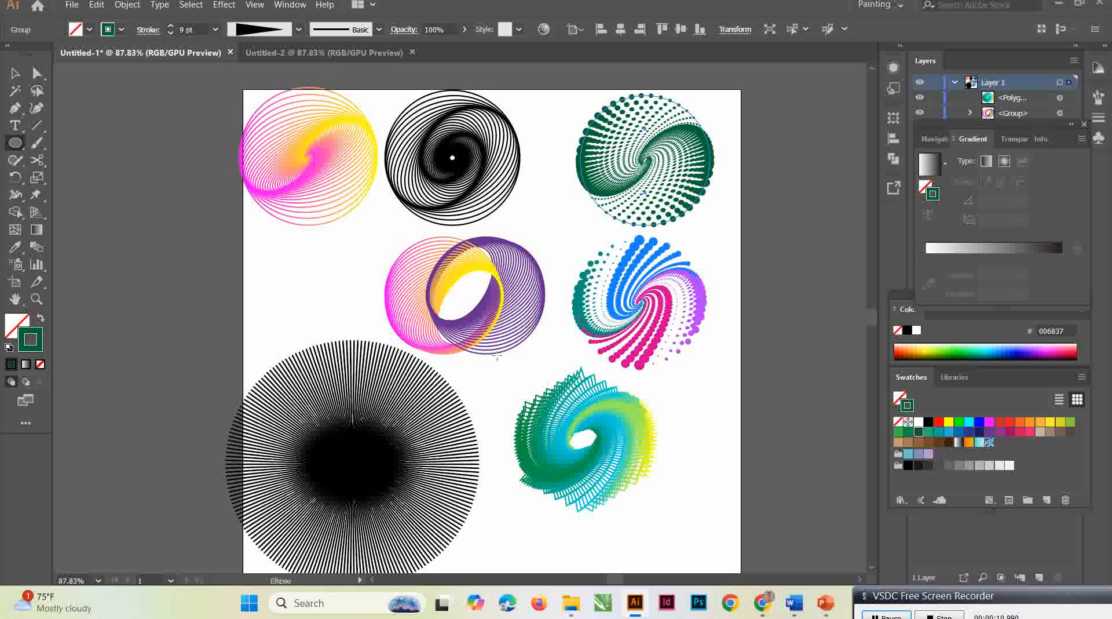
left_click(24, 152)
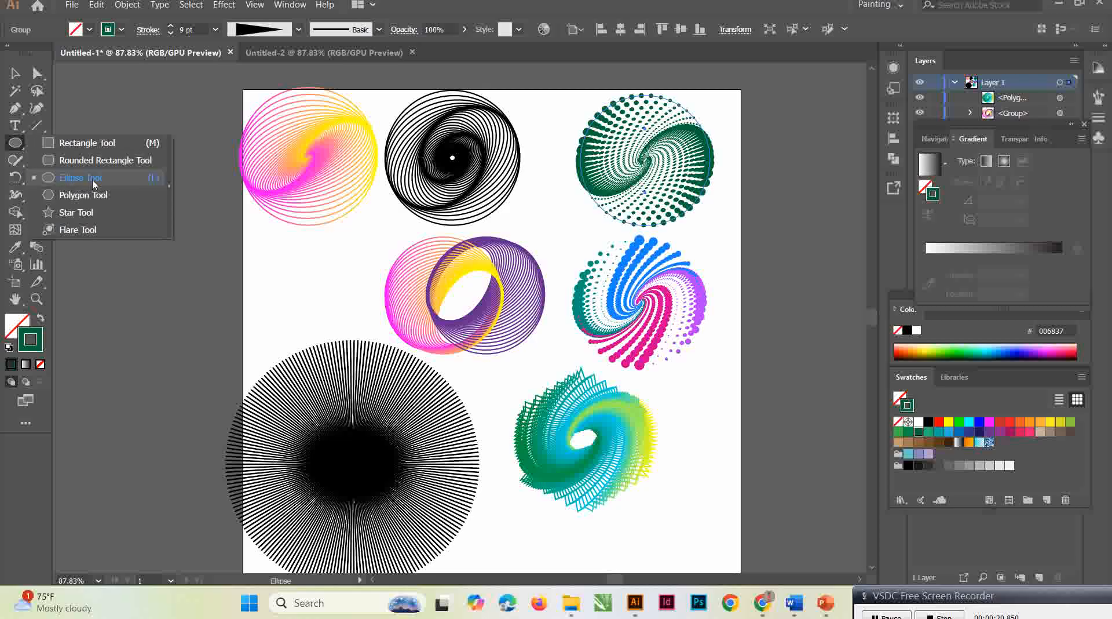
left_click(234, 6)
mouse_move(316, 134)
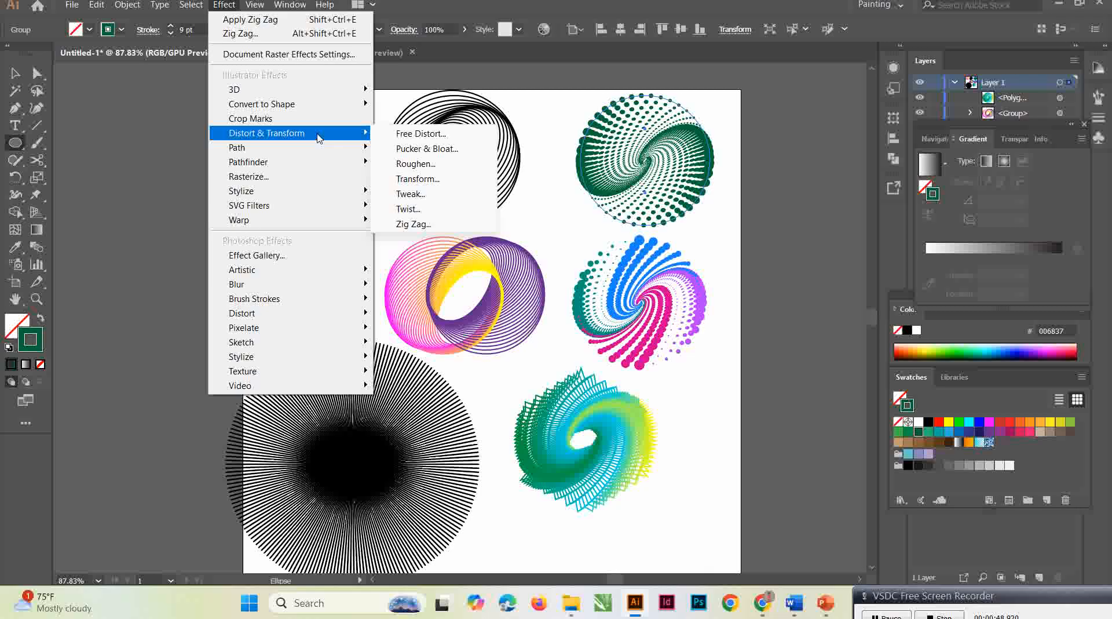
key("Escape")
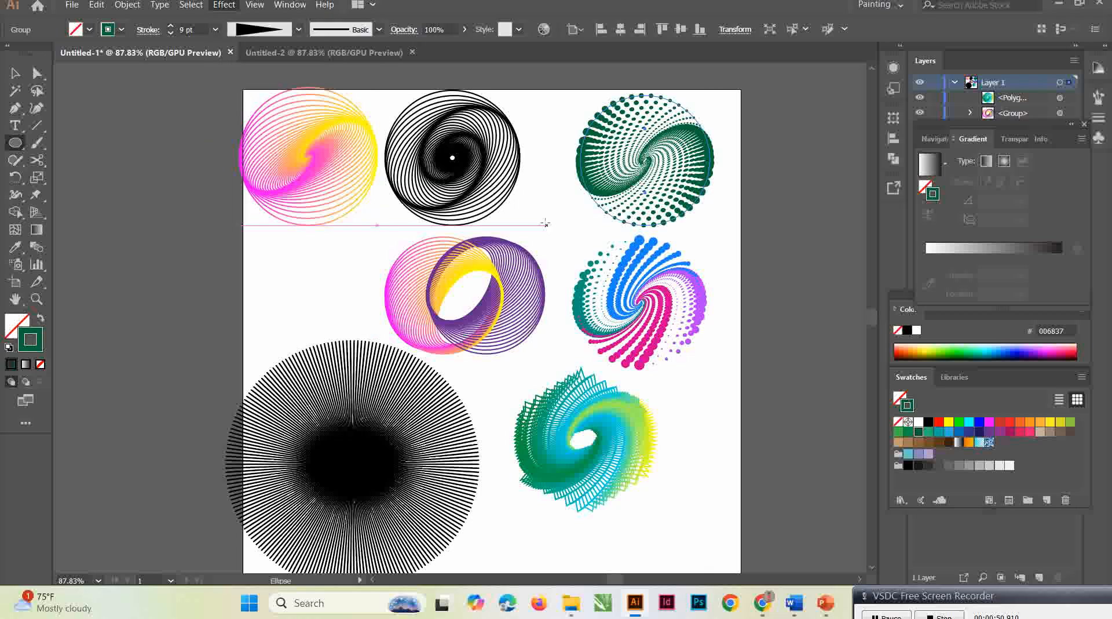
left_click(497, 225)
left_click(591, 322)
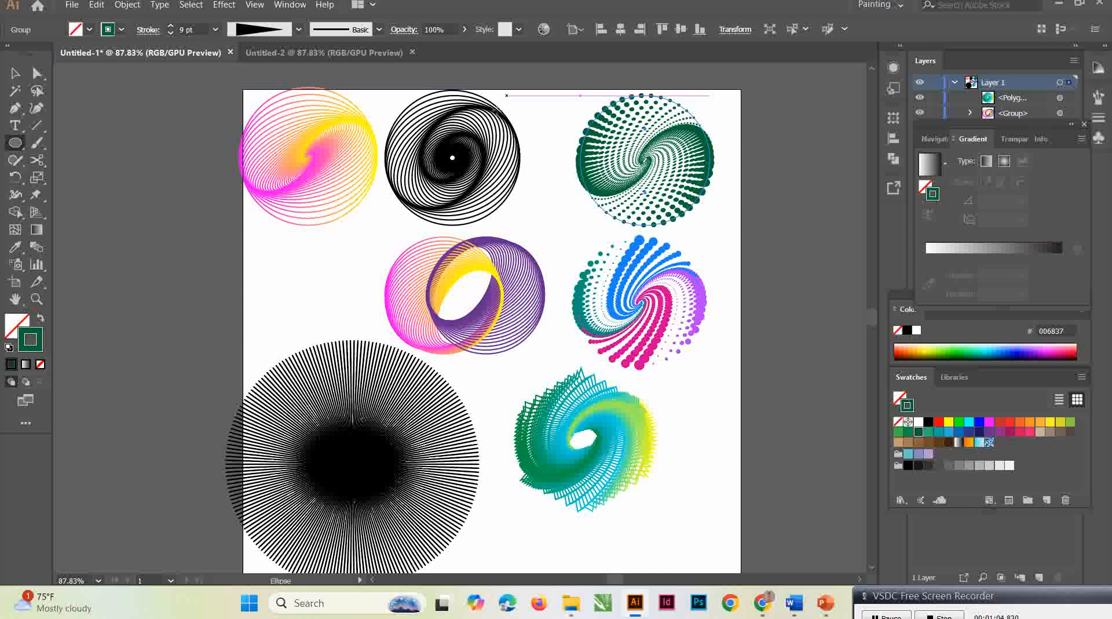
In the Untitled-2 document, set the fill to None and draw a circle near the artboard's upper-left corner
left_click(318, 52)
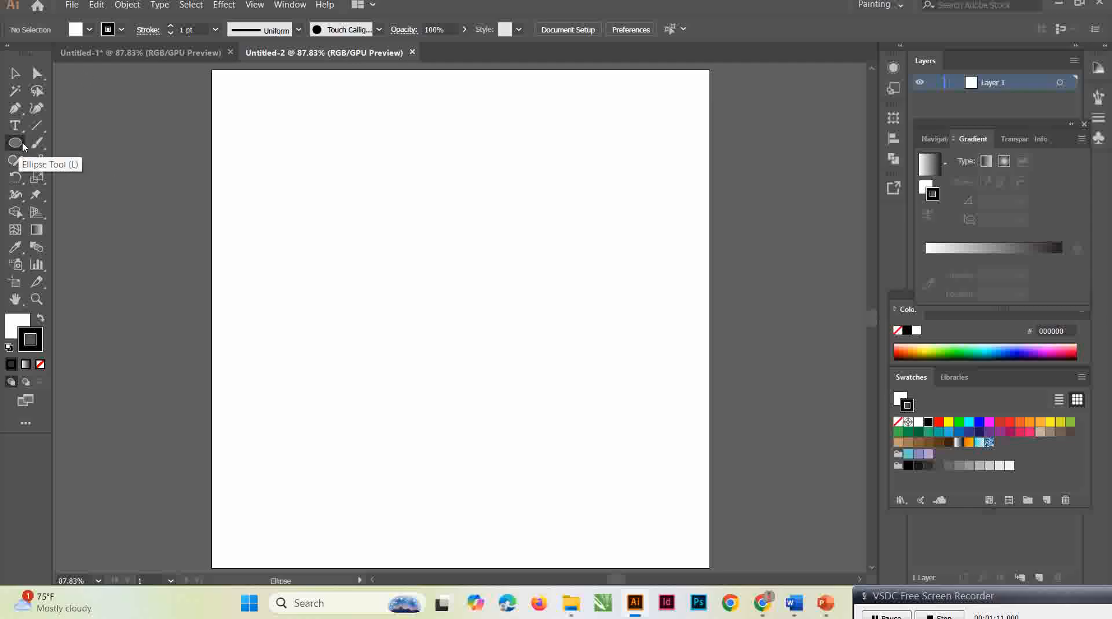
left_click(89, 29)
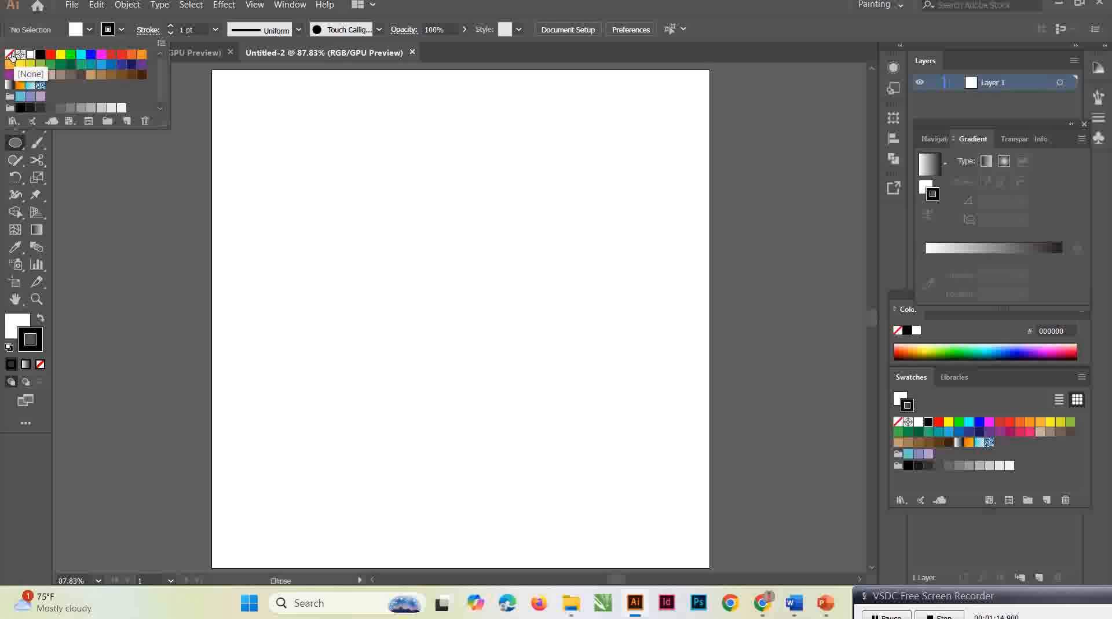
left_click(12, 55)
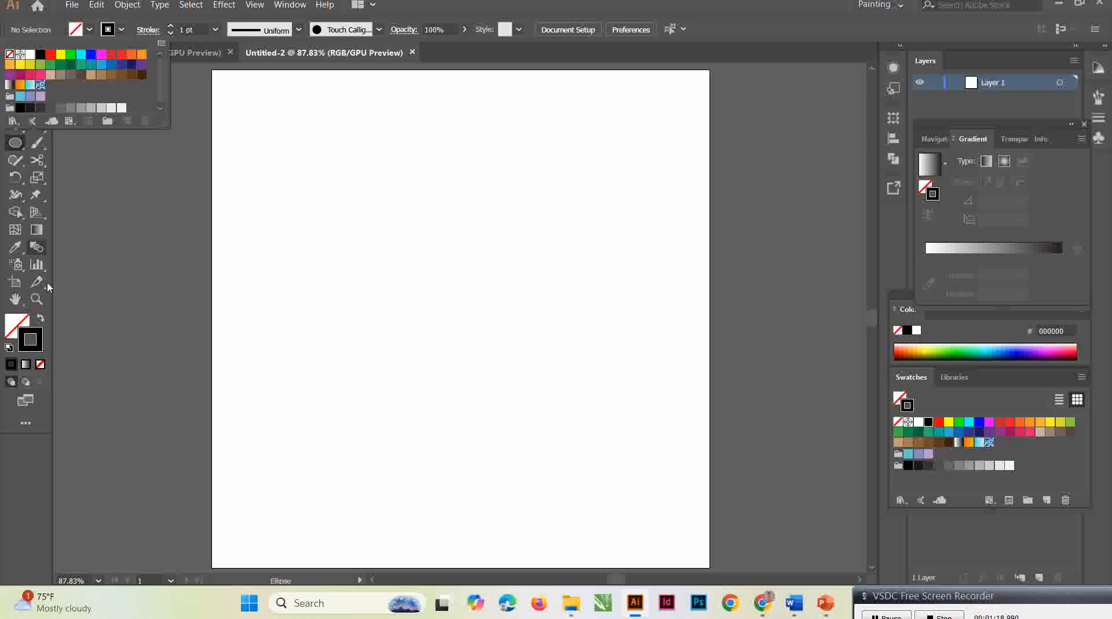
left_click(136, 233)
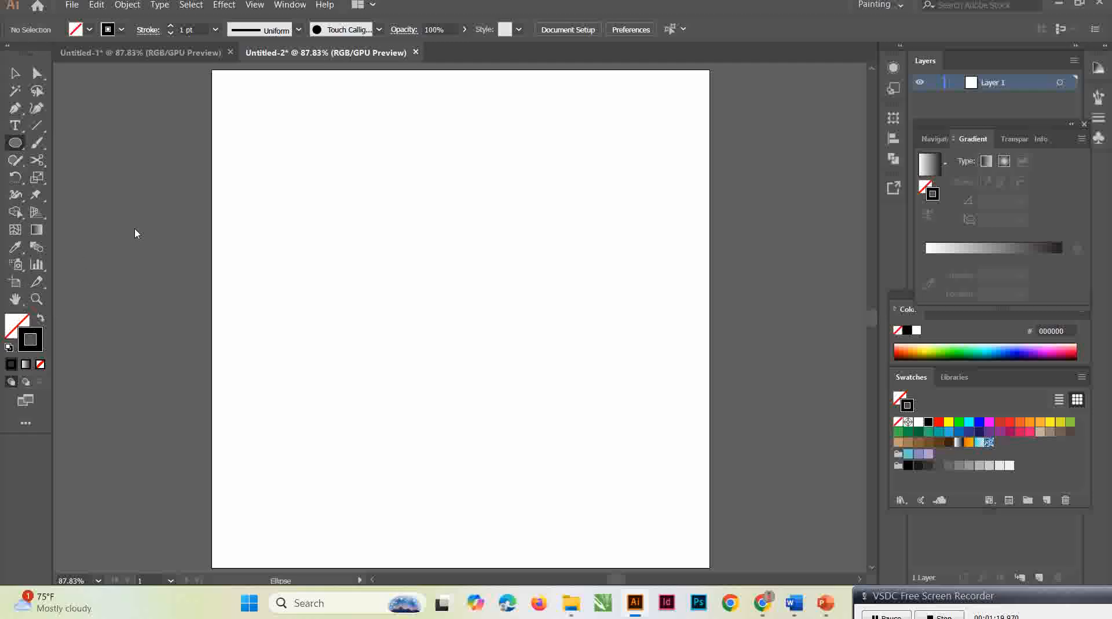
left_click(23, 152)
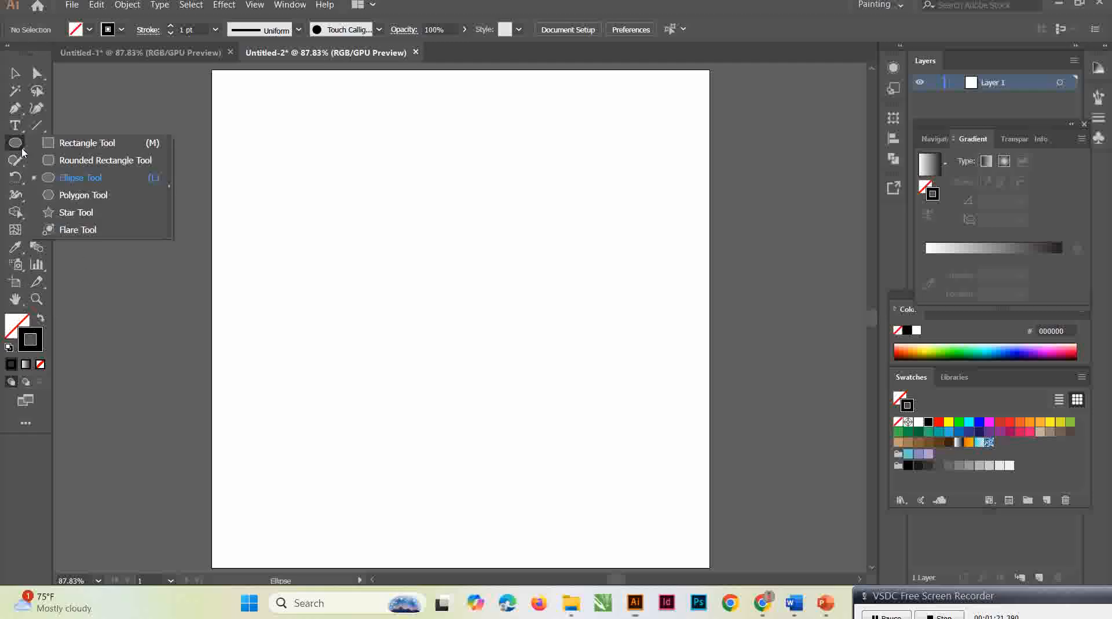
left_click(72, 183)
left_click_drag(255, 123, 388, 260)
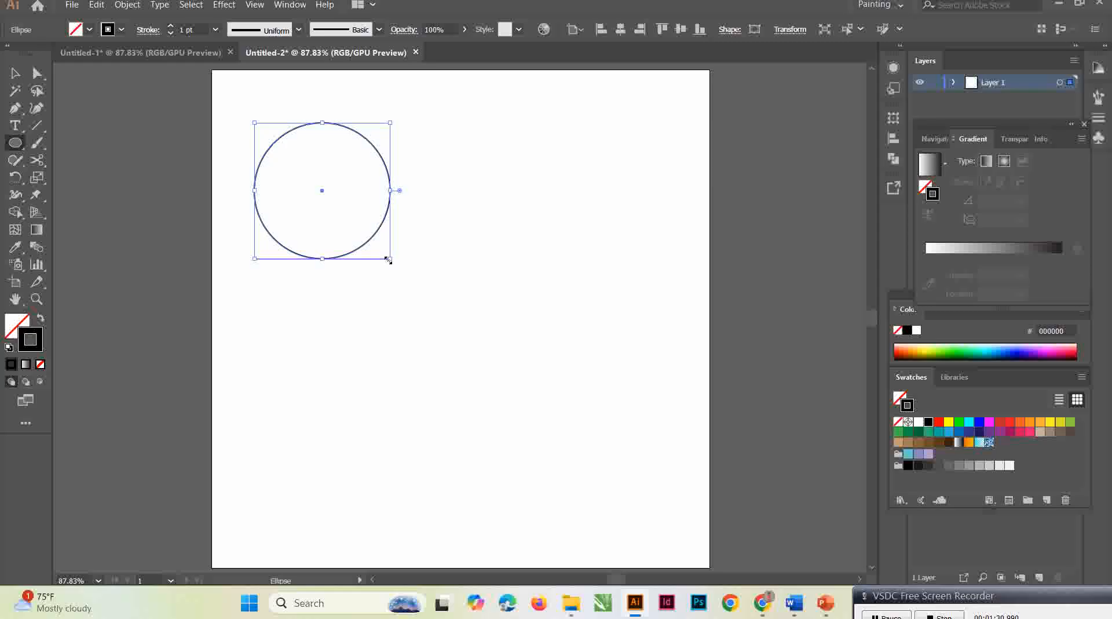
Open a Transform effect for the circle with preview on and set its vertical scale to 92%, keeping horizontal at 100%
left_click(224, 5)
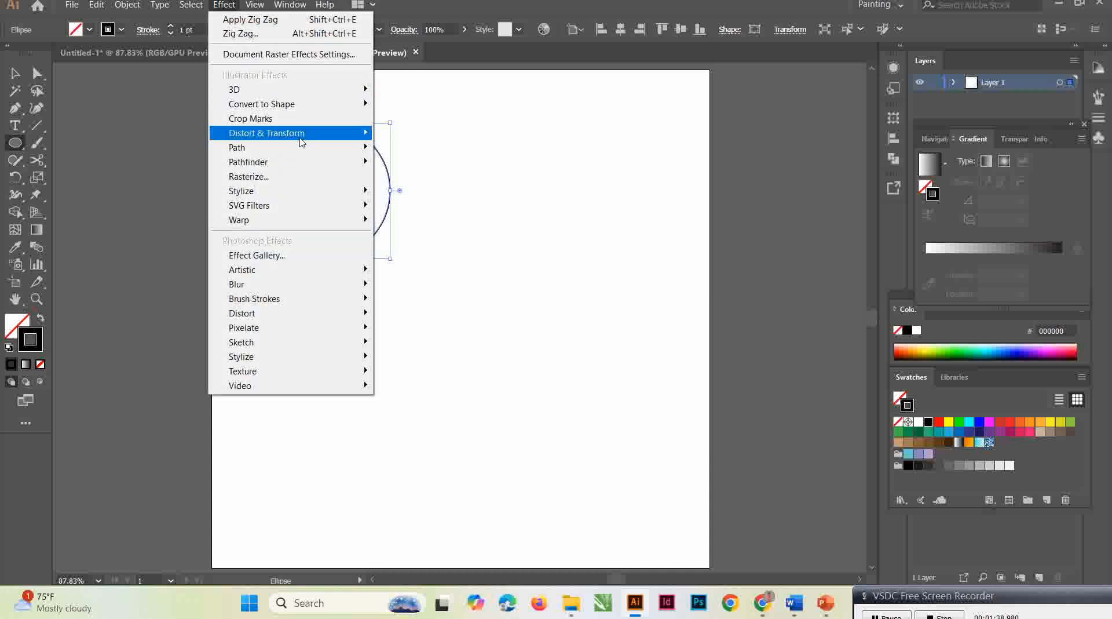
mouse_move(302, 142)
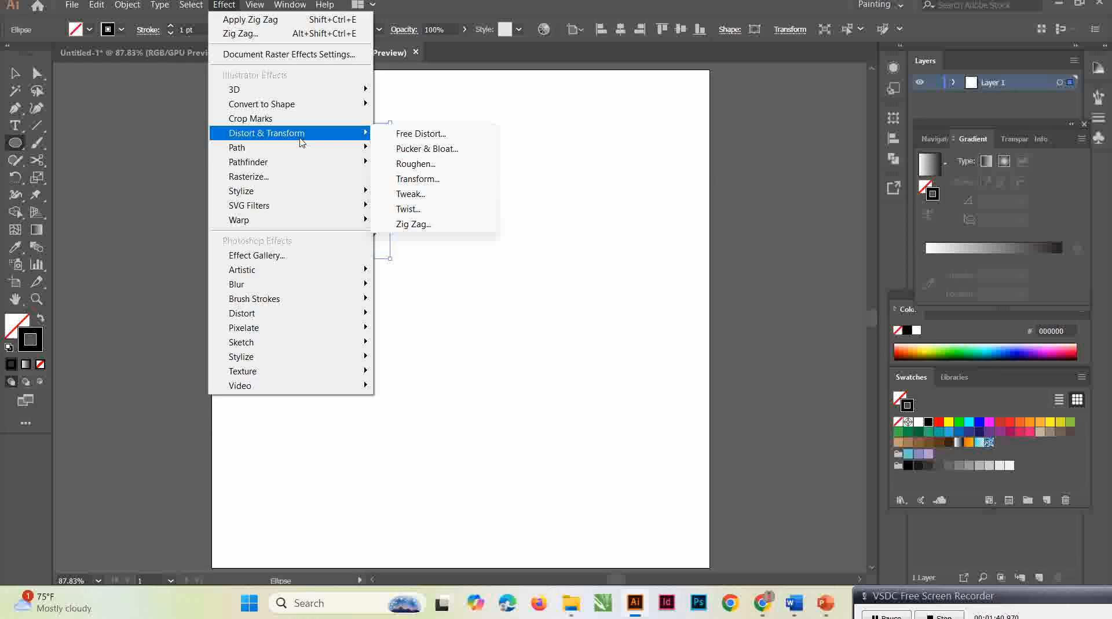
left_click(443, 185)
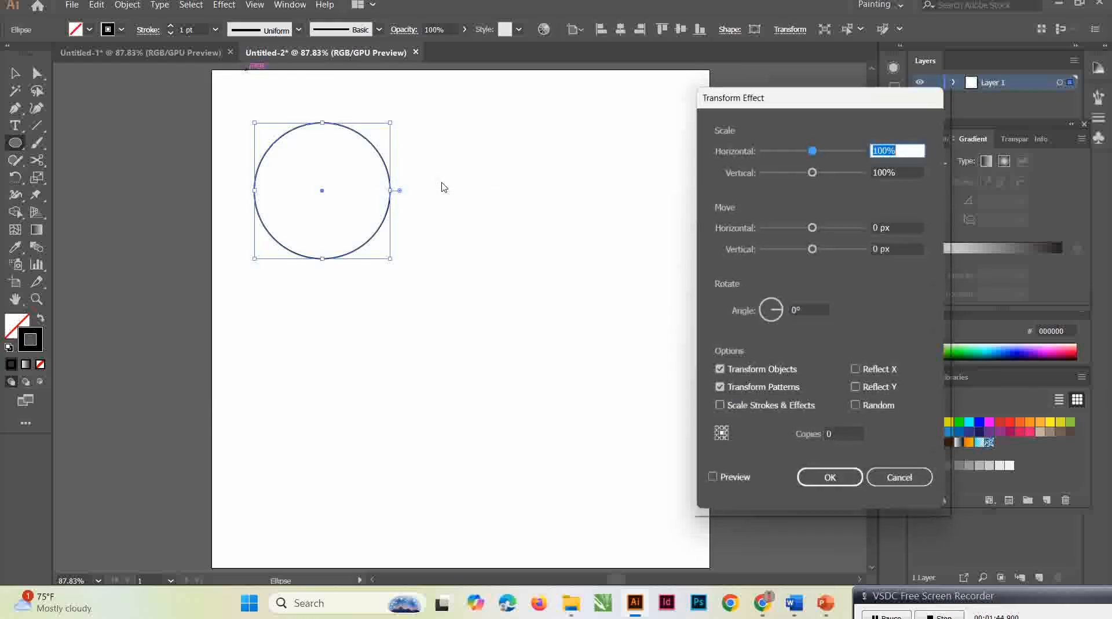
left_click_drag(835, 106, 710, 96)
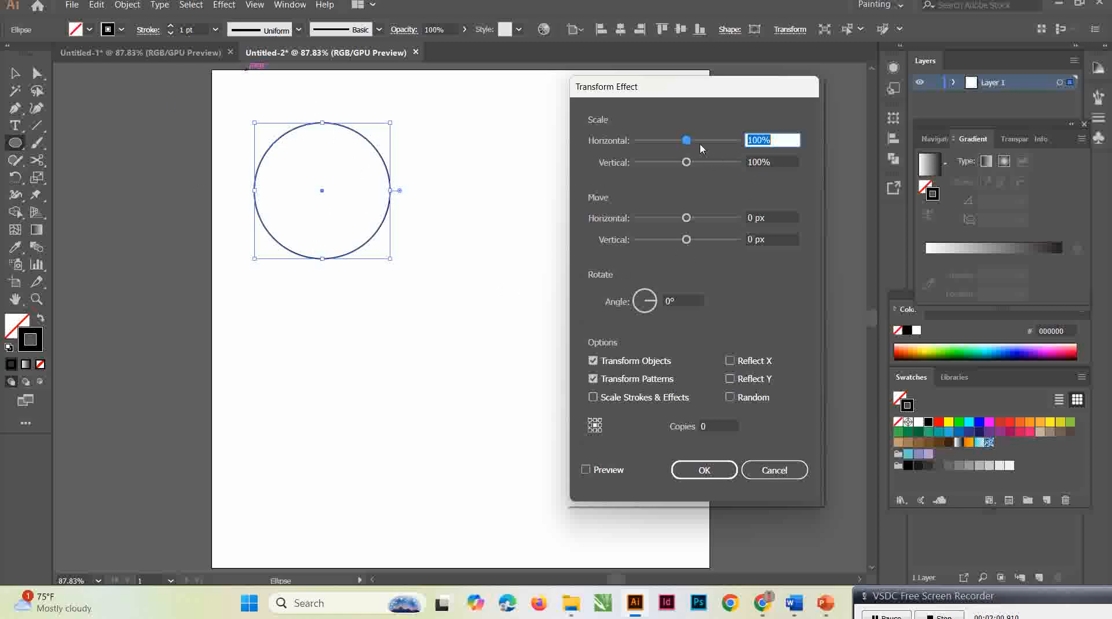
left_click(586, 470)
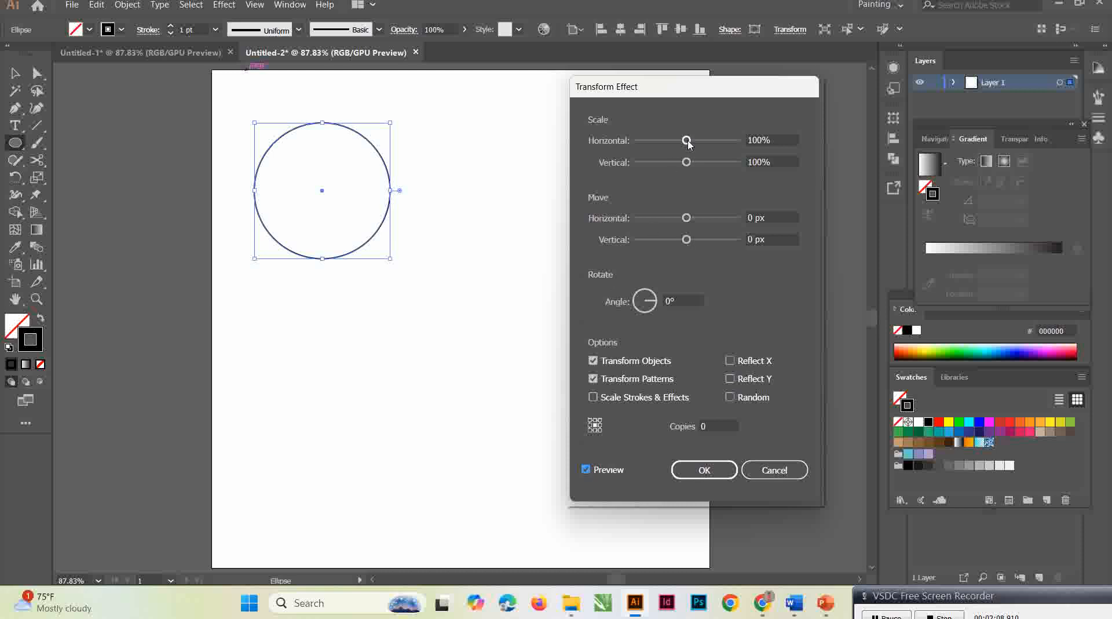
left_click_drag(689, 143, 701, 145)
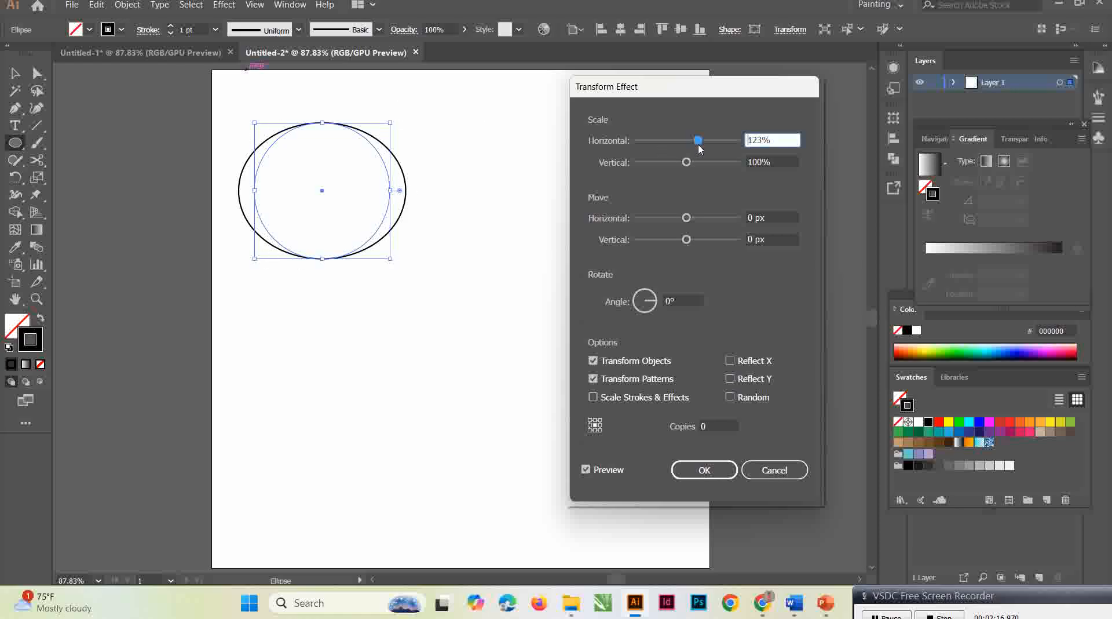
left_click_drag(699, 140, 688, 147)
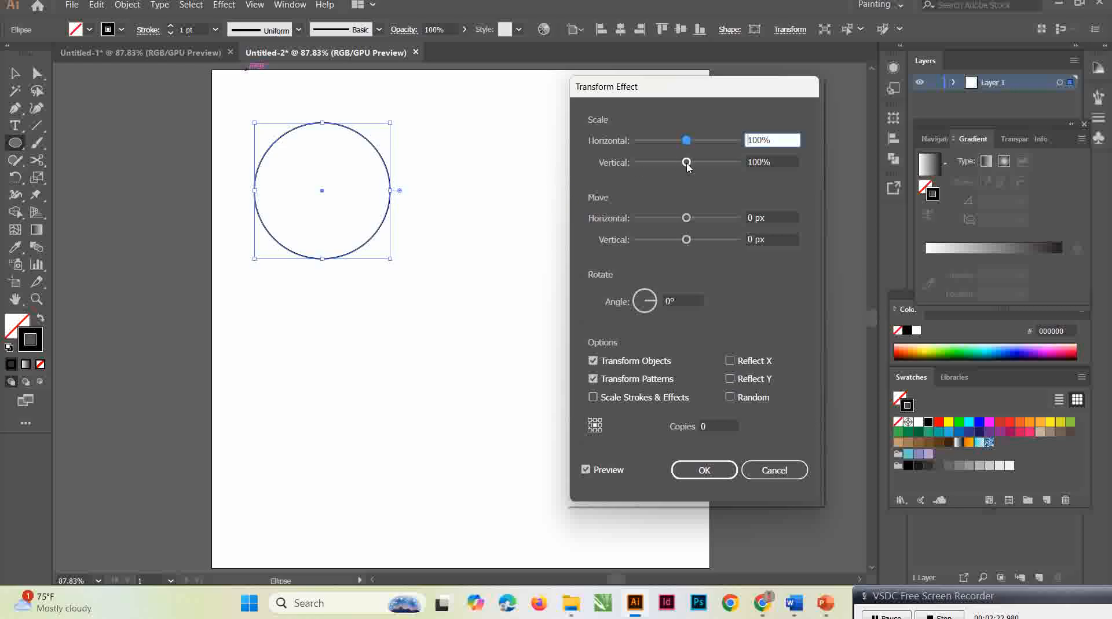
left_click_drag(687, 164, 702, 165)
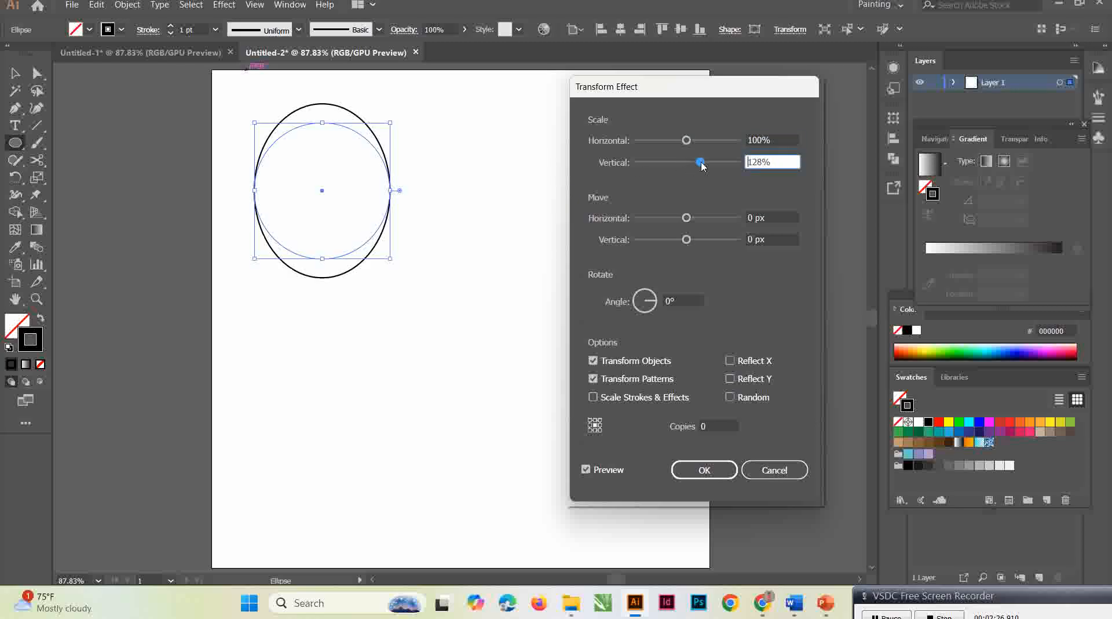
left_click_drag(701, 163, 683, 165)
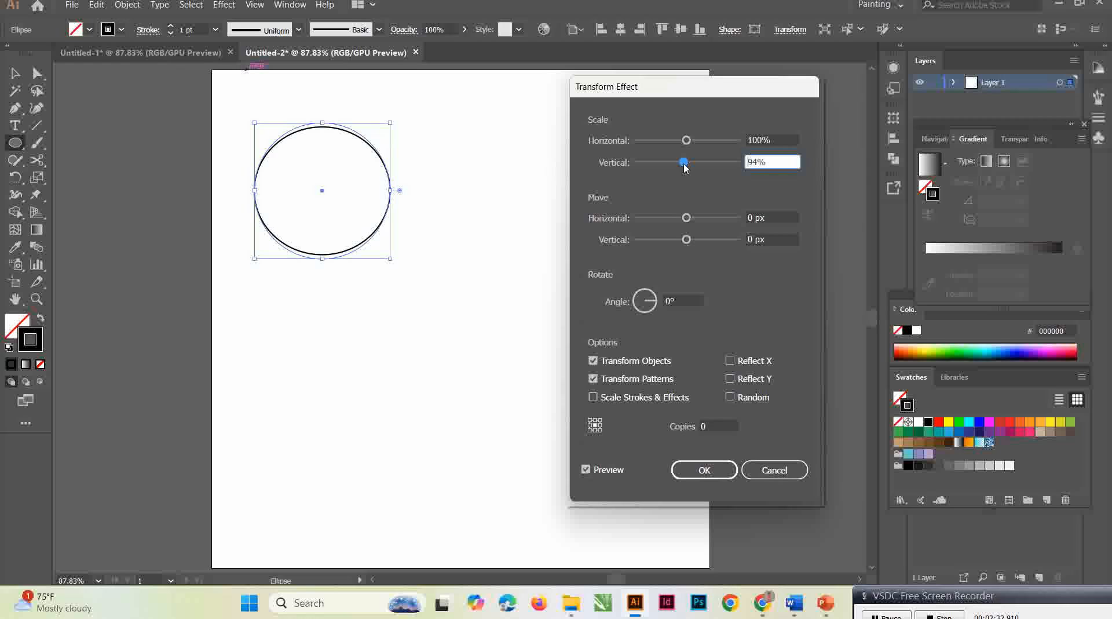
mouse_move(685, 166)
left_mouse_down()
mouse_move(674, 167)
mouse_move(684, 169)
left_mouse_up()
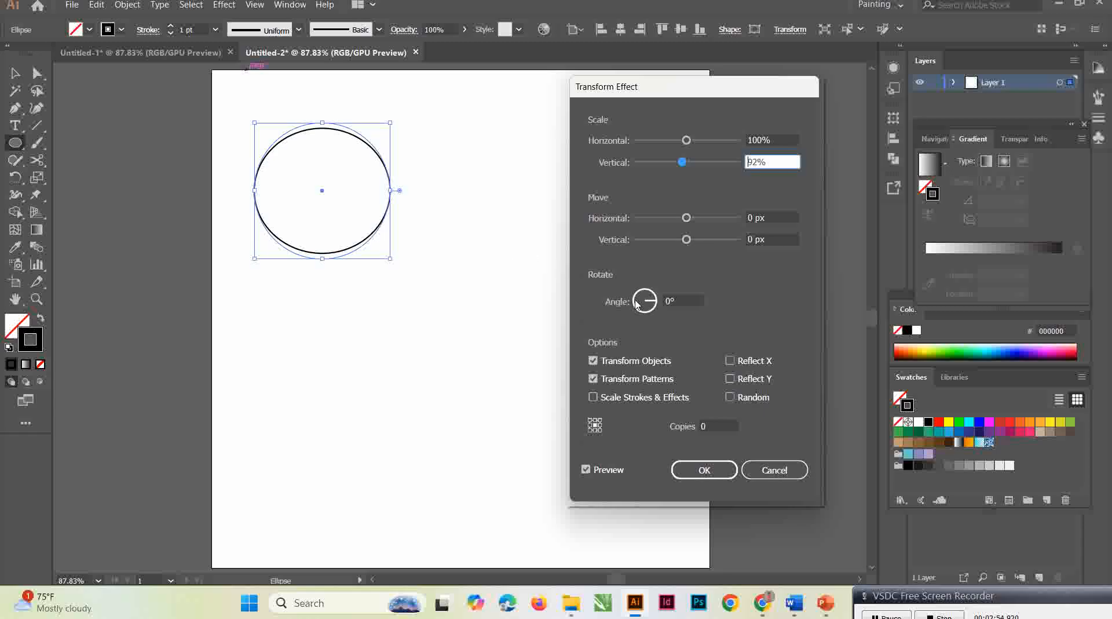
Set the Transform effect's rotation angle to 5°
left_click(669, 299)
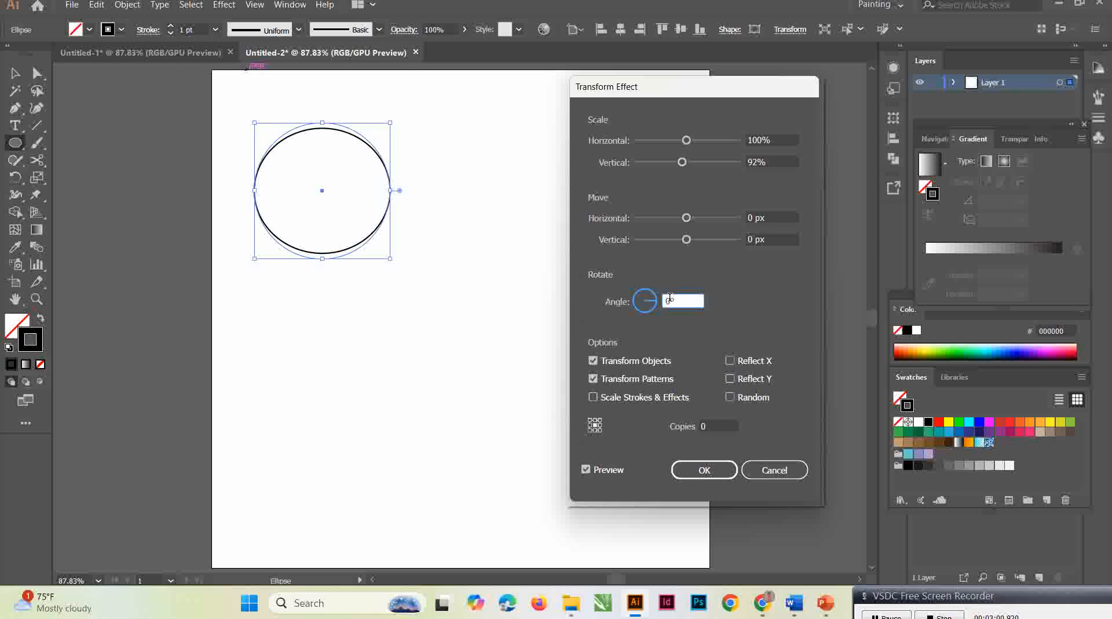
key("BackSpace")
key("BackSpace")
type("3")
key("BackSpace")
type("5")
key("Tab")
left_click(586, 470)
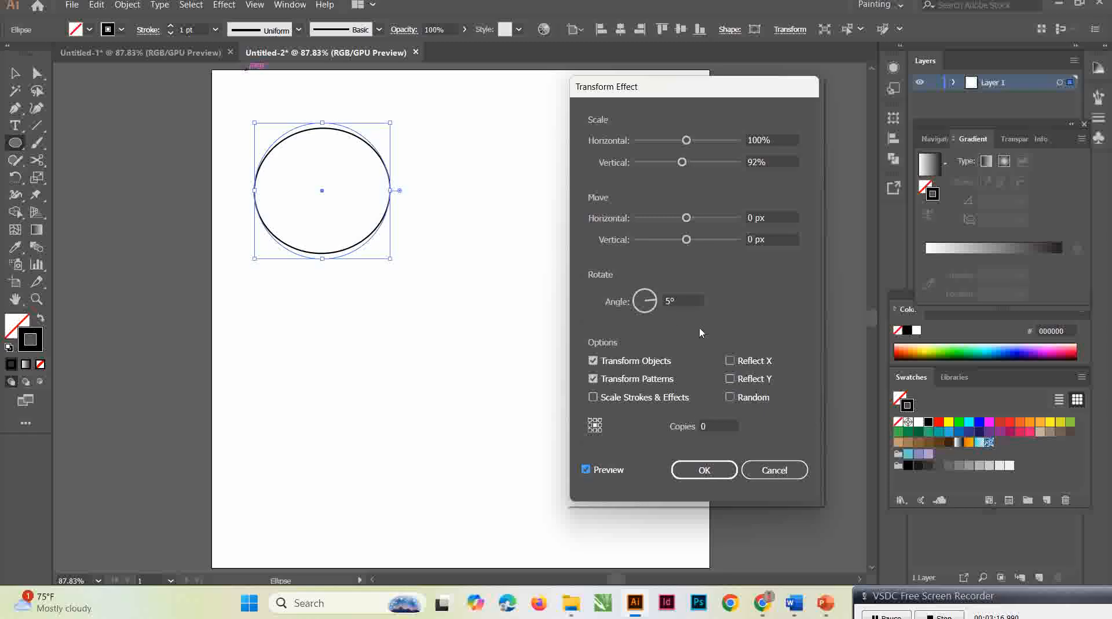
Set the number of copies in the Transform effect to 90 and preview the pattern
left_click(713, 423)
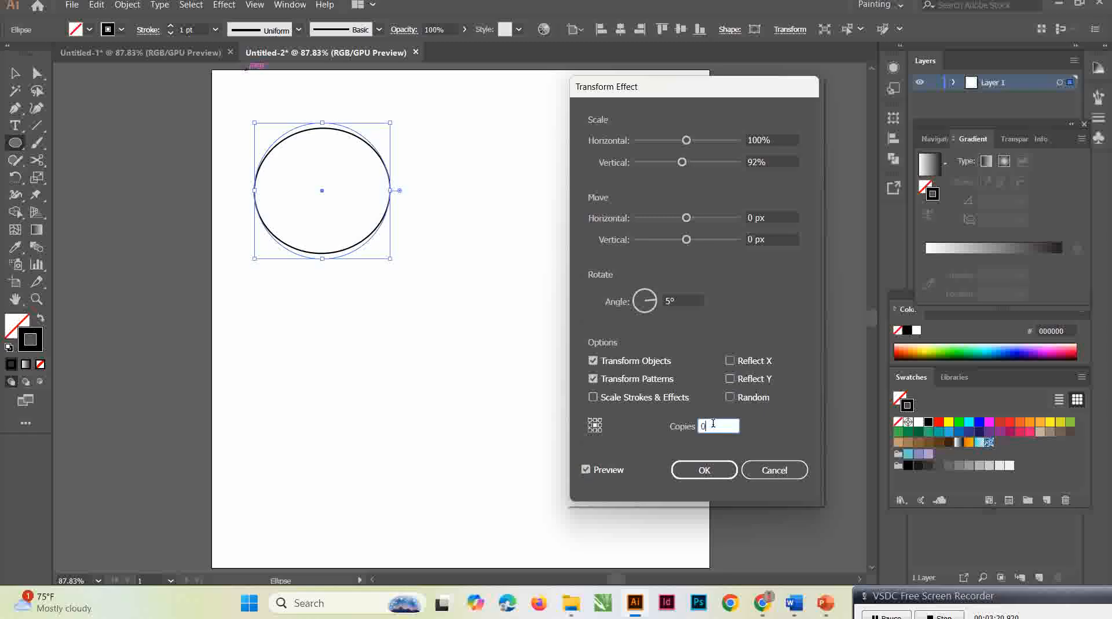
key("BackSpace")
type("90")
left_click(587, 470)
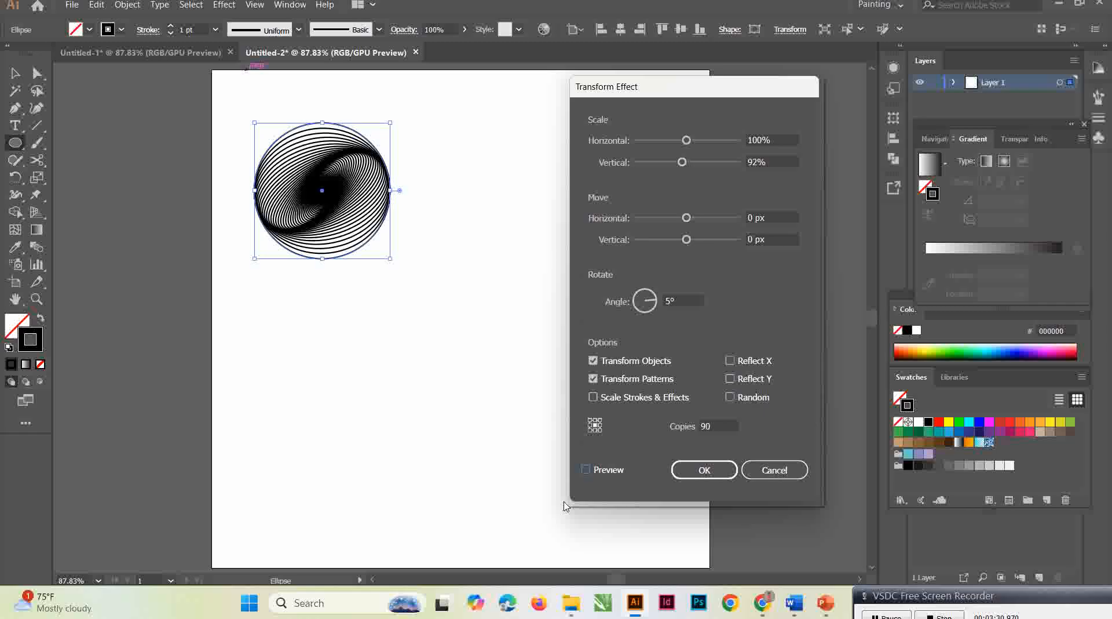
Set the Transform effect to 75 copies with a 10° rotation angle and apply it to the circle
left_click(719, 425)
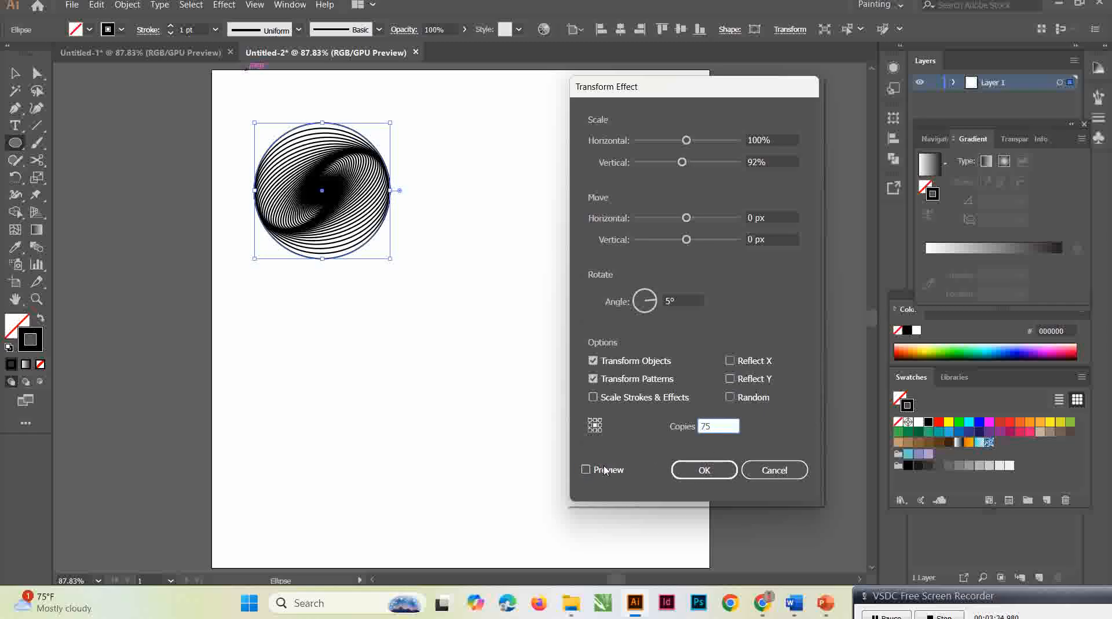
left_click(586, 469)
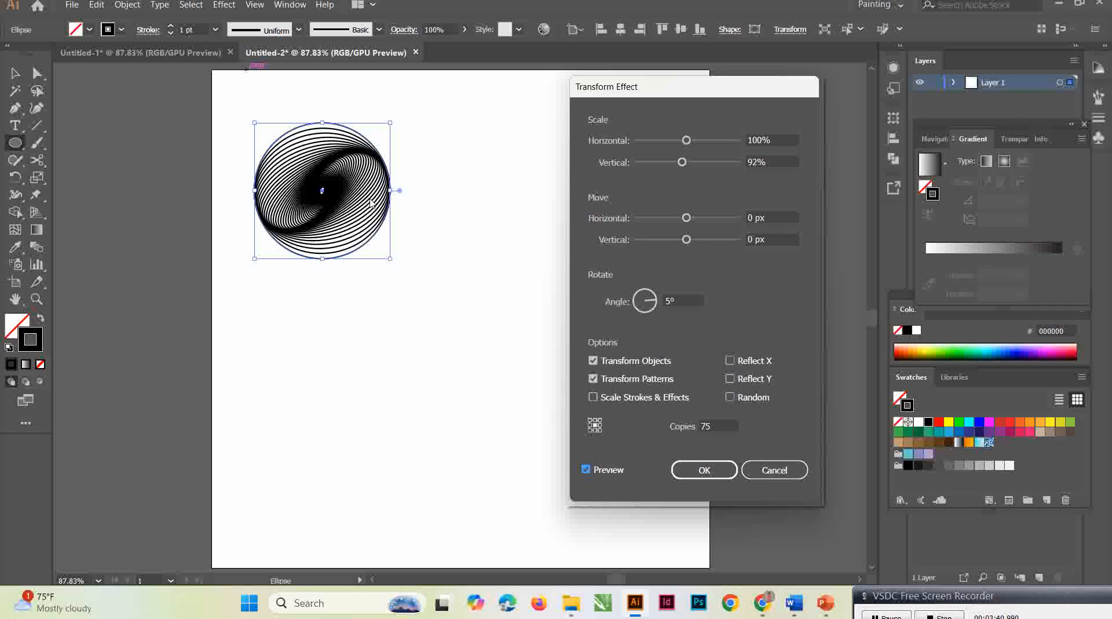
left_click(670, 300)
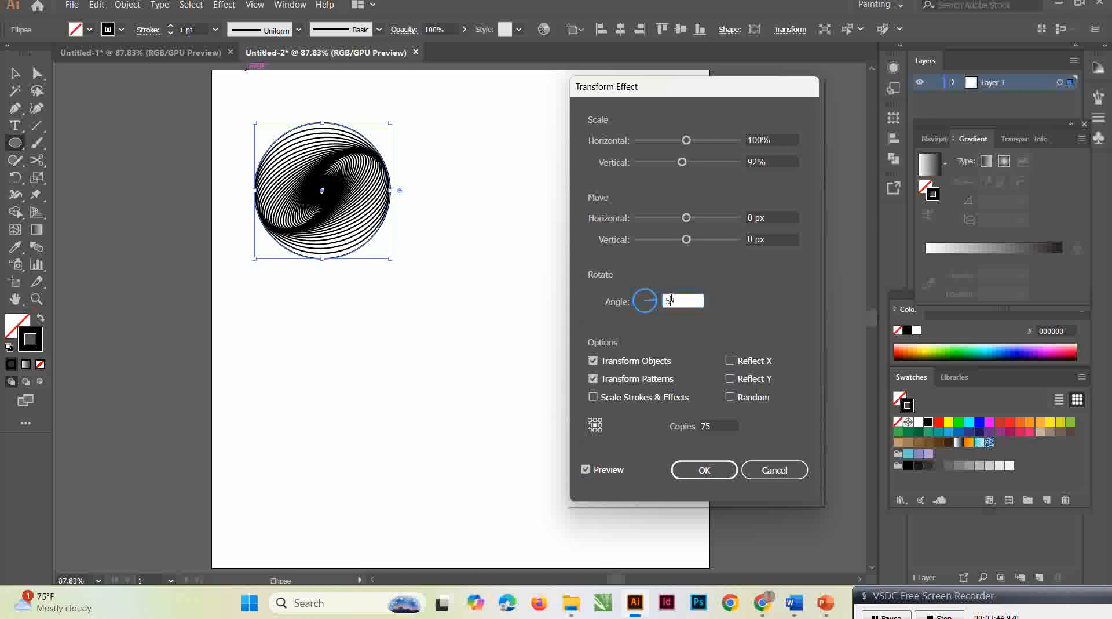
type("10")
left_click(586, 469)
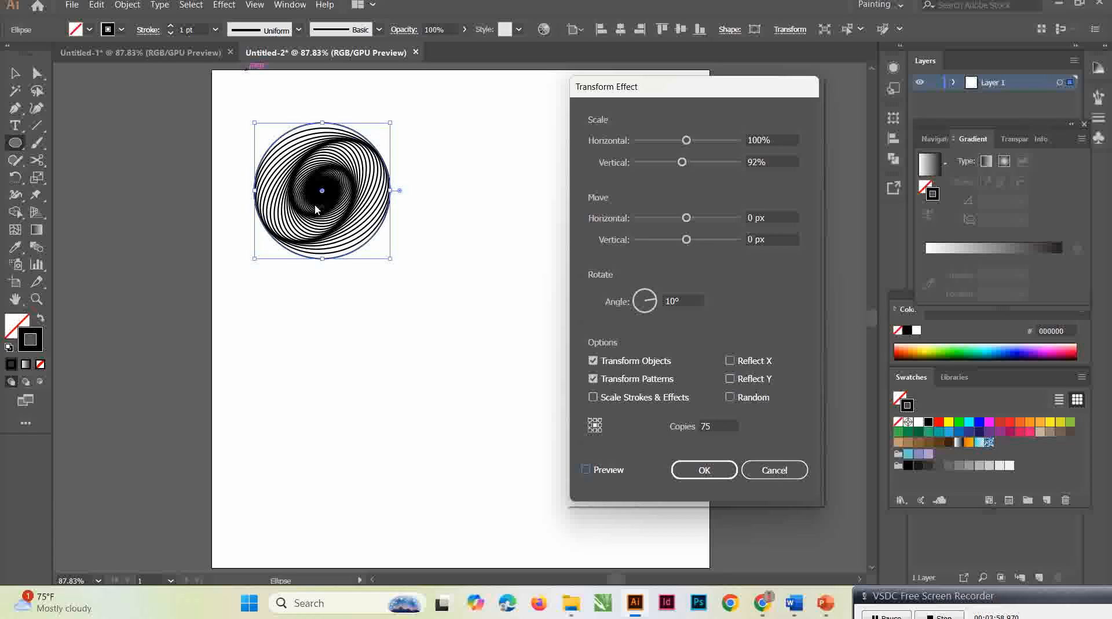
left_click(697, 473)
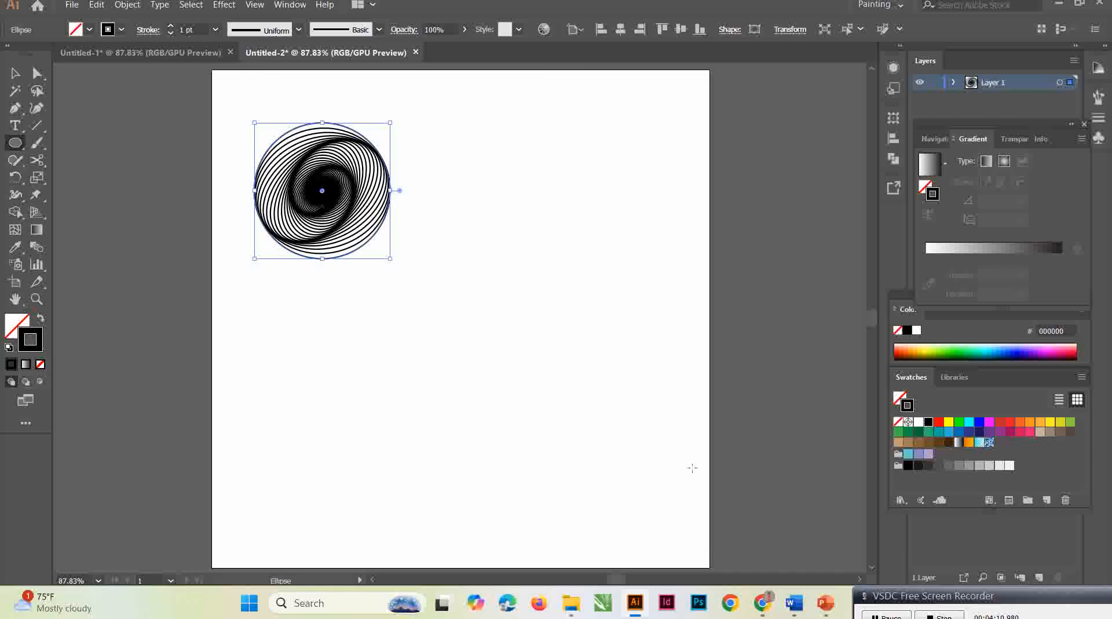
Draw a second circle to the right of the spiral in Untitled-2 and reapply the last Transform effect to it
left_click(199, 52)
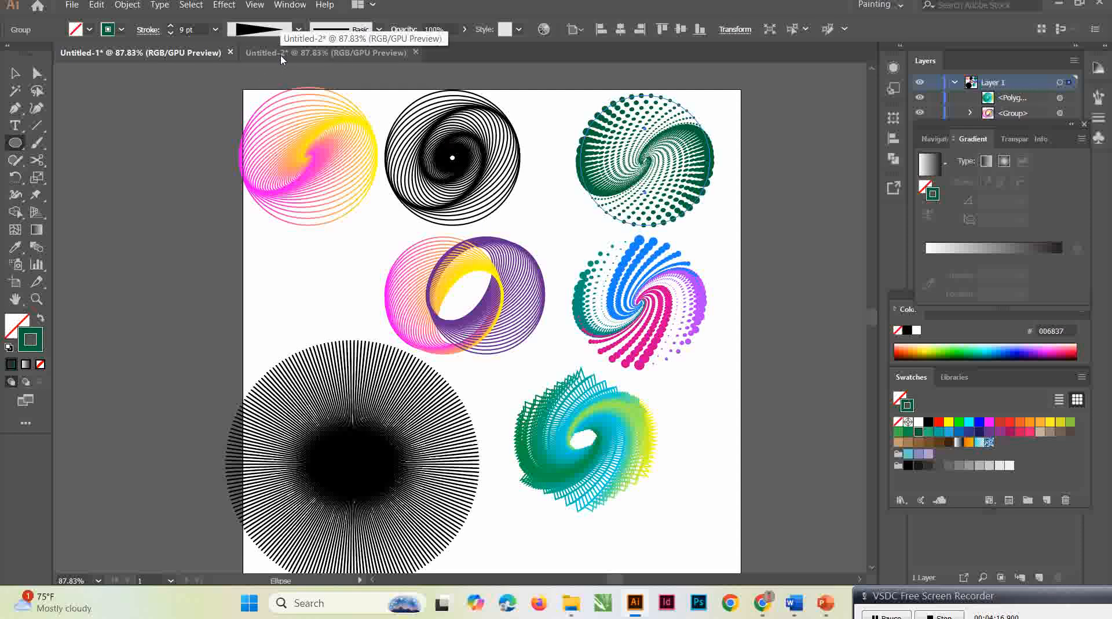
left_click(322, 52)
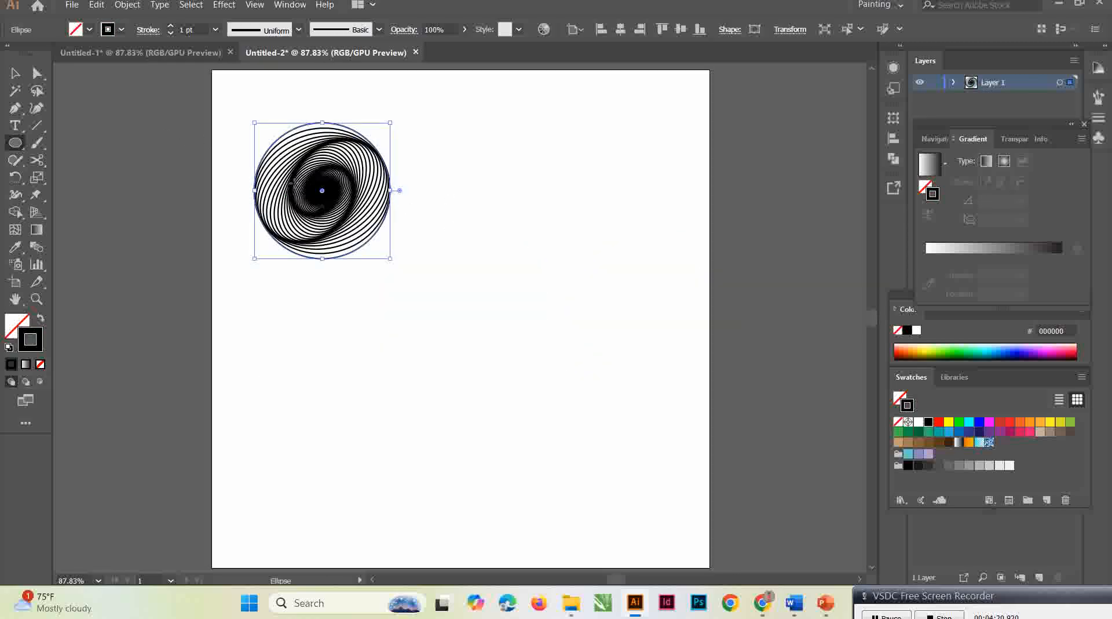
left_click_drag(482, 133, 621, 272)
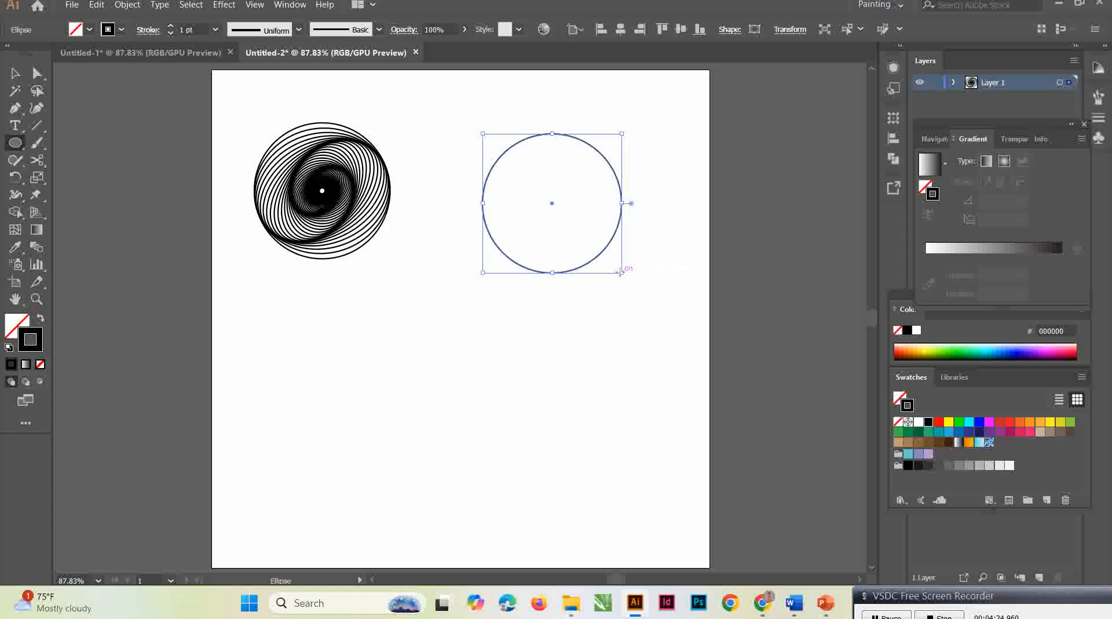
left_click(223, 4)
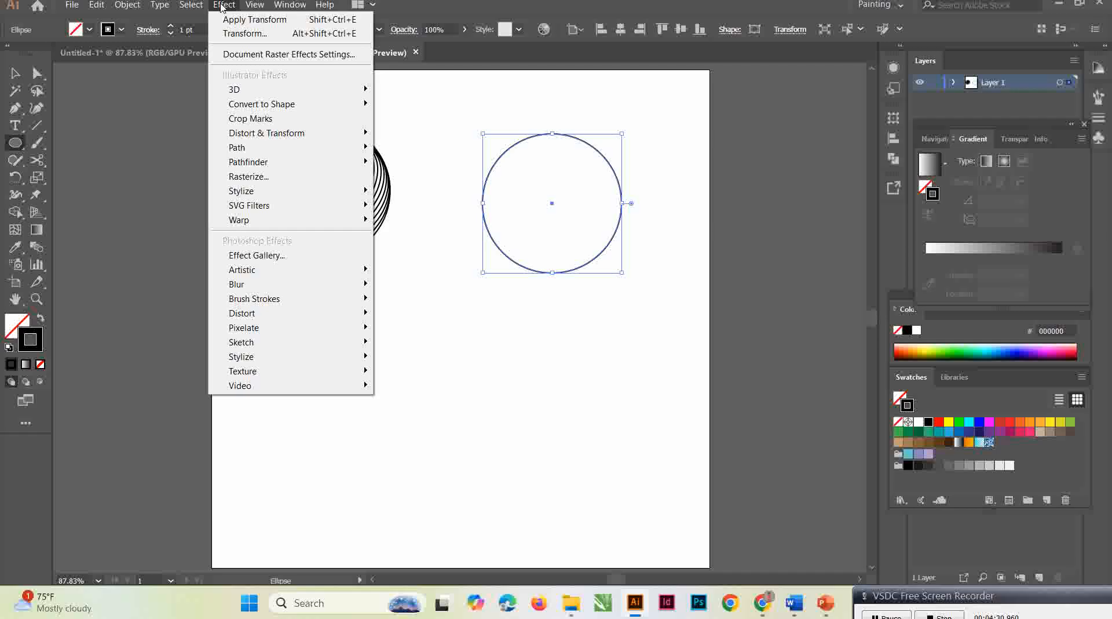
left_click(246, 22)
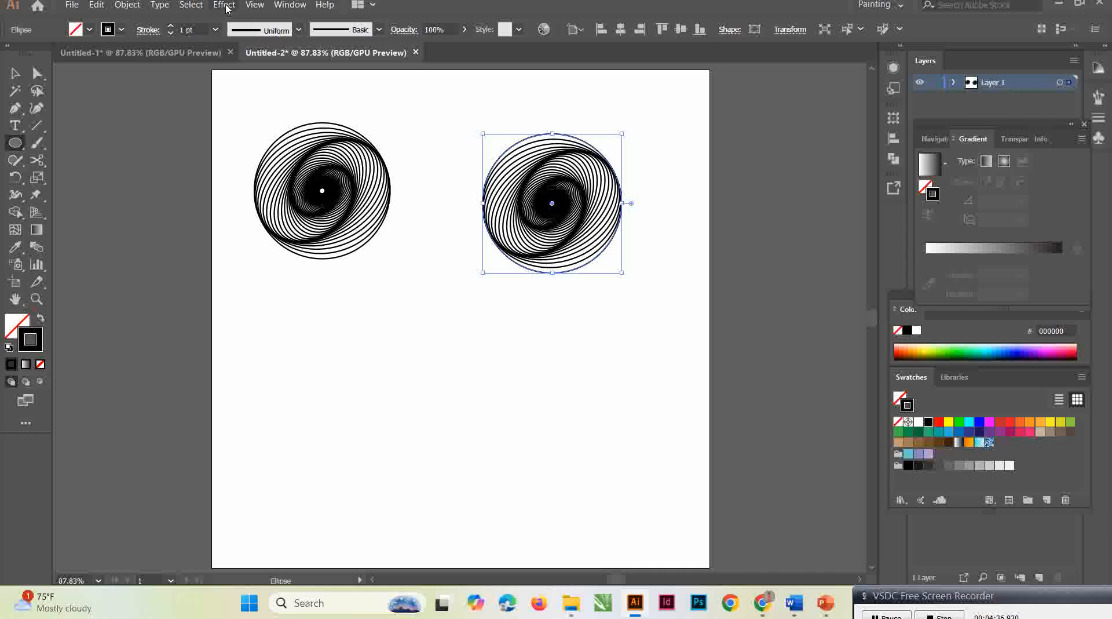
left_click(226, 7)
mouse_move(312, 140)
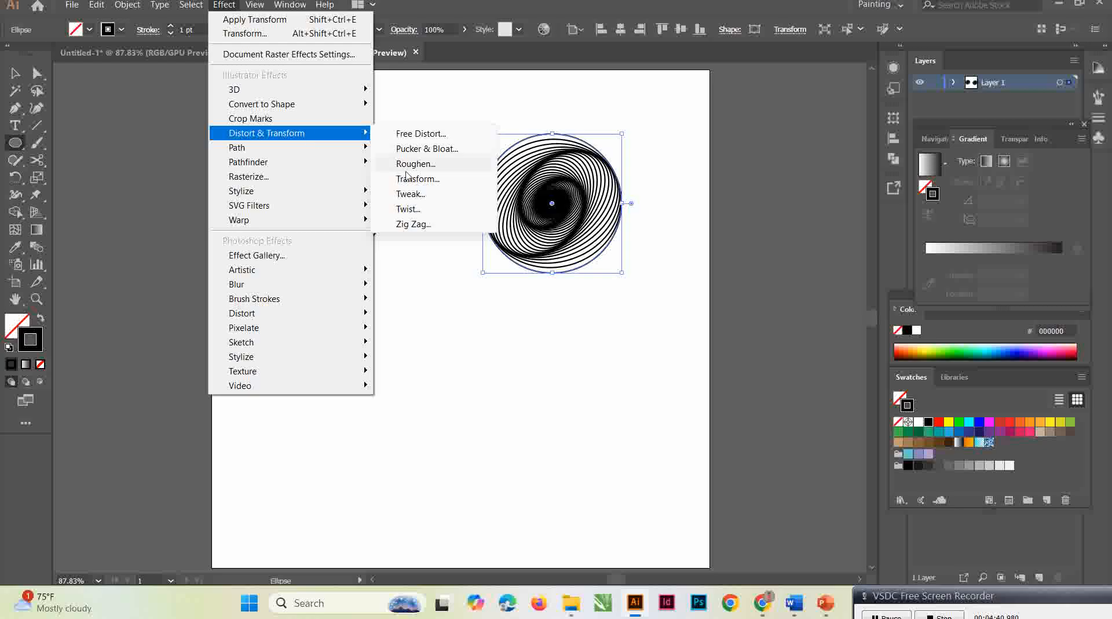
left_click(450, 182)
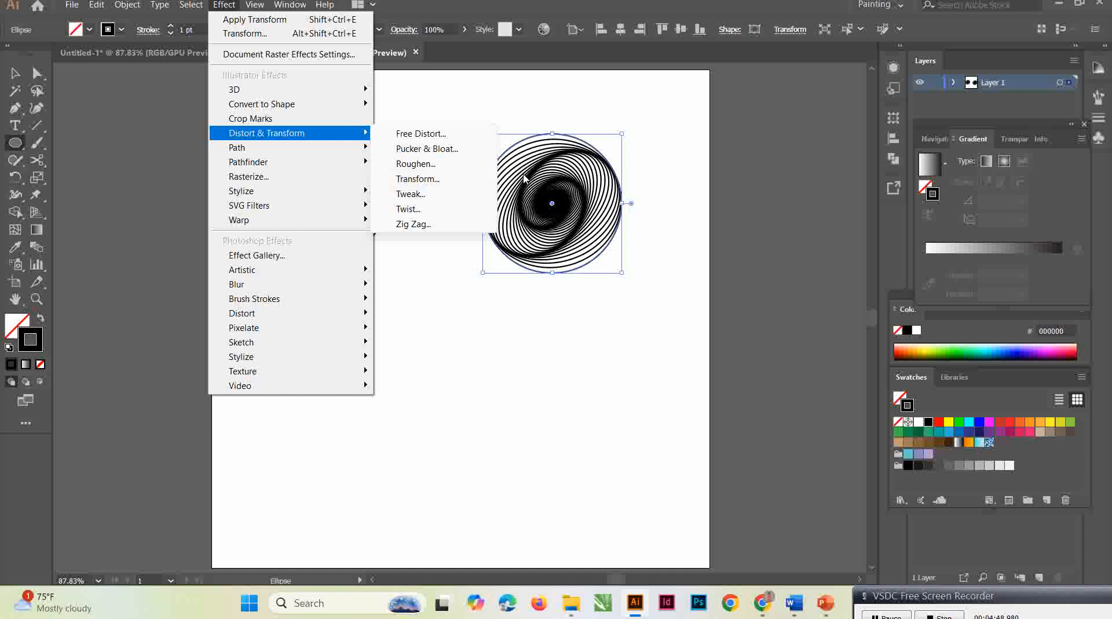
left_click(589, 322)
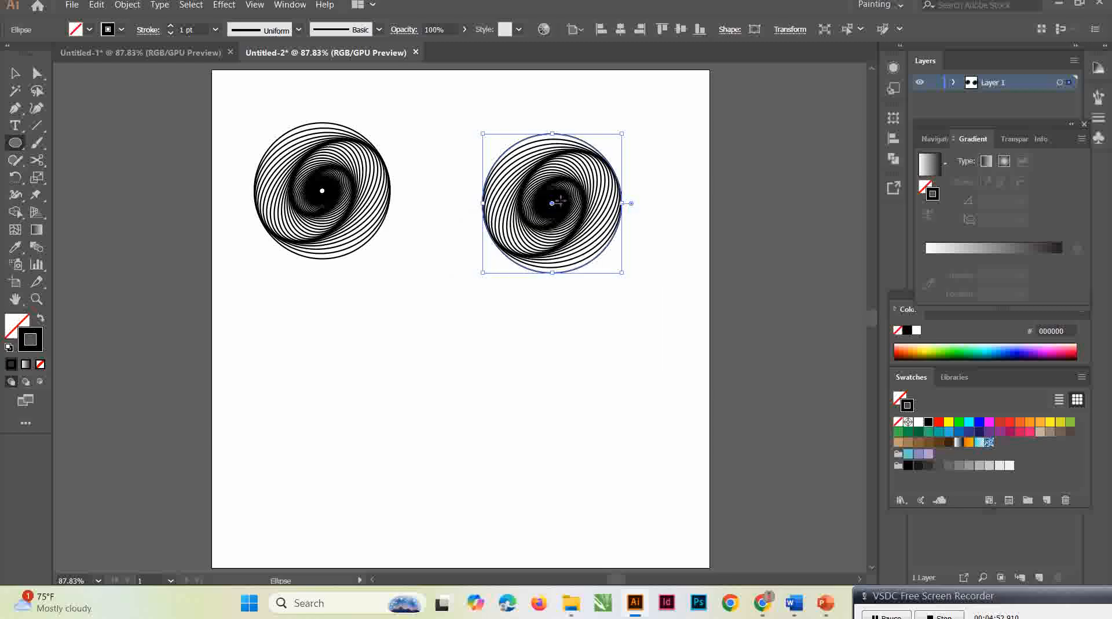
left_click(175, 53)
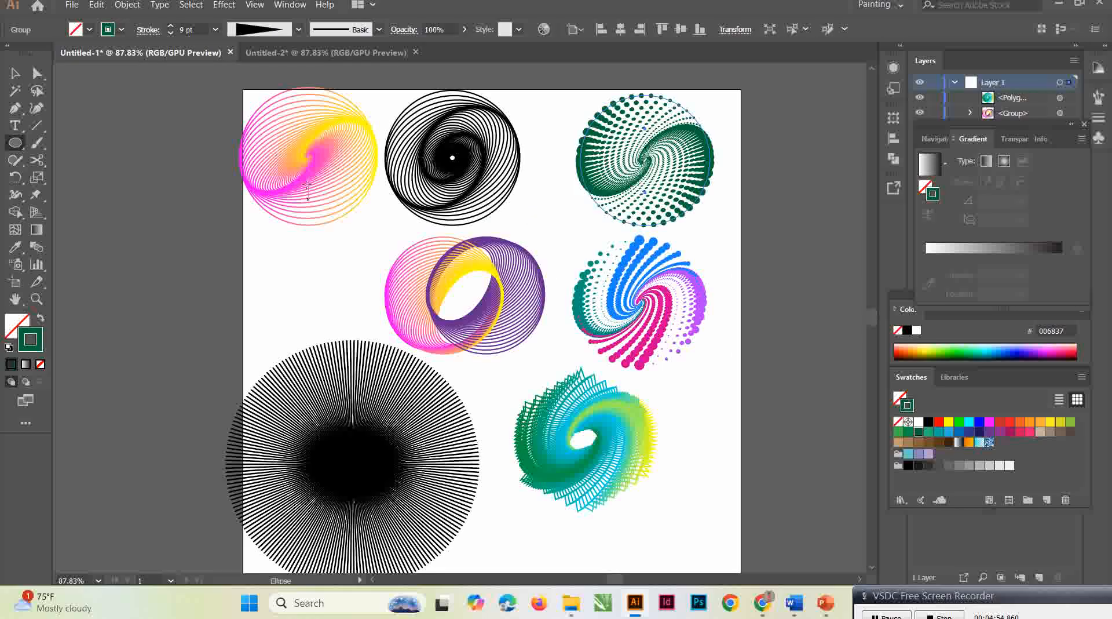
left_click(349, 53)
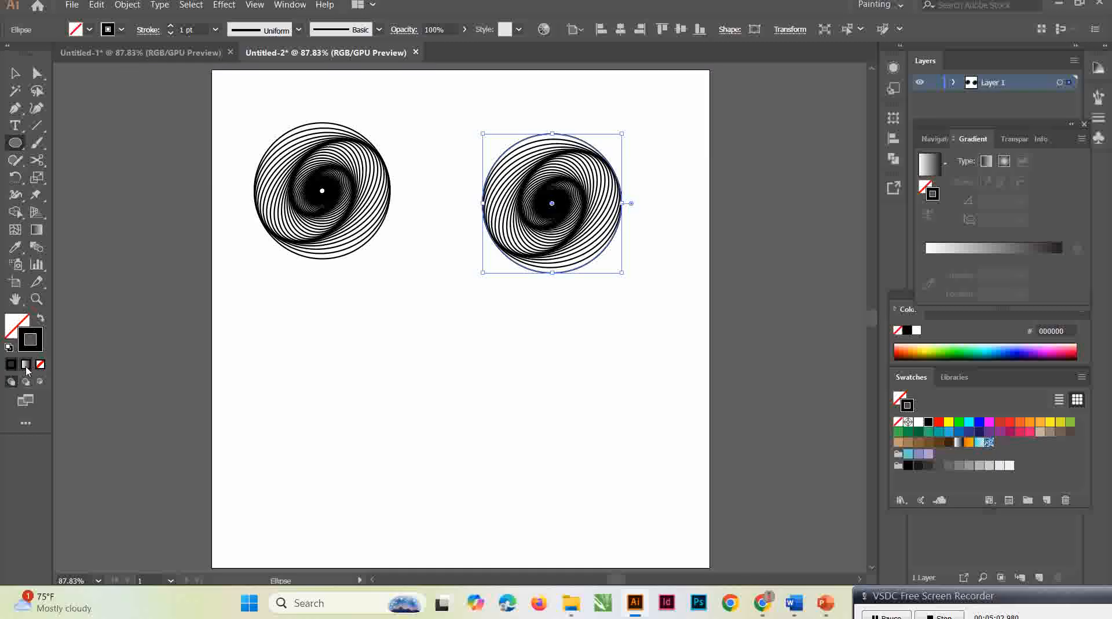
Try magenta and red (R=237 G=28 B=36) as the second spiral's stroke colour
left_click(122, 30)
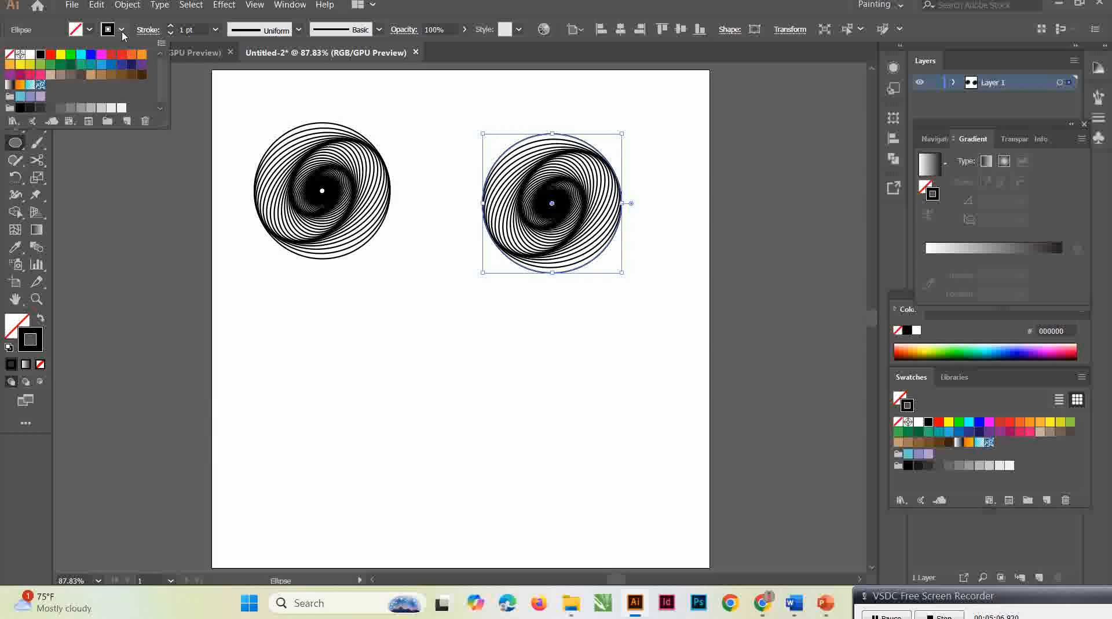
left_click(102, 56)
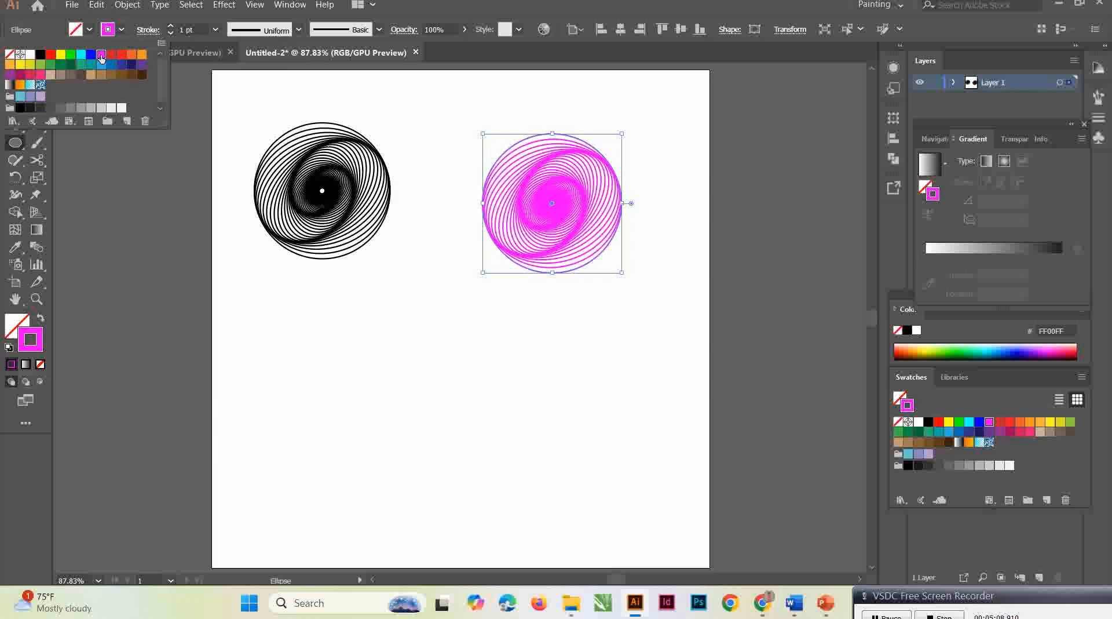
left_click(121, 55)
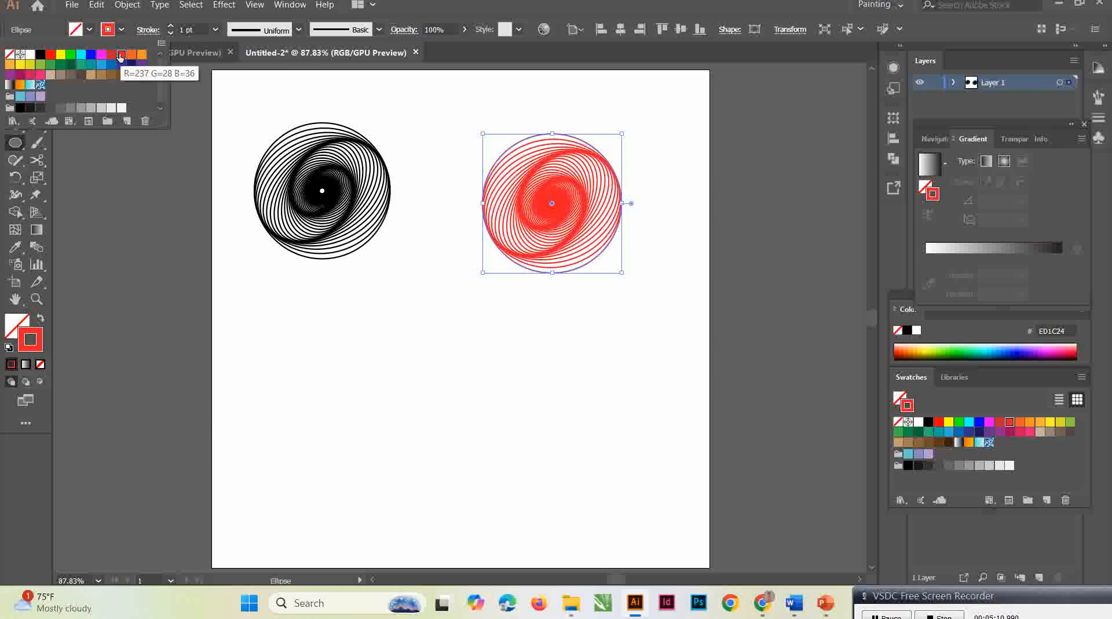
Apply a gradient to the second spiral's stroke in Untitled-2 after checking the coloured example in Untitled-1
left_click(186, 54)
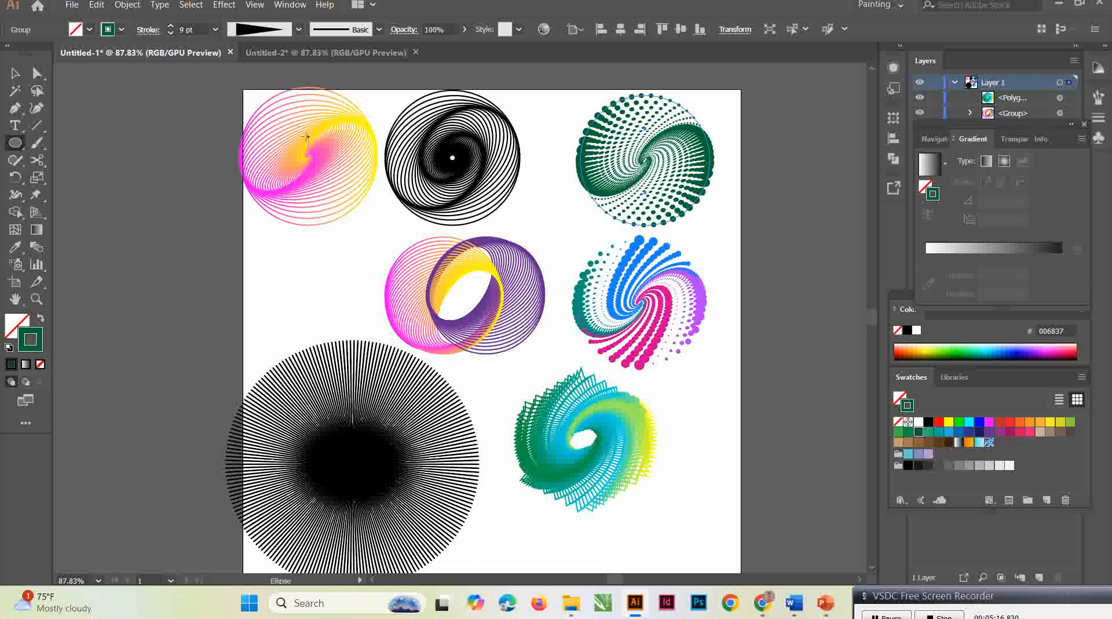
left_click(272, 54)
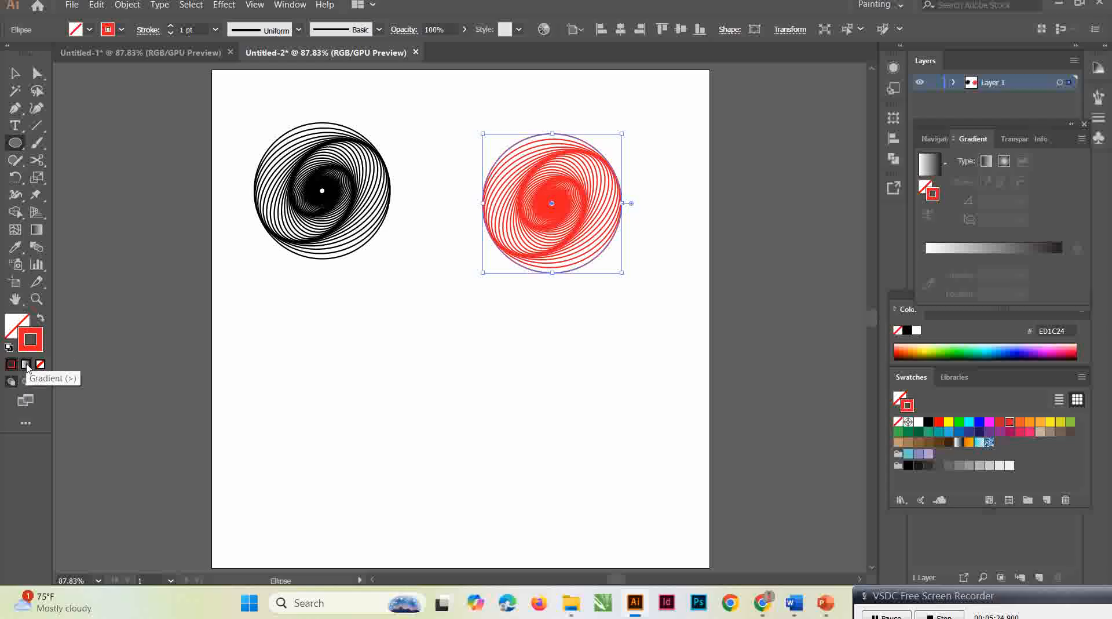
left_click(26, 365)
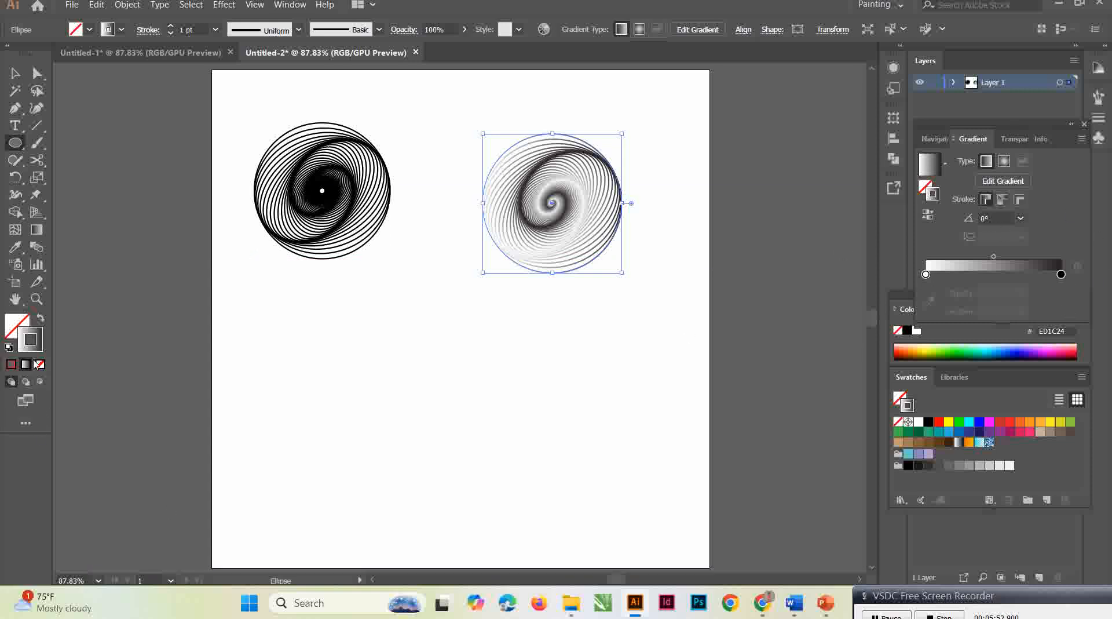
left_click(291, 5)
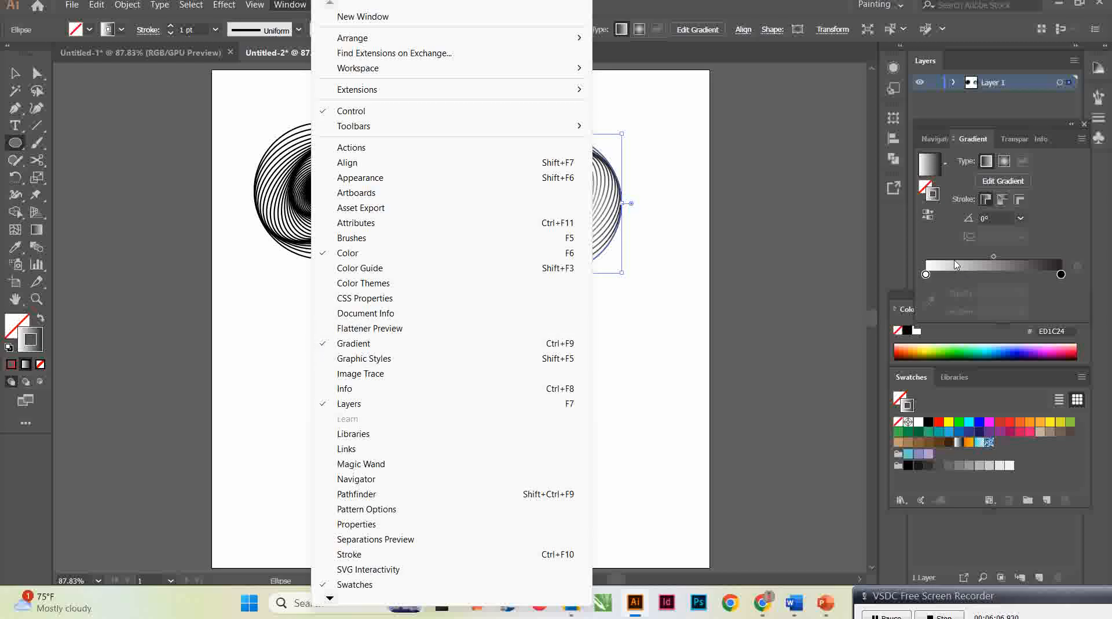
left_click(680, 311)
left_click(680, 311)
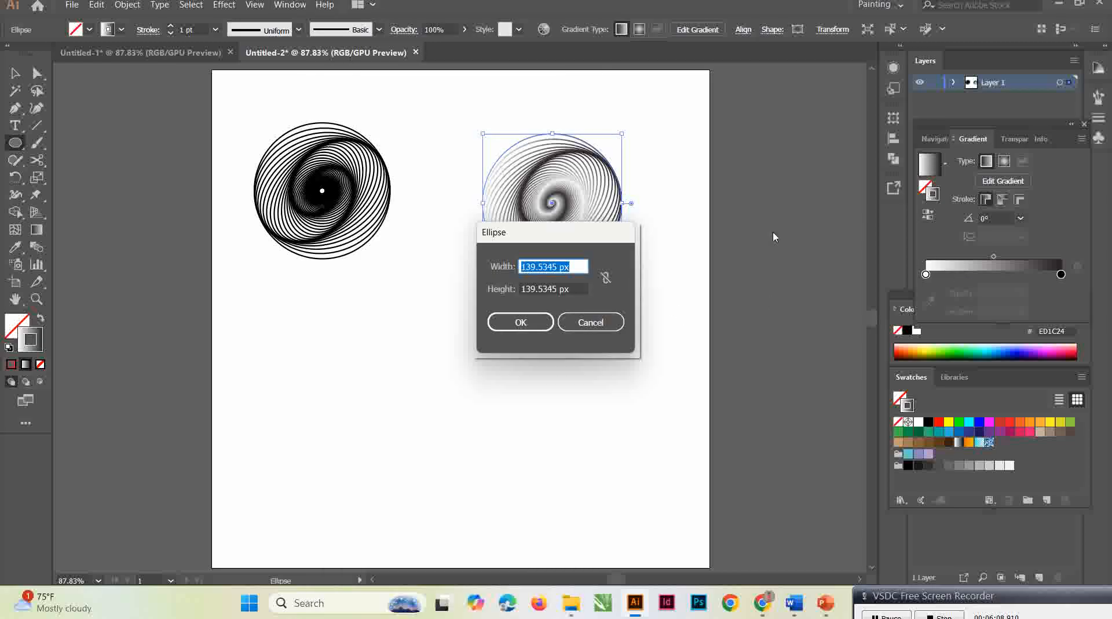
left_click(614, 327)
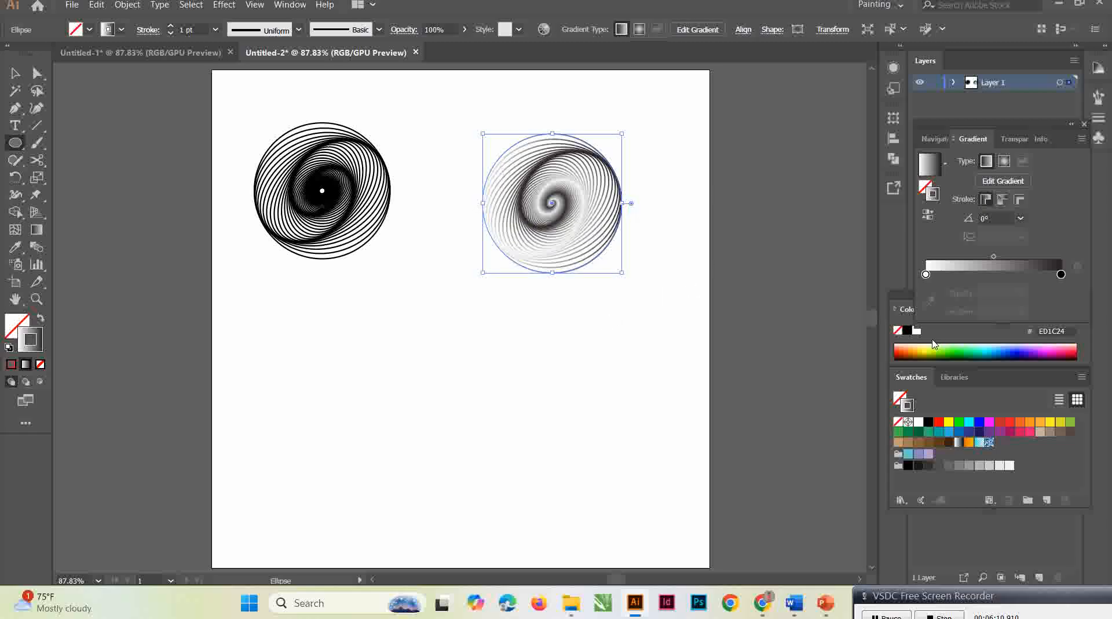
Colour the stroke gradient's start stop magenta and its end stop yellow
left_click(926, 274)
double_click(926, 274)
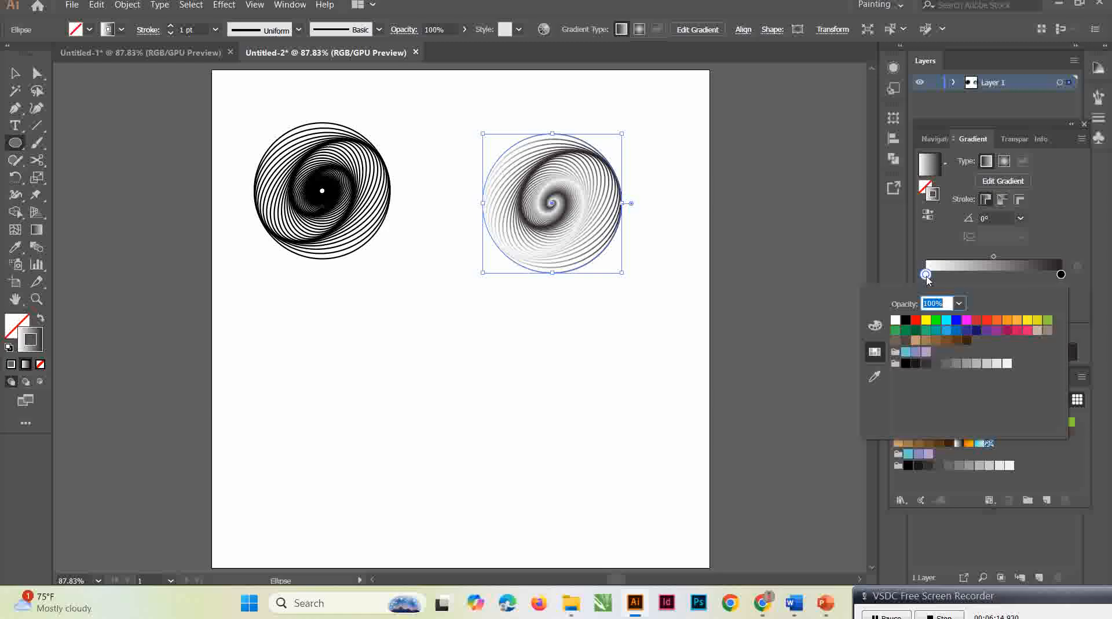
left_click(966, 322)
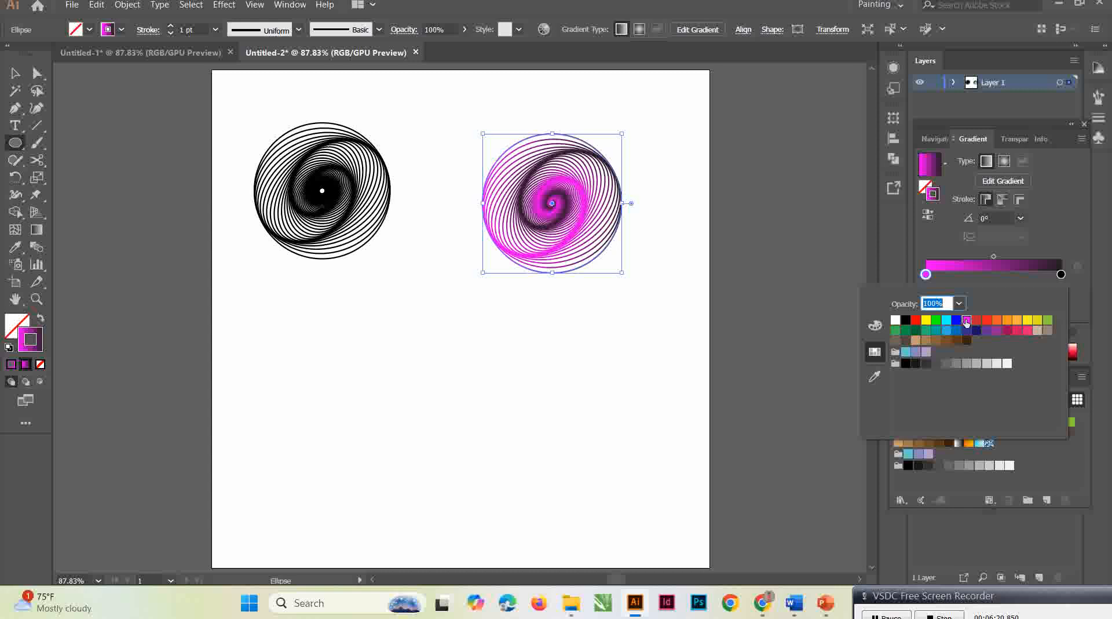
double_click(1061, 276)
left_click(927, 320)
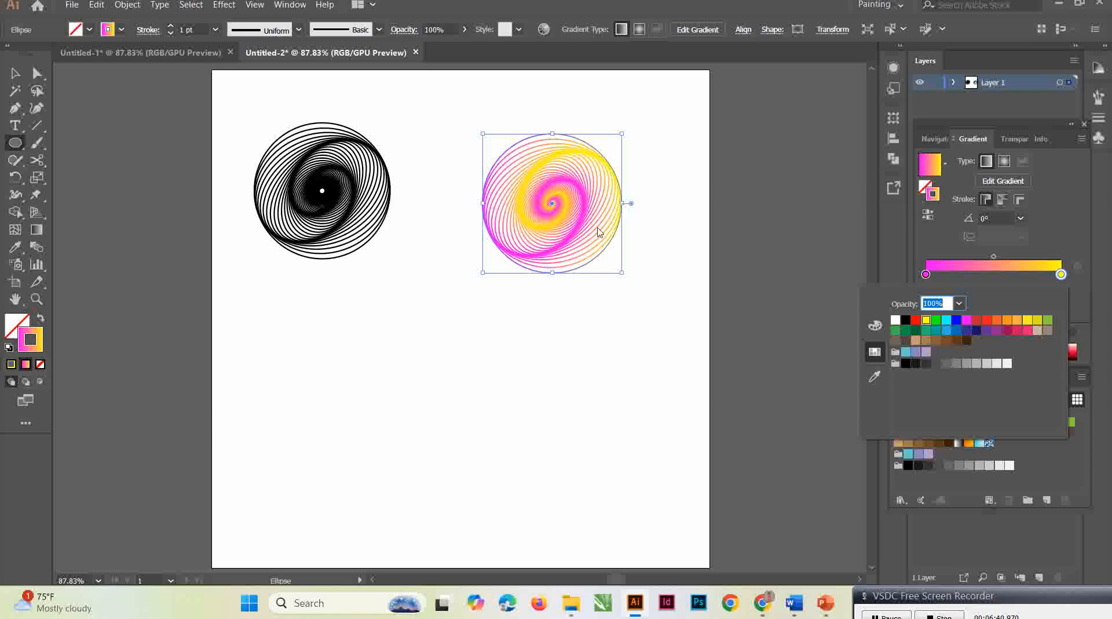
Shift the magenta gradient stop to a location of about 19%, leaving the yellow stop at the end
left_click(927, 277)
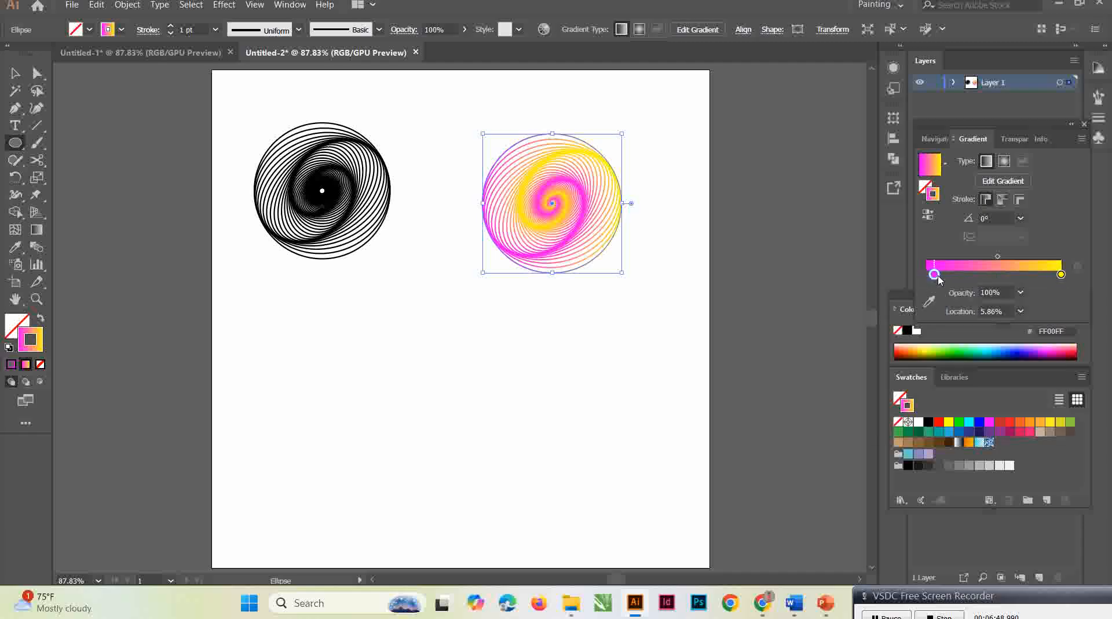
left_click_drag(931, 280, 1023, 276)
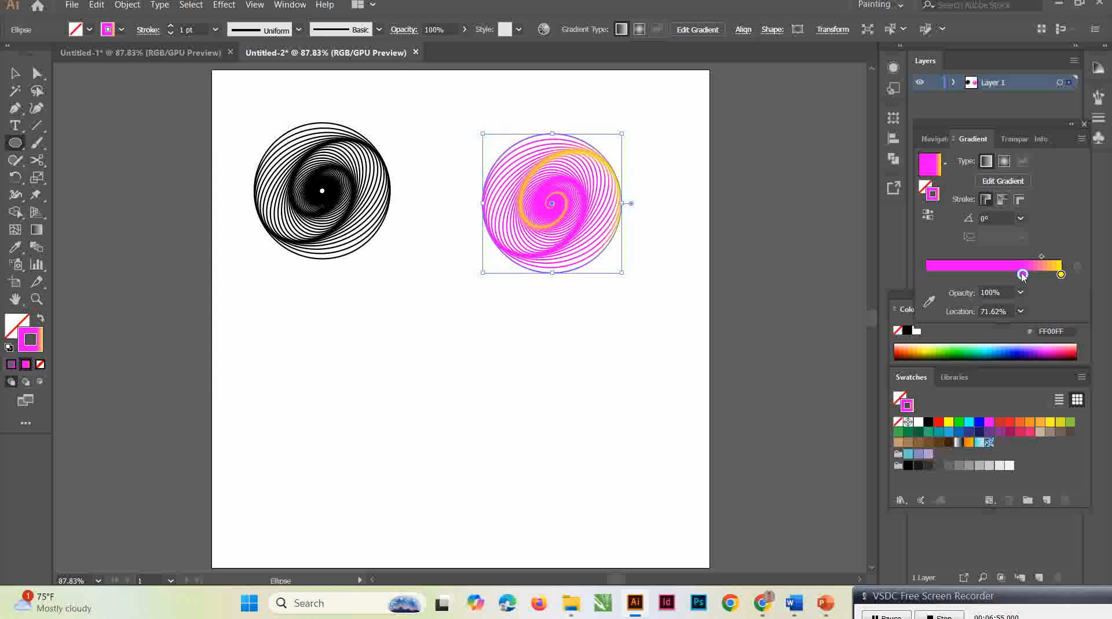
left_click_drag(1022, 276, 988, 278)
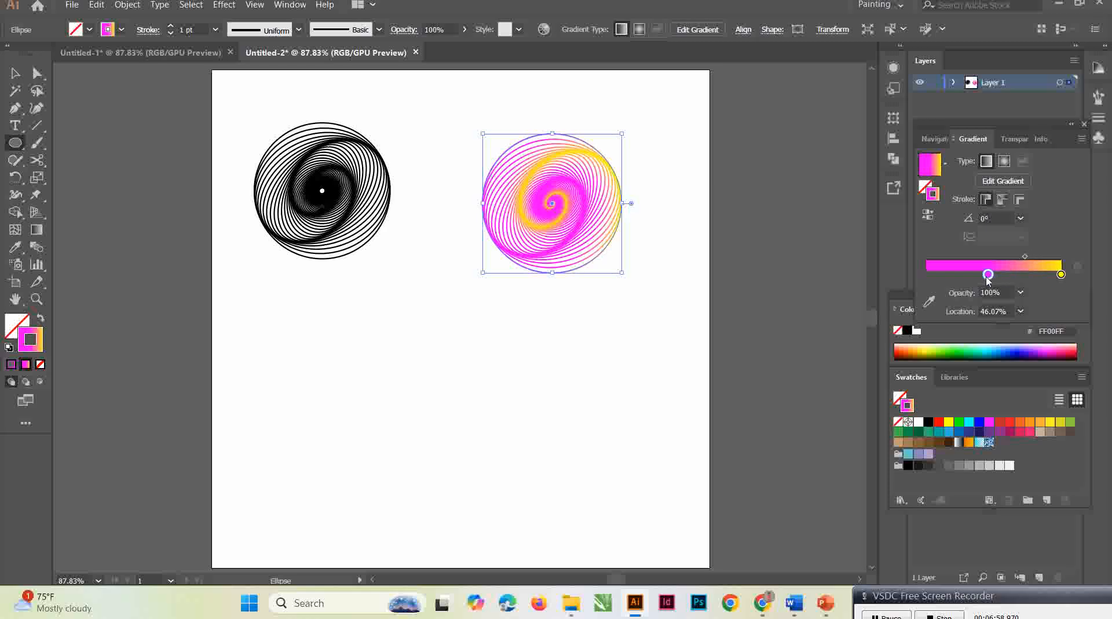
mouse_move(1062, 274)
left_mouse_down()
mouse_move(1041, 277)
mouse_move(1064, 277)
left_mouse_up()
left_click_drag(989, 276, 952, 274)
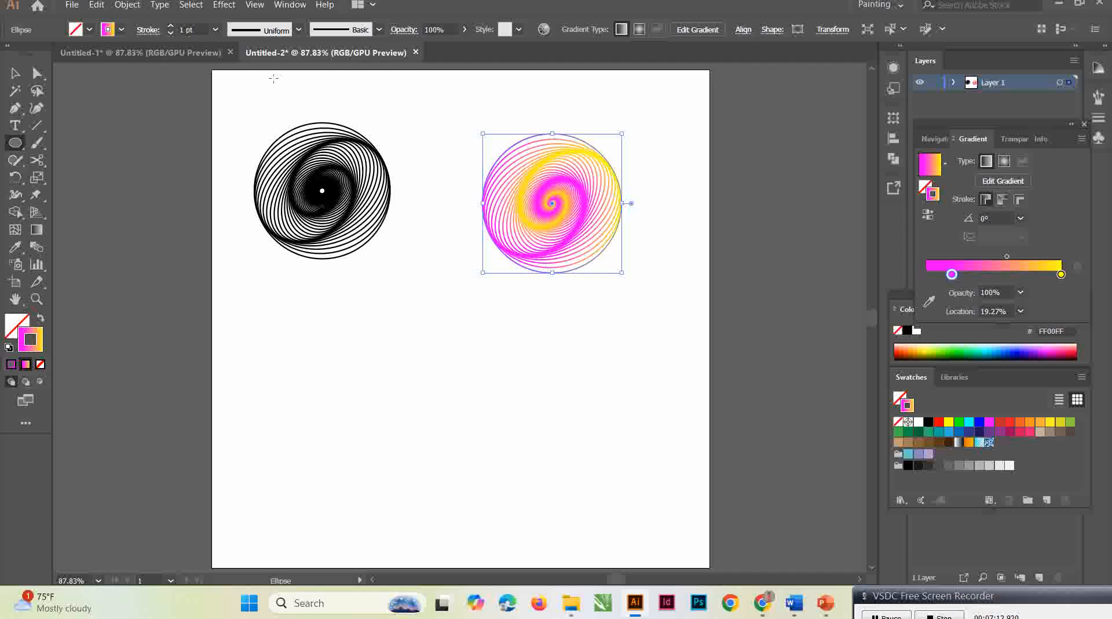
Move the black spiral and the magenta-yellow spiral off the artboard to its left side, one above the other
left_click(141, 52)
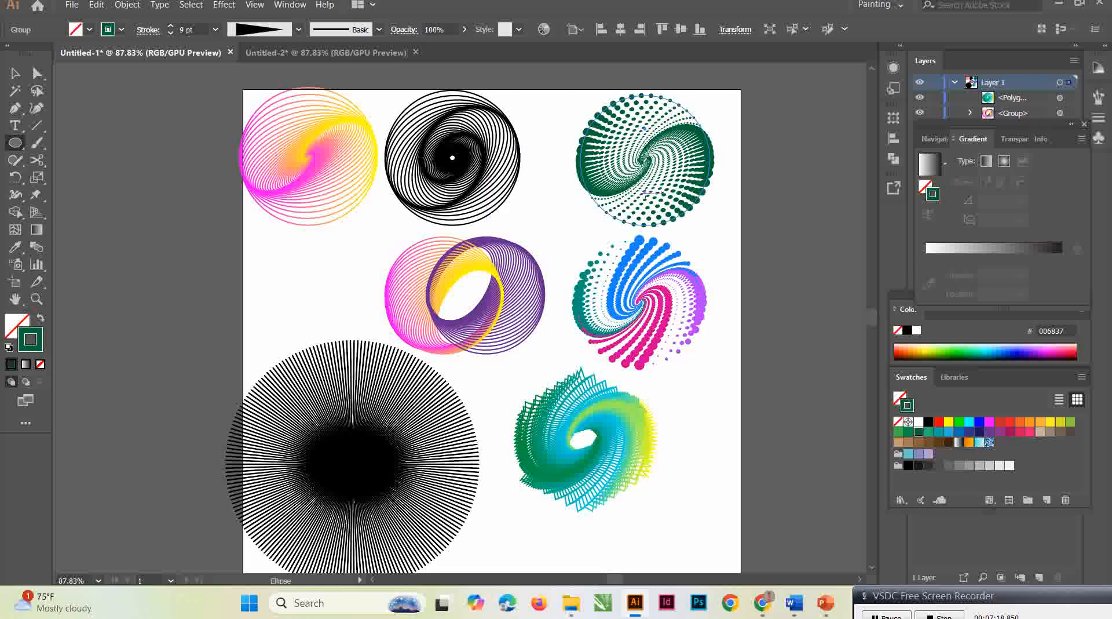
left_click(343, 53)
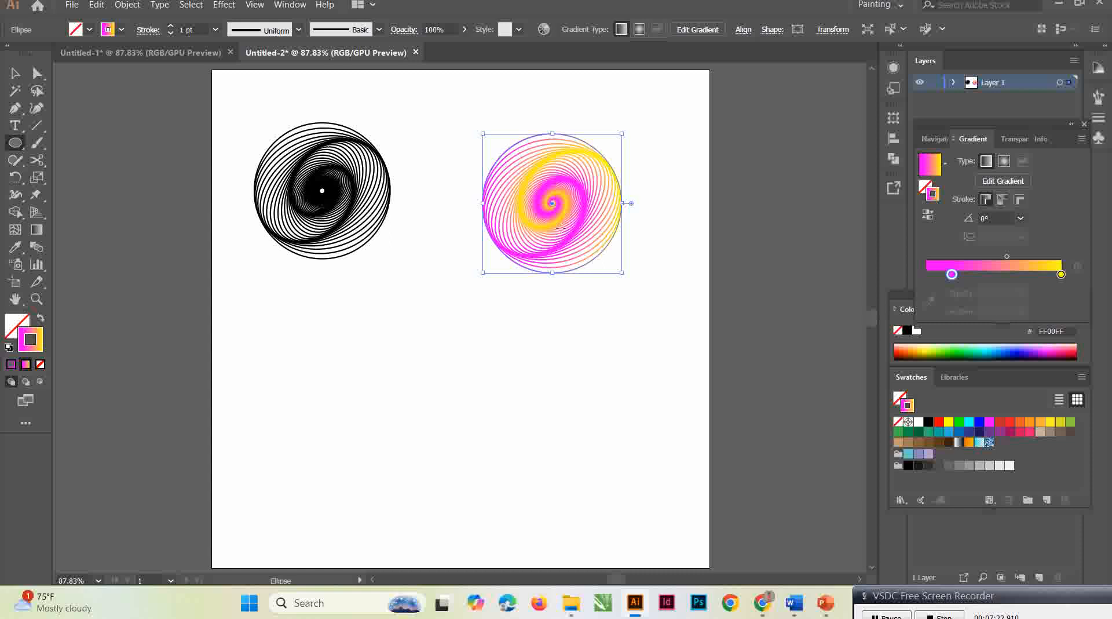
left_click(16, 74)
left_click_drag(319, 198, 148, 151)
left_click(554, 215)
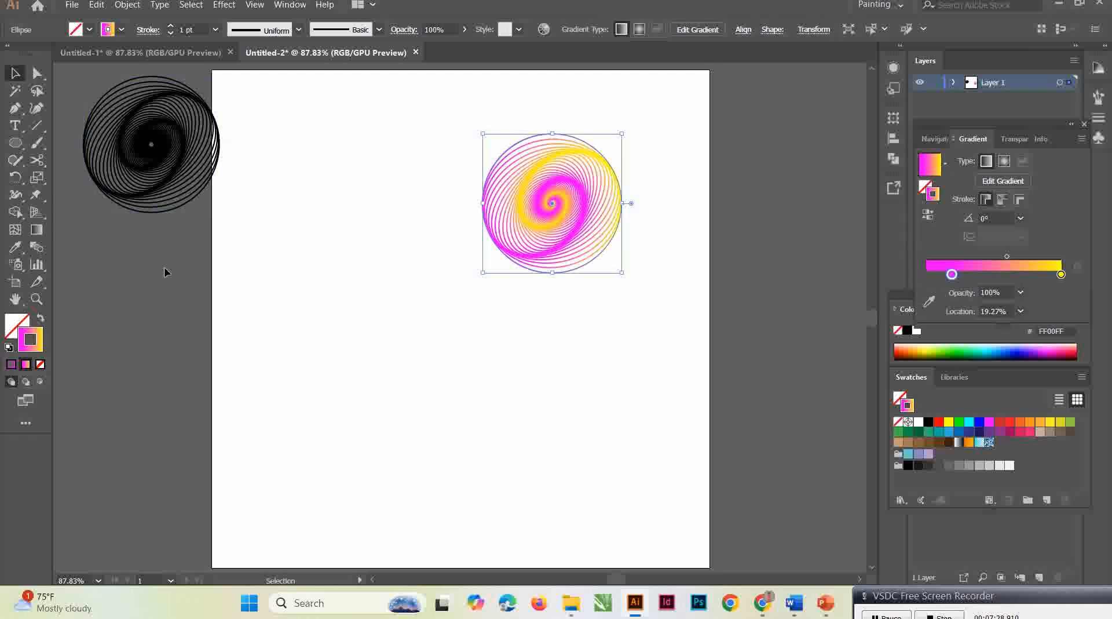
left_click_drag(545, 208, 127, 293)
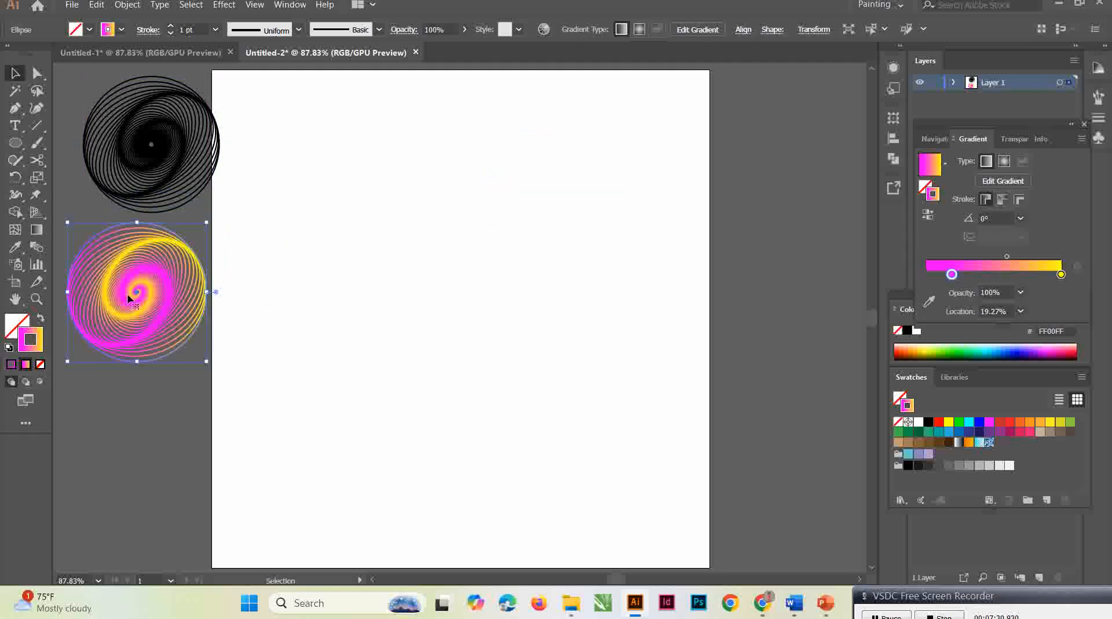
left_click_drag(165, 148, 150, 147)
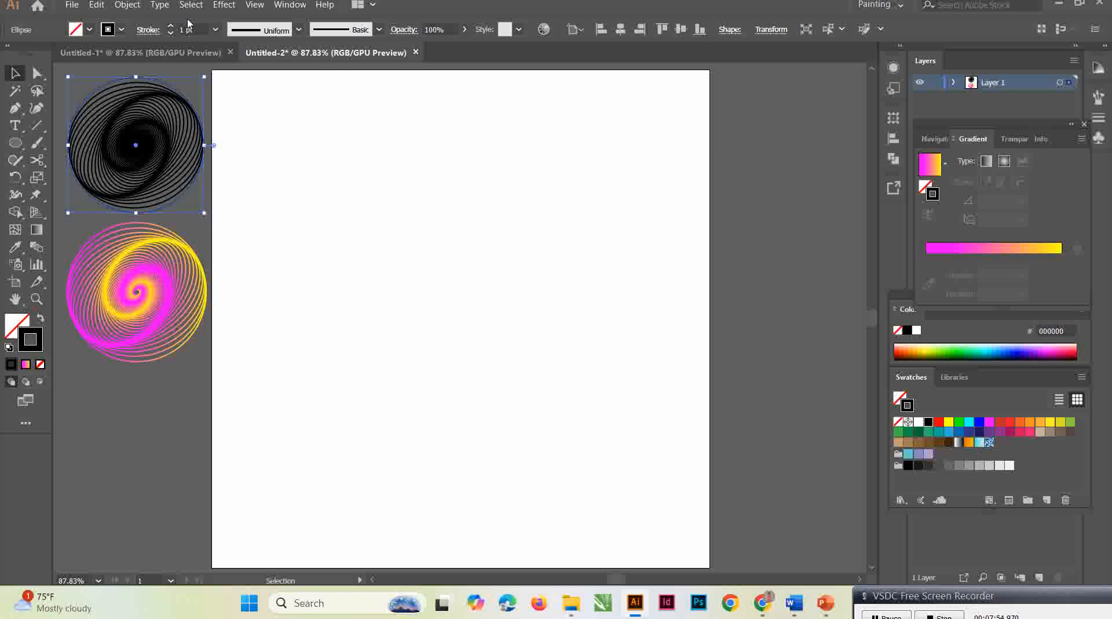
Draw a new circle in the upper middle of the empty Untitled-2 artboard with the Ellipse tool
left_click(177, 53)
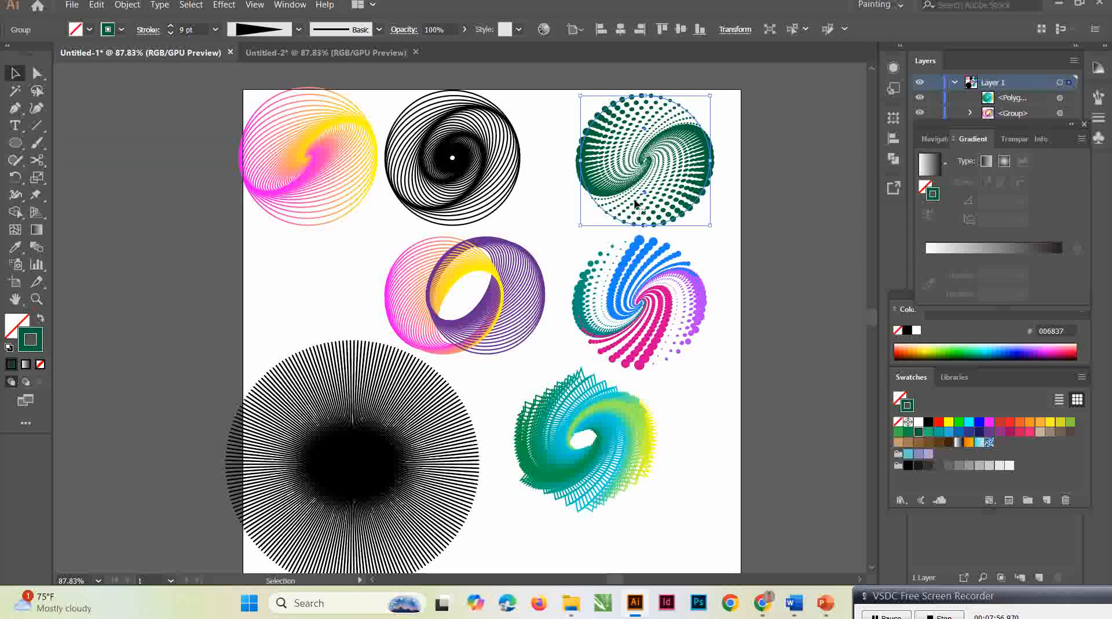
left_click(336, 58)
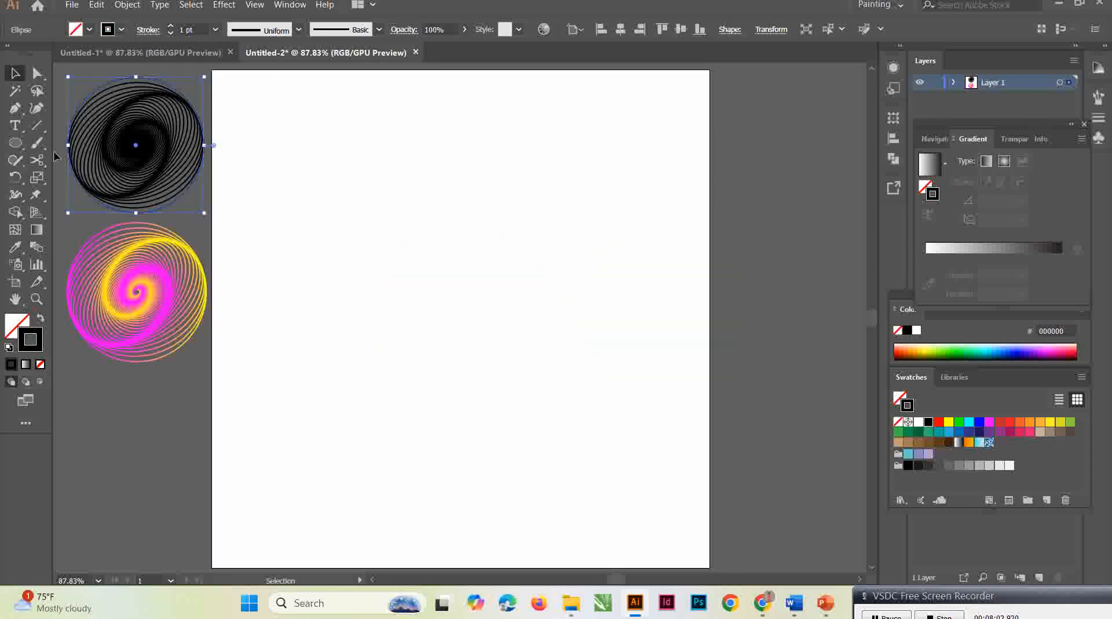
left_click(22, 149)
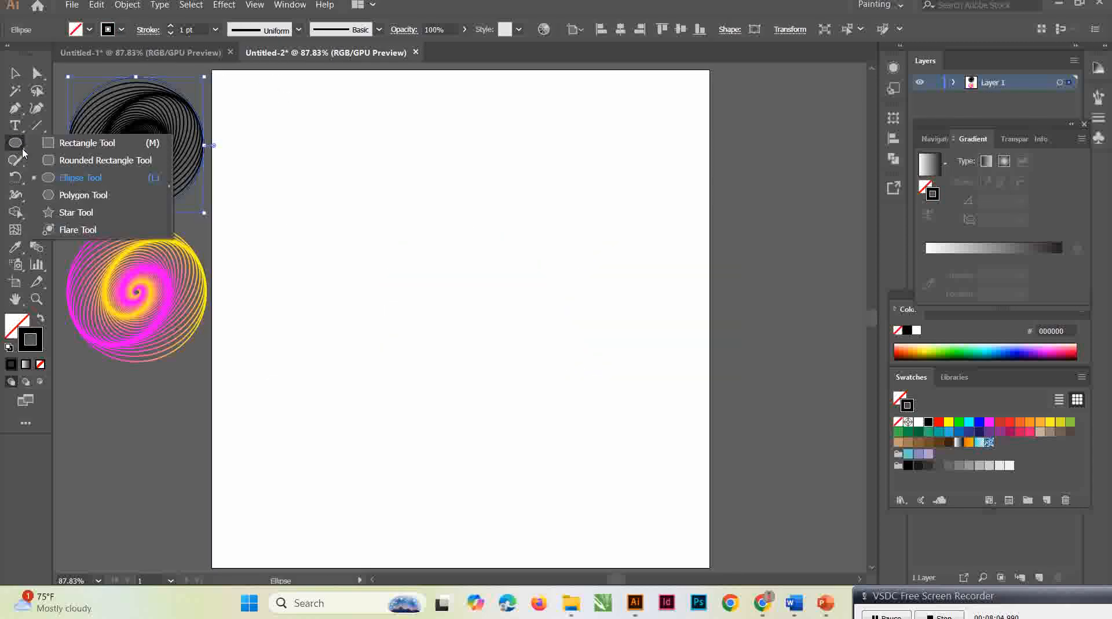
left_click(78, 177)
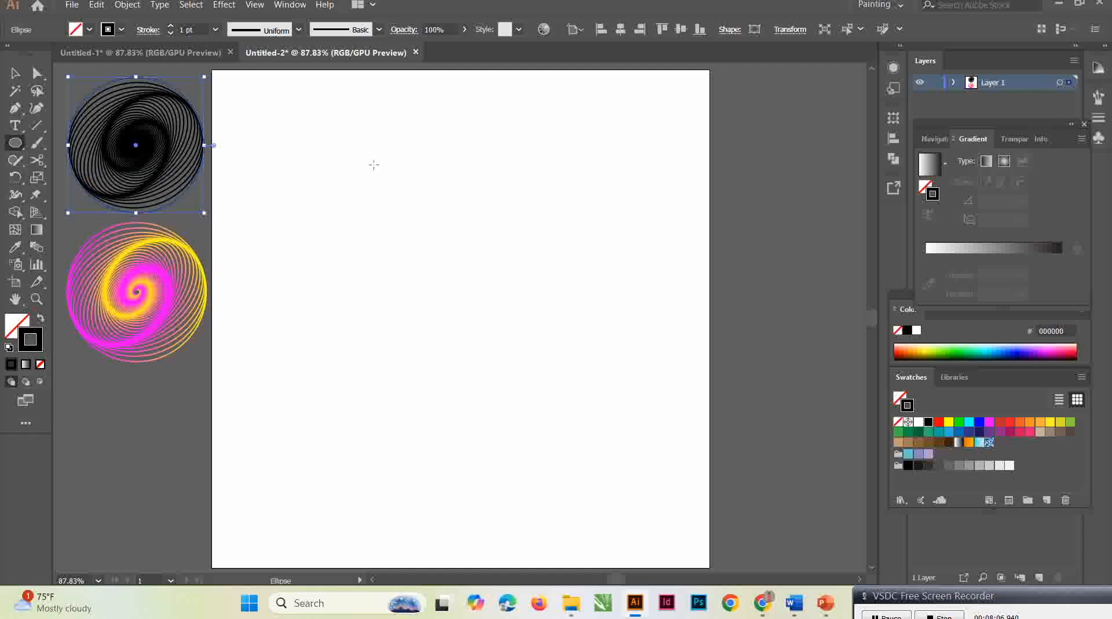
mouse_move(397, 161)
left_mouse_down()
mouse_move(572, 329)
mouse_move(546, 321)
mouse_move(555, 317)
left_mouse_up()
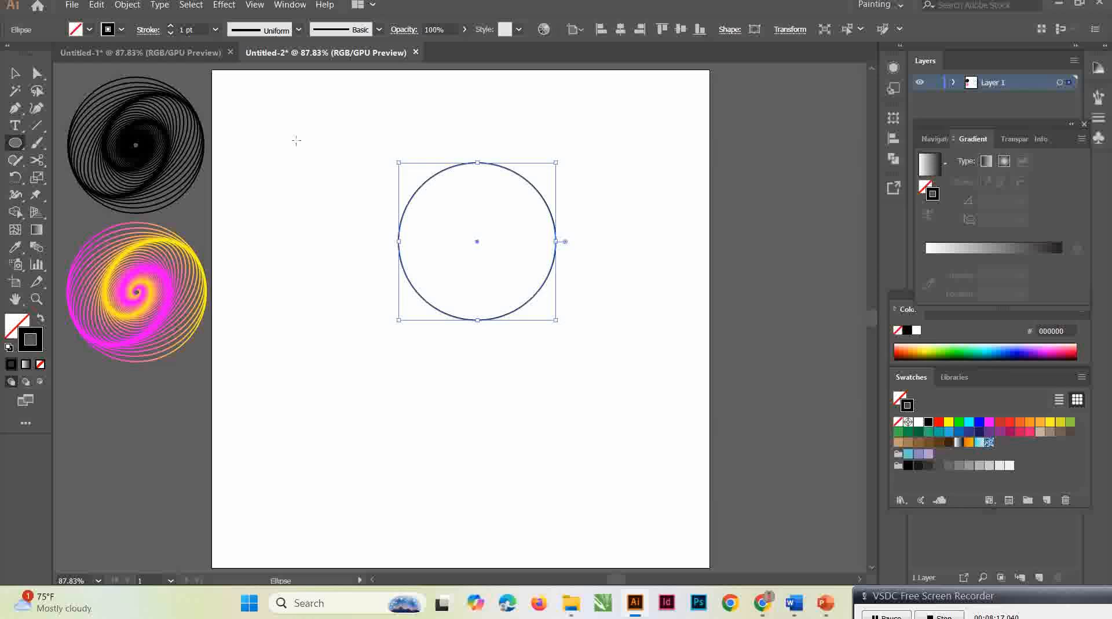
Colour the stroke of the new circle dark green (009245) using the colour swatches
left_click(146, 30)
left_click(146, 30)
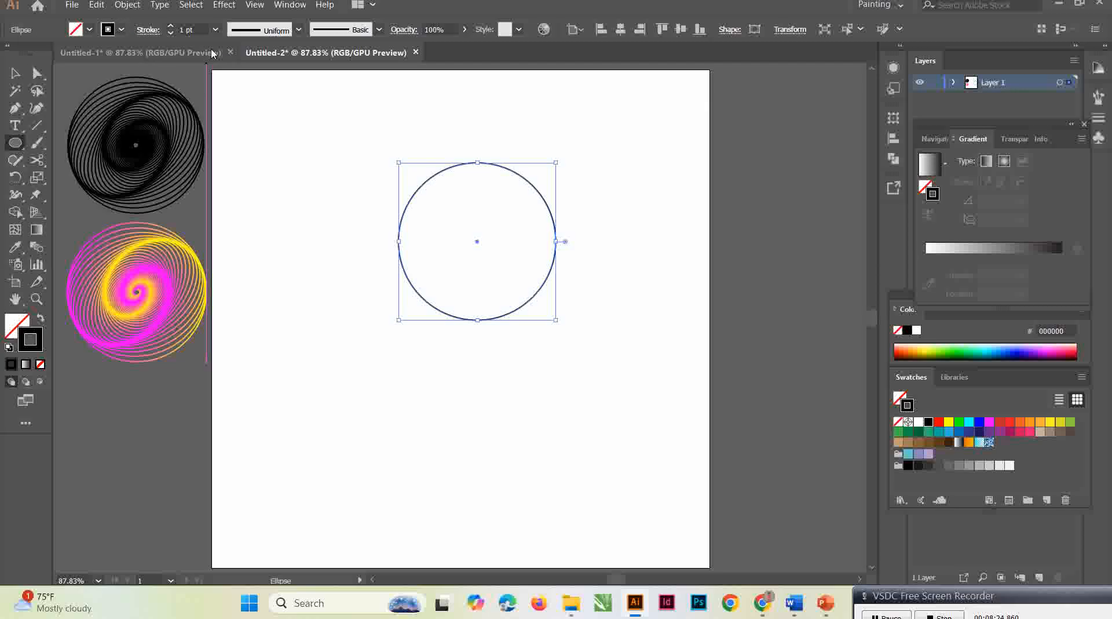
left_click(122, 32)
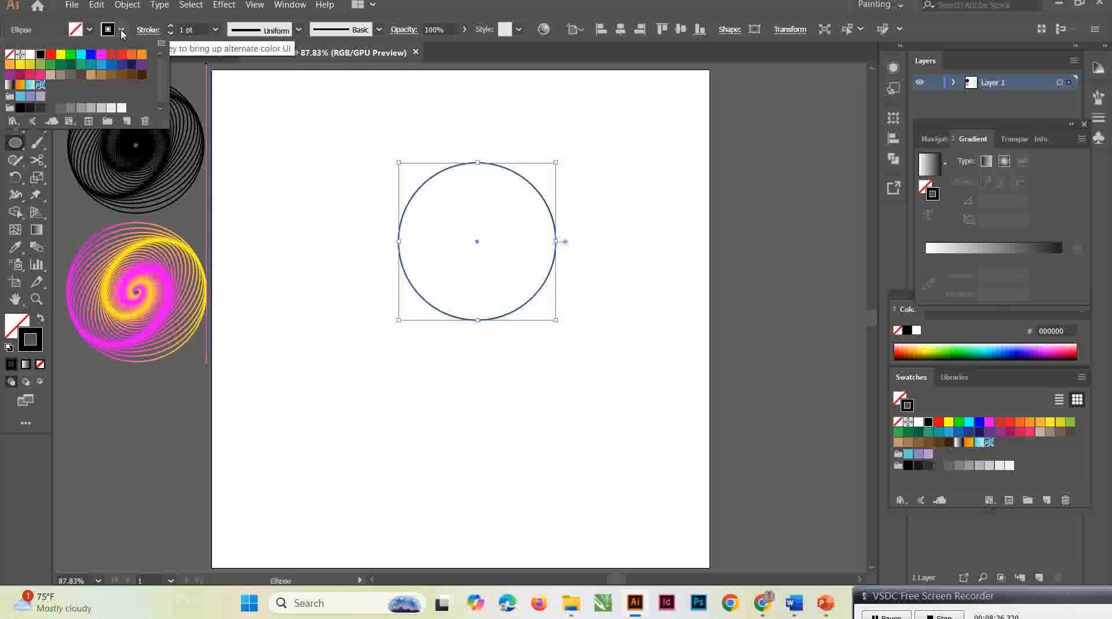
left_click(61, 67)
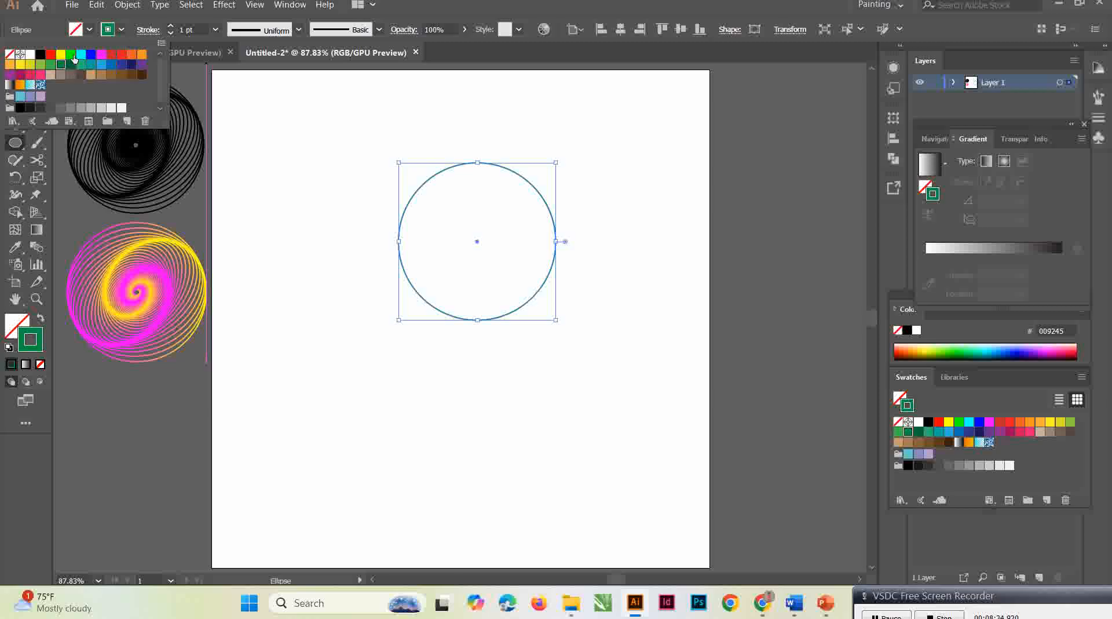
Thicken the green circle's stroke to 9 pt
left_click(148, 31)
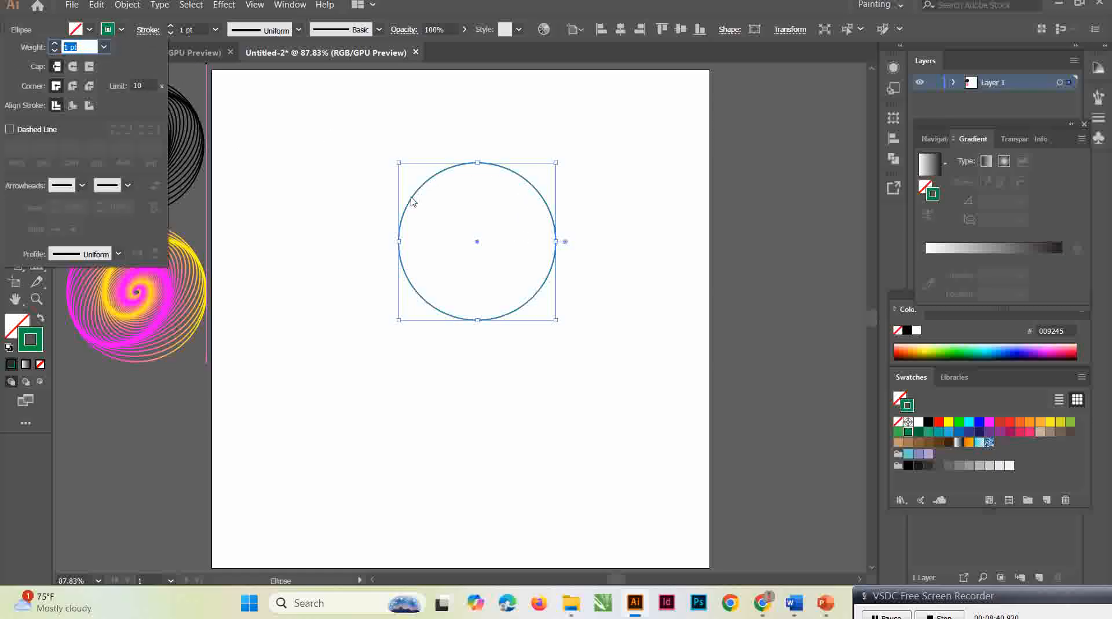
left_click(67, 46)
key("BackSpace")
type("5")
left_click(104, 47)
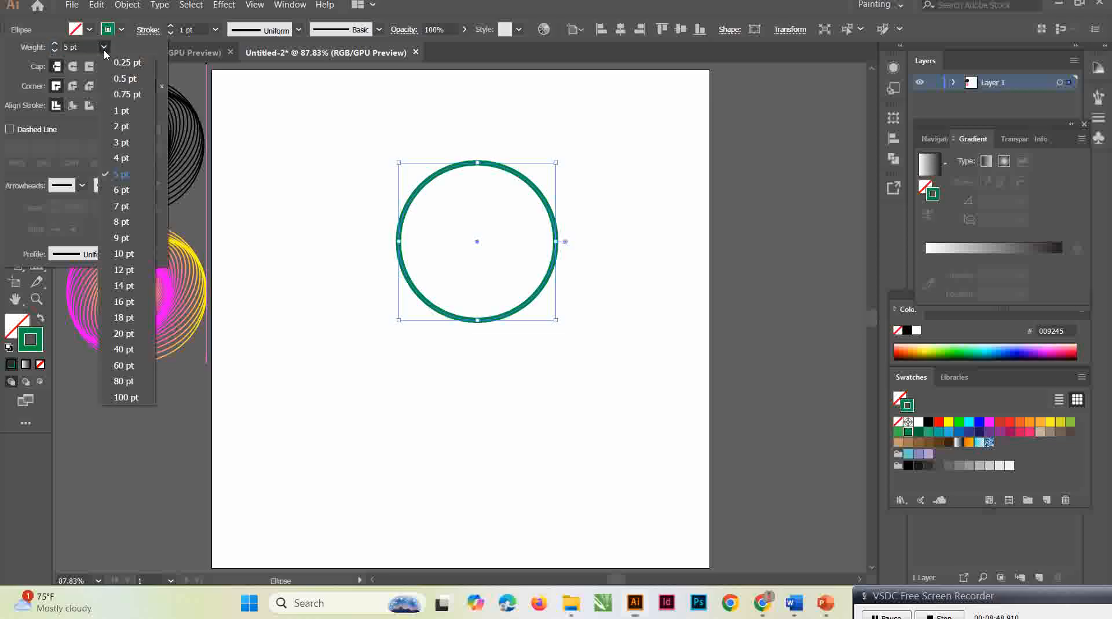
left_click(123, 238)
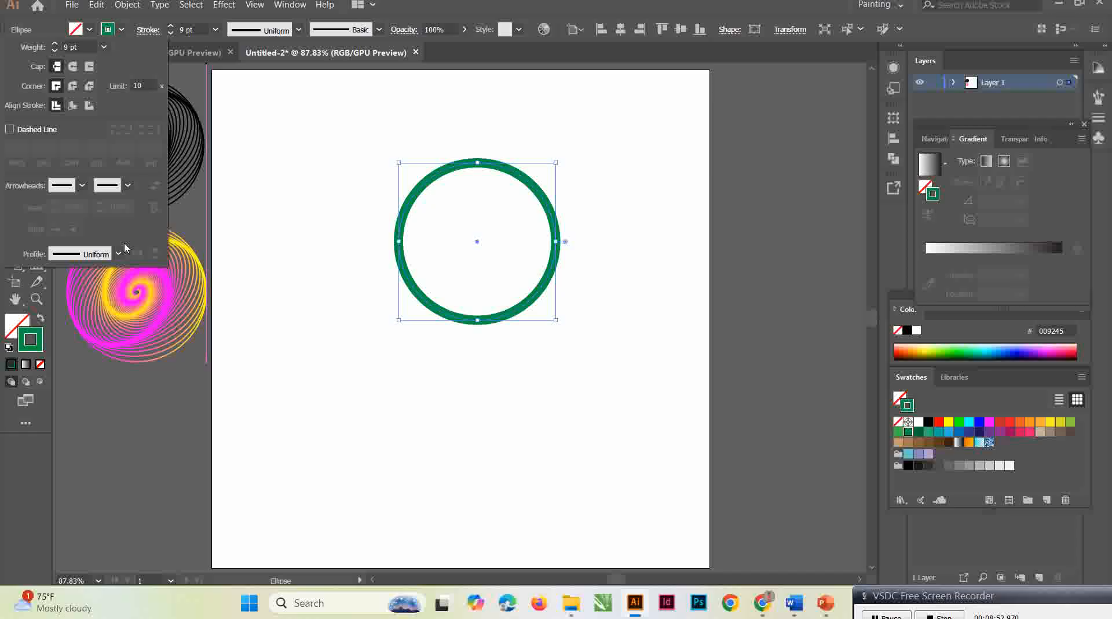
Give the green stroke a round cap, centre alignment and a dashed line with a 0 pt dash and 10 pt gap
left_click(73, 67)
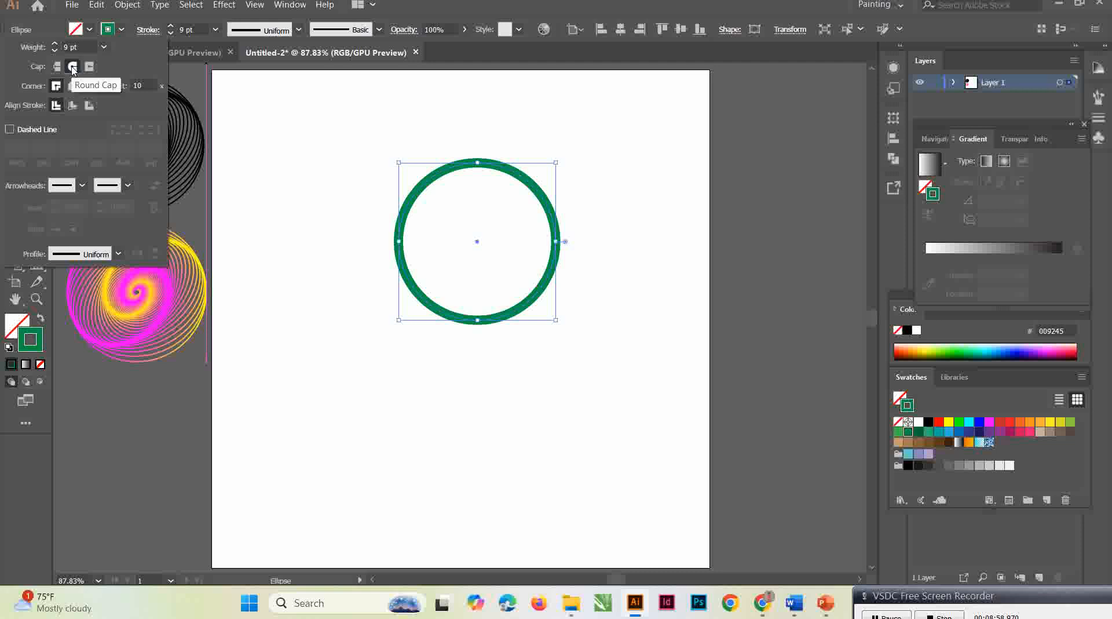
left_click(73, 106)
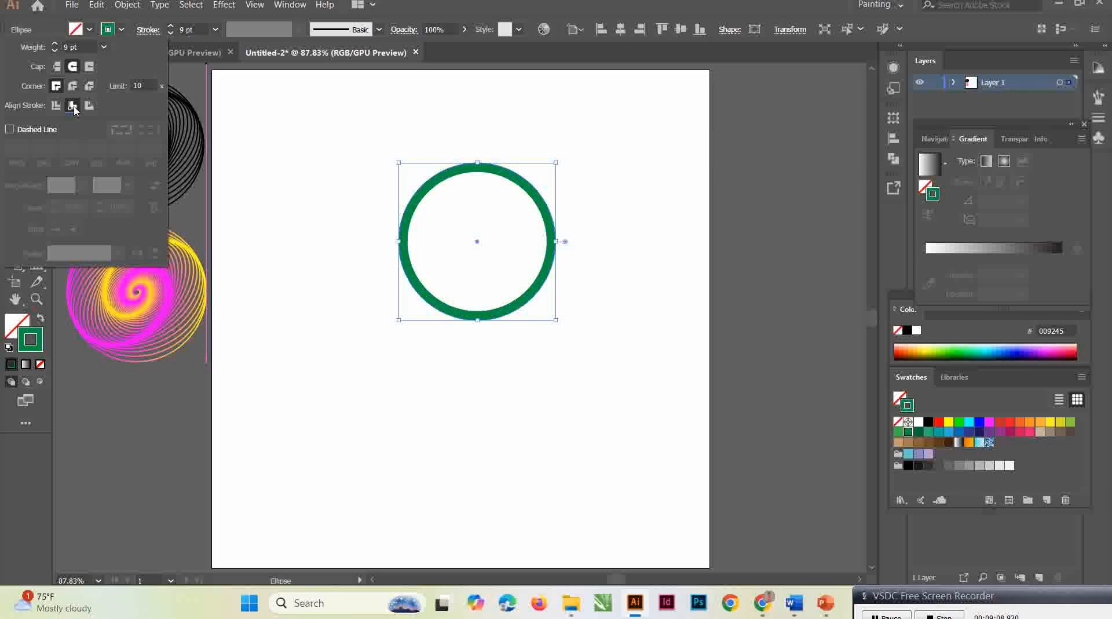
left_click(89, 106)
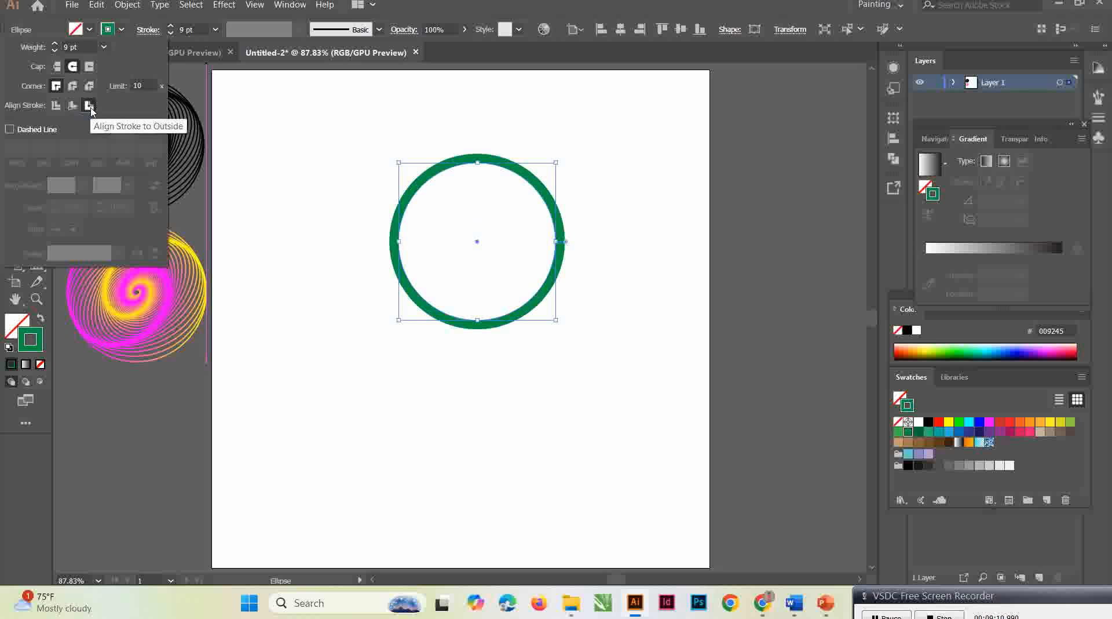
left_click(56, 106)
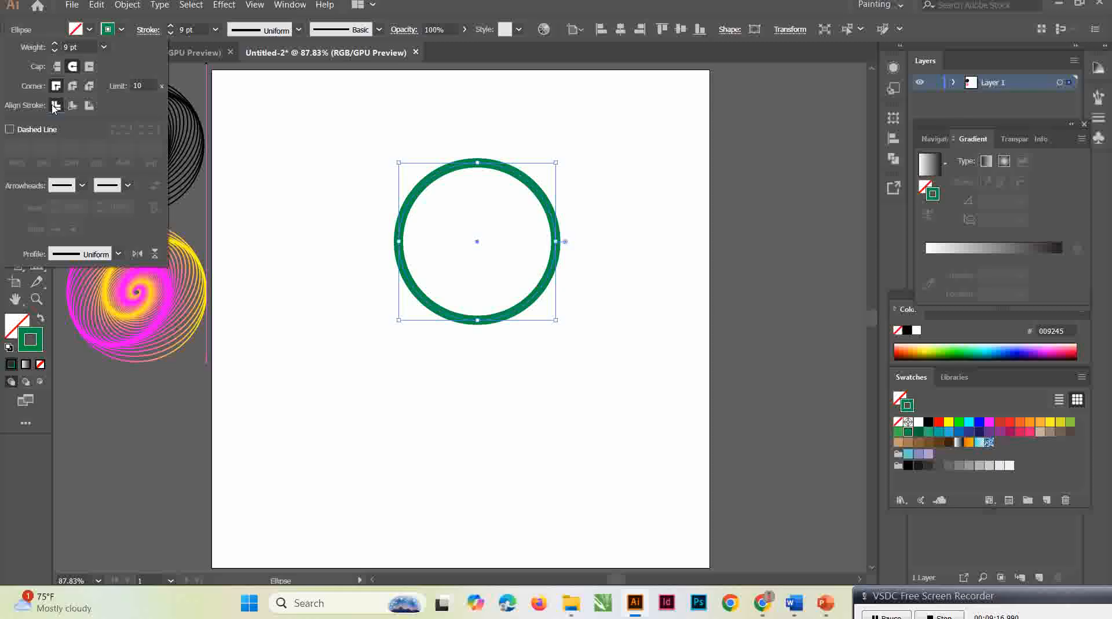
left_click(9, 129)
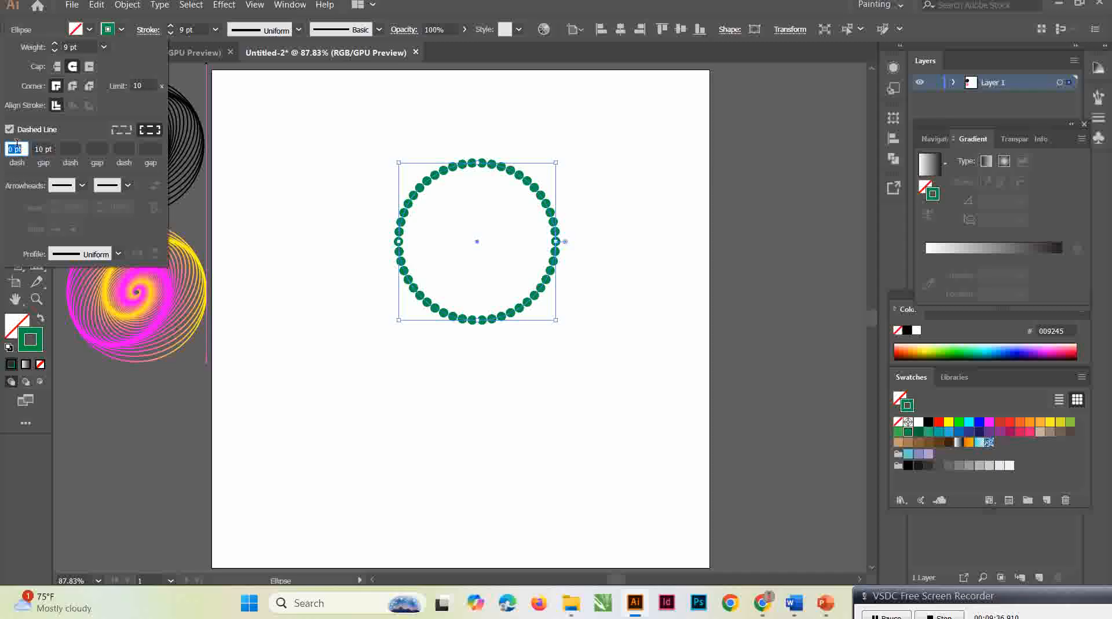
Try a 20 pt gap between the dots of the green stroke, and return the gap to 10 pt
left_click(47, 149)
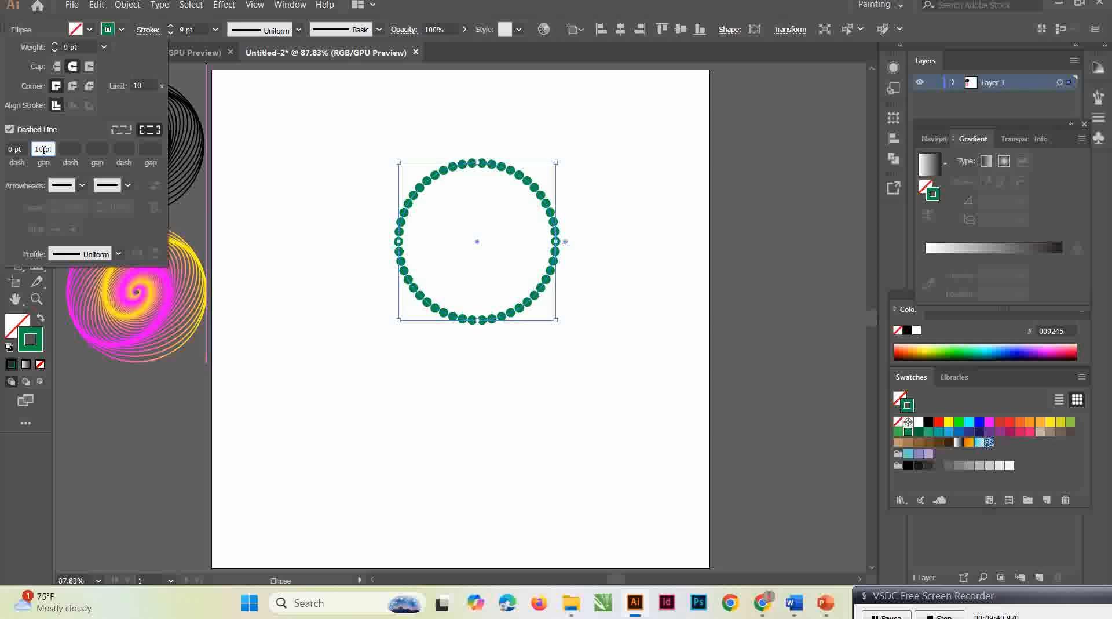
key("BackSpace")
key("BackSpace")
key("BackSpace")
type("20")
left_click(66, 147)
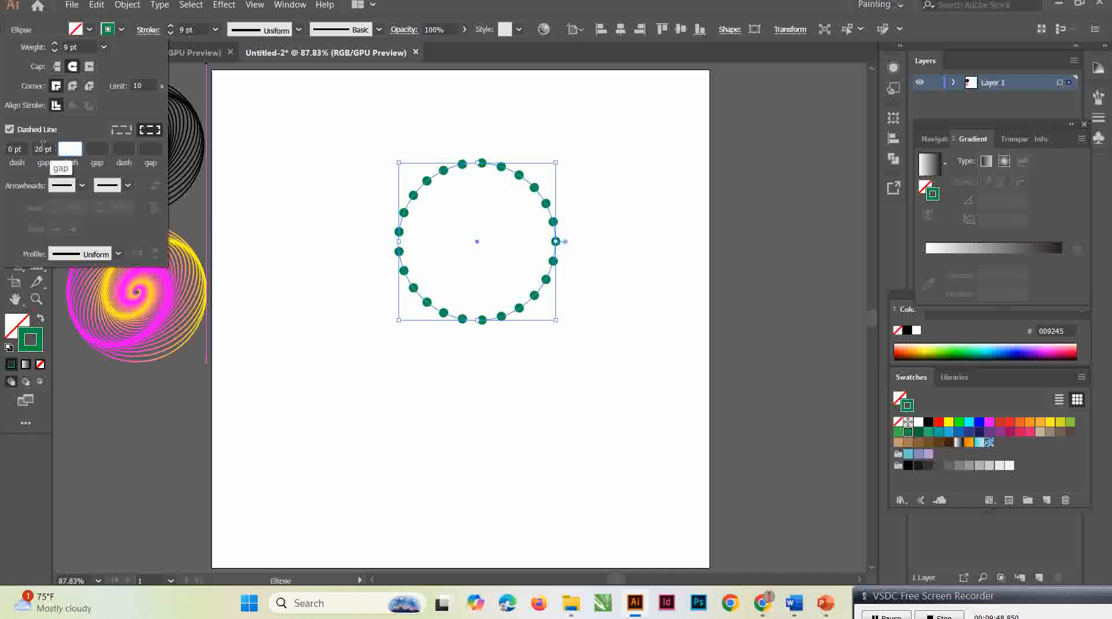
left_click(41, 148)
key("BackSpace")
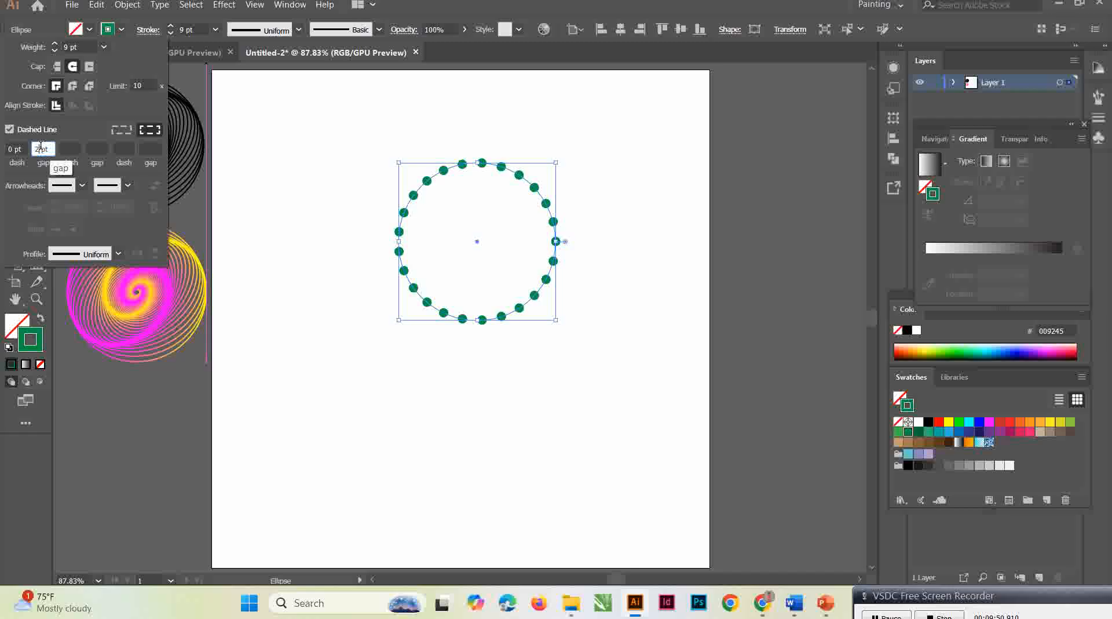
key("BackSpace")
type("10")
left_click(64, 144)
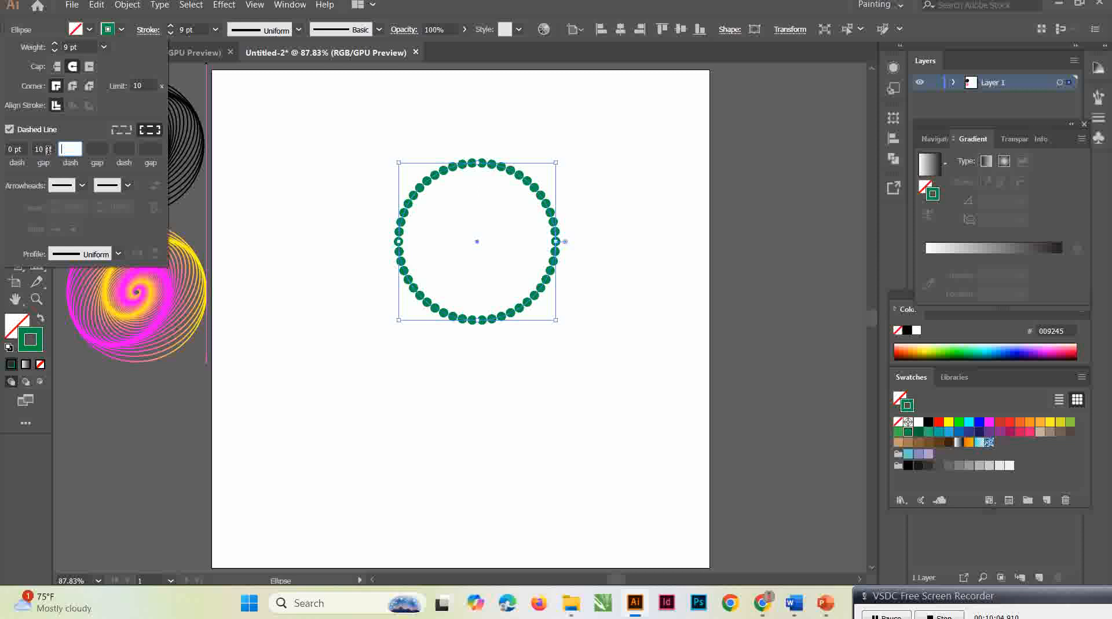
Try a 20 pt dash length on the dotted green stroke, and return the dash to 0 pt
left_click(15, 149)
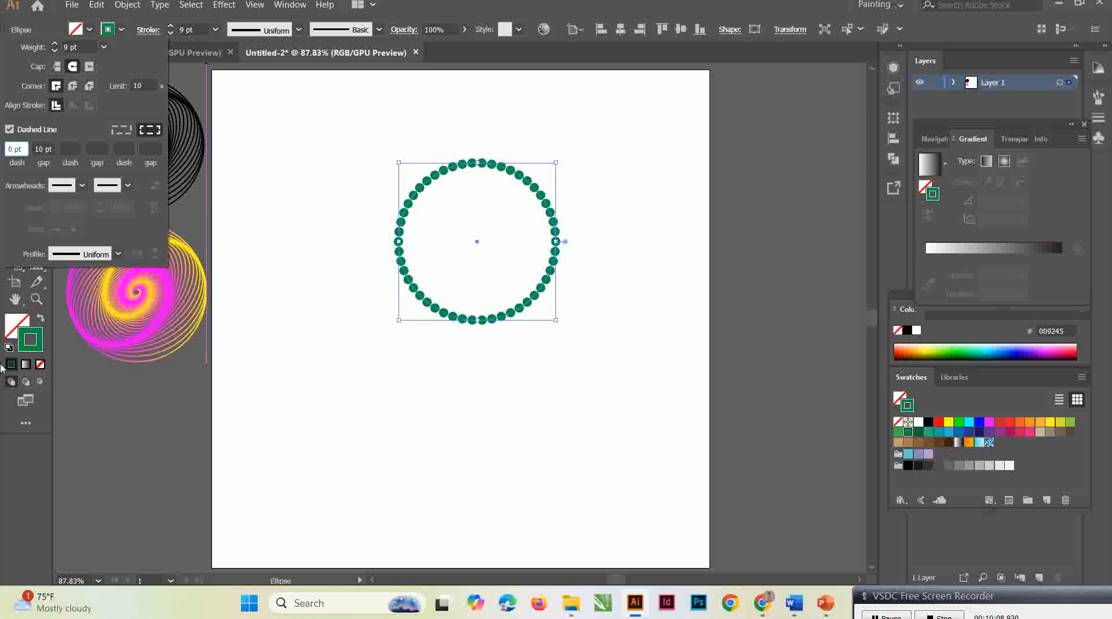
key("BackSpace")
type("20")
left_click(40, 148)
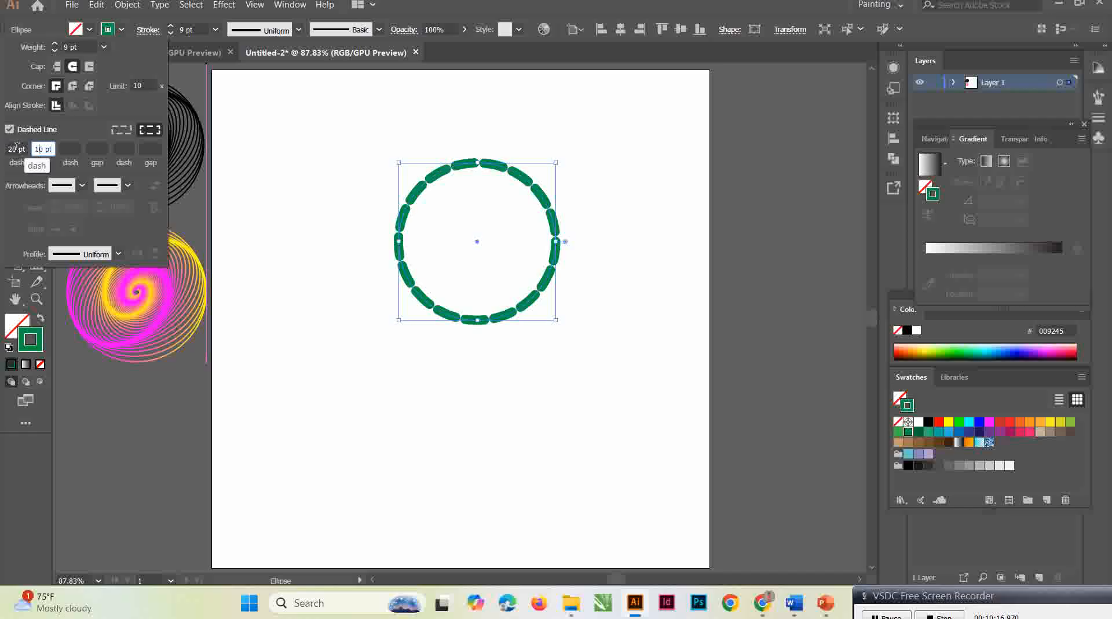
left_click(18, 148)
key("BackSpace")
key("BackSpace")
type("0")
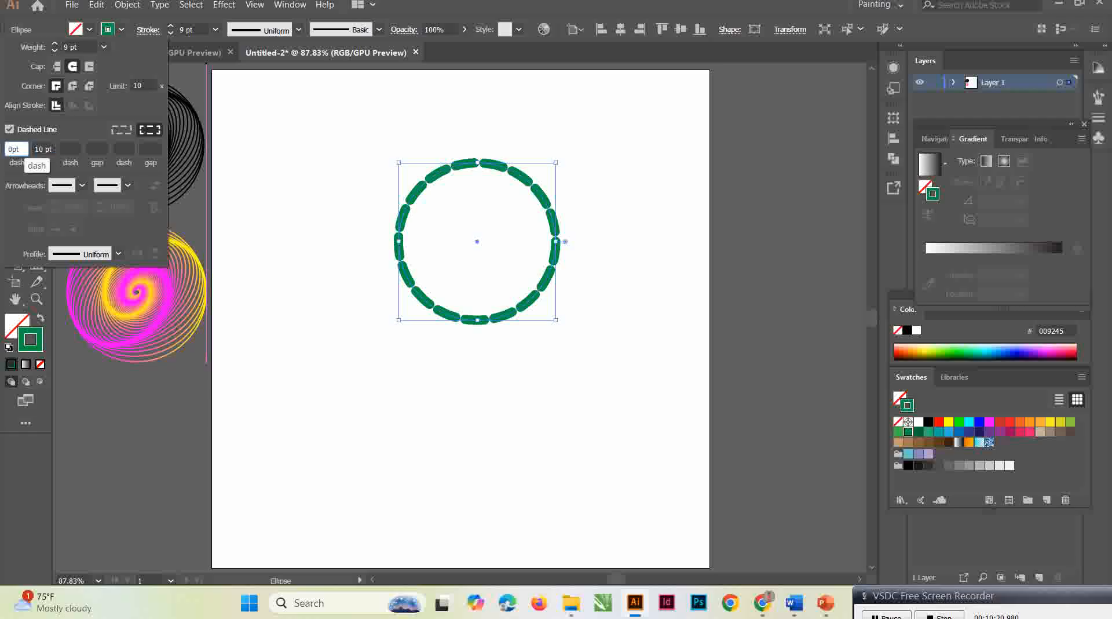
left_click(40, 148)
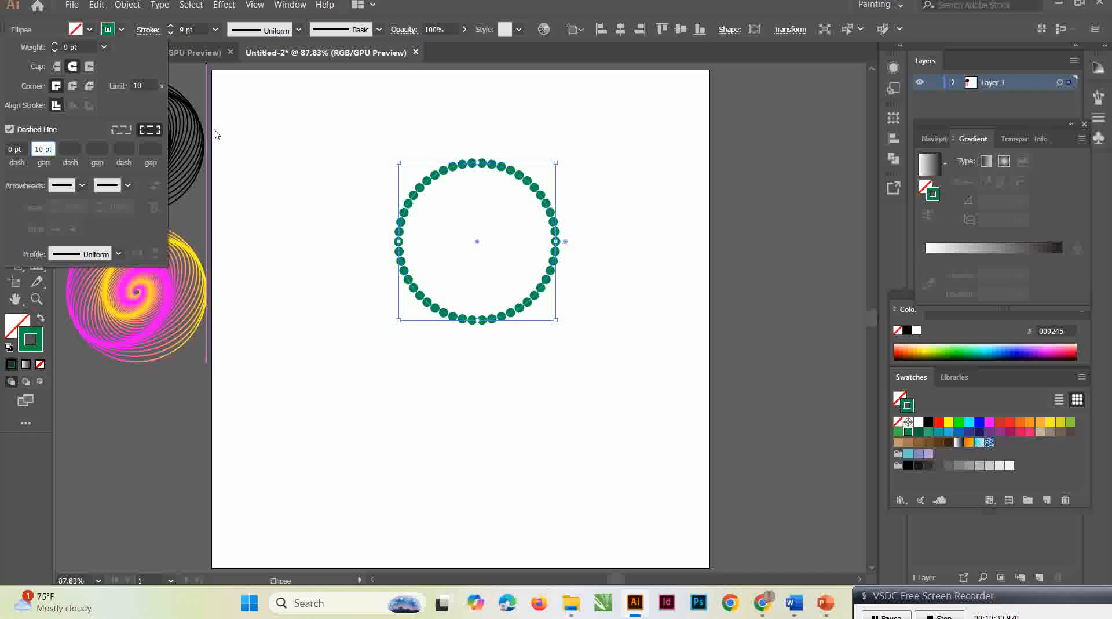
Check the patterns in the Untitled-1 document, and give the dotted circle in Untitled-2 the triangular tapering width profile
left_click(194, 54)
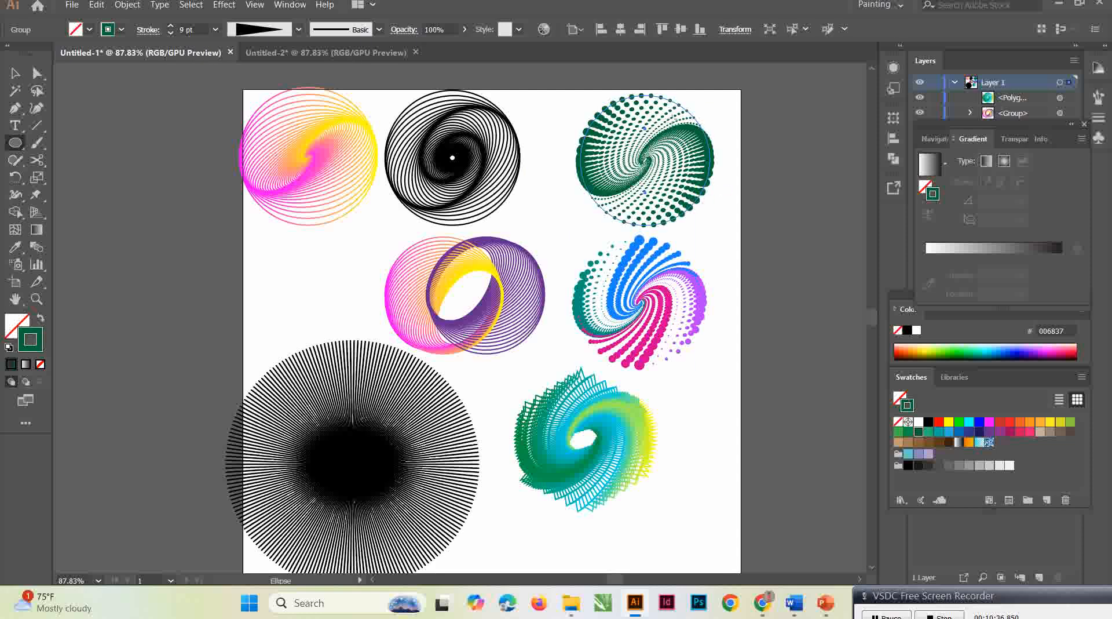
left_click(338, 56)
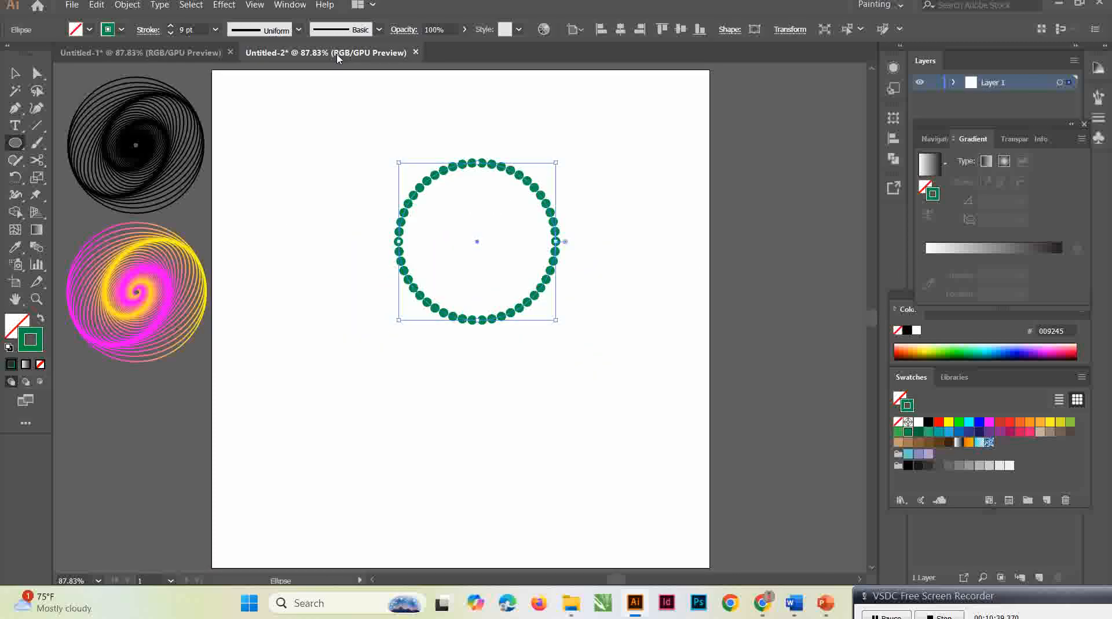
left_click(146, 32)
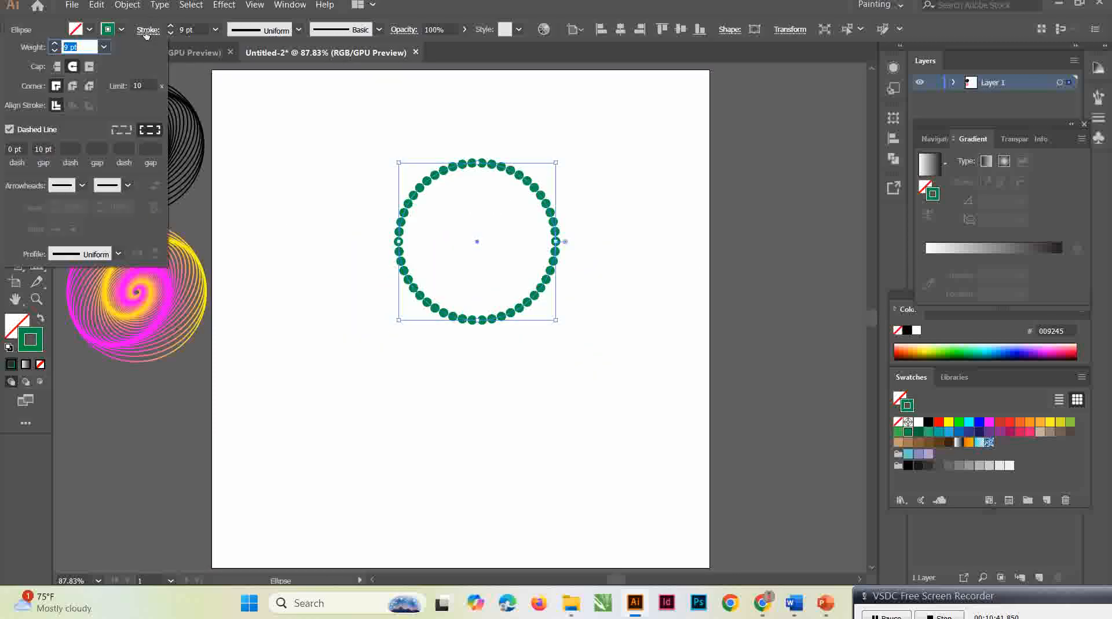
left_click(119, 255)
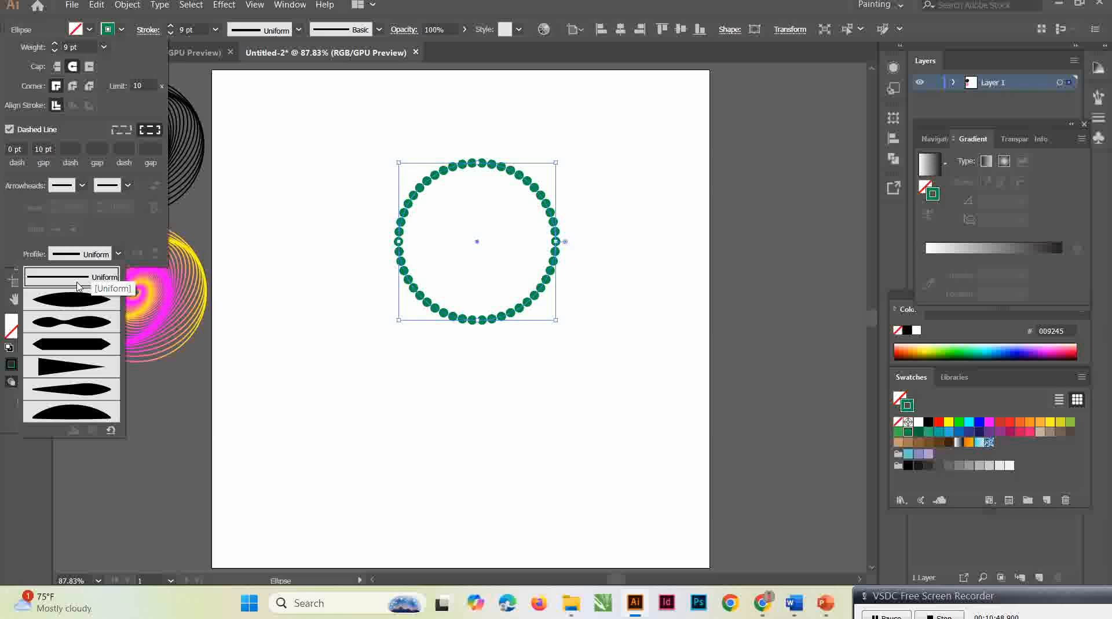
left_click(81, 303)
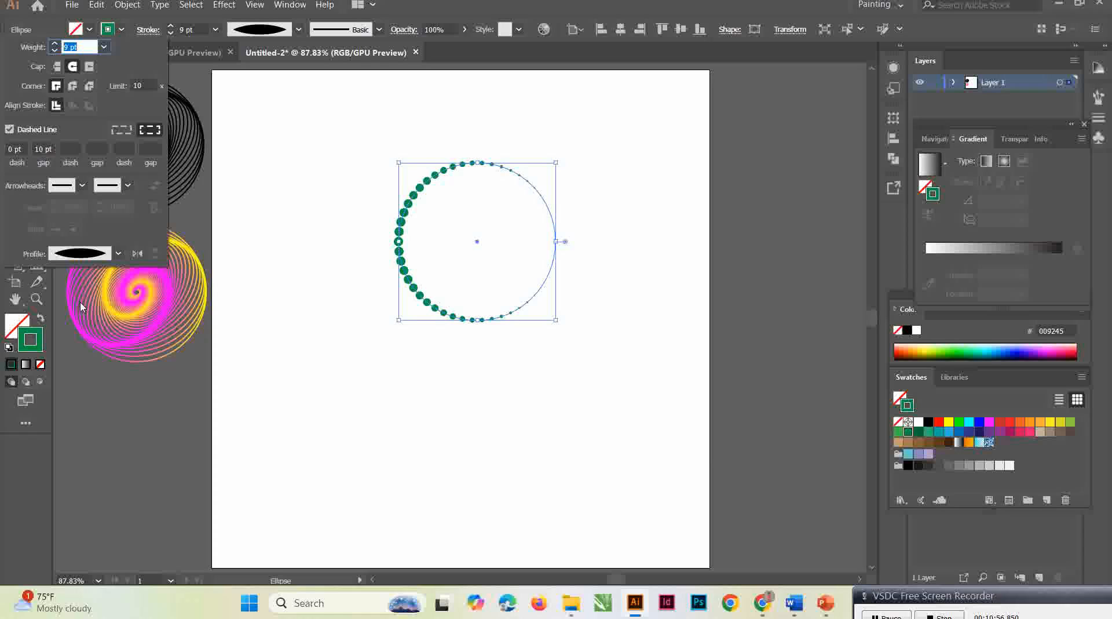
left_click(118, 254)
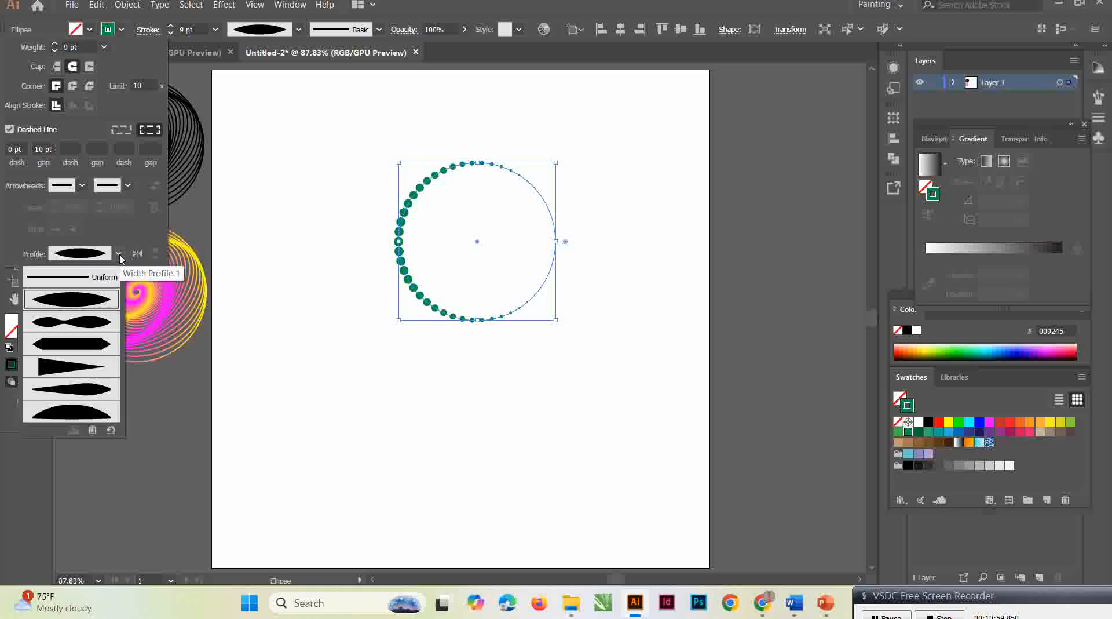
left_click(80, 371)
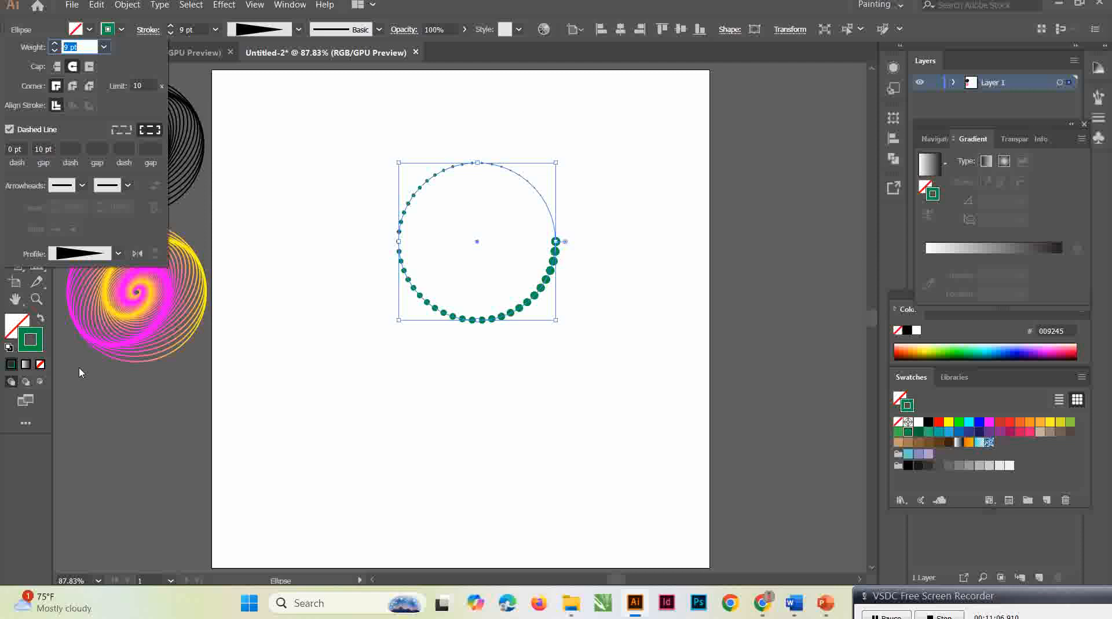
Apply the last-used Transform effect to the dotted green circle and move the resulting spiral into the artboard's upper-left corner
left_click(225, 6)
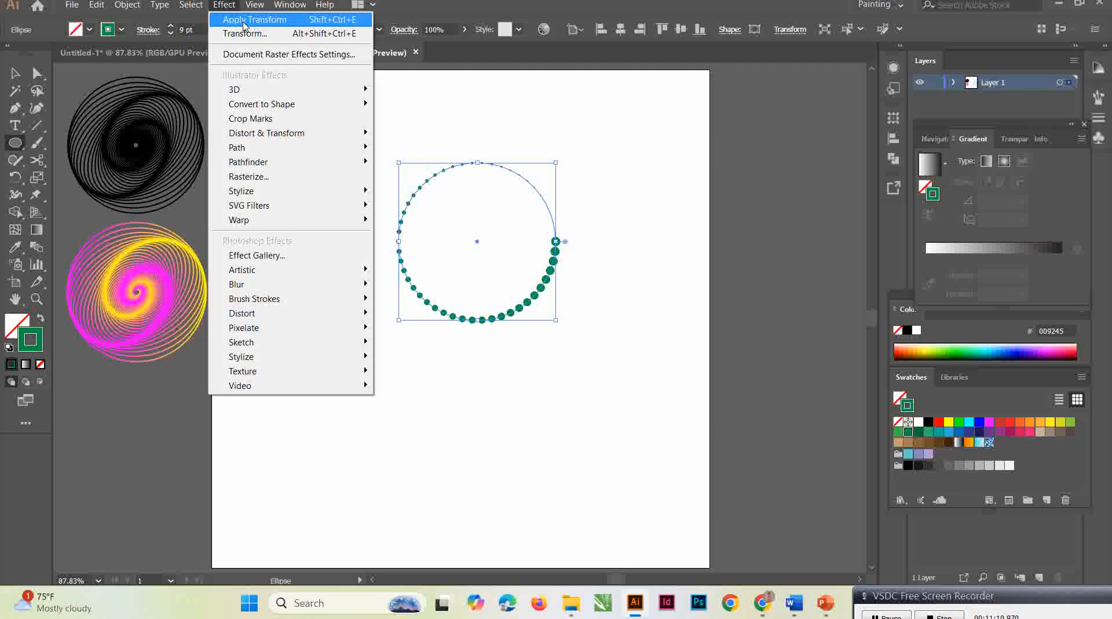
left_click(242, 19)
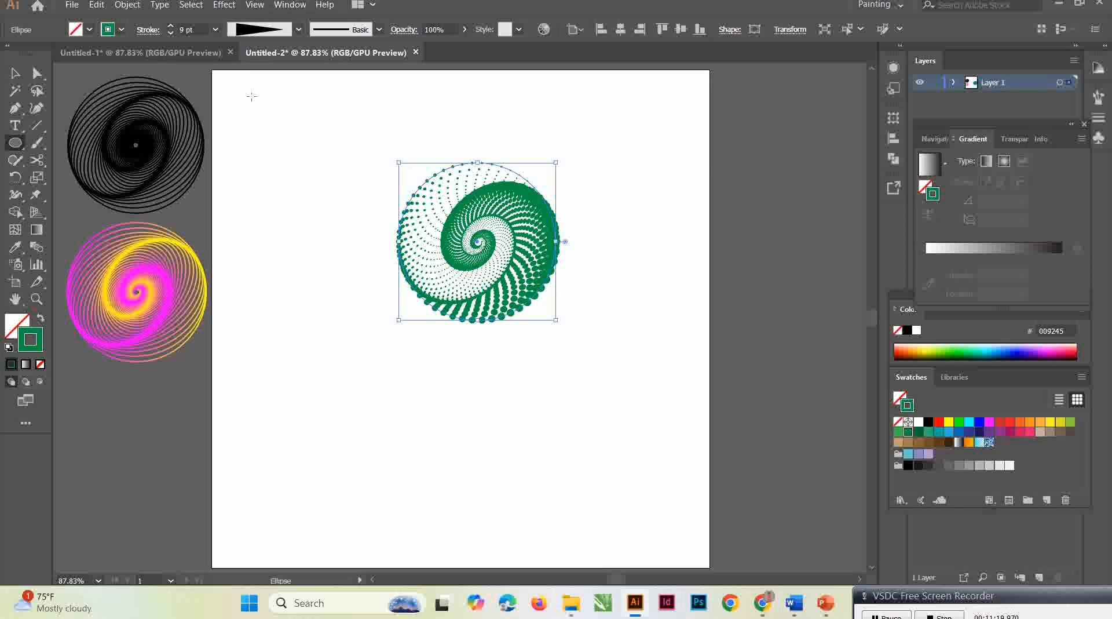
left_click(15, 73)
left_click_drag(463, 228, 296, 186)
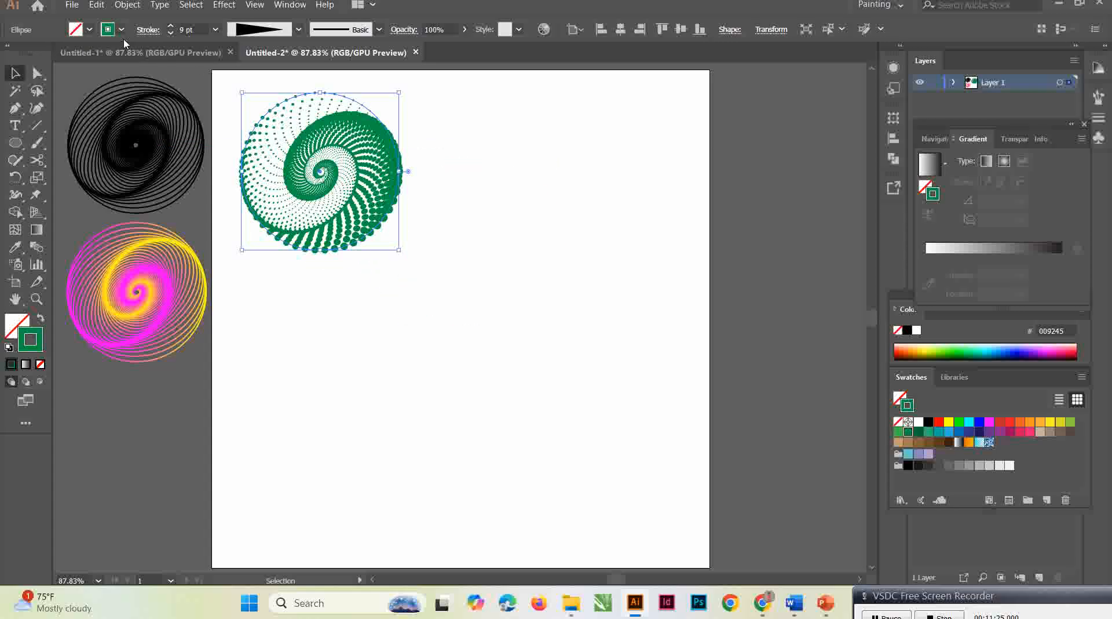
Draw another ellipse in the right half of the artboard, below the green spiral's level, and set its dotted stroke to 9 pt
left_click(17, 145)
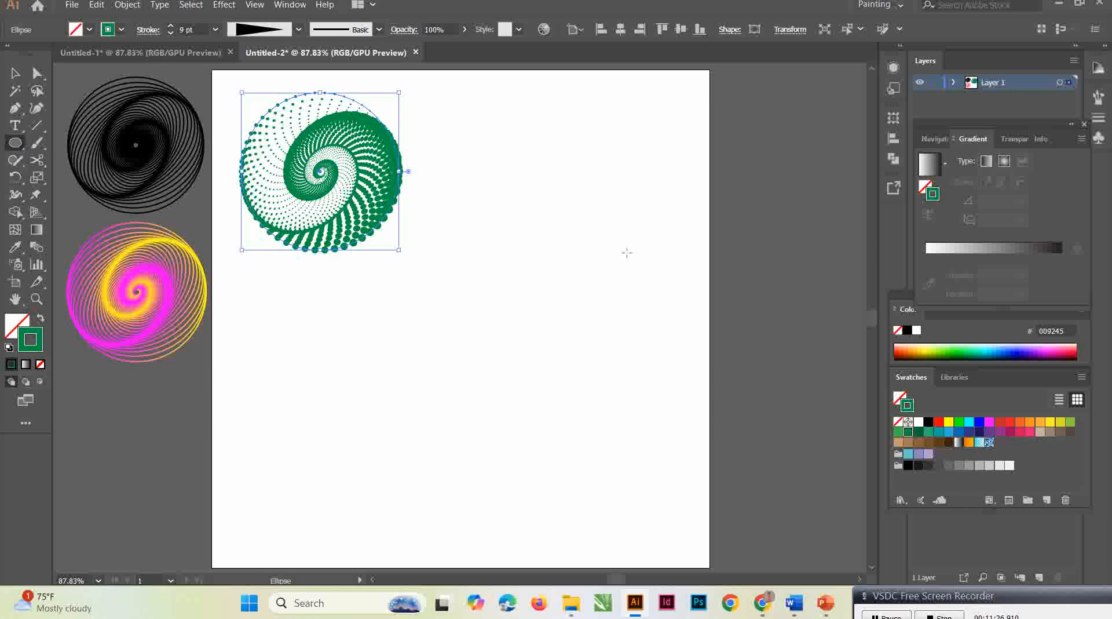
left_click_drag(480, 250, 635, 411)
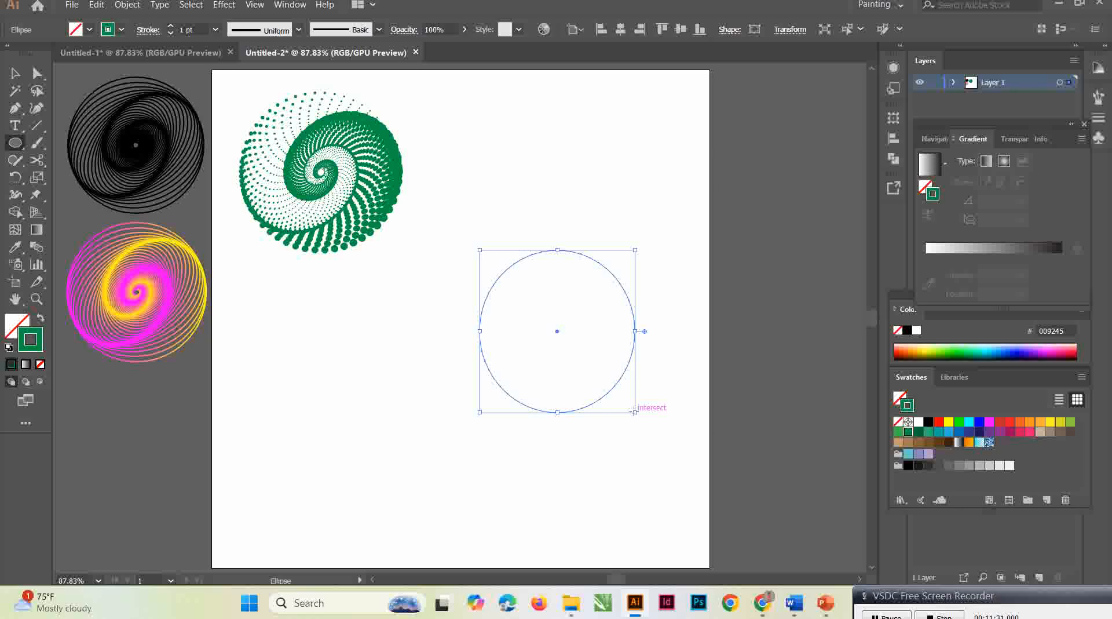
left_click(216, 30)
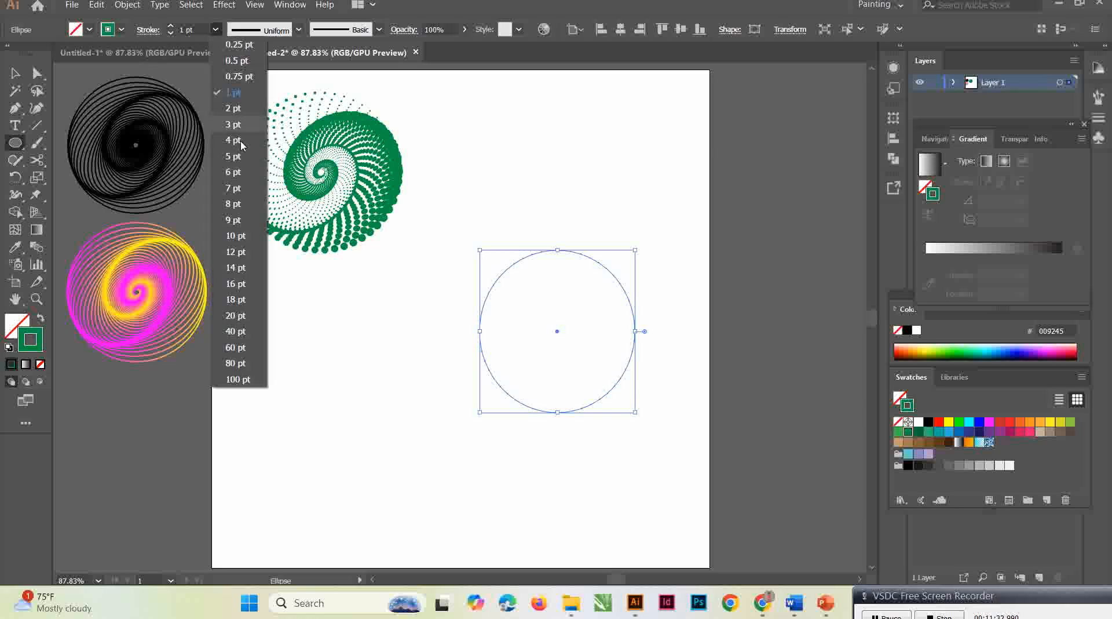
left_click(238, 224)
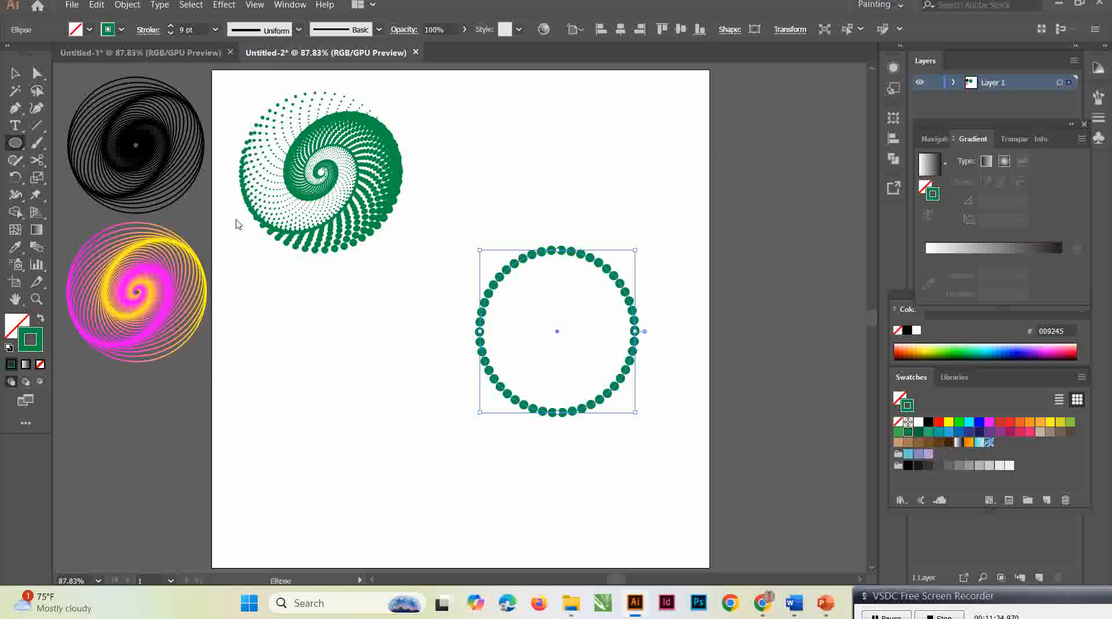
left_click(140, 33)
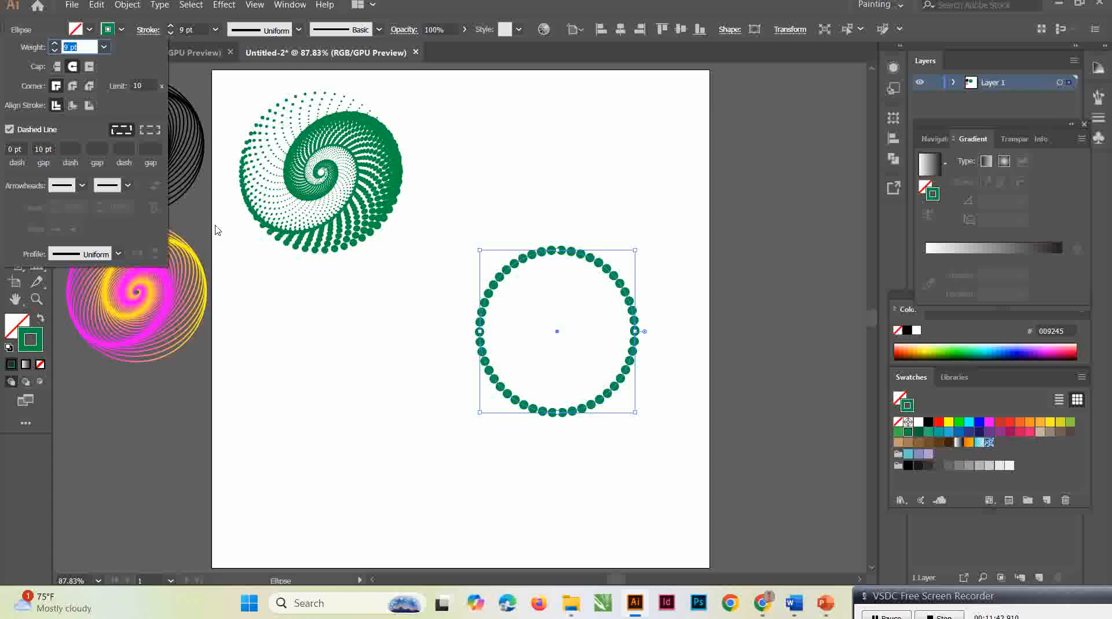
key("Escape")
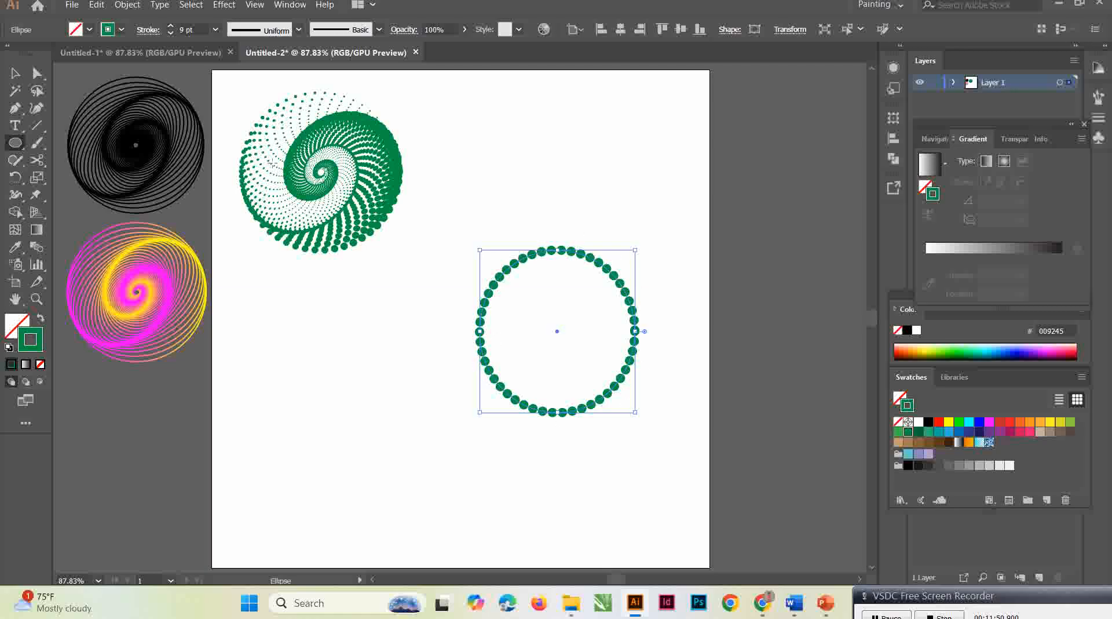
Cut the dotted circle into upper and lower halves with Scissors at its left and right anchor points
left_click(39, 165)
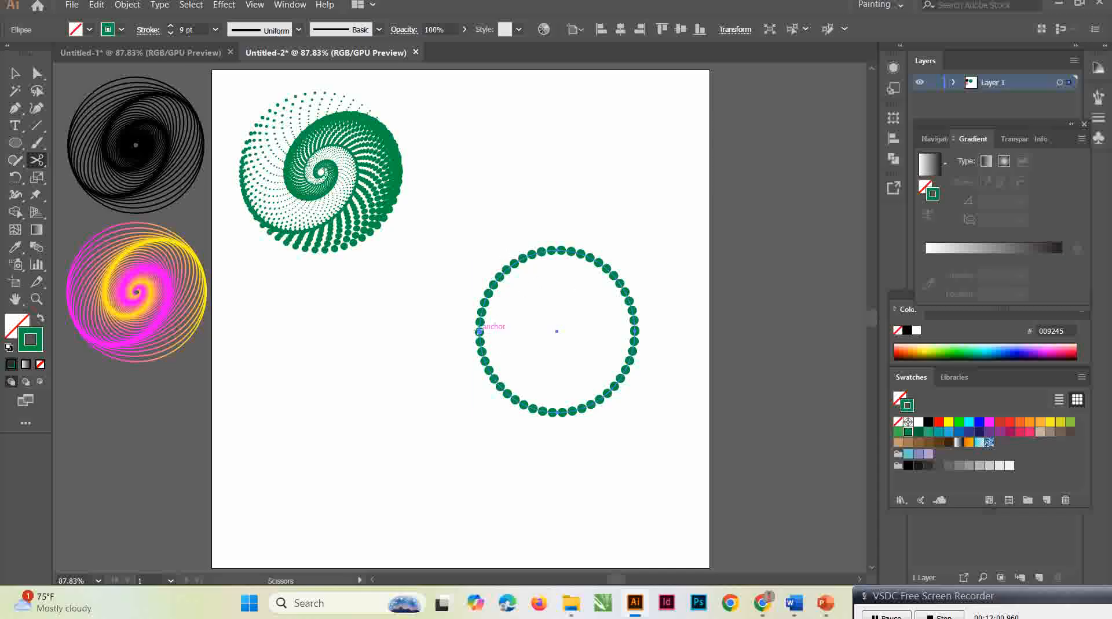
left_click(479, 330)
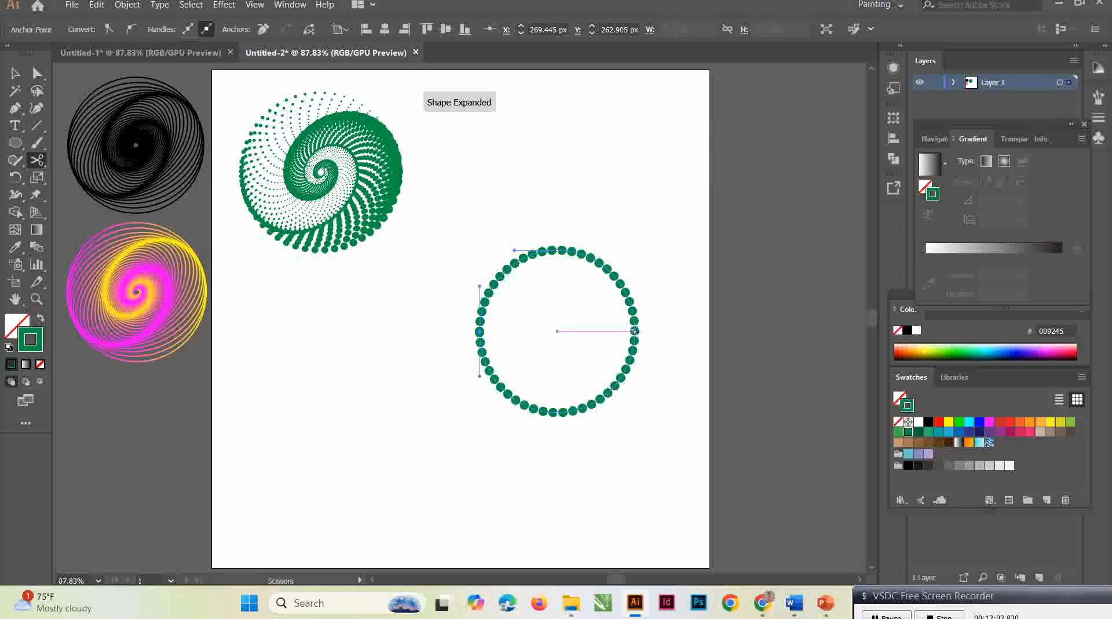
left_click(635, 331)
Colour the lower half's dotted stroke dark green (006837) and the upper half's stroke light green (8CC63F)
left_click(15, 72)
left_click(483, 360)
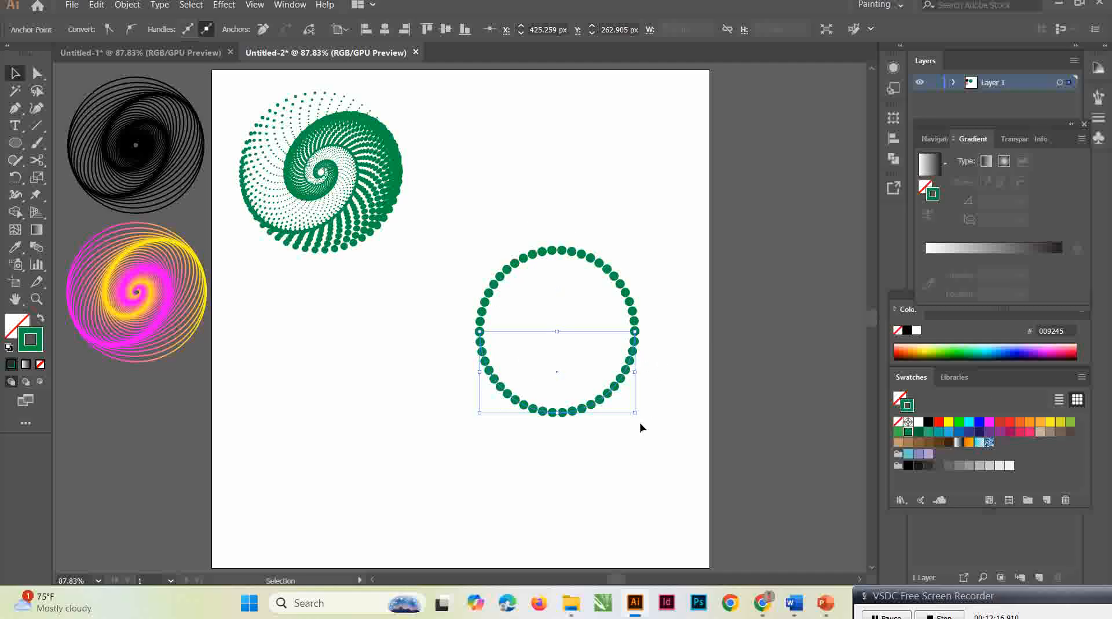
left_click(918, 433)
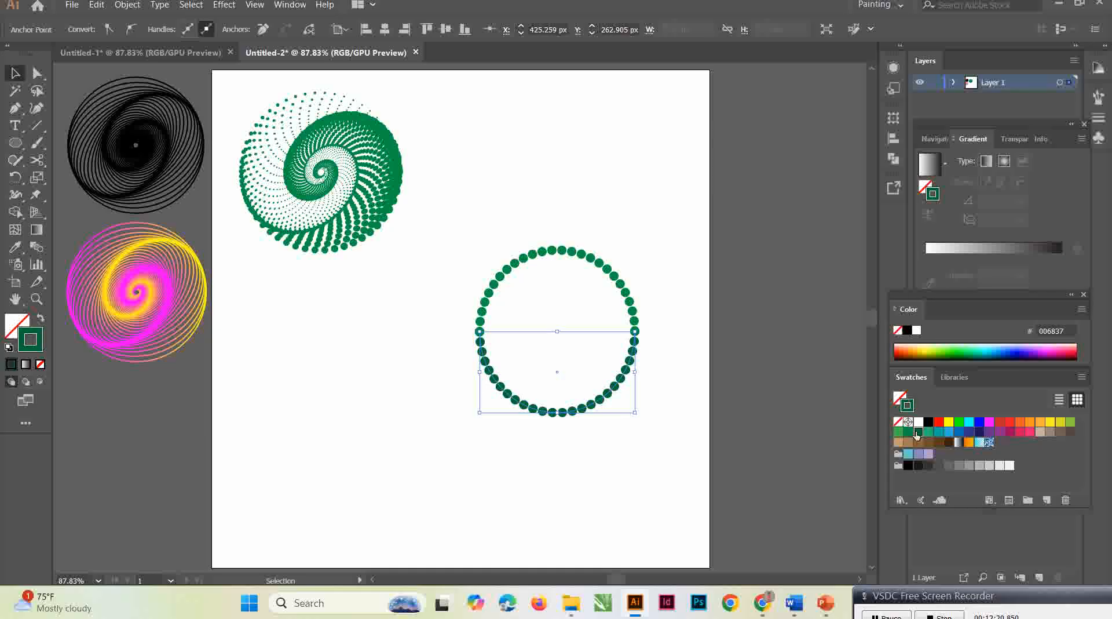
left_click(595, 255)
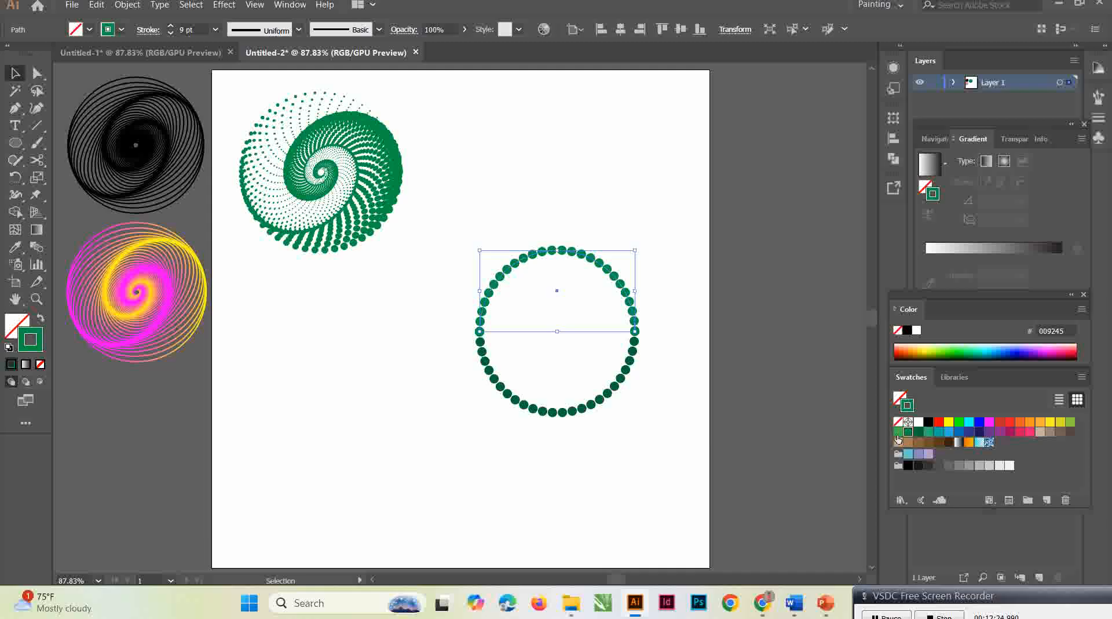
left_click(1071, 422)
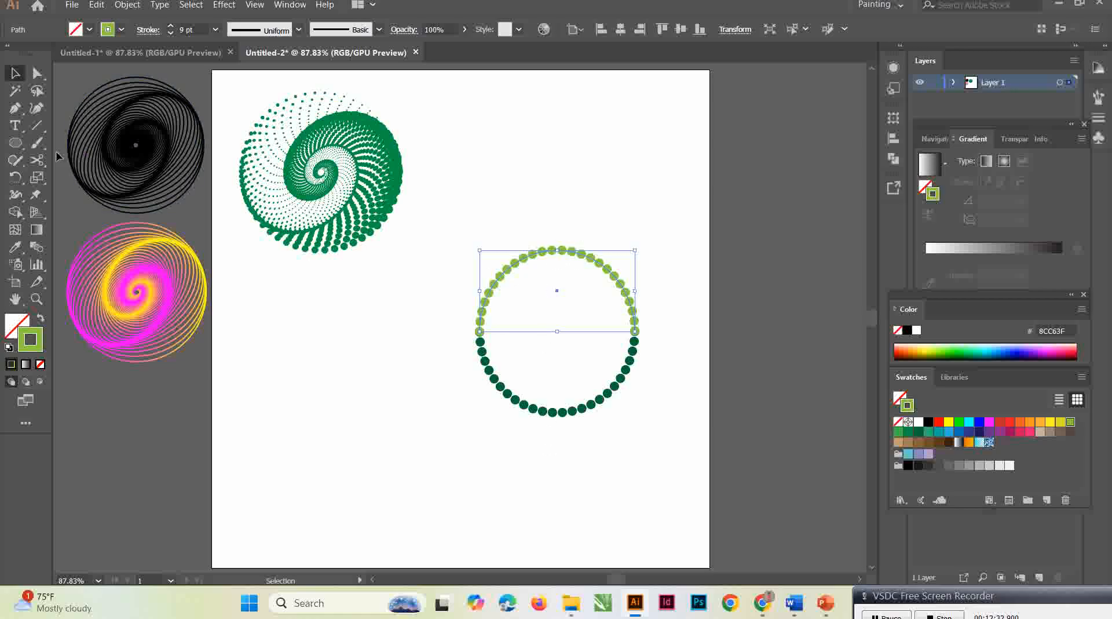
Cut the light green half at its top anchor point and colour the right quarter arc's stroke teal (00A99D)
left_click(37, 160)
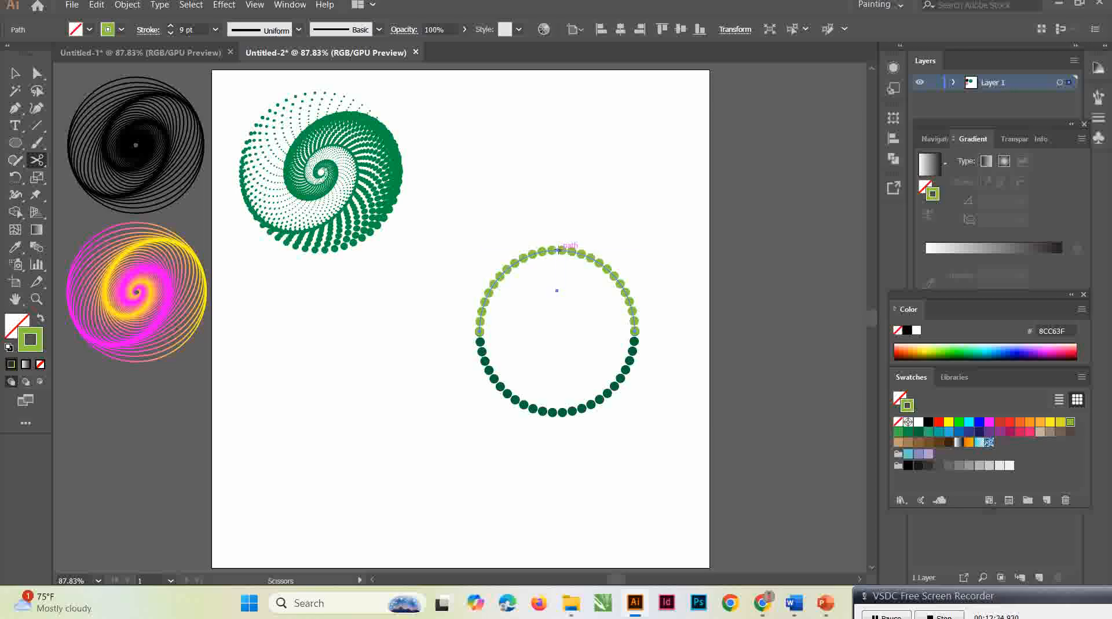
left_click(555, 250)
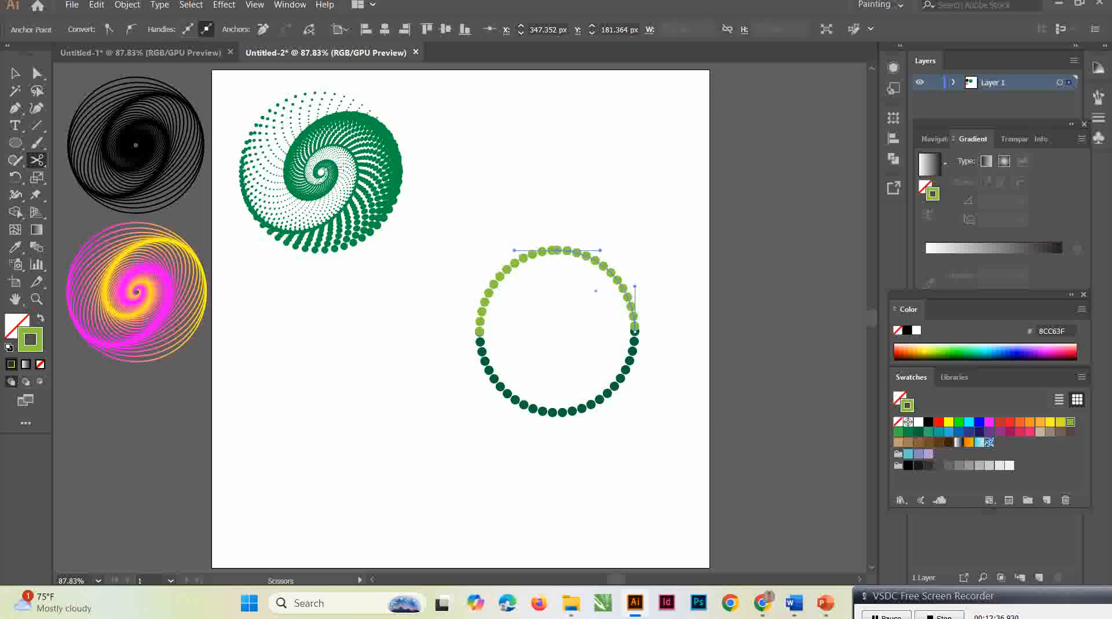
left_click(16, 74)
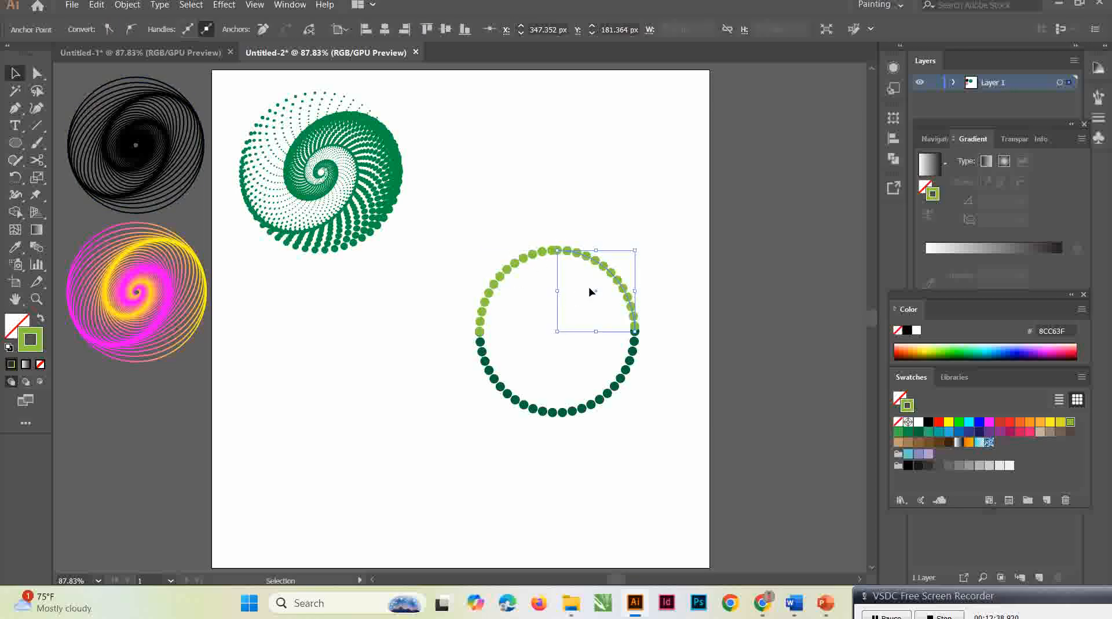
left_click(937, 432)
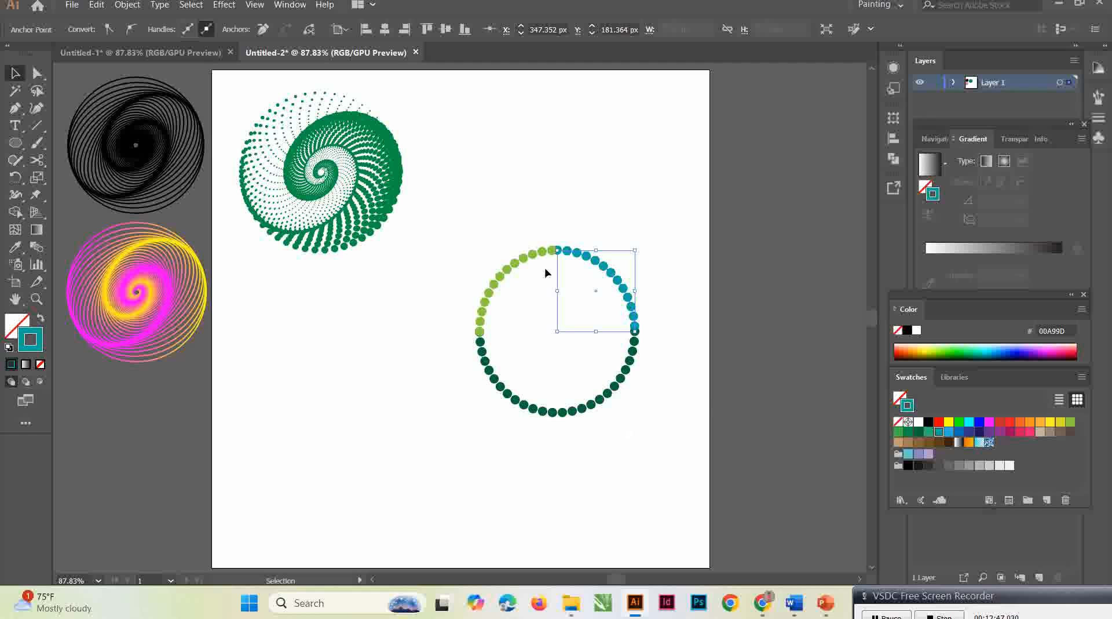
left_click(478, 259)
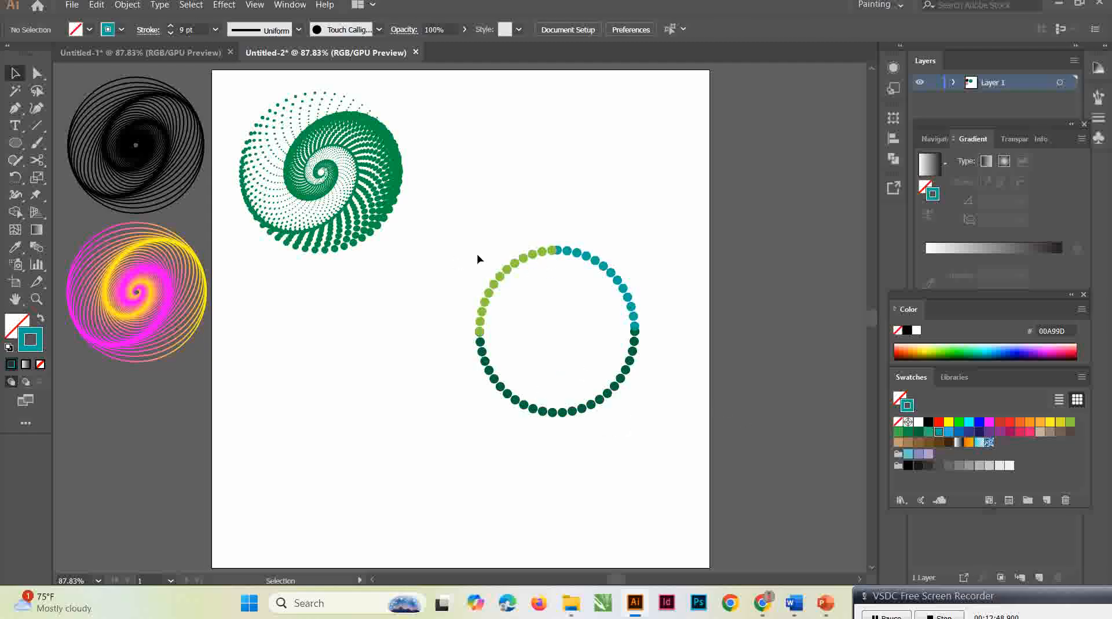
Group the light green and teal quarter arcs, and check the grouping by selecting the lower and upper halves in turn
left_click(507, 273)
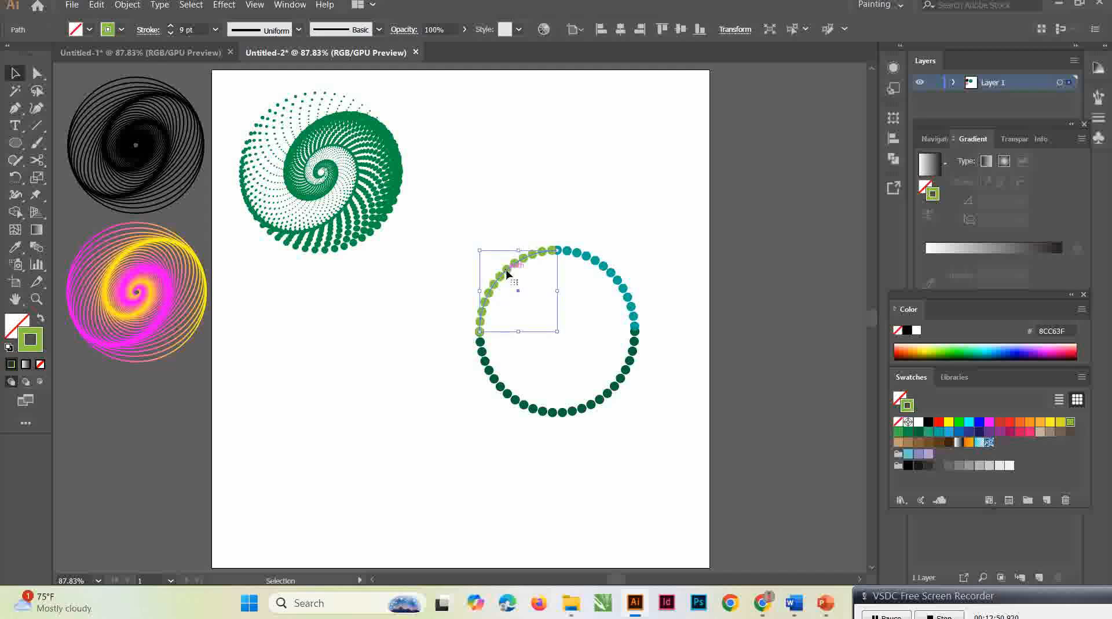
left_click(601, 264, "shift")
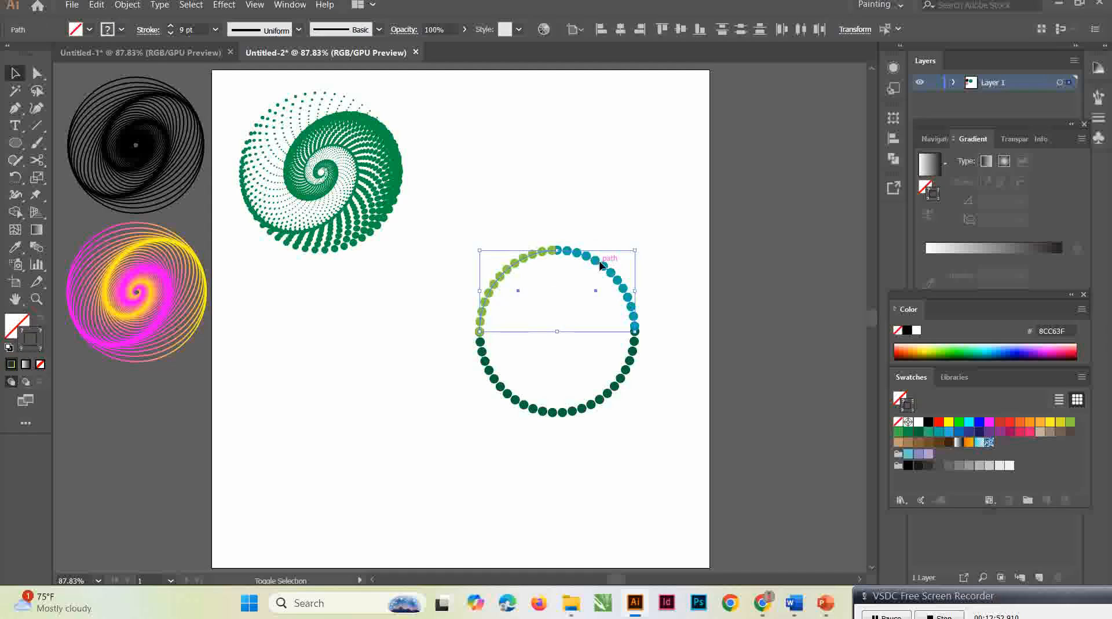
key("ctrl")
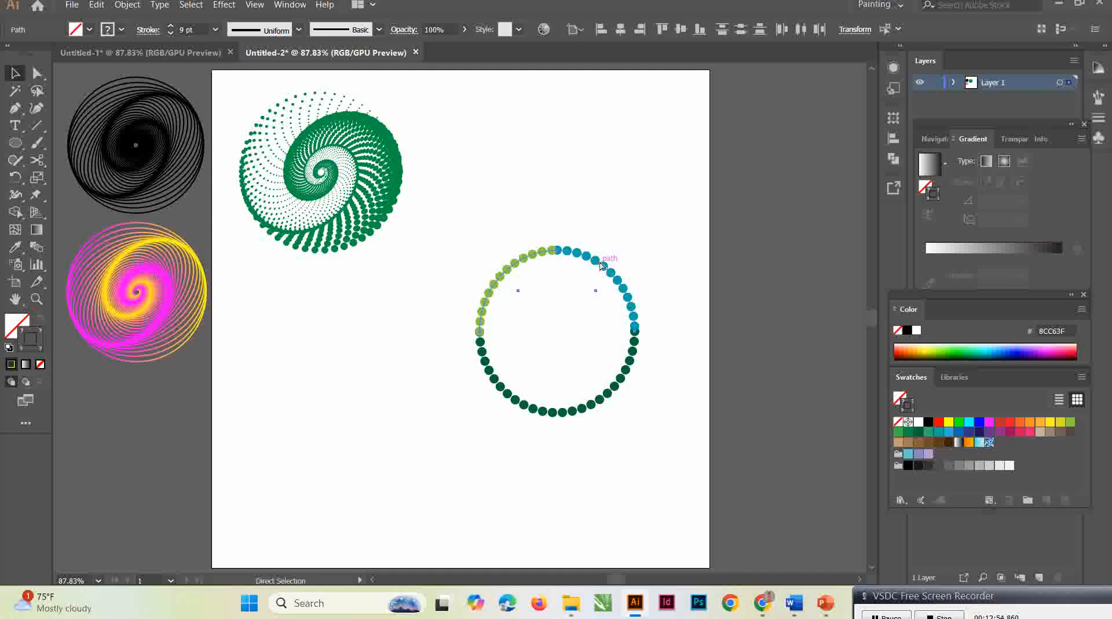
key("ctrl+g")
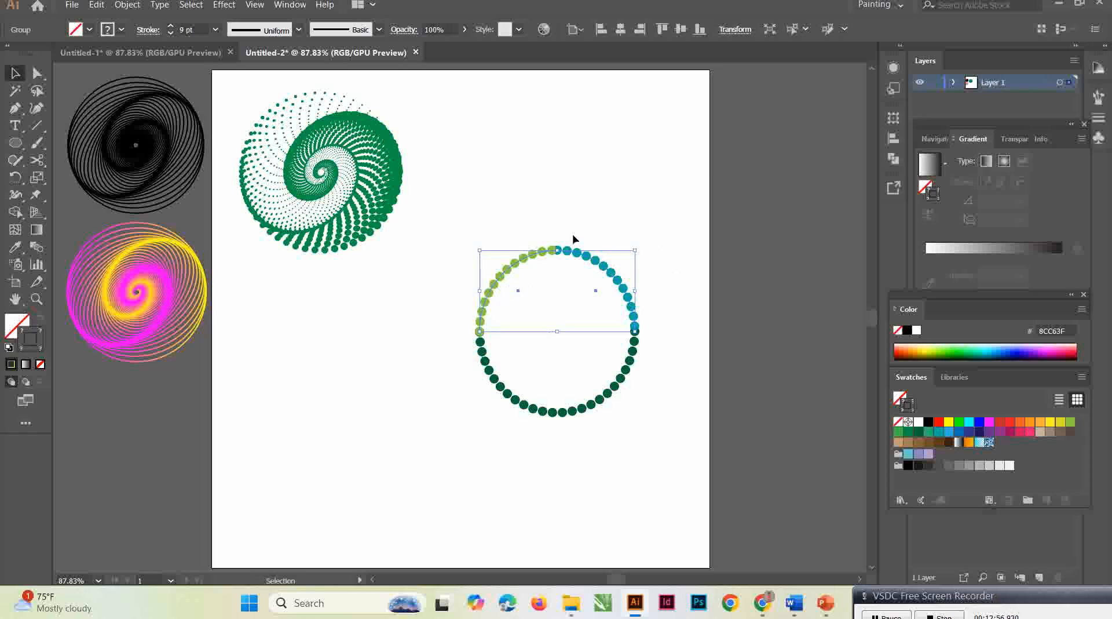
left_click(615, 395)
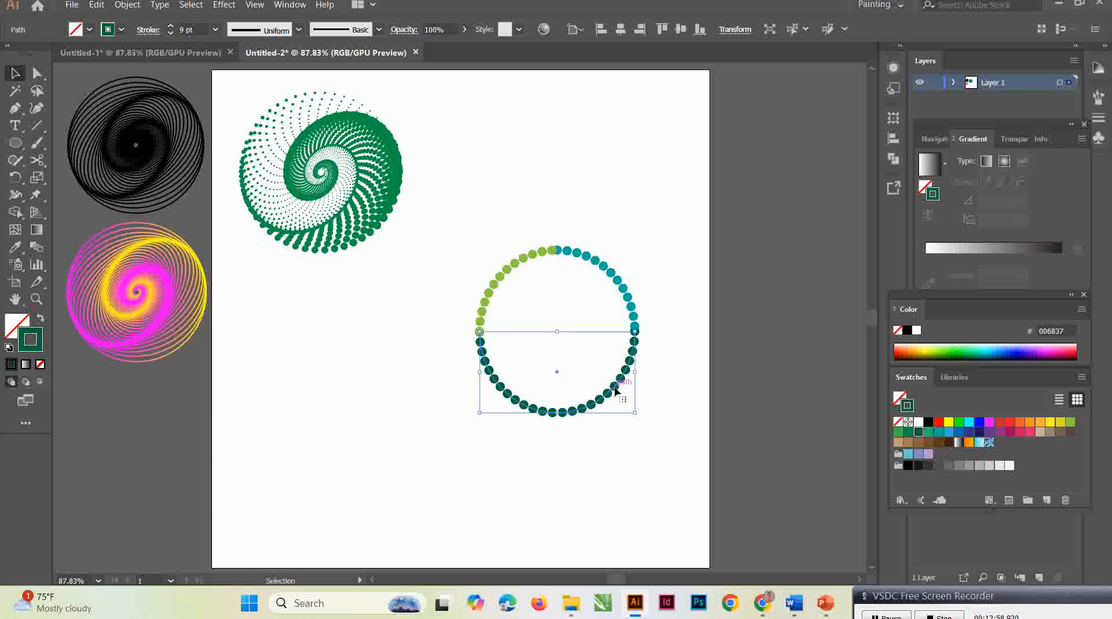
left_click(557, 250)
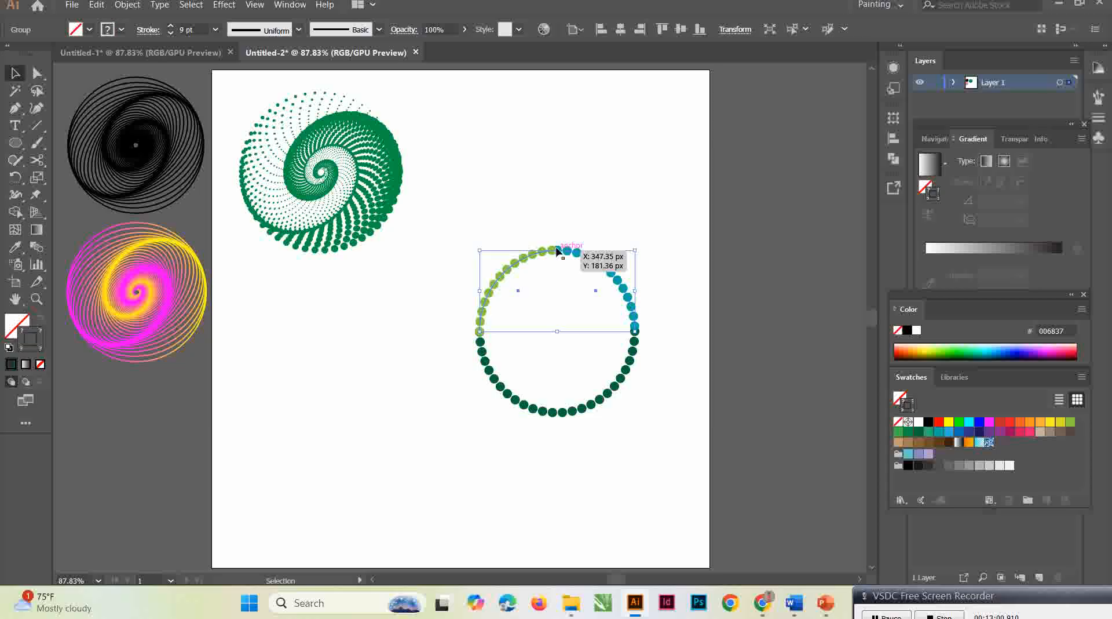
left_click(445, 228)
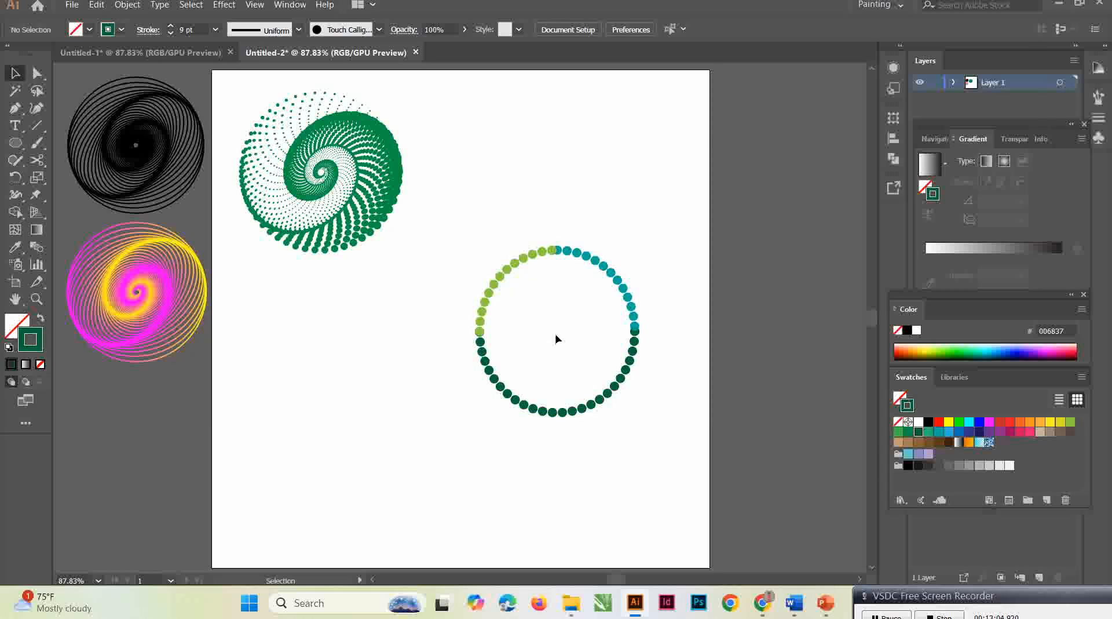
Group all the arcs of the multicoloured circle and give their 9 pt dotted stroke the triangular tapering width profile
left_click_drag(458, 230, 654, 453)
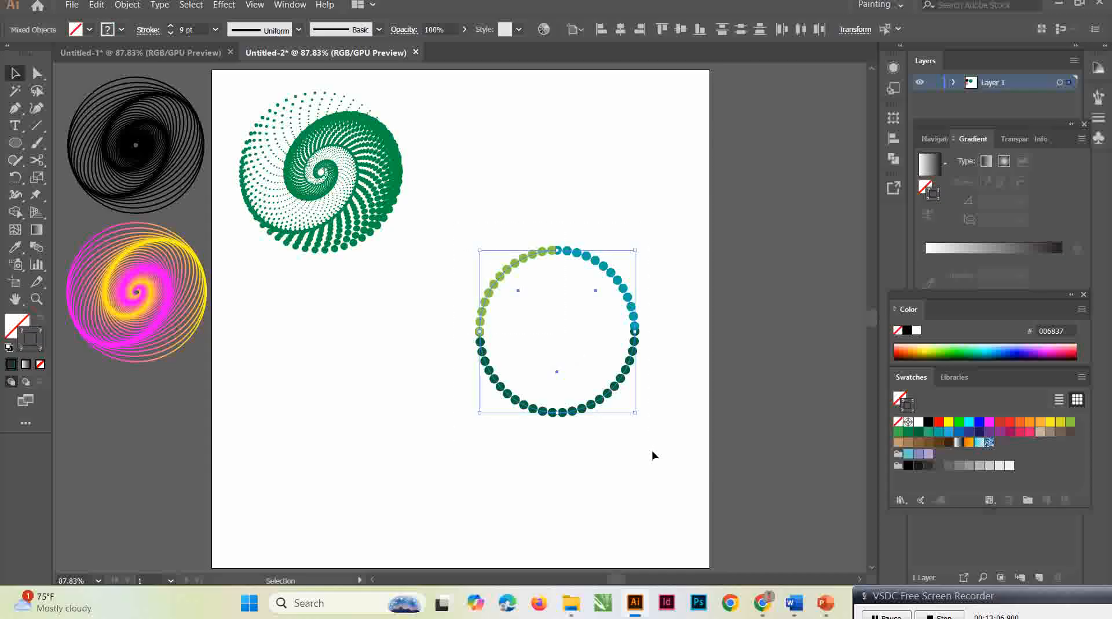
key("ctrl+g")
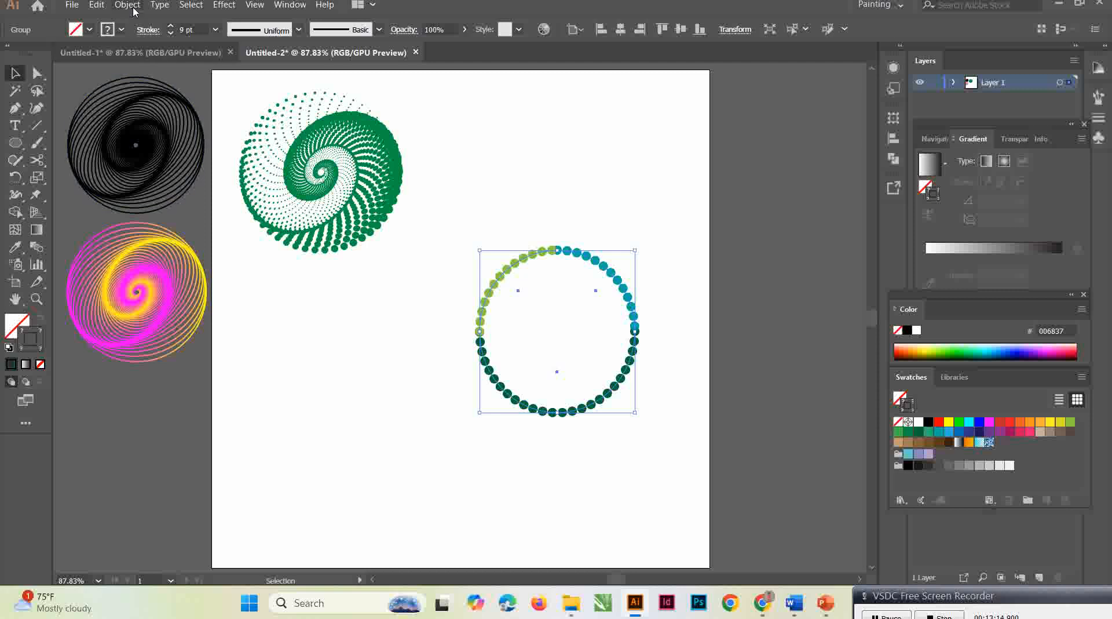
left_click(148, 30)
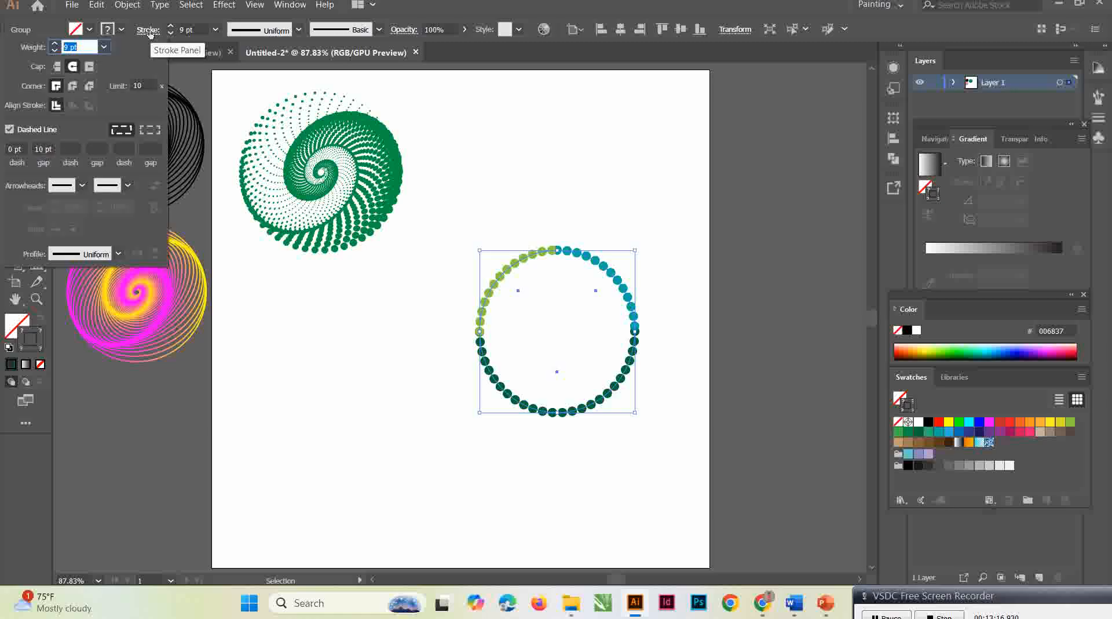
left_click(119, 255)
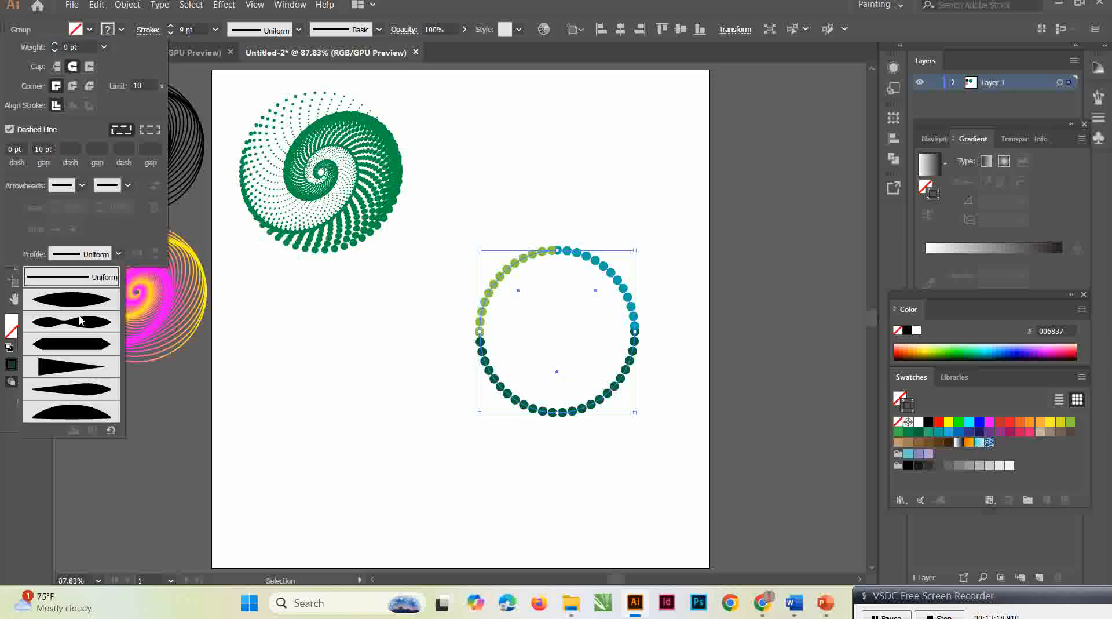
left_click(74, 369)
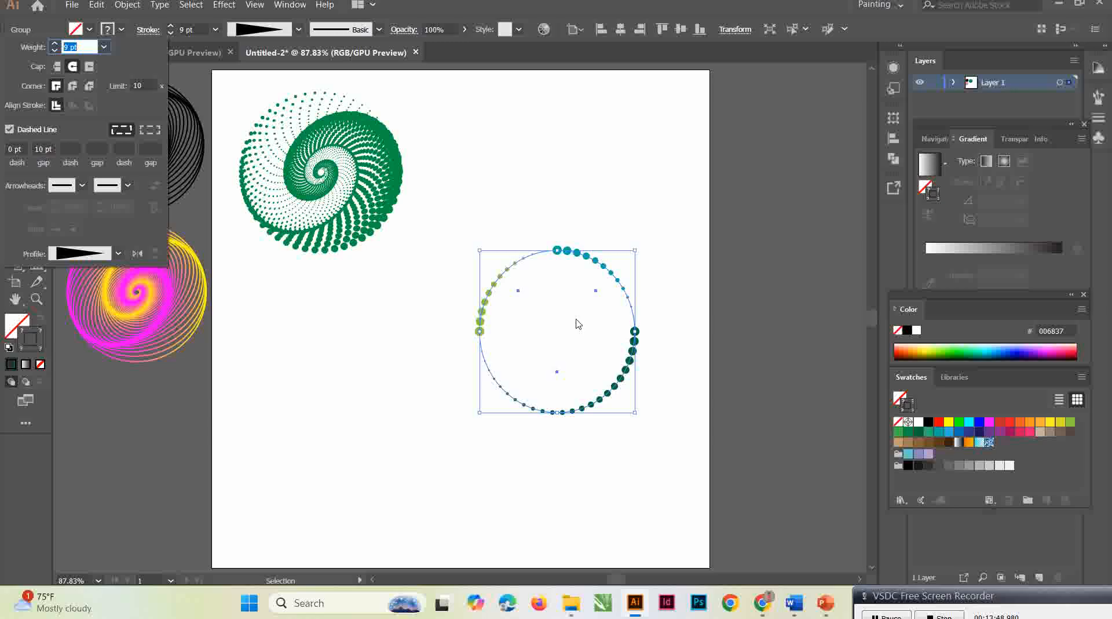
key("Escape")
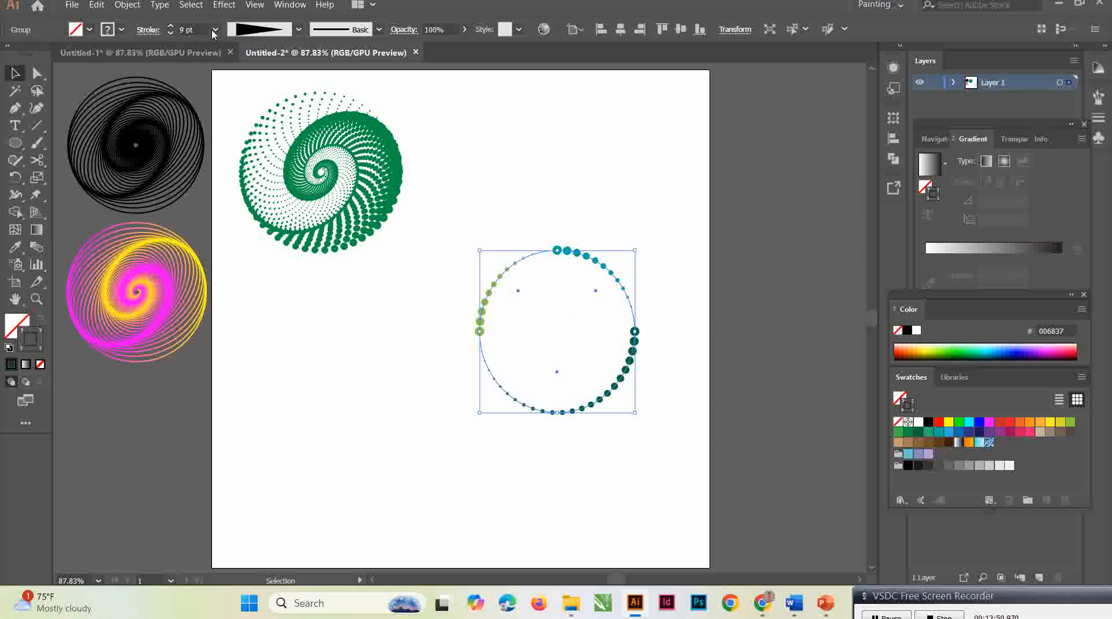
Try the last-used Transform effect on the multicoloured circle group, and undo it
left_click(225, 4)
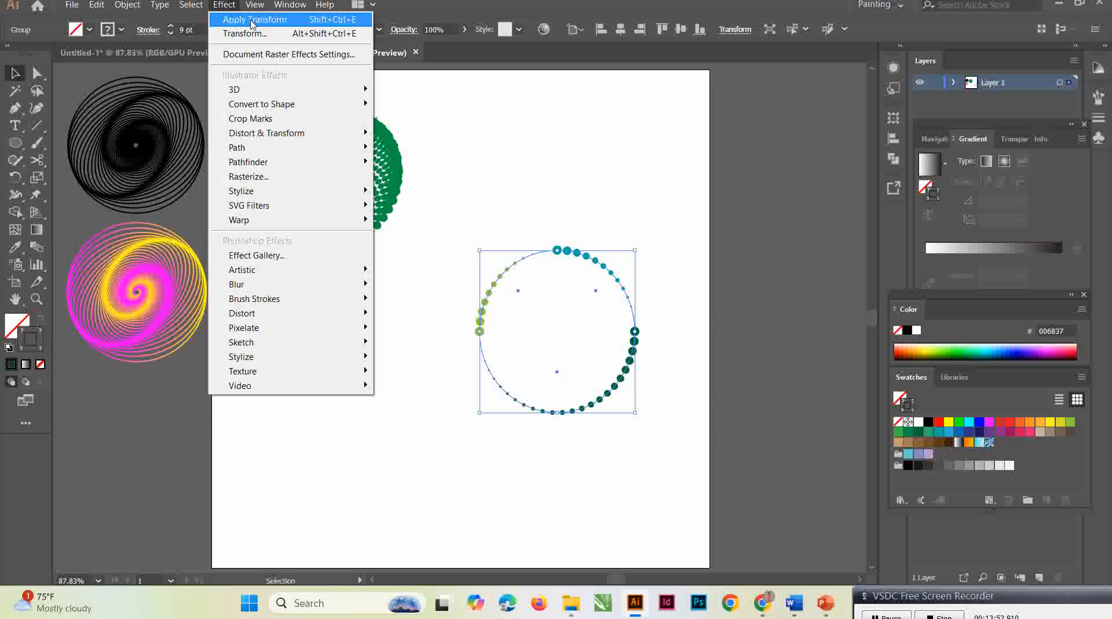
left_click(253, 20)
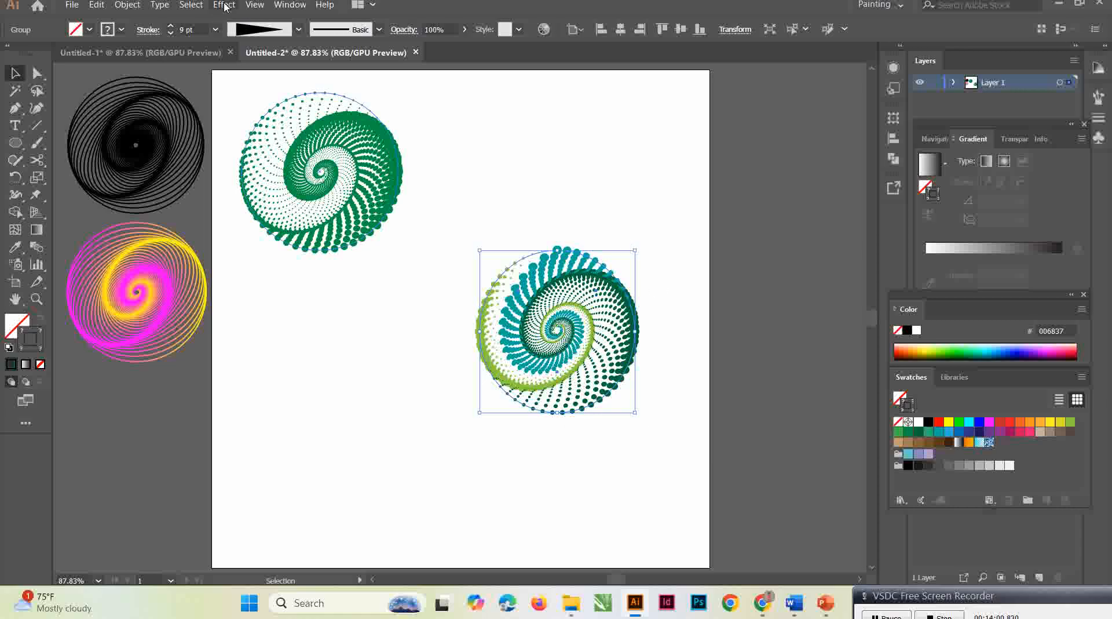
left_click(96, 5)
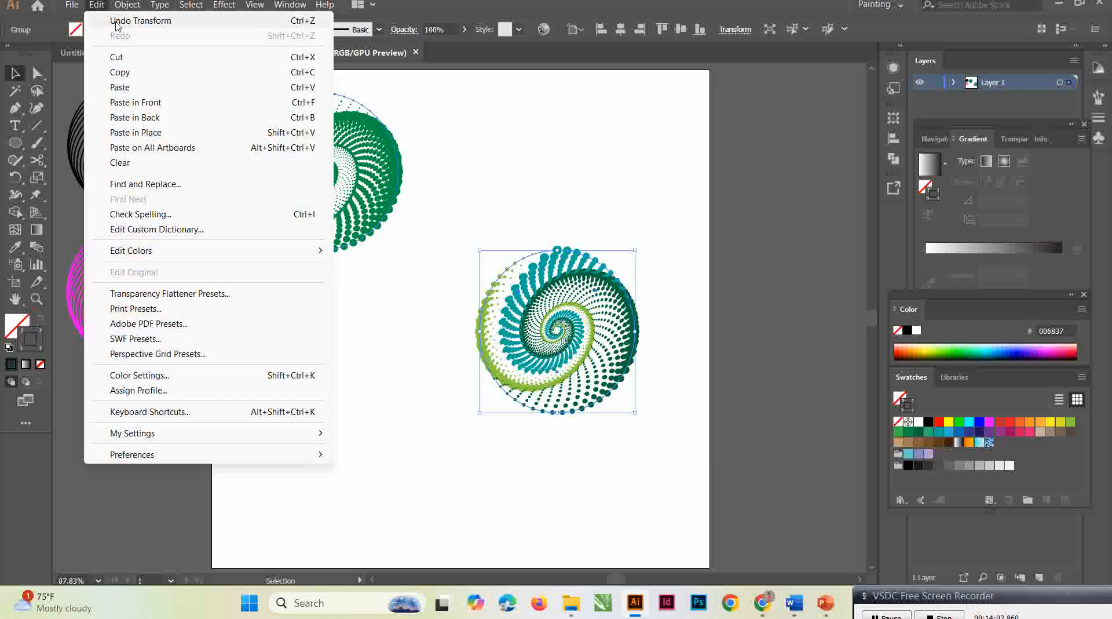
left_click(118, 22)
Set up a Transform effect on the multicoloured circle group with 97% vertical scale, a 3° angle and 60 copies, and preview it
left_click(225, 6)
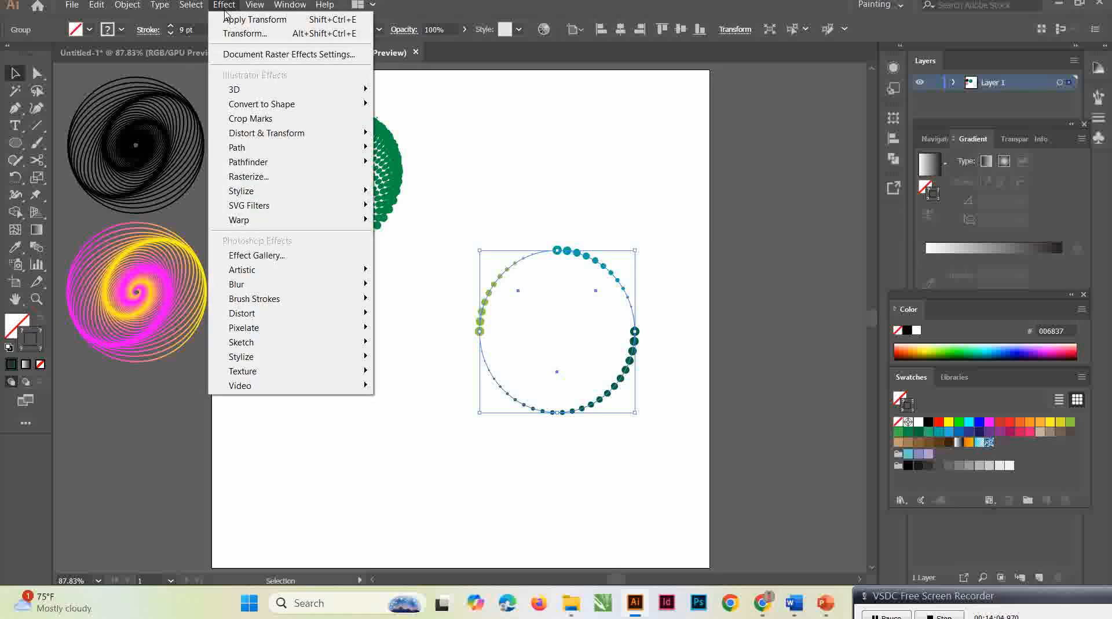
mouse_move(324, 137)
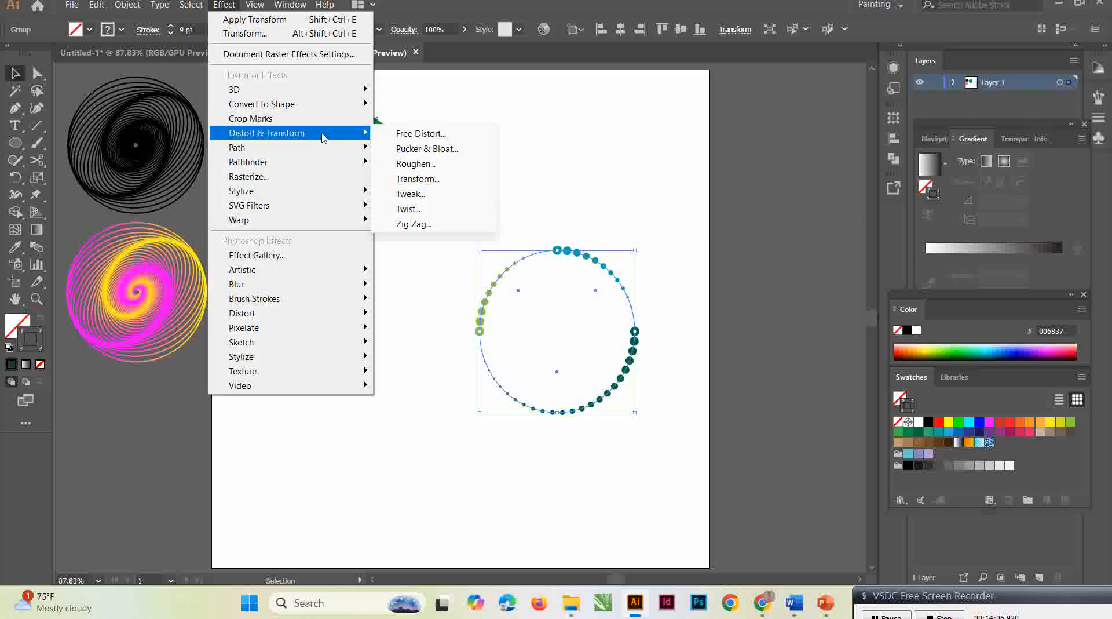
left_click(418, 180)
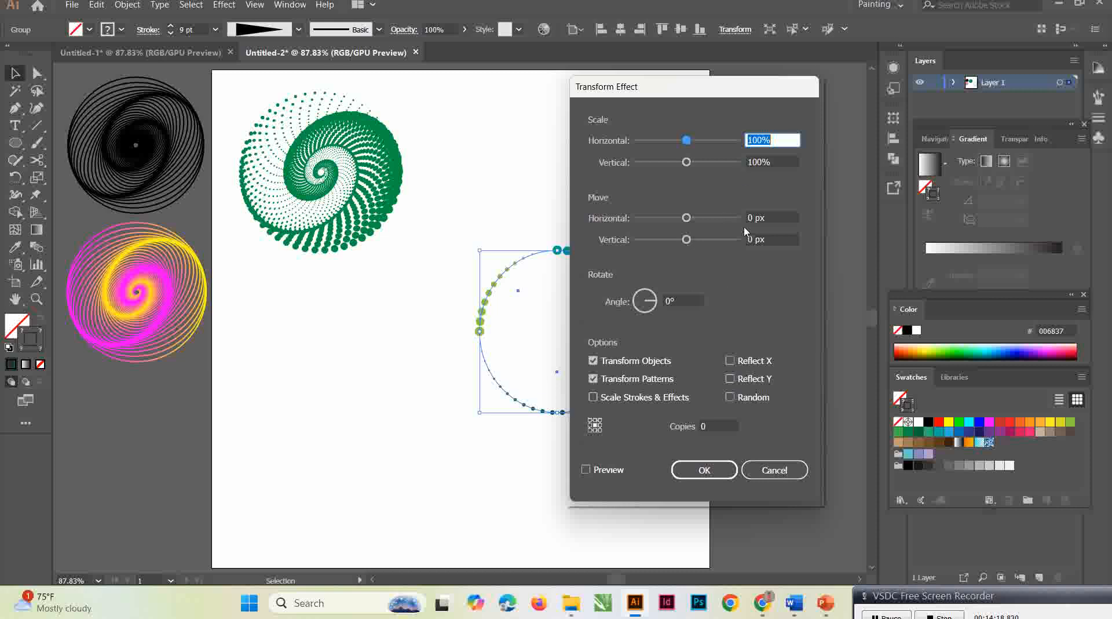
left_click_drag(687, 162, 686, 166)
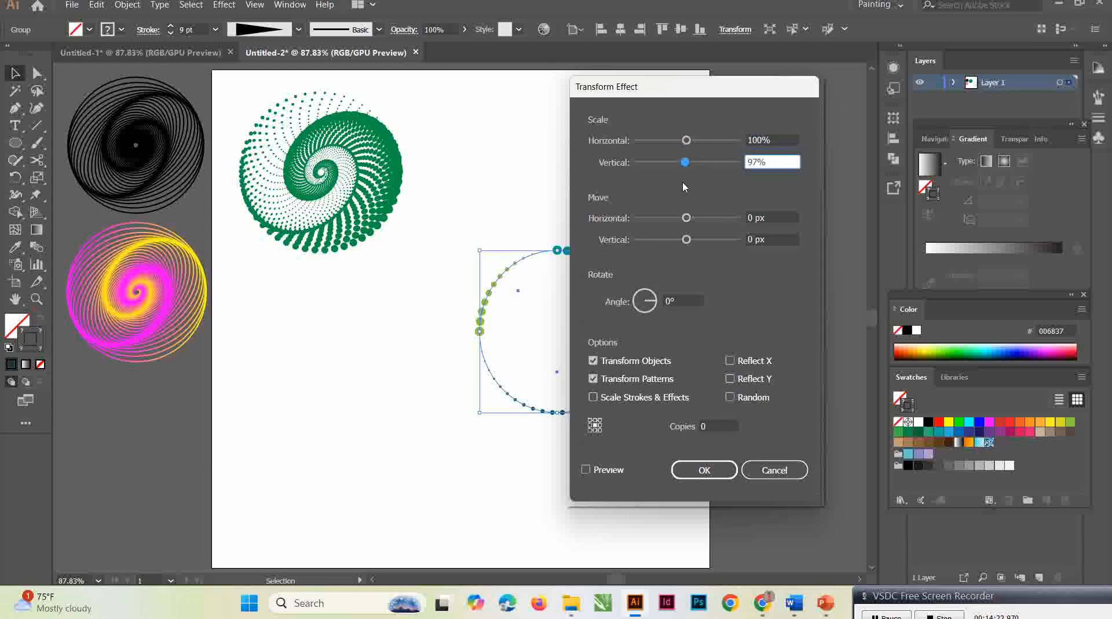
left_click(670, 299)
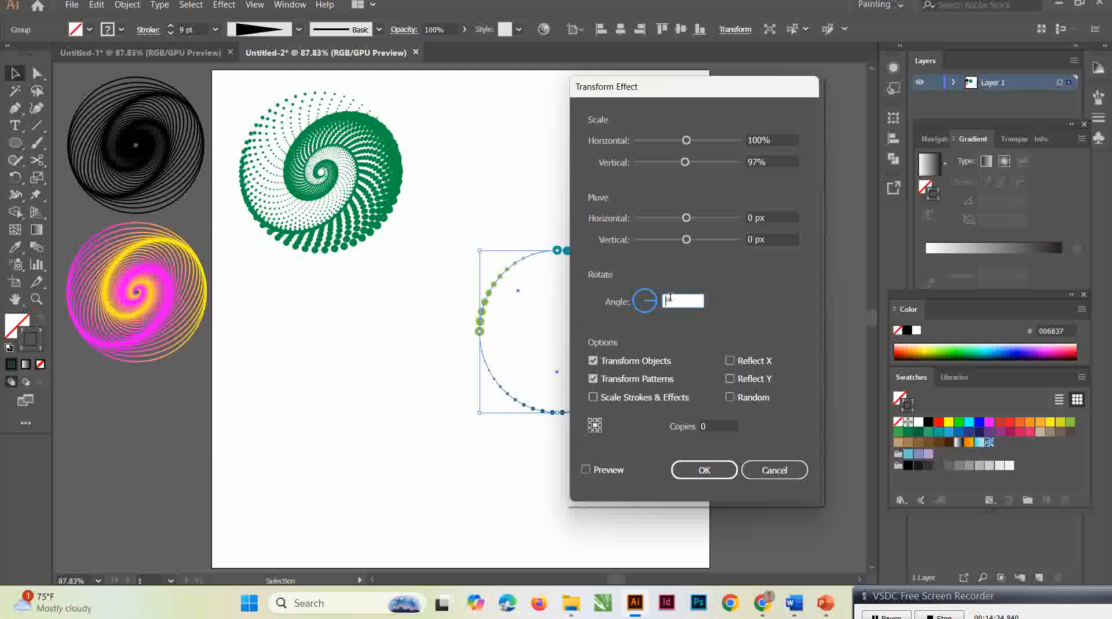
left_click(586, 469)
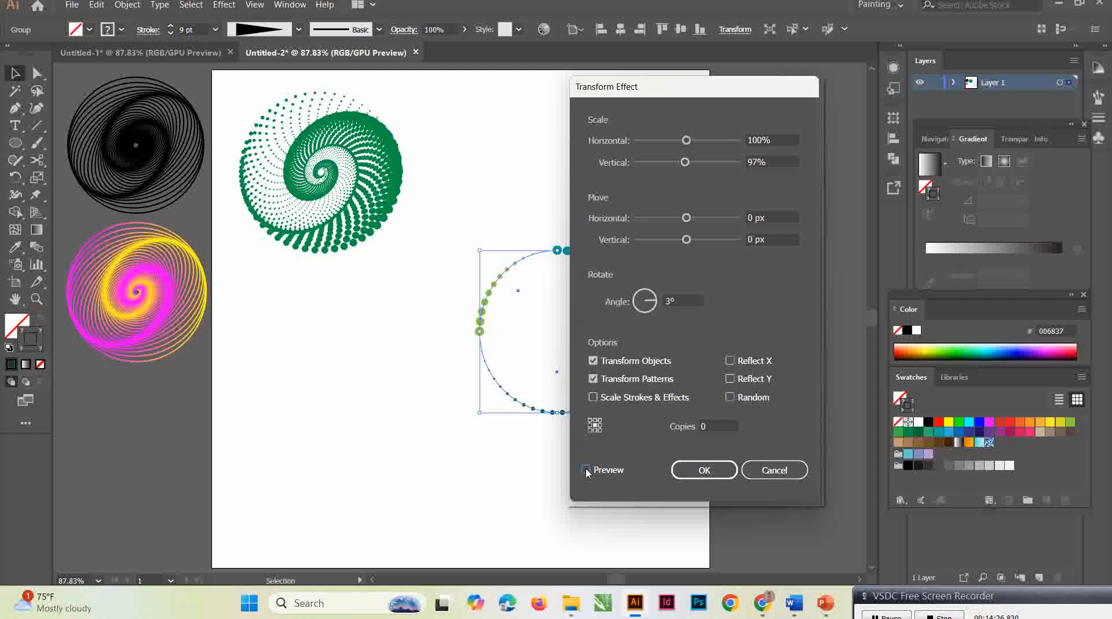
left_click(713, 426)
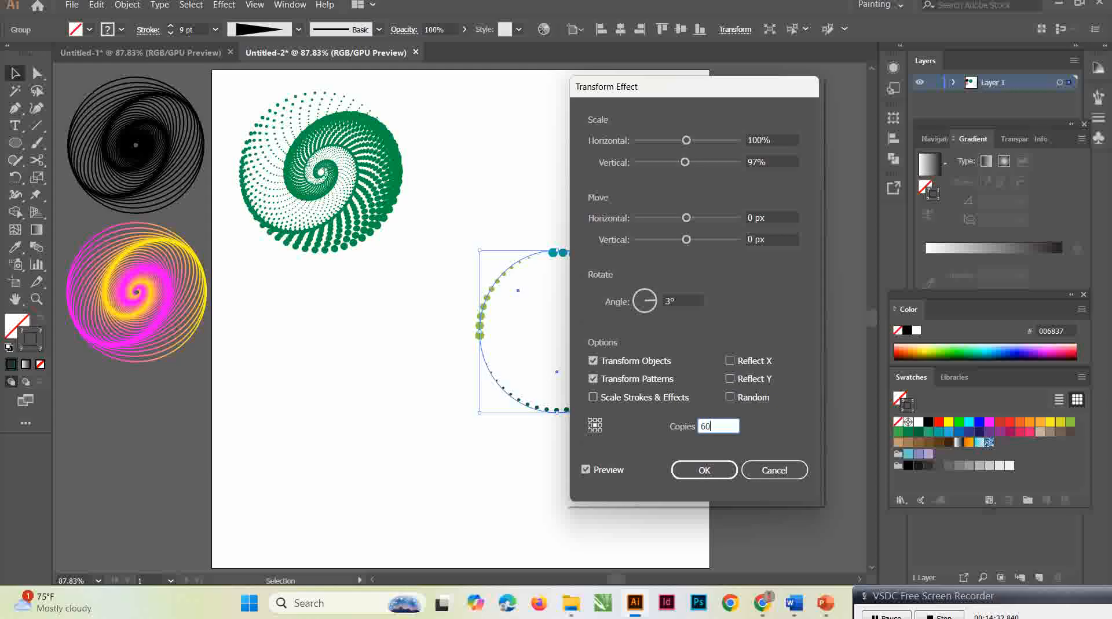
left_click_drag(751, 95, 866, 100)
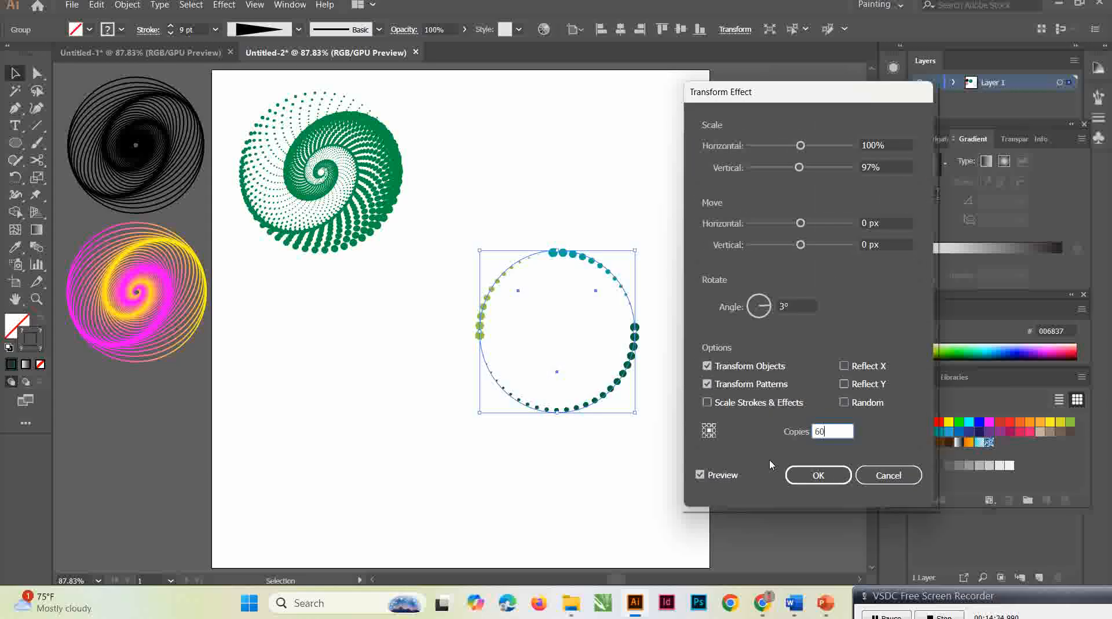
left_click(700, 475)
left_click(700, 475)
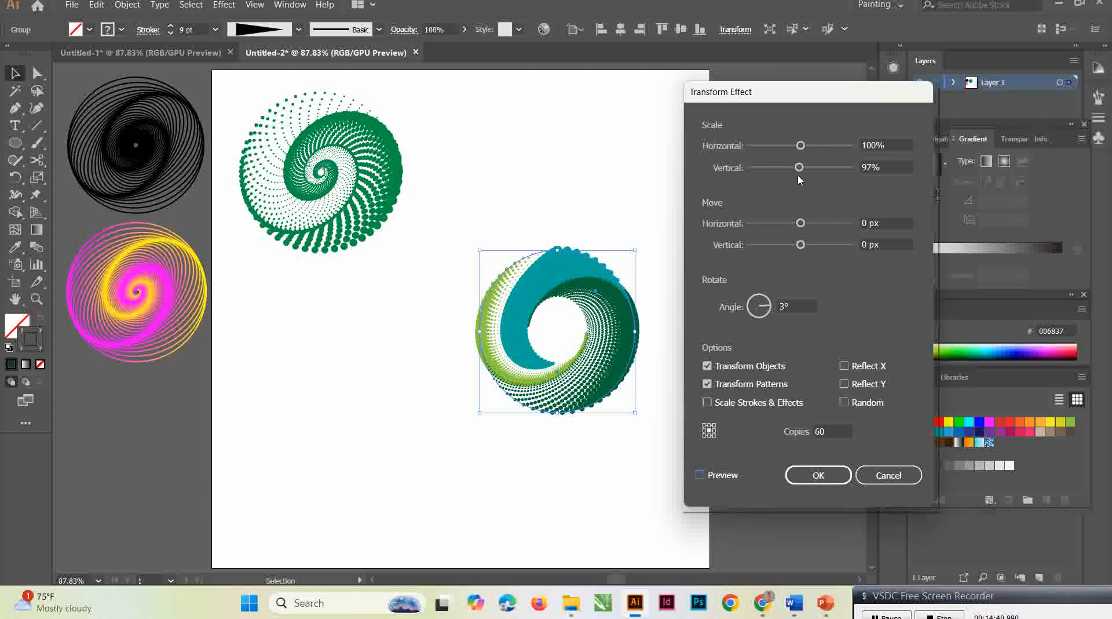
Try vertical scales between 70% and 94% with the preview on, and settle on 92%
left_click_drag(800, 167, 785, 168)
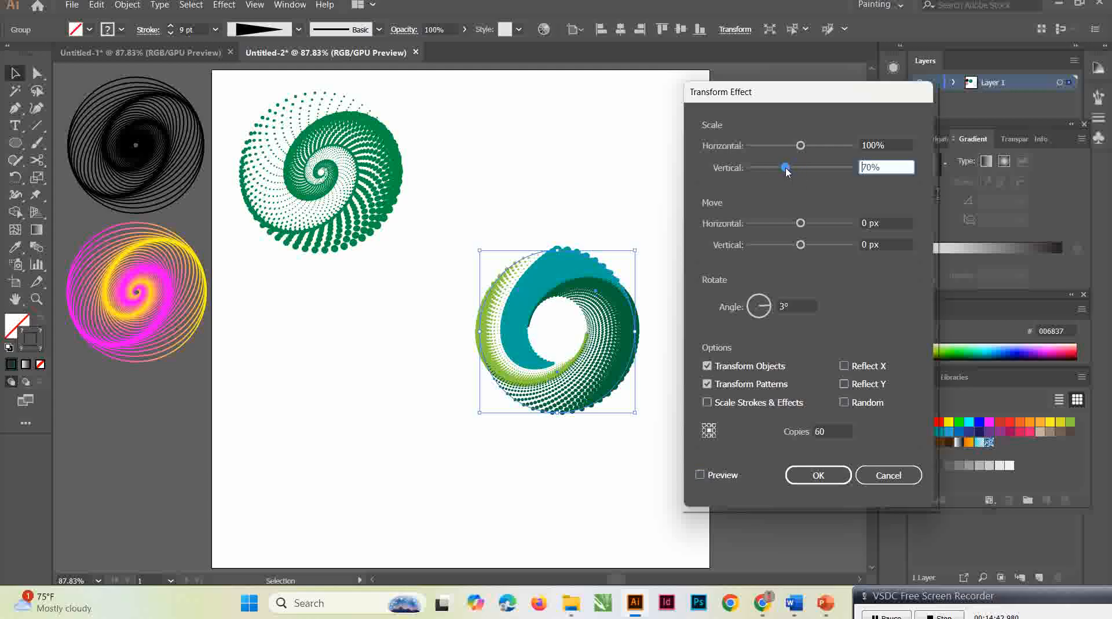
left_click(822, 431)
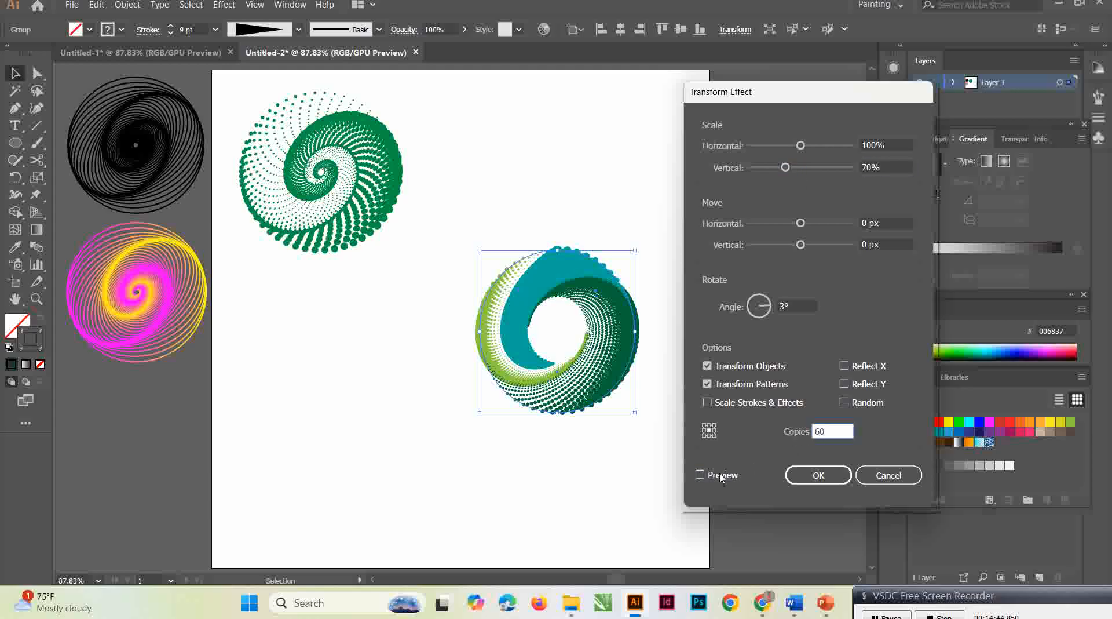
left_click(701, 474)
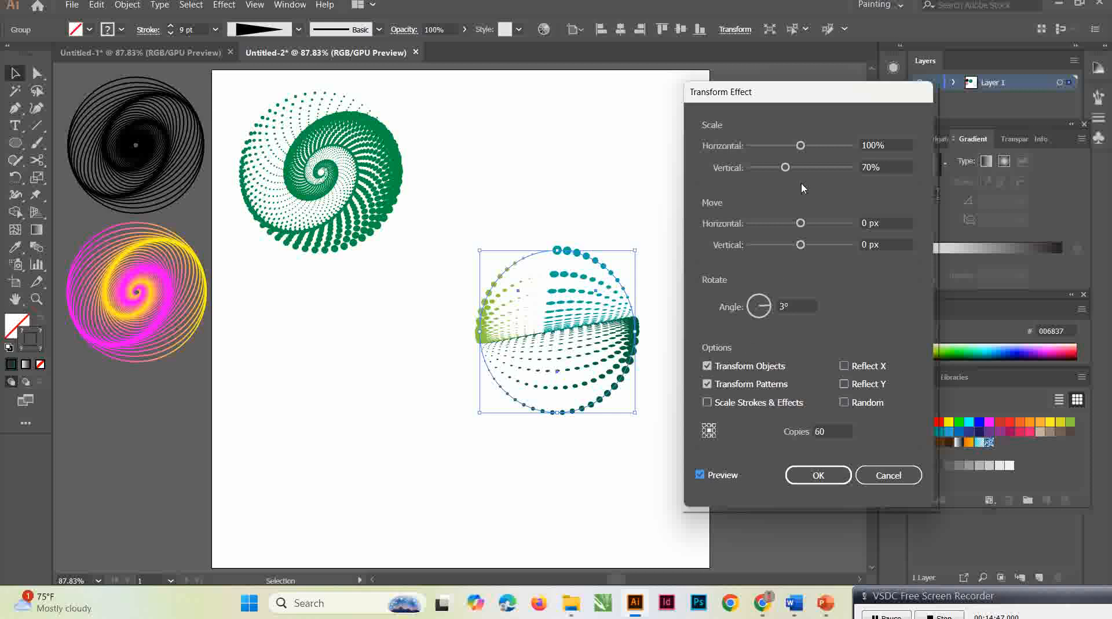
left_click_drag(788, 168, 799, 169)
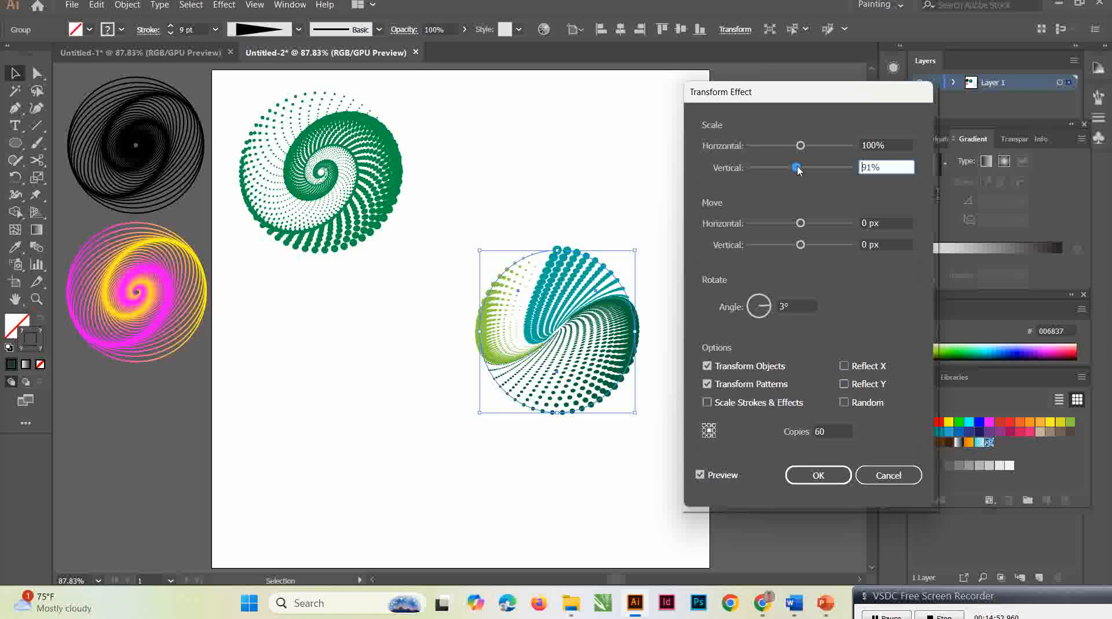
left_click(798, 168)
key("Up")
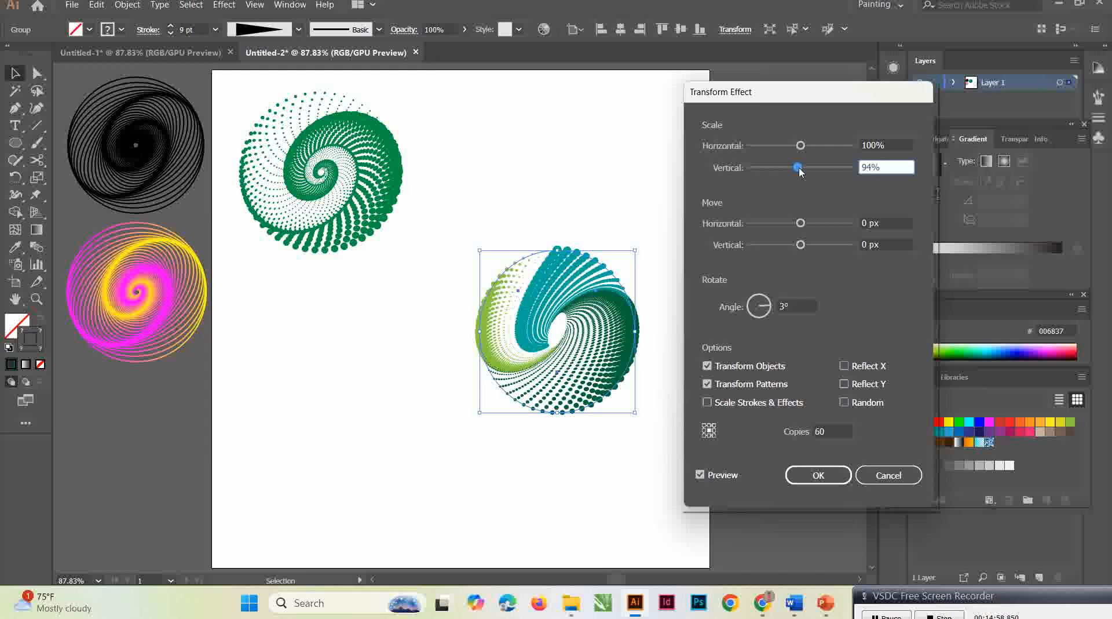
left_click_drag(800, 171, 793, 172)
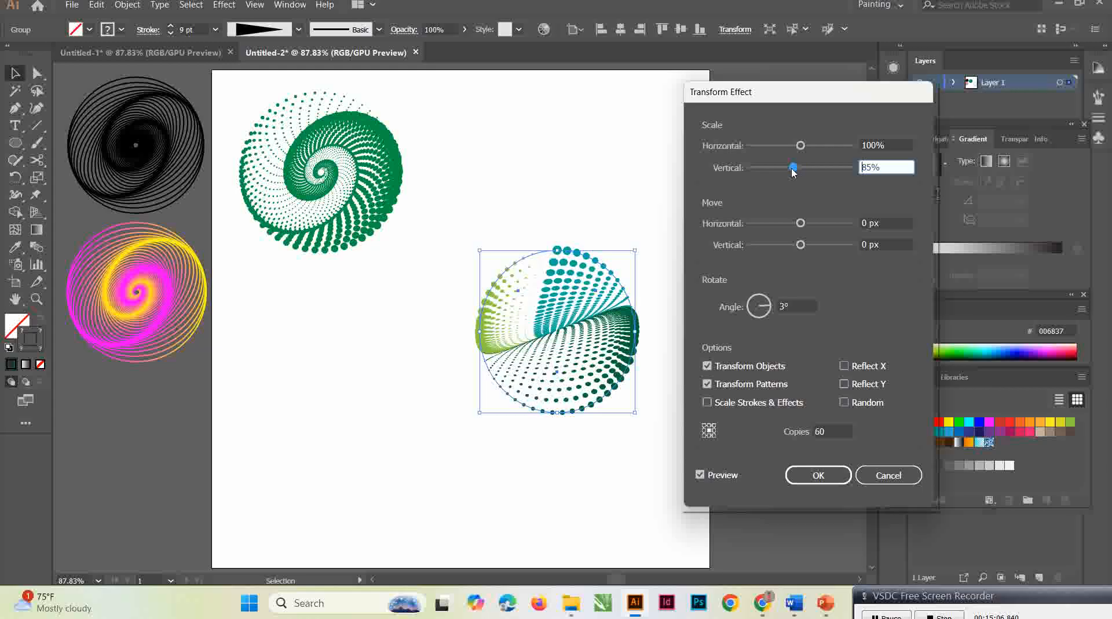
left_click_drag(793, 172, 798, 173)
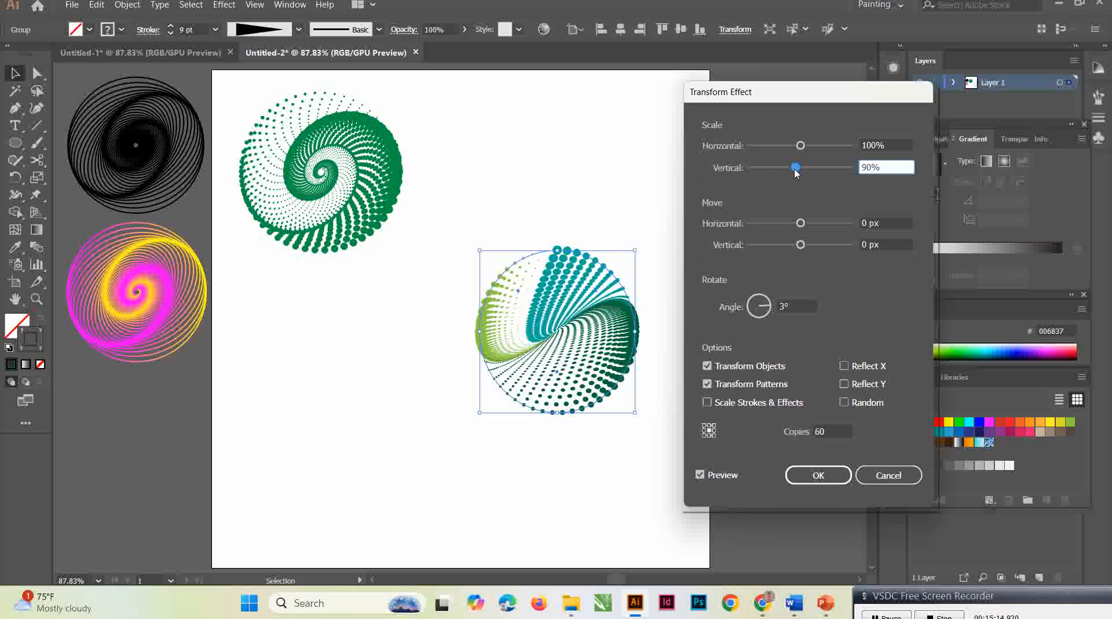
left_click_drag(797, 172, 794, 172)
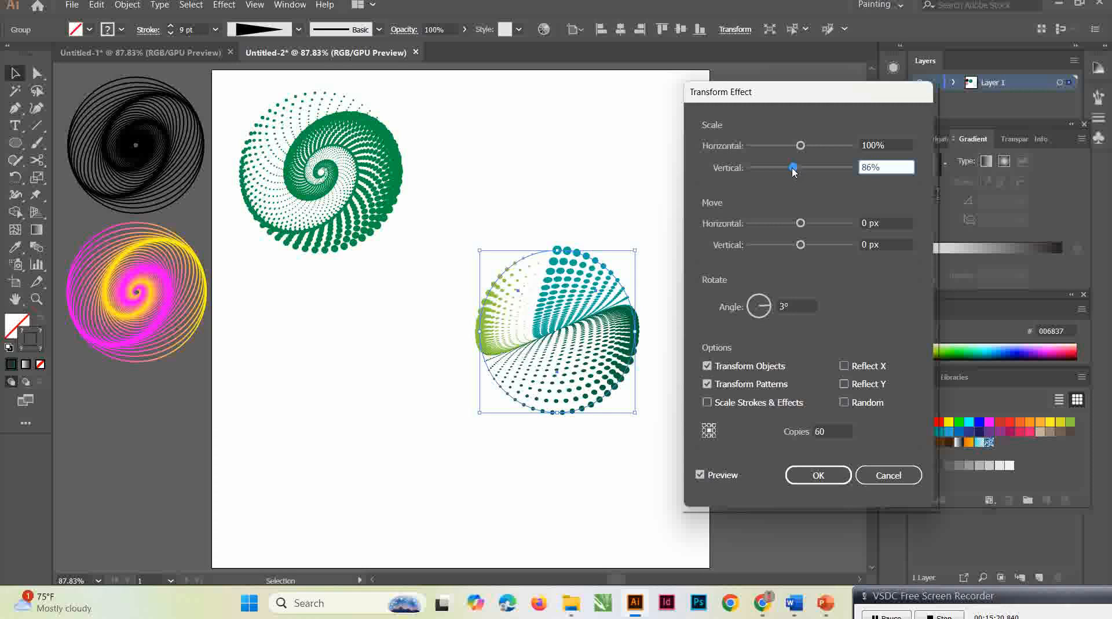
left_click_drag(794, 172, 797, 173)
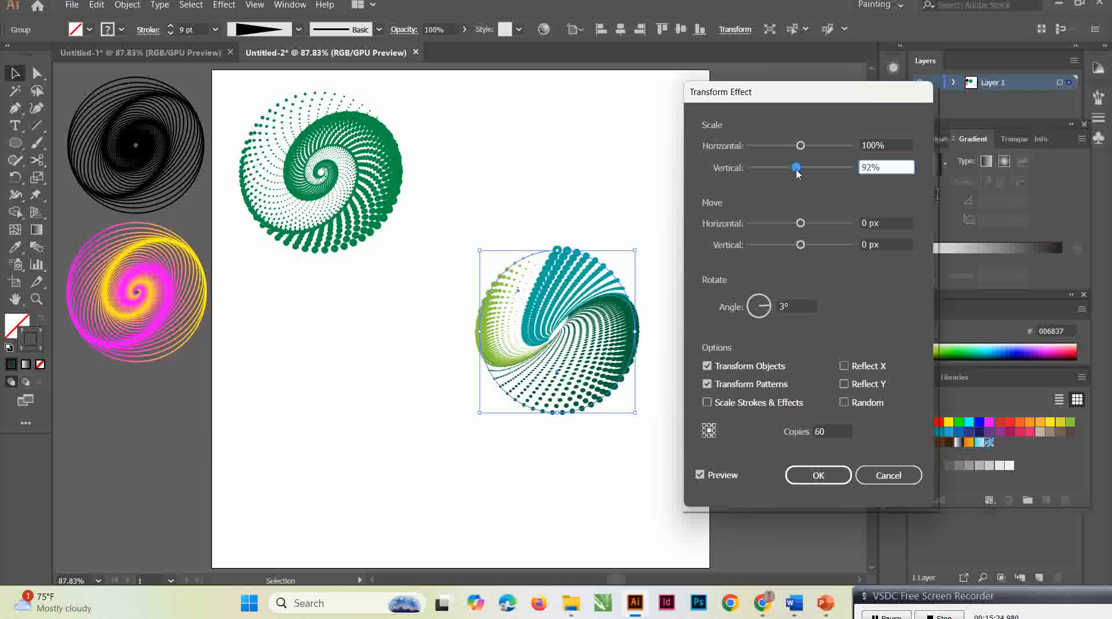
Set the rotation angle to 5° with 60 copies, apply the effect, and move the multicoloured spiral beside the green one
left_click(783, 306)
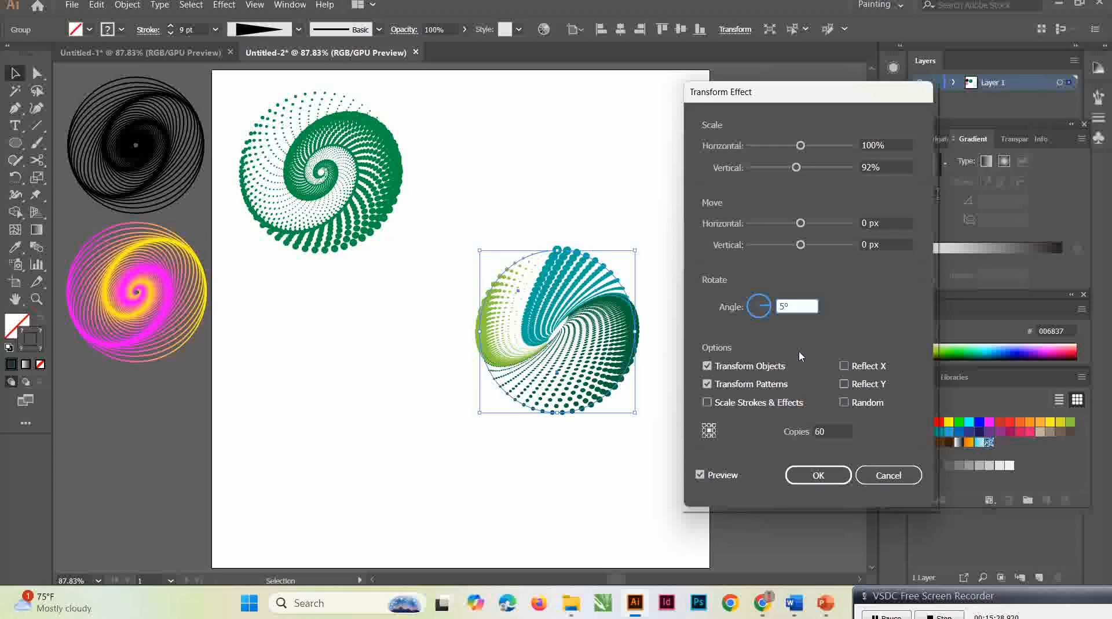
left_click(820, 430)
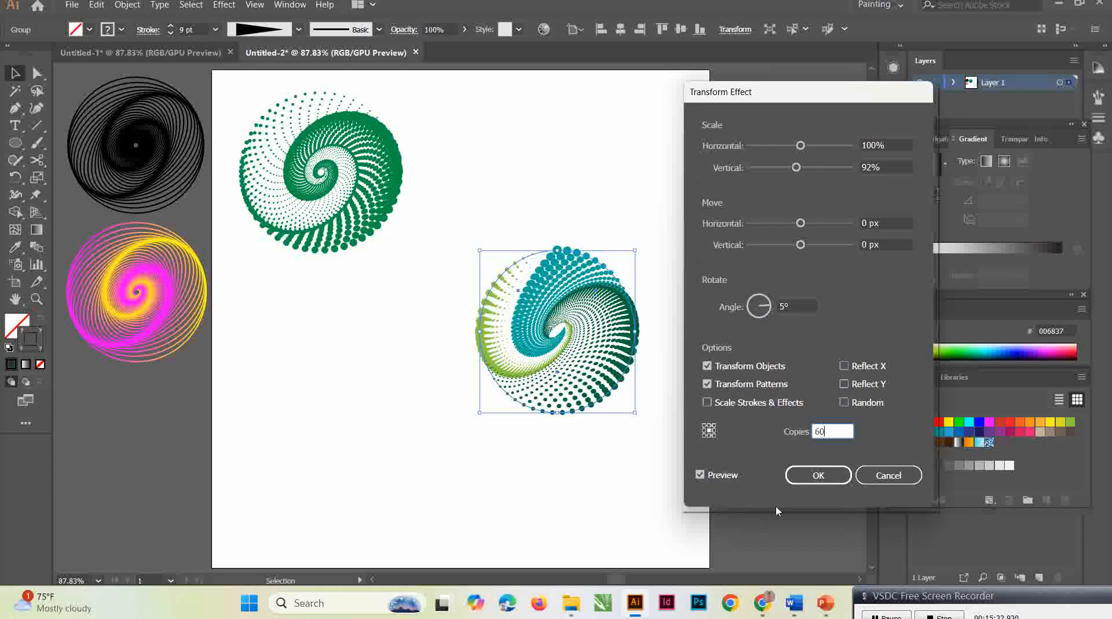
left_click(826, 475)
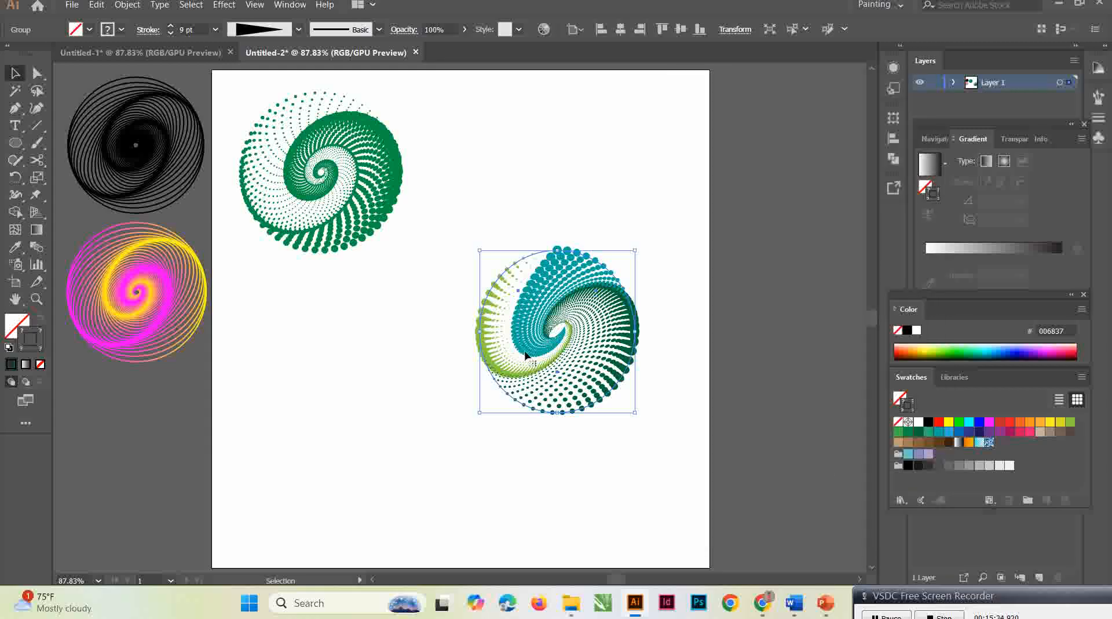
left_click_drag(568, 322, 516, 155)
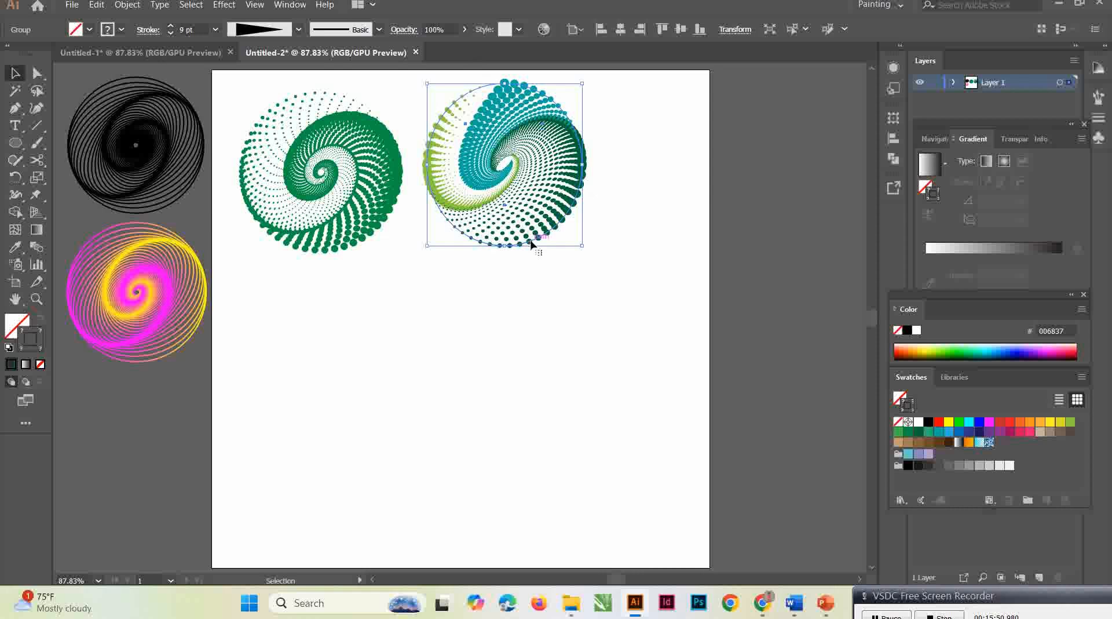
Compare the green and multicoloured dotted spirals in Untitled-1 with their recreated versions in Untitled-2
left_click(170, 57)
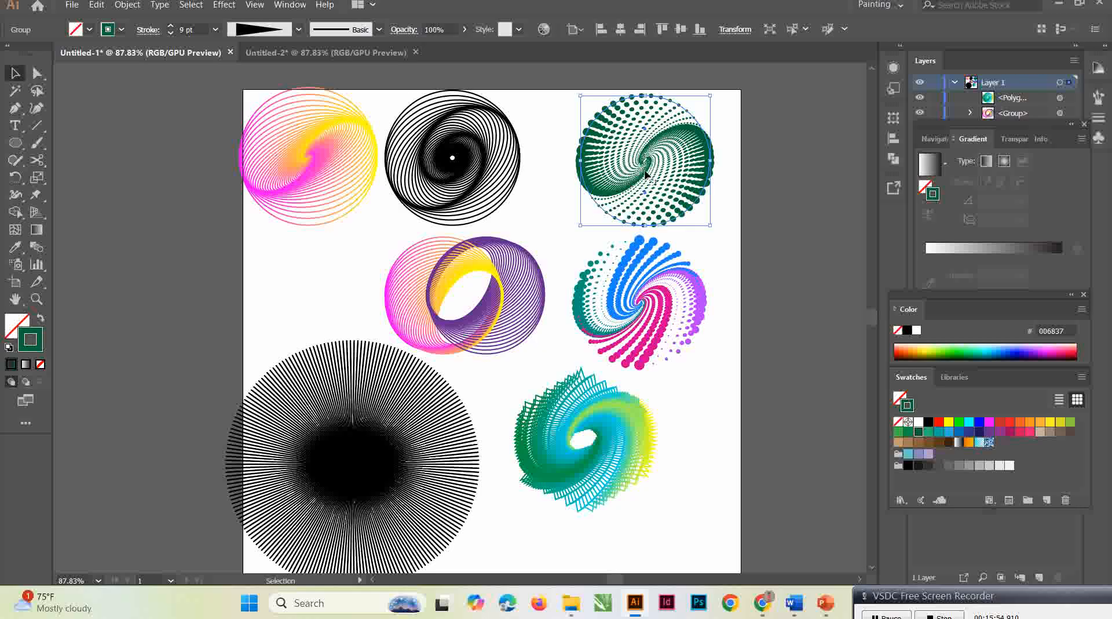
left_click(657, 302)
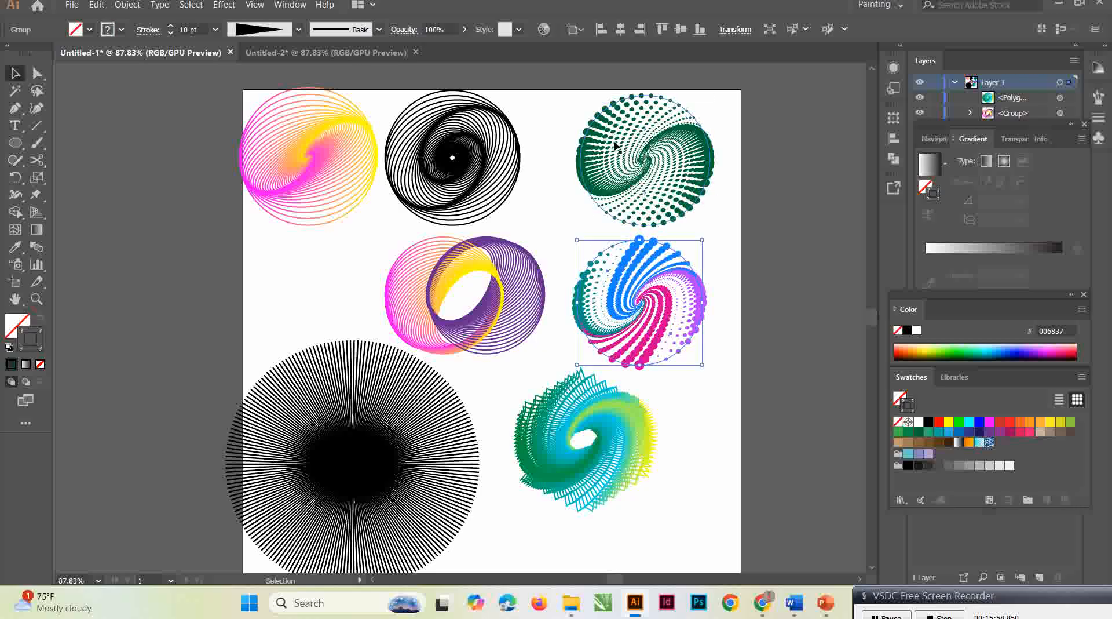
left_click(614, 163)
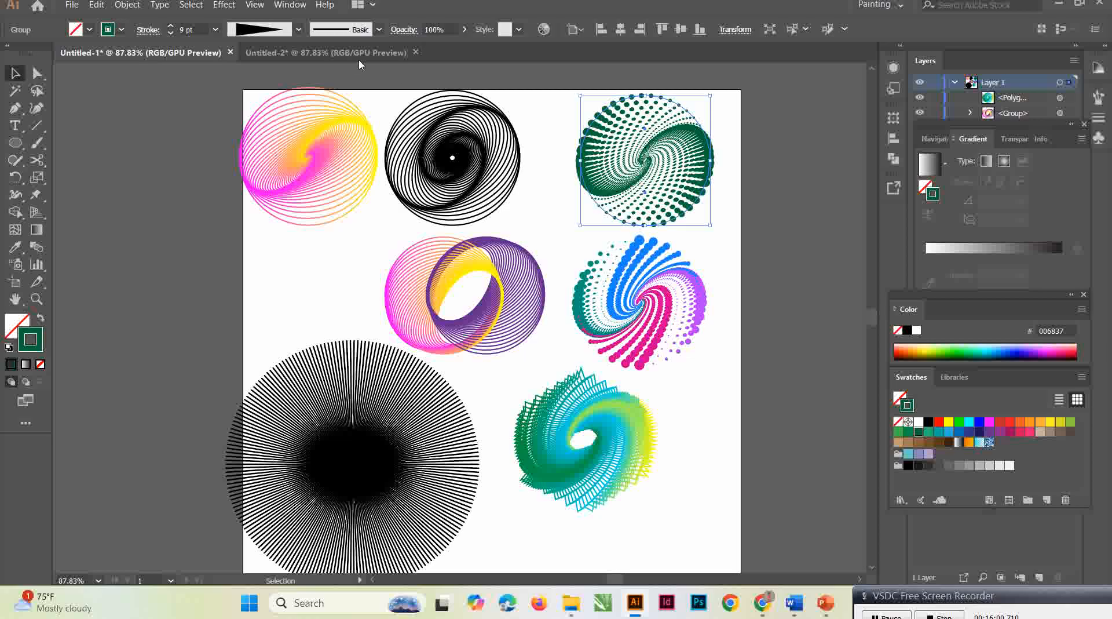
left_click(349, 55)
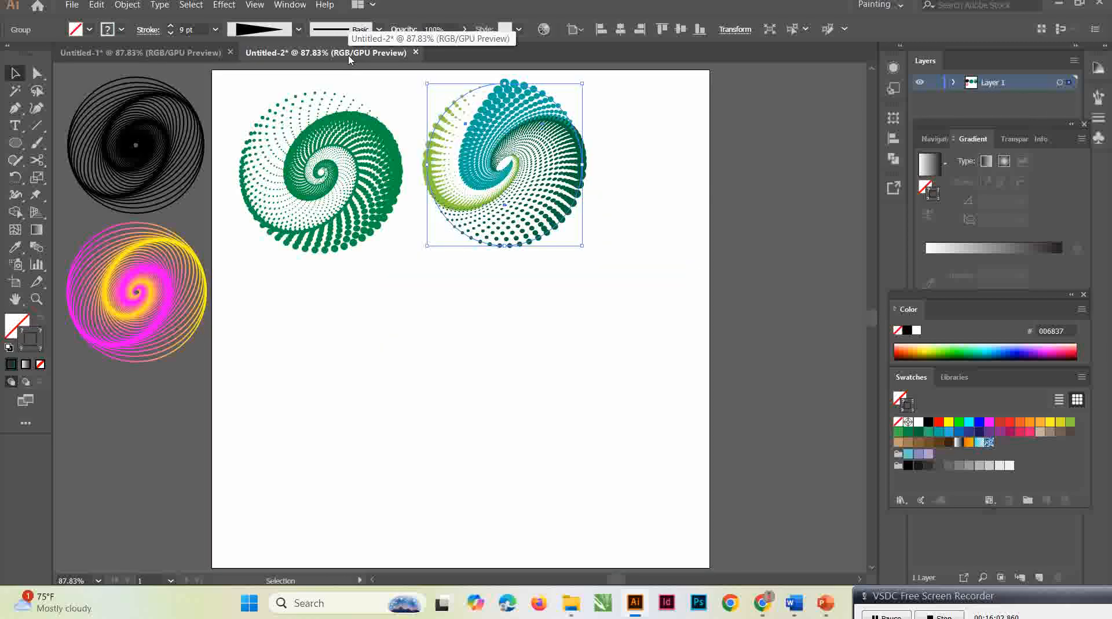
left_click(350, 185)
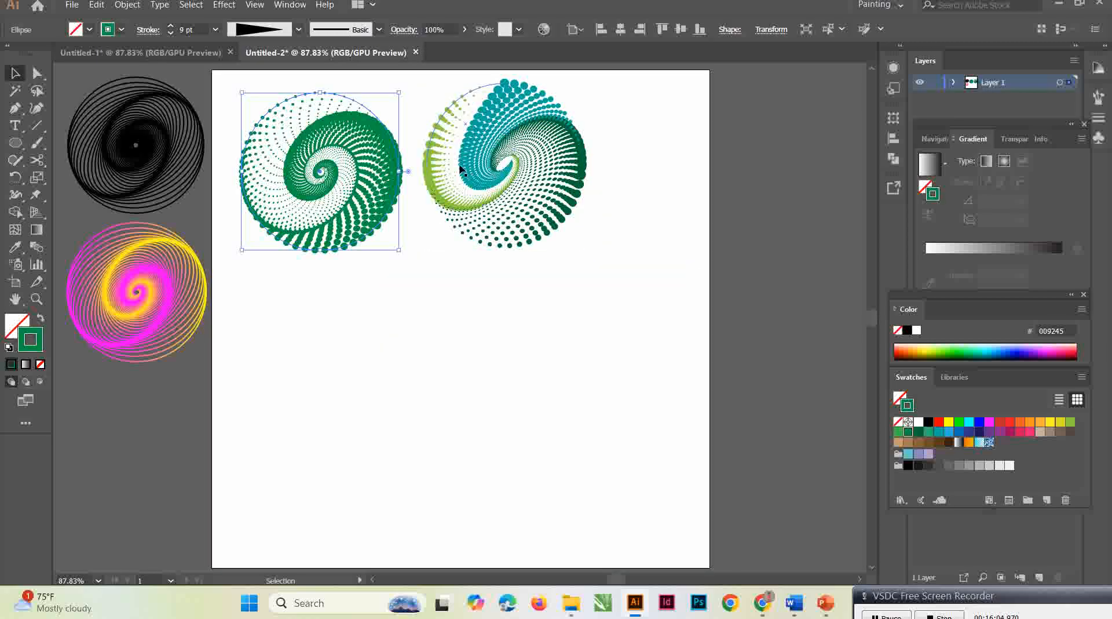
left_click(171, 51)
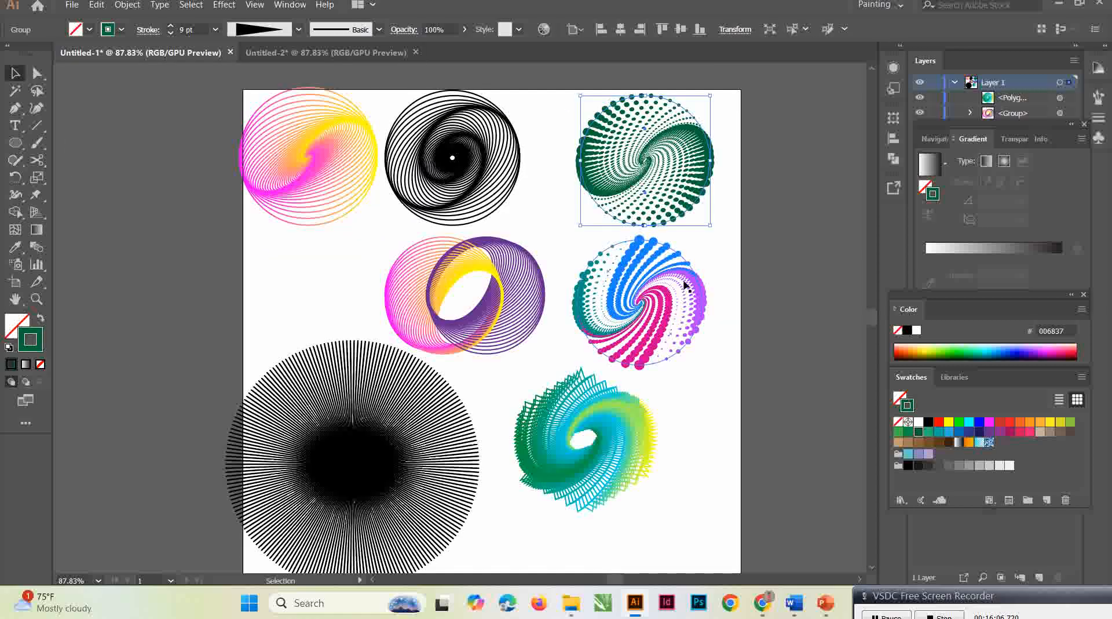
left_click(663, 306)
left_click(662, 305)
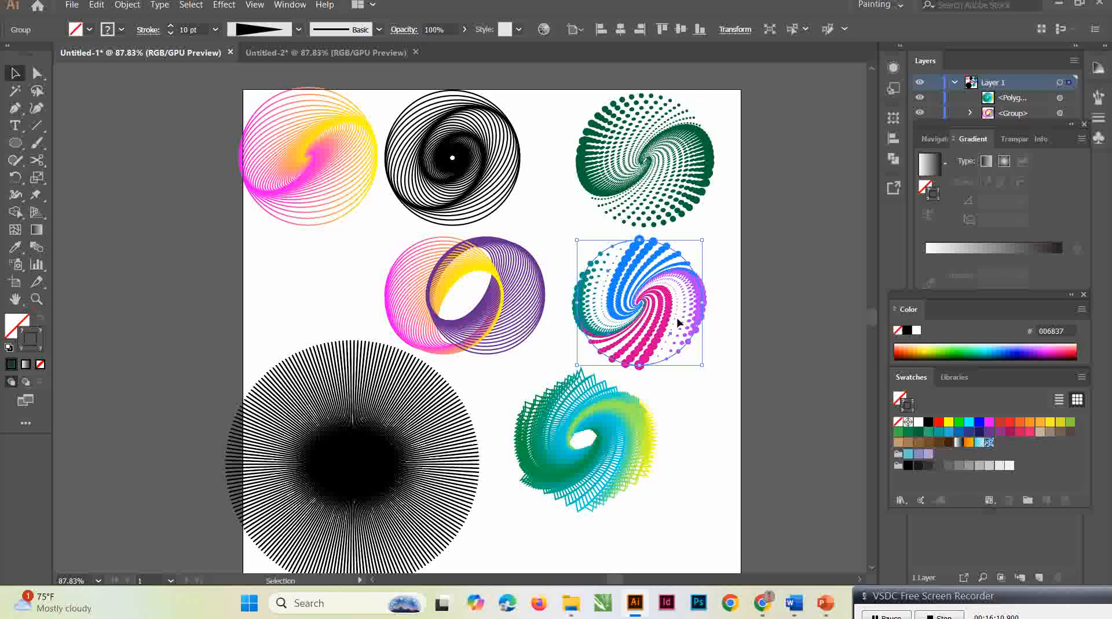
left_click(346, 53)
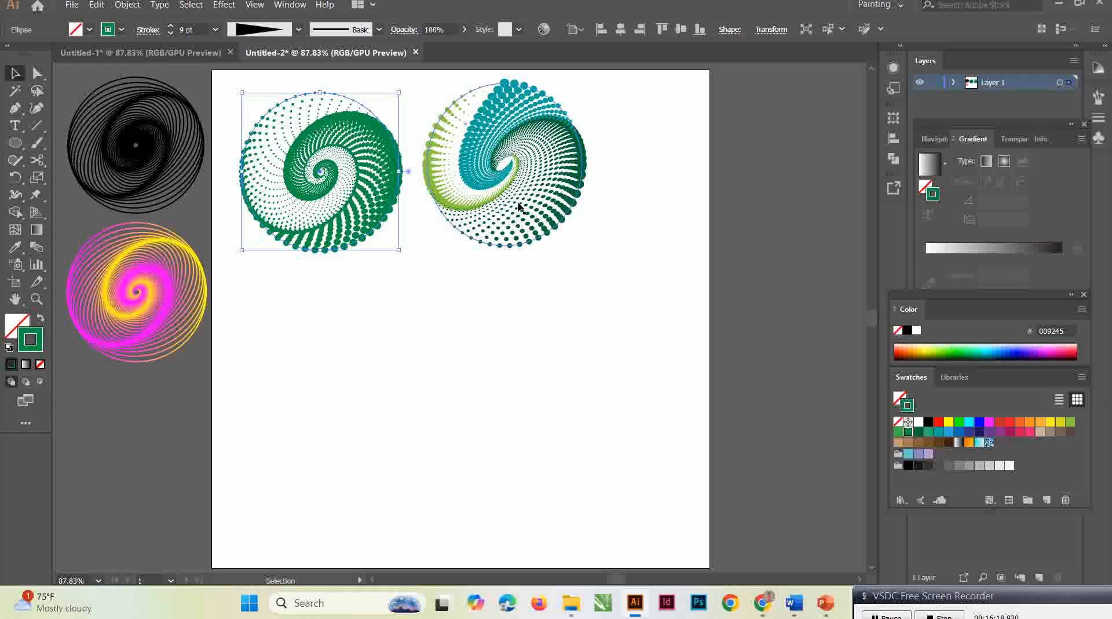
Examine the overlapping pink-yellow and purple ring pattern in Untitled-1 against the spirals made in Untitled-2
left_click(197, 52)
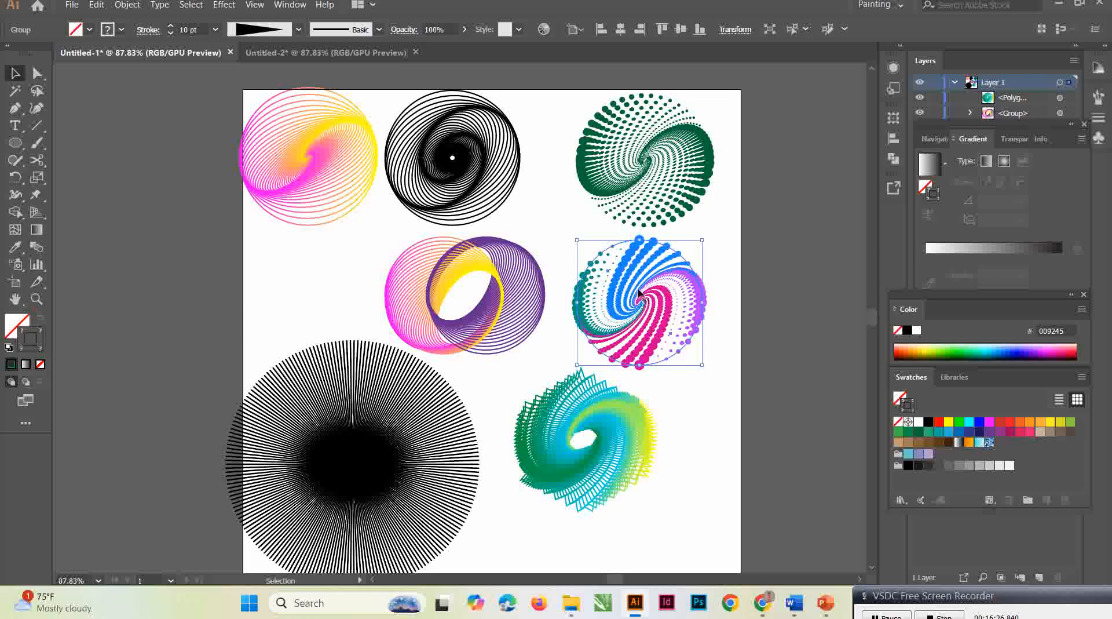
left_click(511, 328)
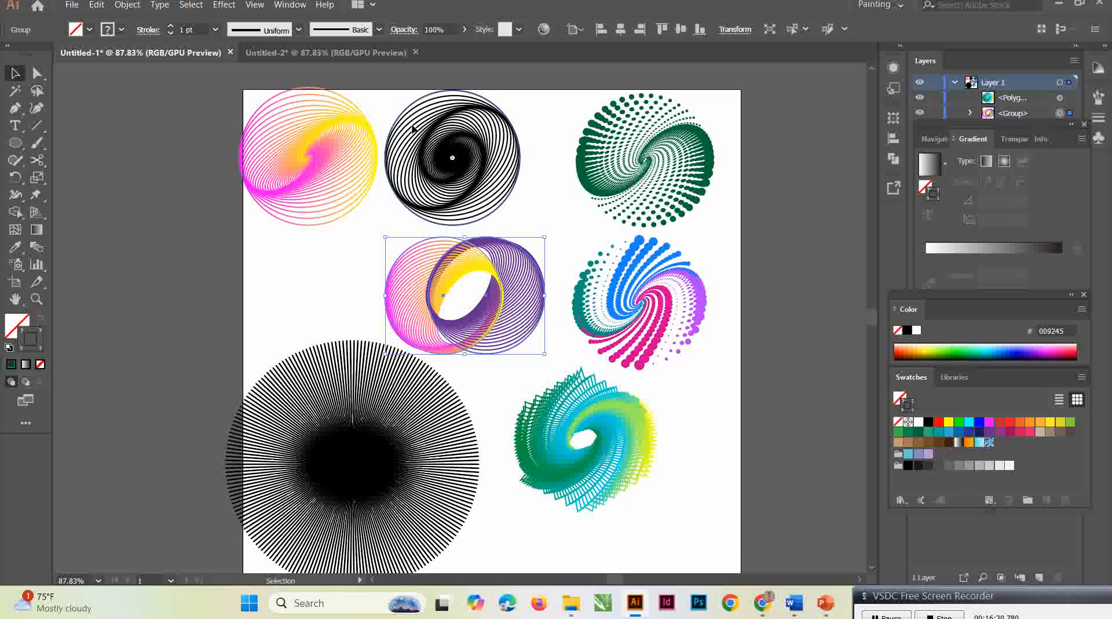
left_click(340, 58)
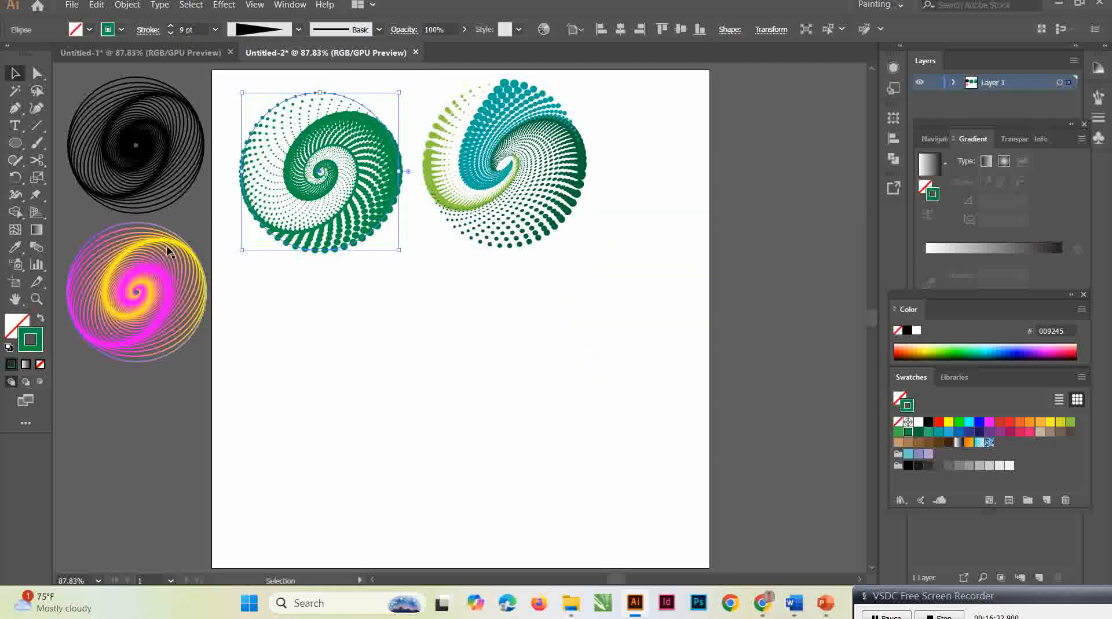
left_click(174, 58)
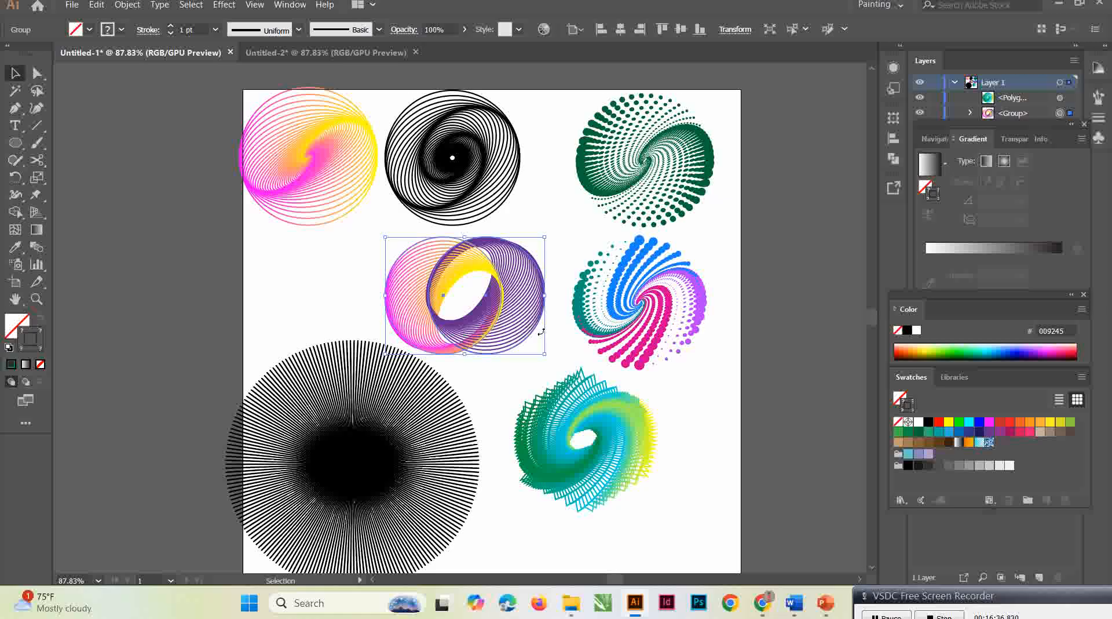
Return to Untitled-2 and try drawing a circle in the empty area below the dotted spirals
left_click(331, 55)
left_click(16, 144)
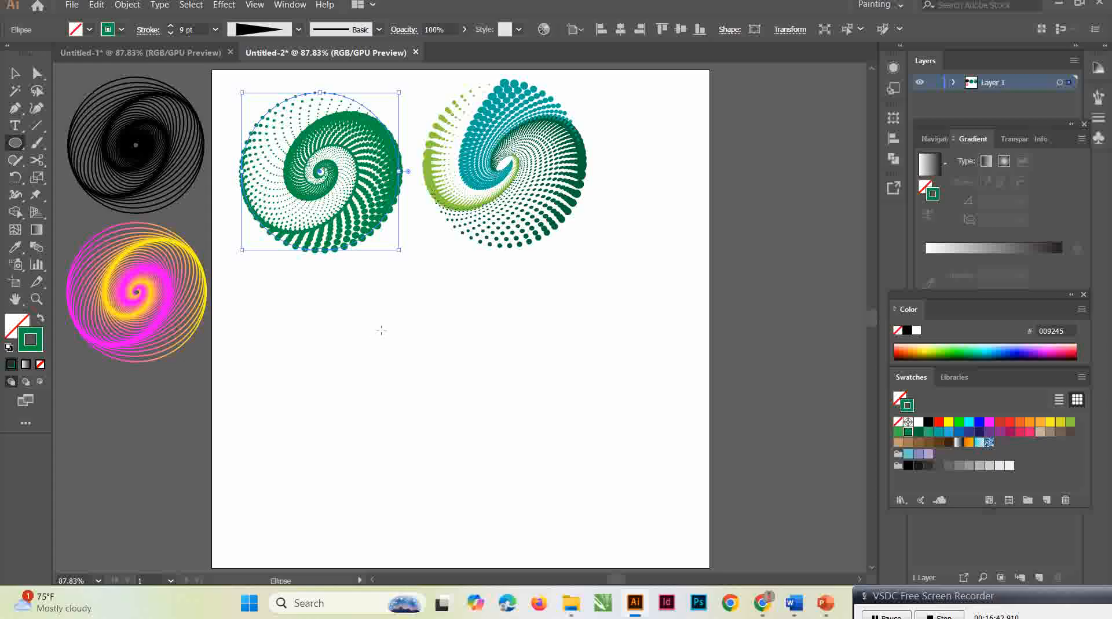
left_click_drag(381, 330, 491, 440)
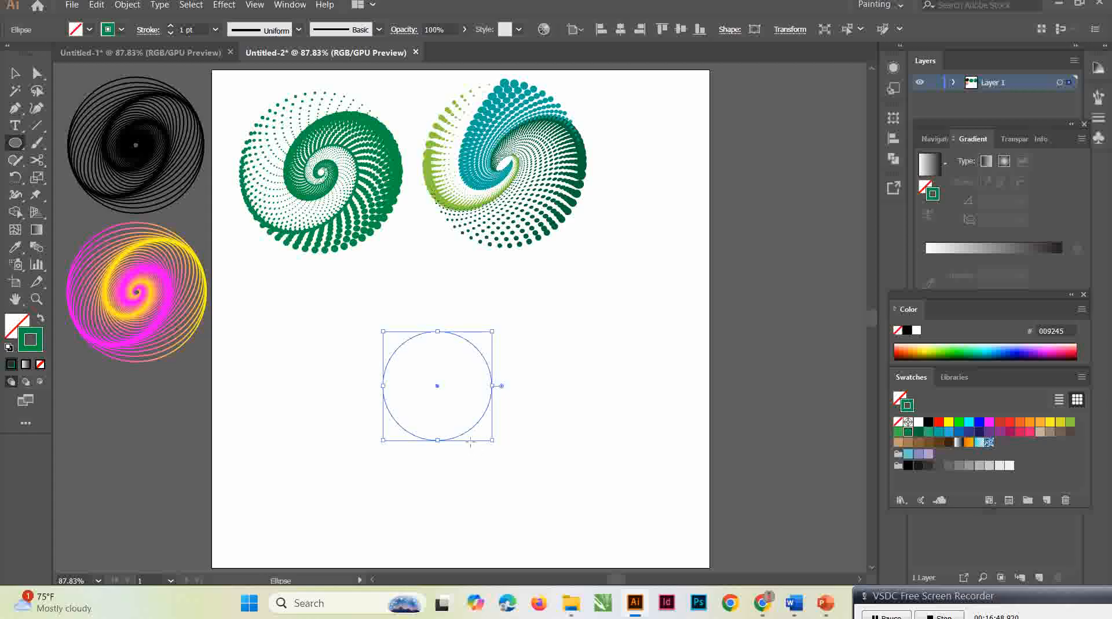
left_click(96, 4)
left_click(113, 21)
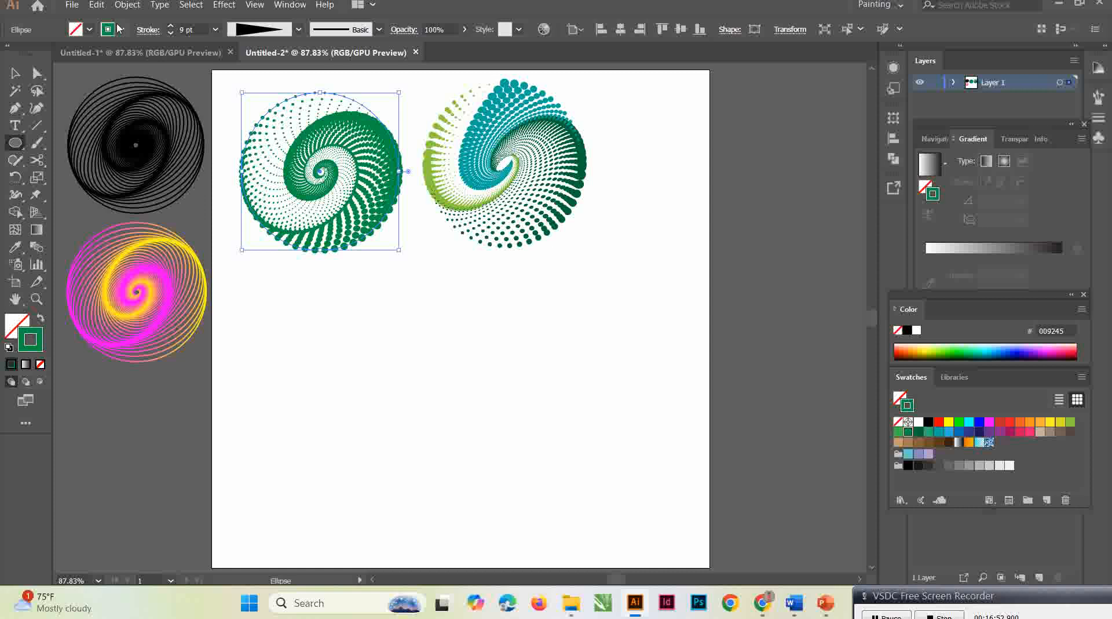
left_click(216, 30)
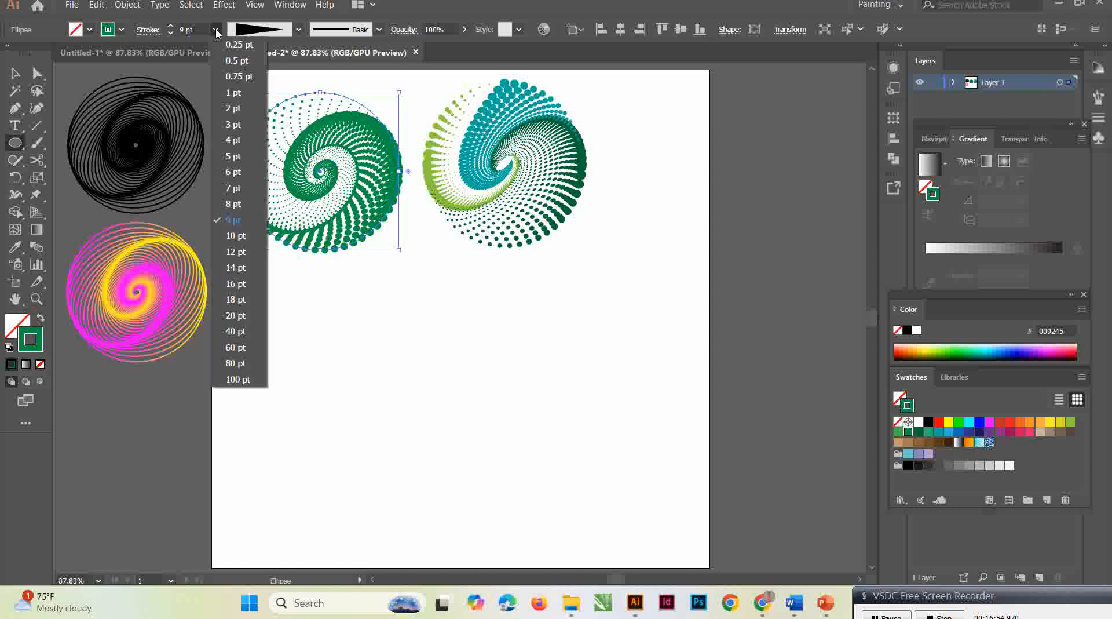
left_click(215, 30)
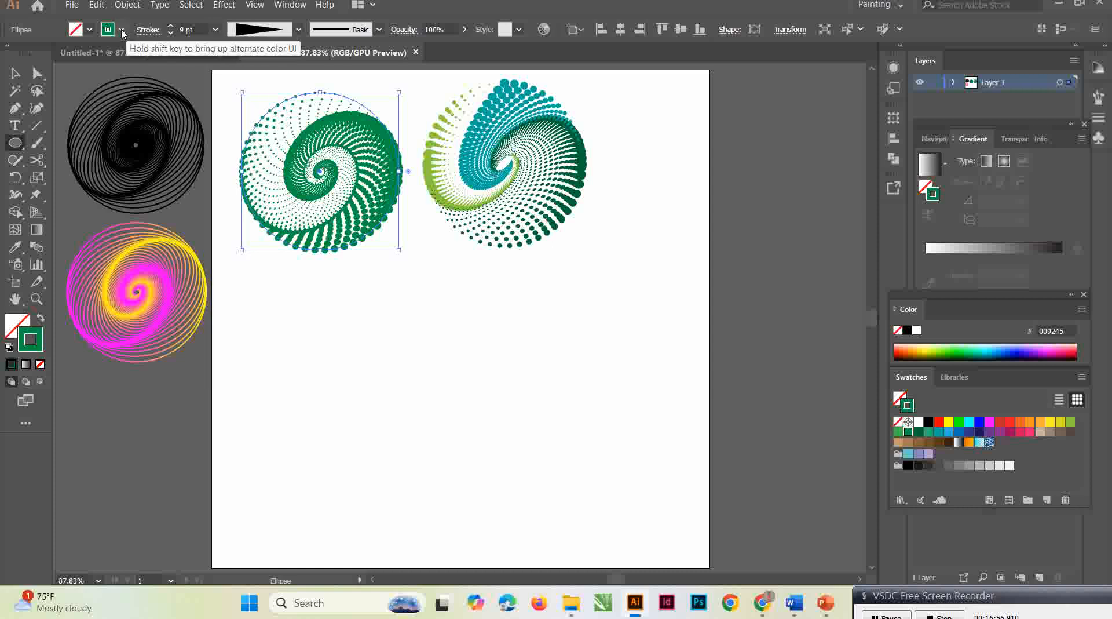
left_click(121, 30)
left_click(40, 54)
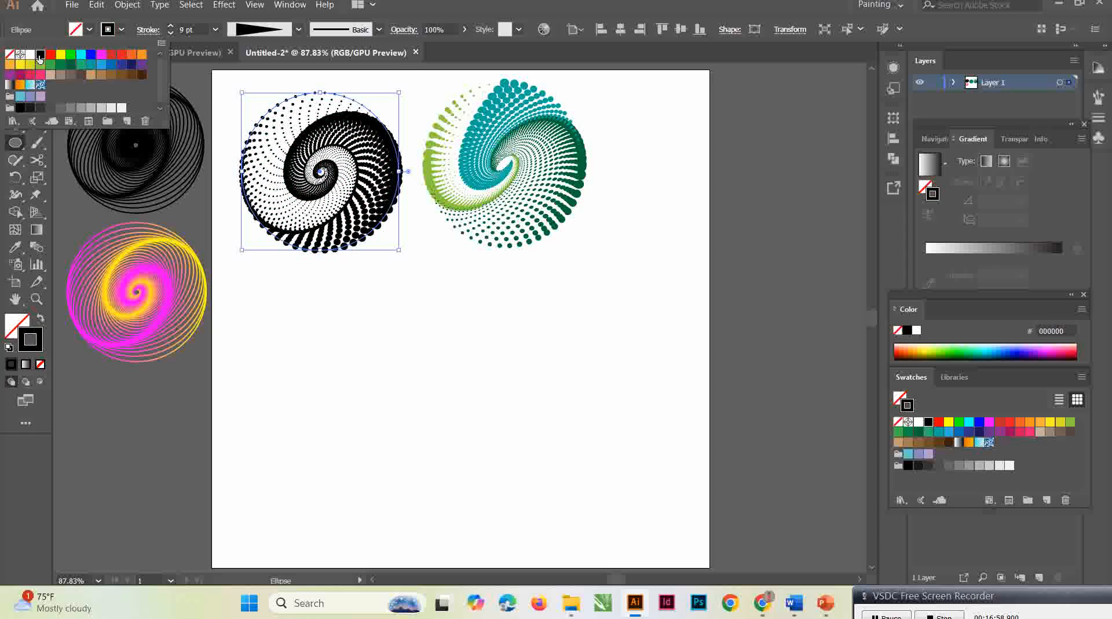
left_click(96, 6)
left_click(96, 6)
left_click(96, 5)
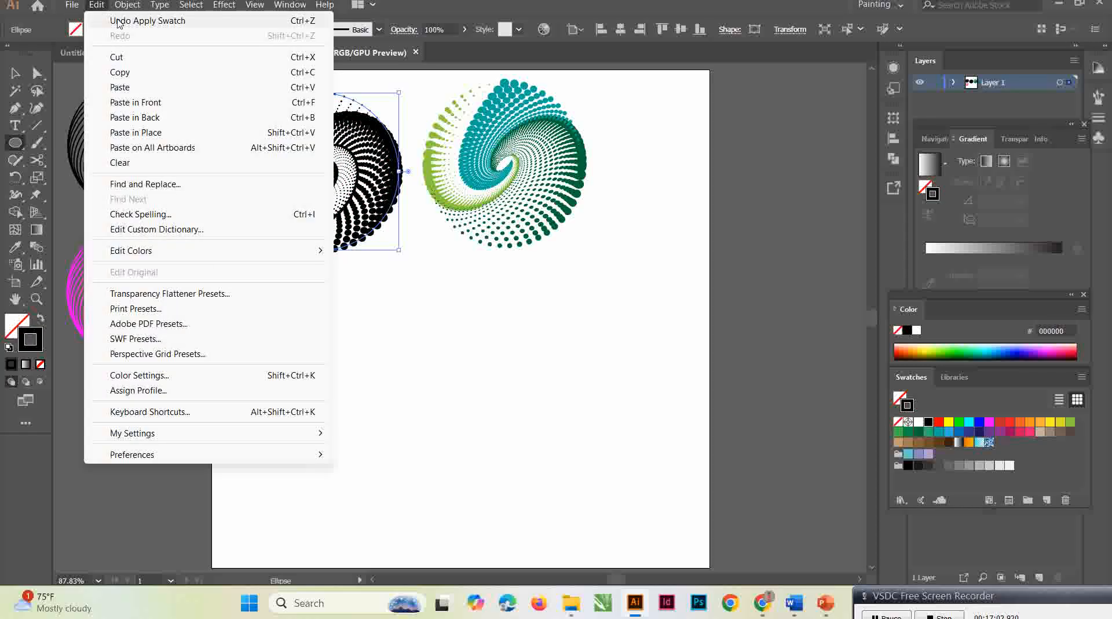
left_click(122, 22)
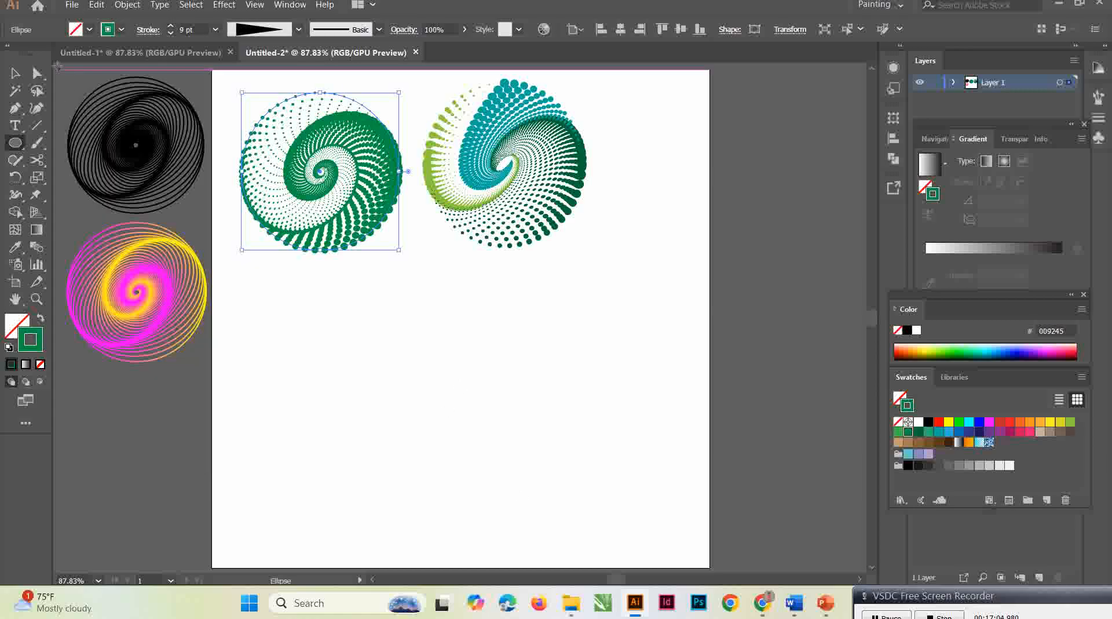
Deselect the green spiral and set the default stroke's width profile to Uniform
left_click(16, 73)
left_click(444, 352)
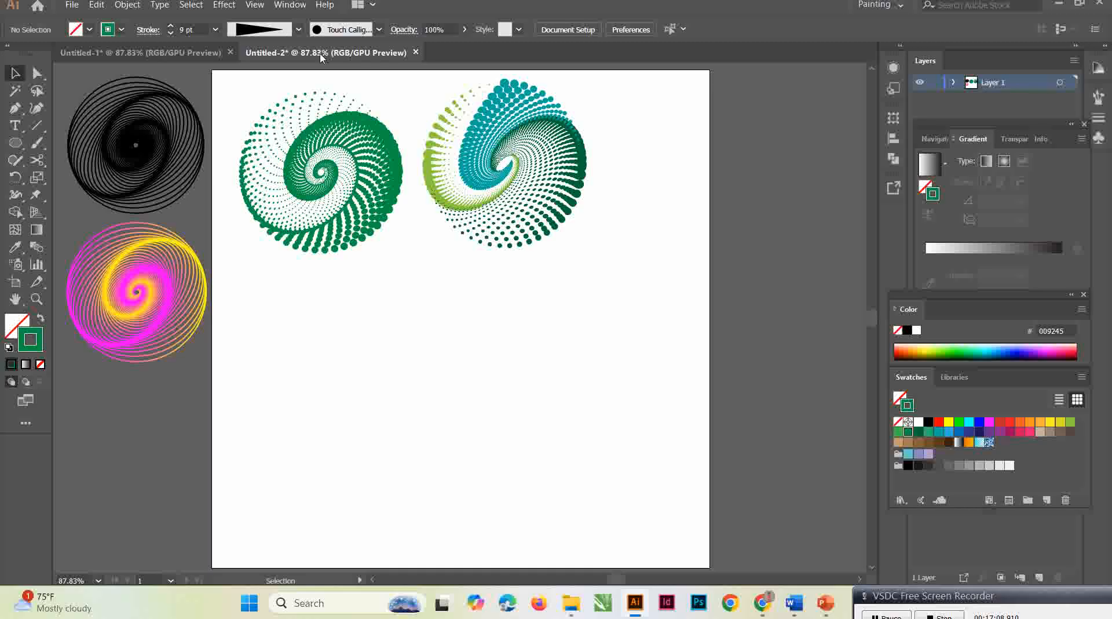
left_click(297, 32)
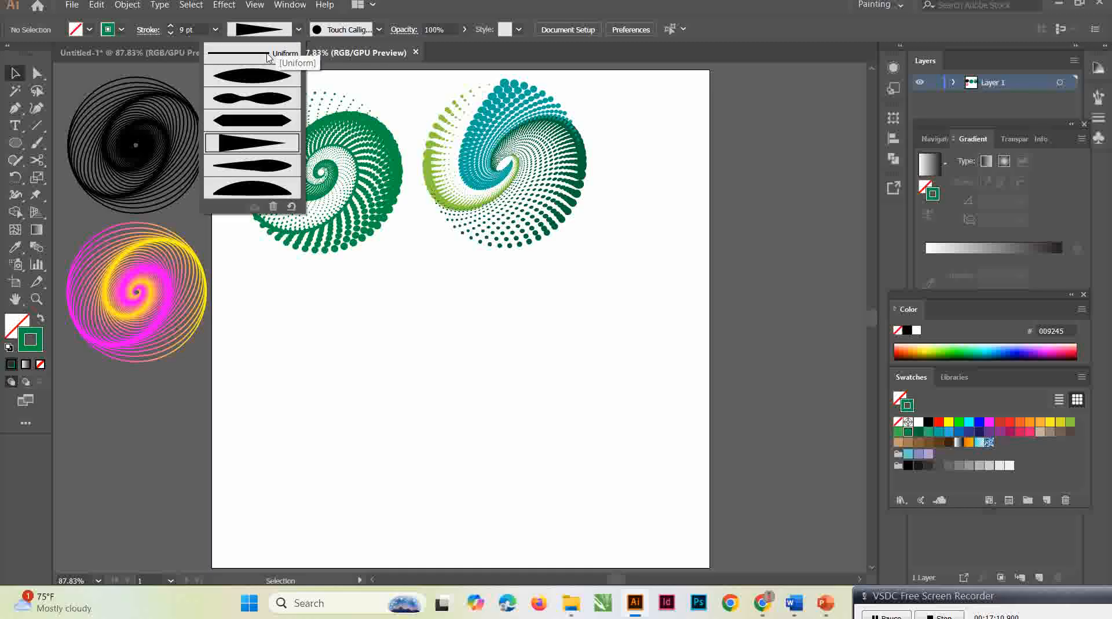
left_click(271, 54)
left_click(380, 31)
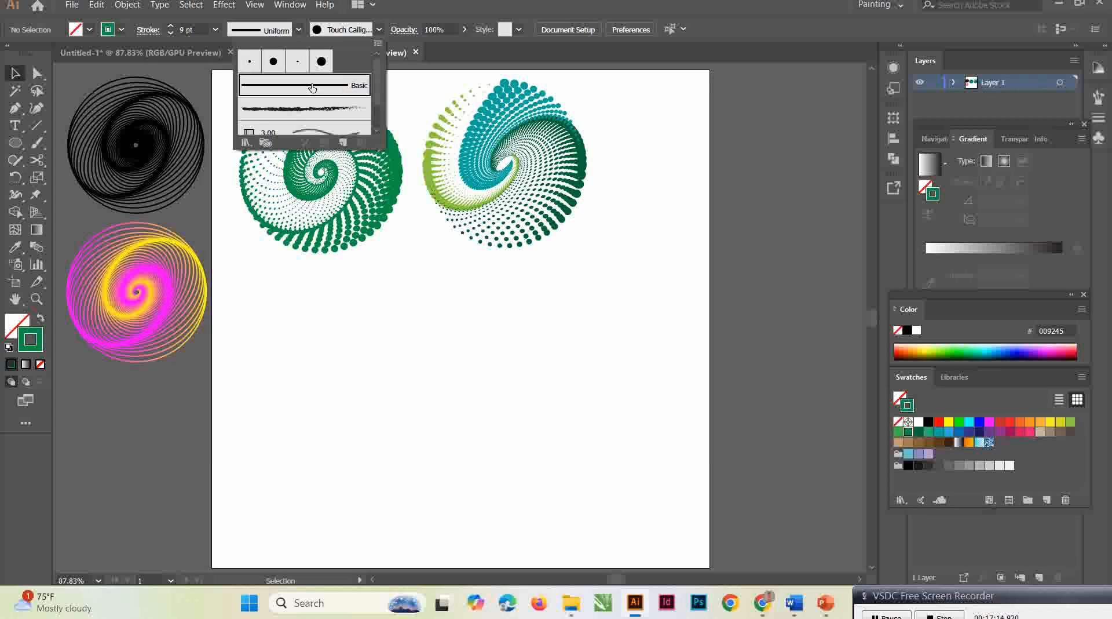
left_click(450, 380)
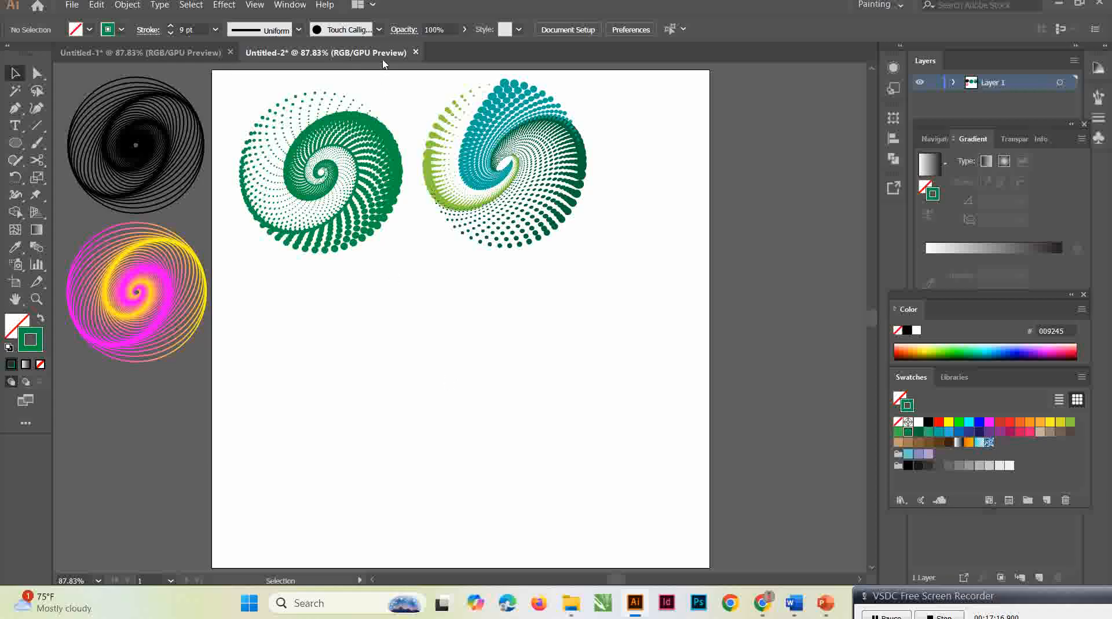
Set the default stroke to 1 pt black with nothing selected
left_click(379, 30)
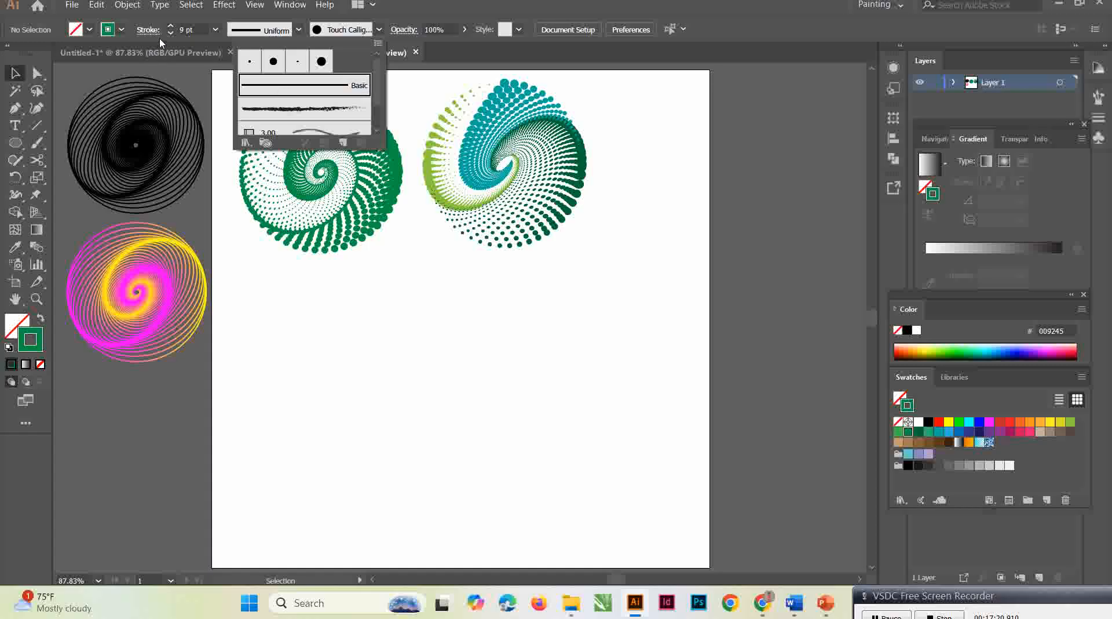
left_click(215, 30)
left_click(215, 31)
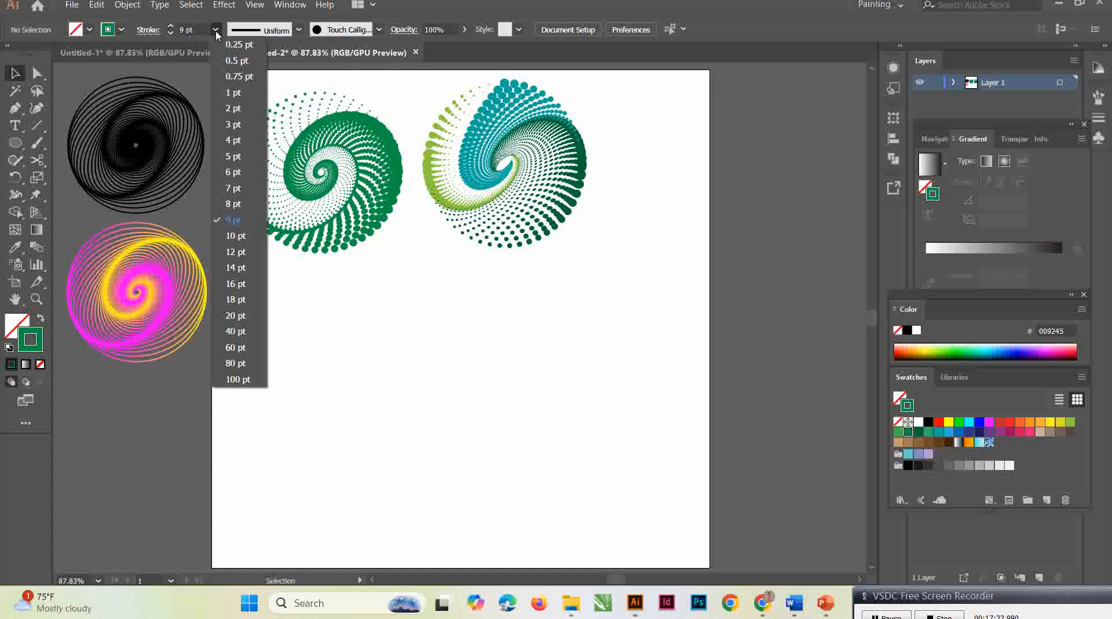
left_click(238, 94)
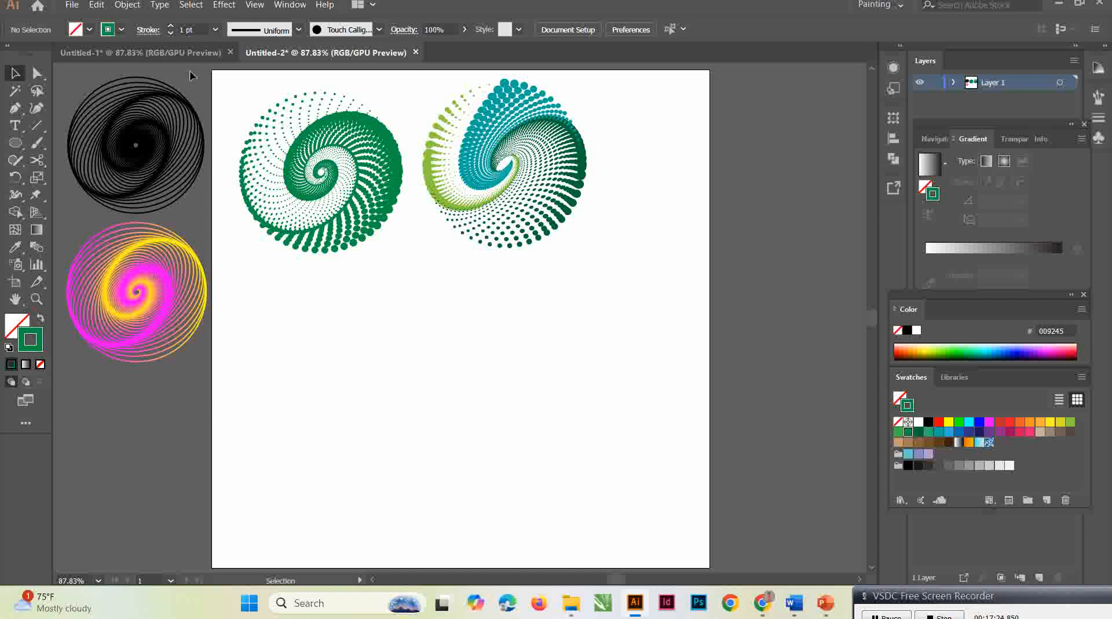
left_click(121, 29)
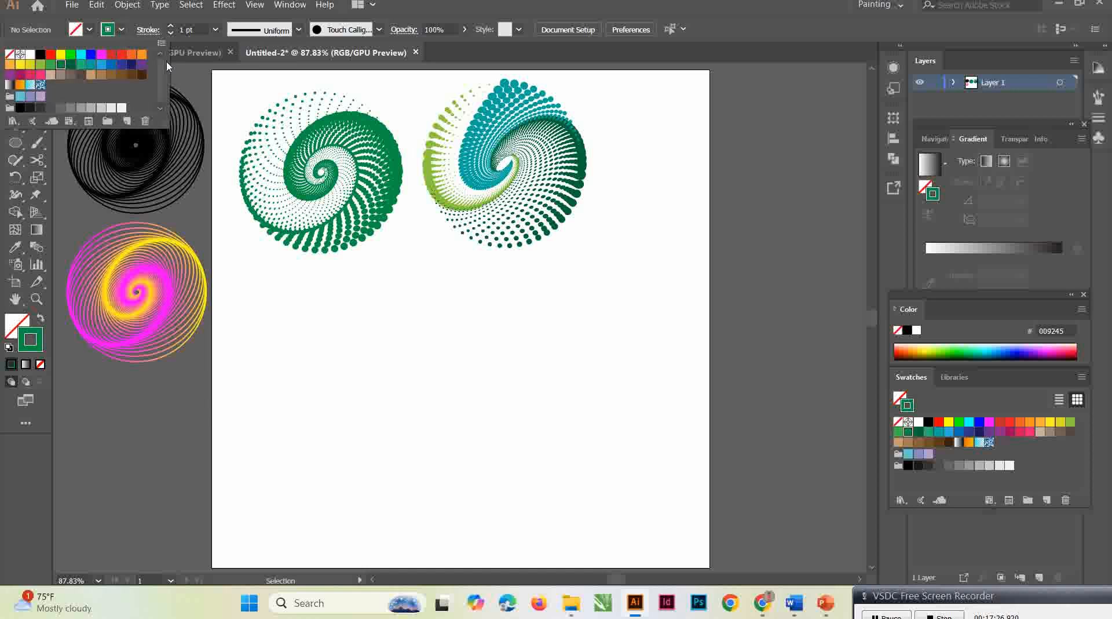
left_click(40, 55)
left_click(397, 336)
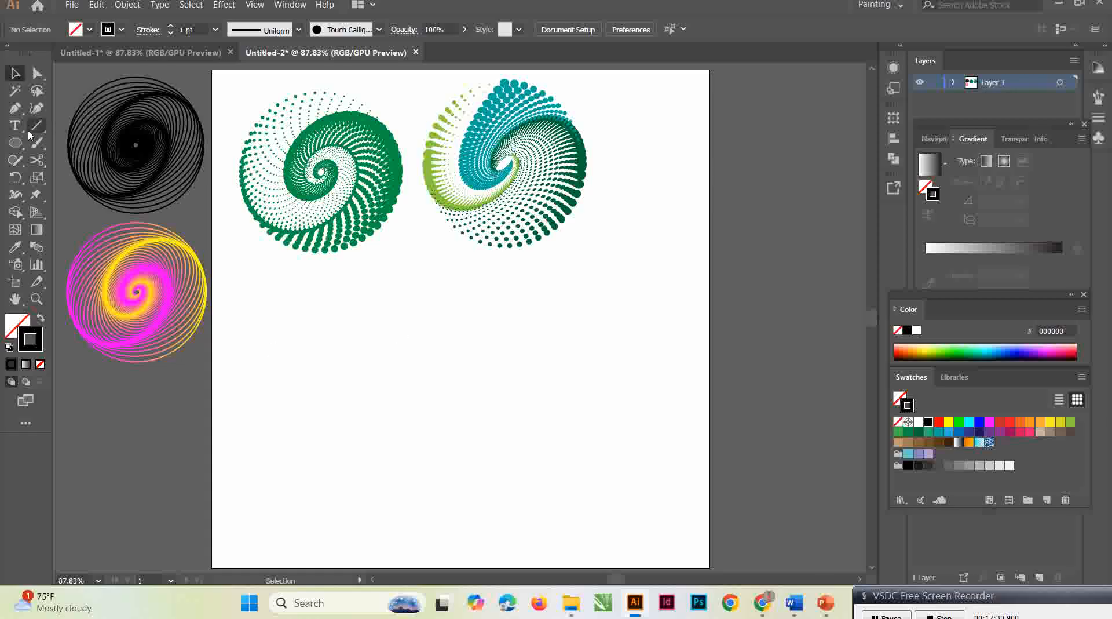
Draw an ellipse below the dotted spirals and check its brush and width profile settings
left_click(15, 145)
mouse_move(399, 347)
left_mouse_down()
mouse_move(550, 460)
mouse_move(545, 475)
left_mouse_up()
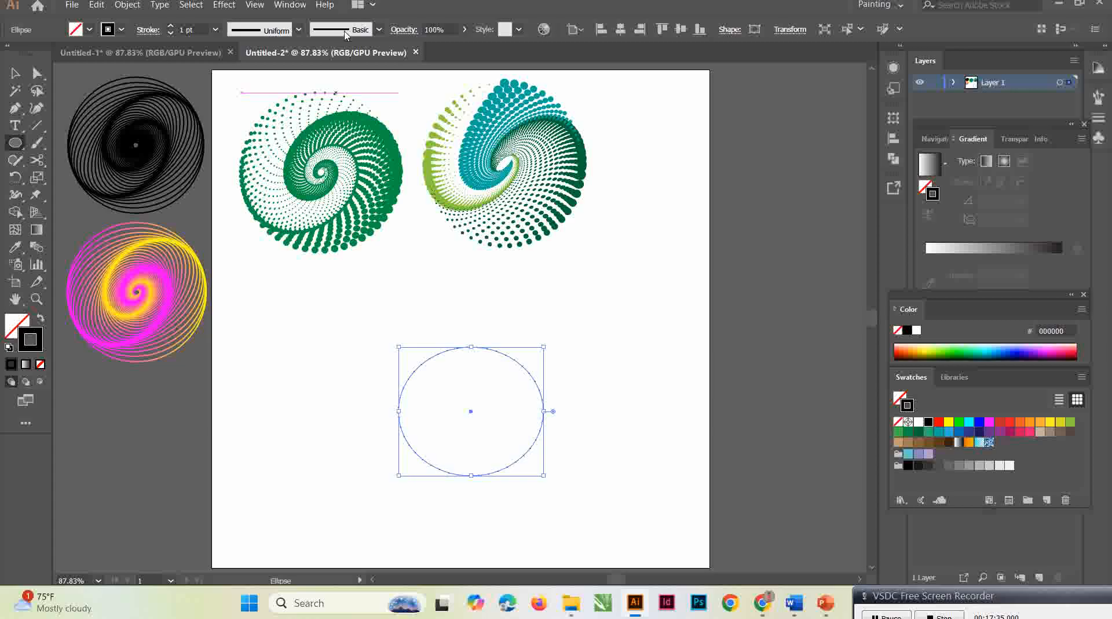
left_click(379, 32)
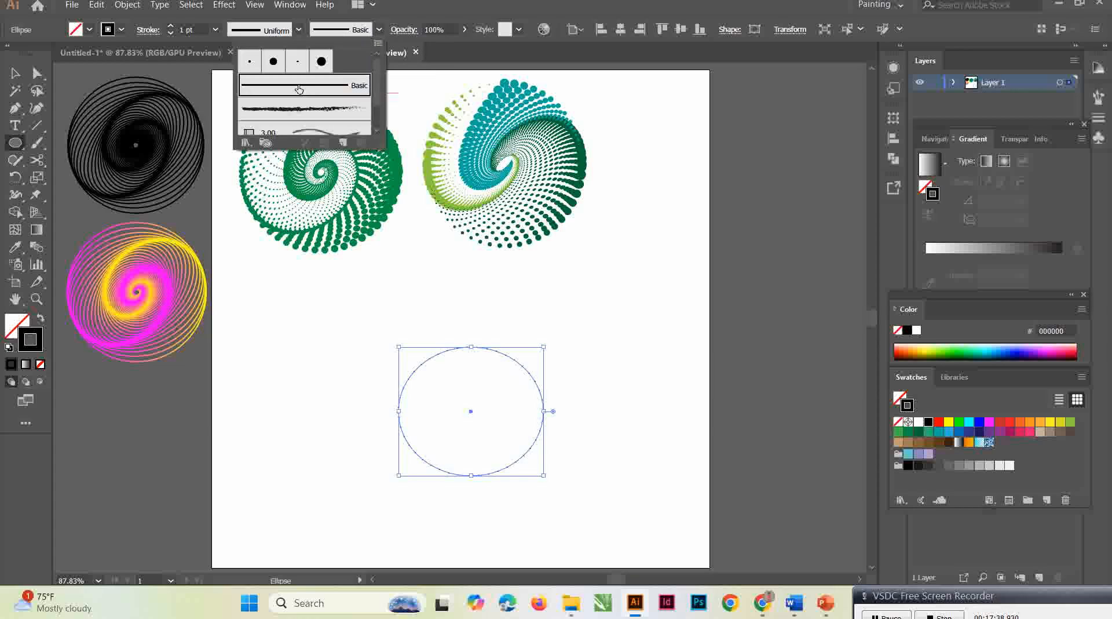
scroll(377, 92, "down", 2)
scroll(377, 93, "up", 2)
left_click(297, 30)
left_click(297, 30)
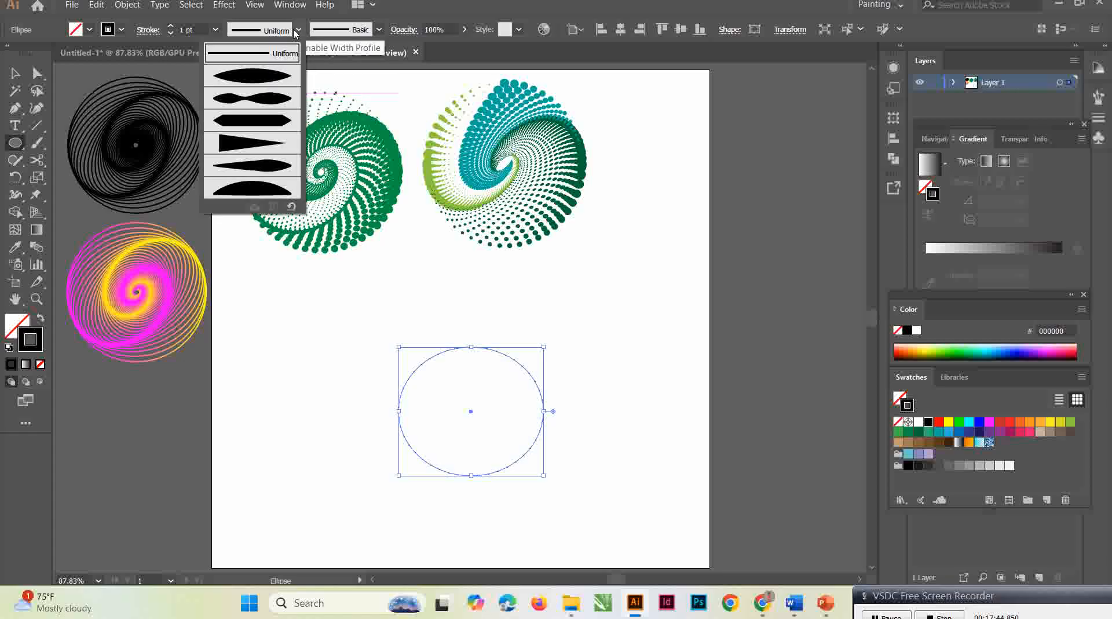
Try a 5 pt stroke weight on the ellipse and recheck its brush definition
left_click(215, 30)
left_click(215, 30)
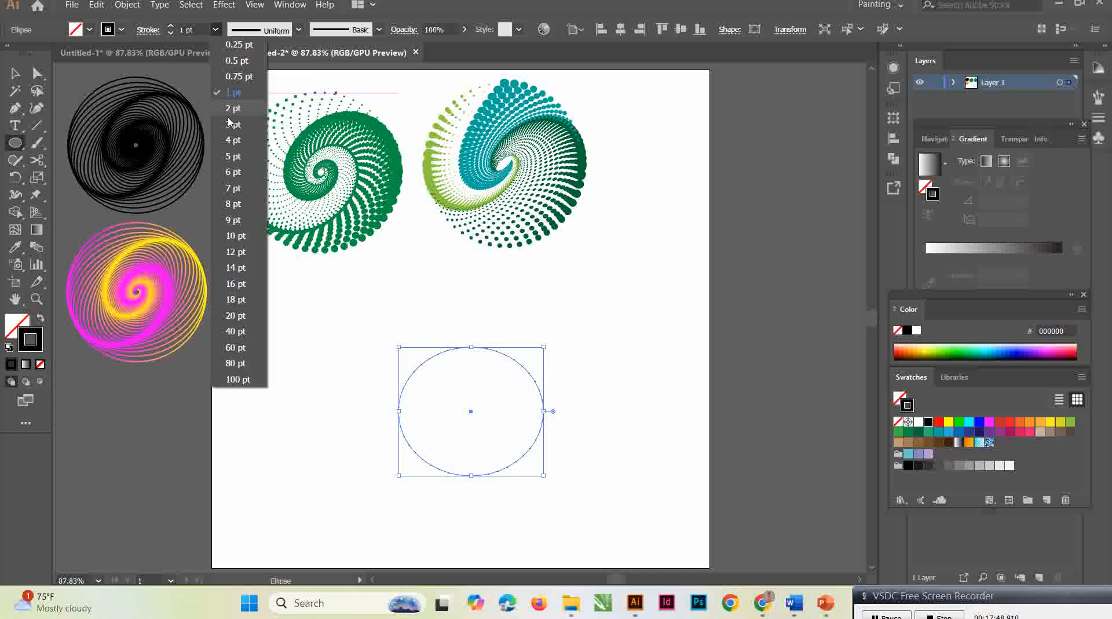
left_click(234, 157)
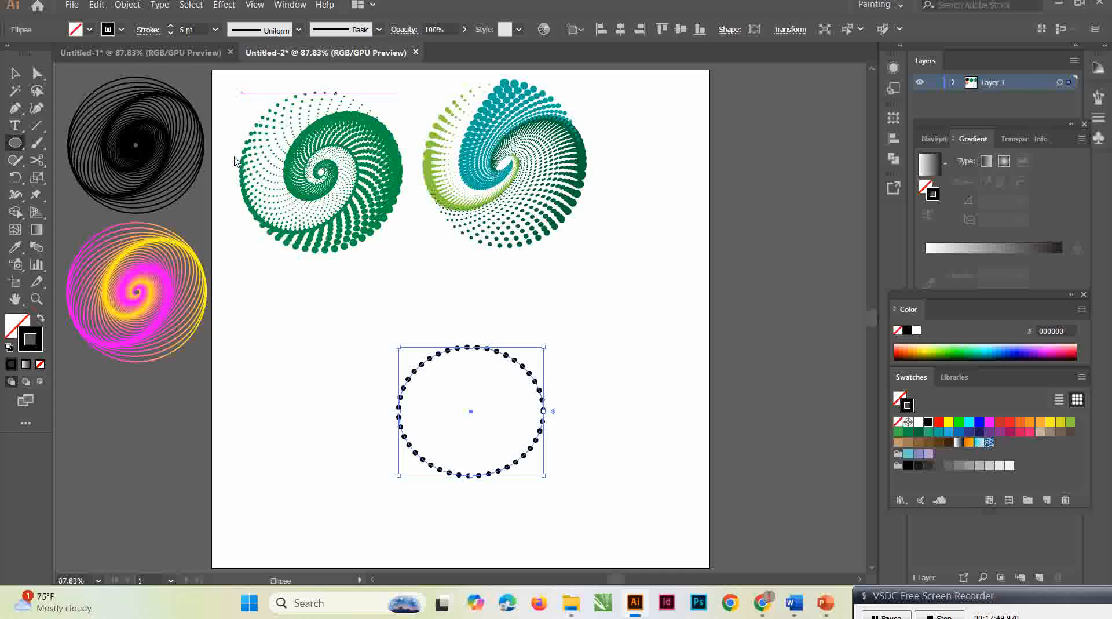
left_click(379, 30)
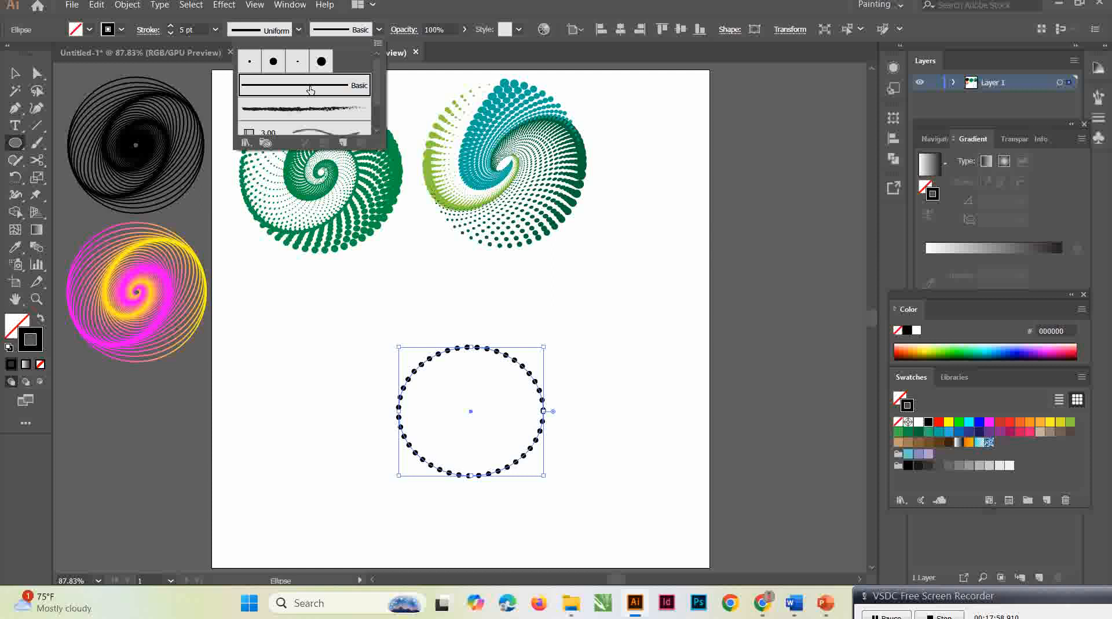
left_click_drag(1069, 607, 1010, 516)
left_click(751, 543)
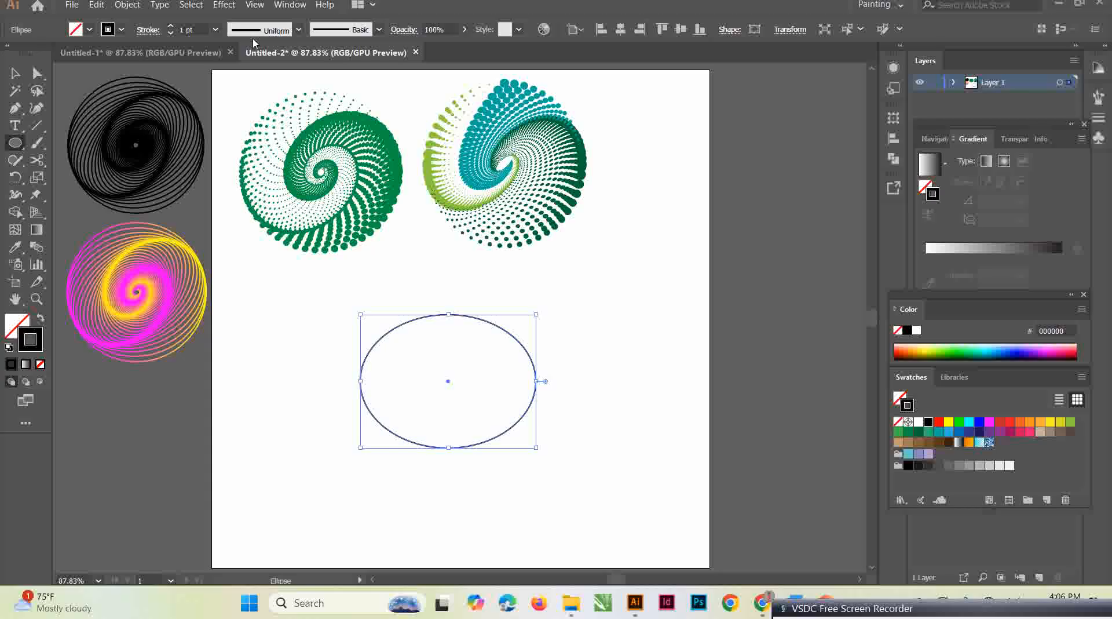
Check the overlapping rings in Untitled-1 and narrow the solid-stroked ellipse in Untitled-2 slightly
left_click(299, 34)
left_click(300, 33)
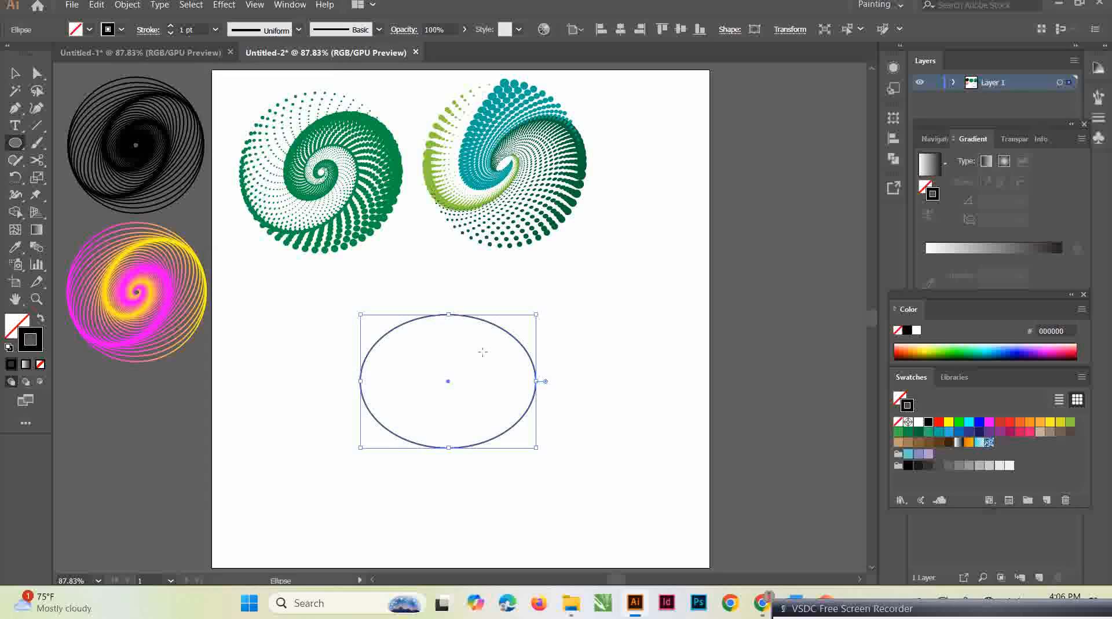
left_click(177, 54)
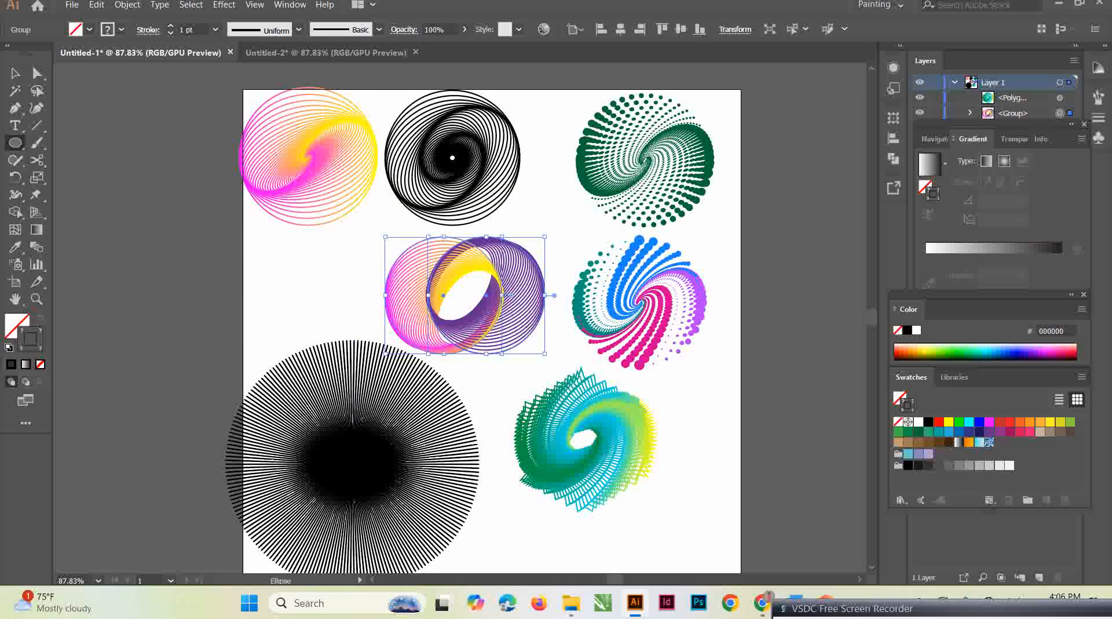
left_click(295, 55)
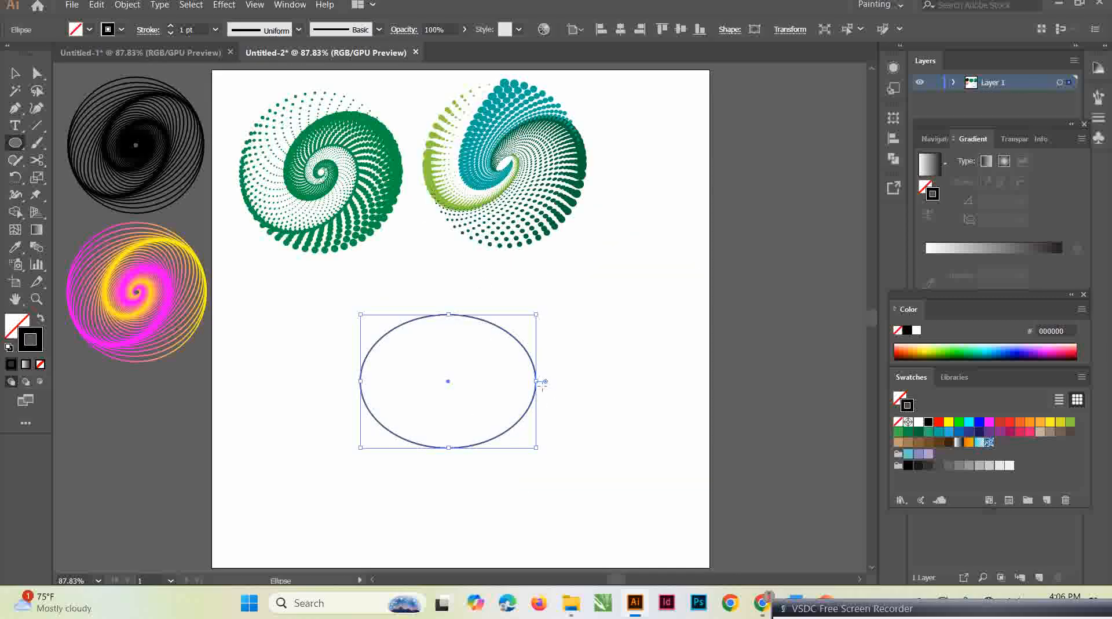
left_click_drag(539, 381, 527, 380)
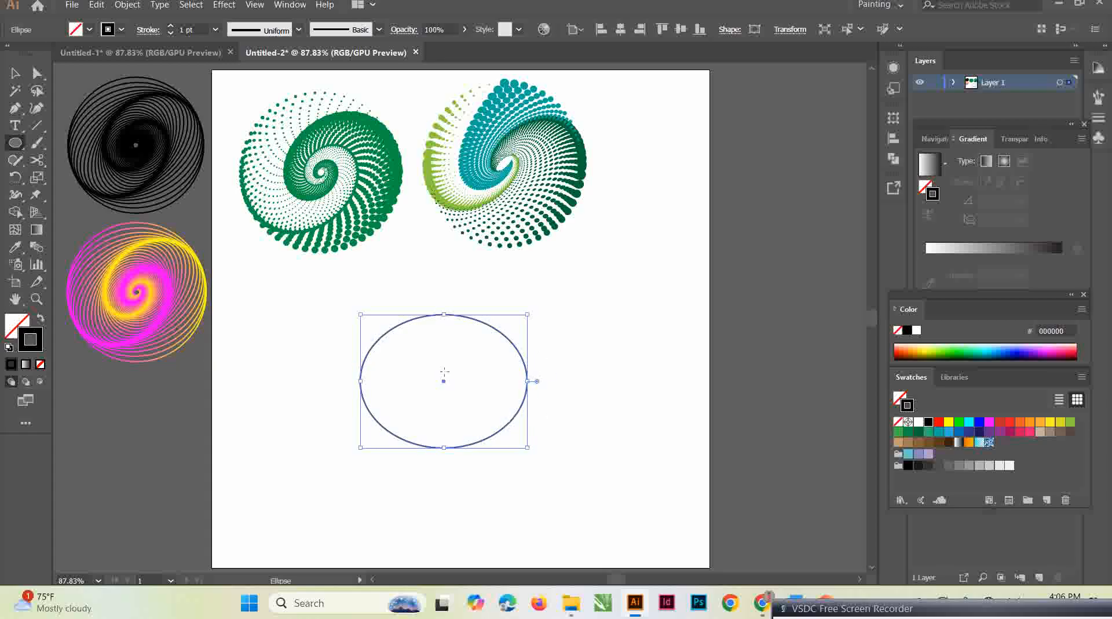
Apply a linear gradient to the ellipse's stroke and set its starting colour to RGB Magenta
left_click(25, 369)
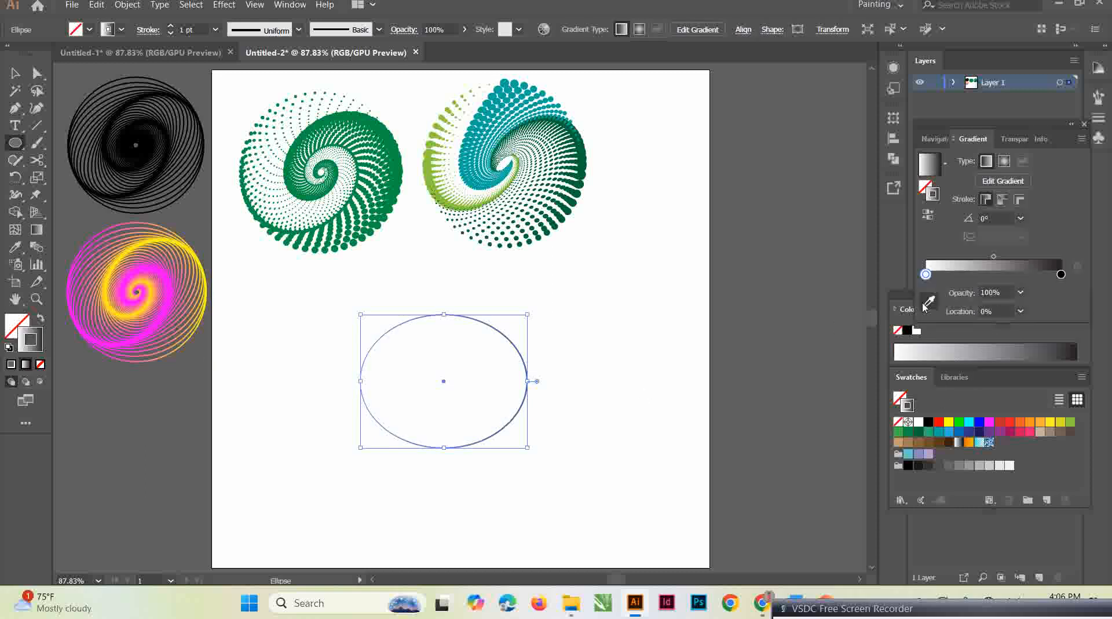
left_click(989, 423)
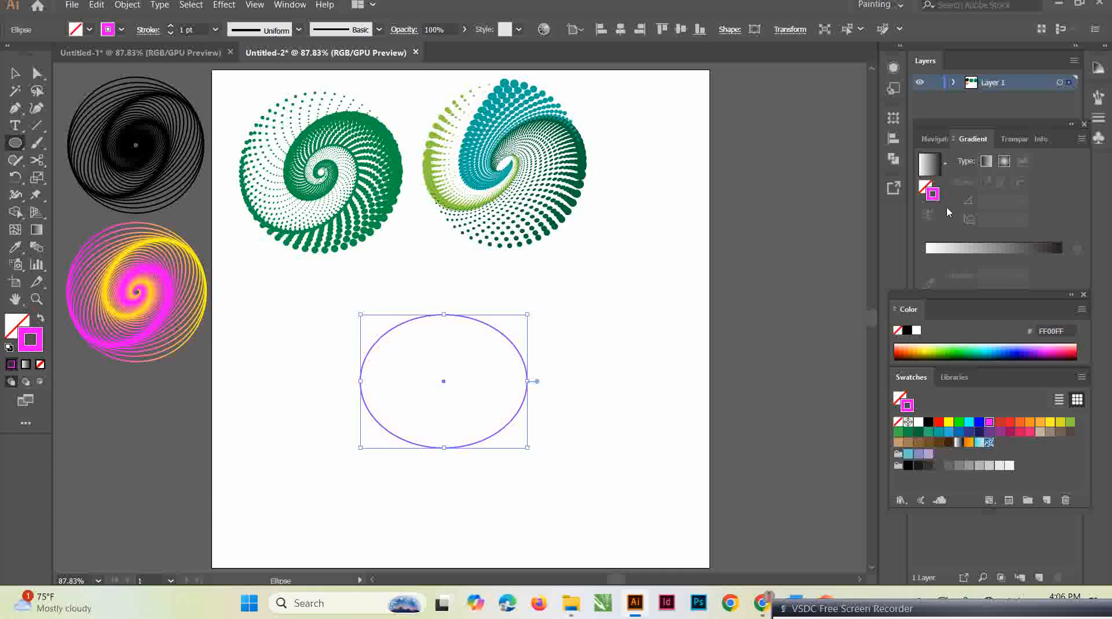
left_click(940, 250)
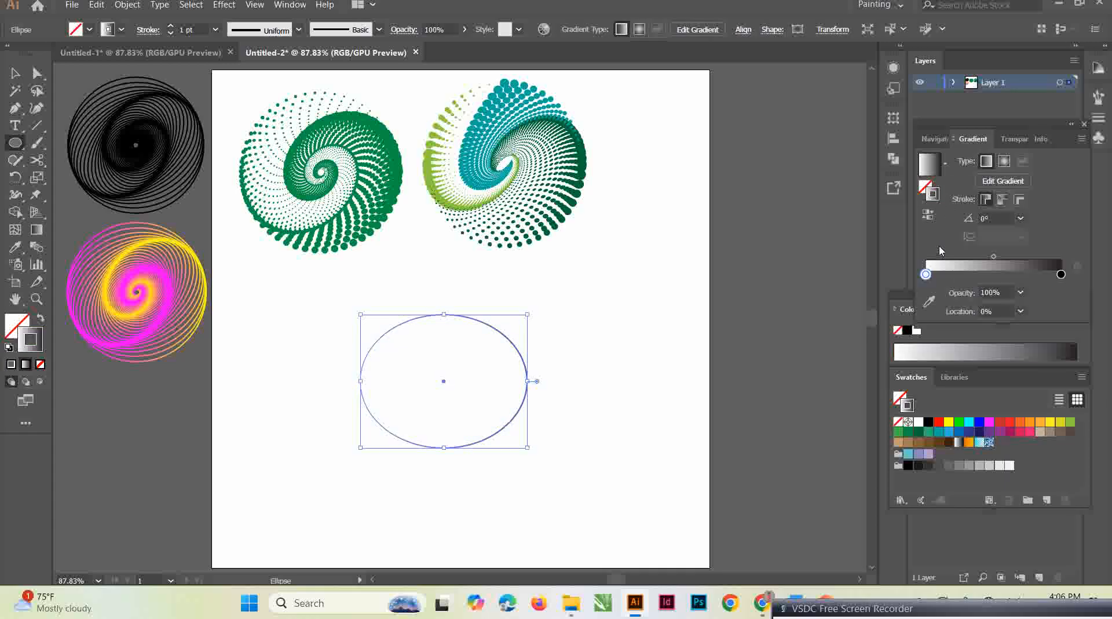
double_click(926, 274)
left_click(967, 323)
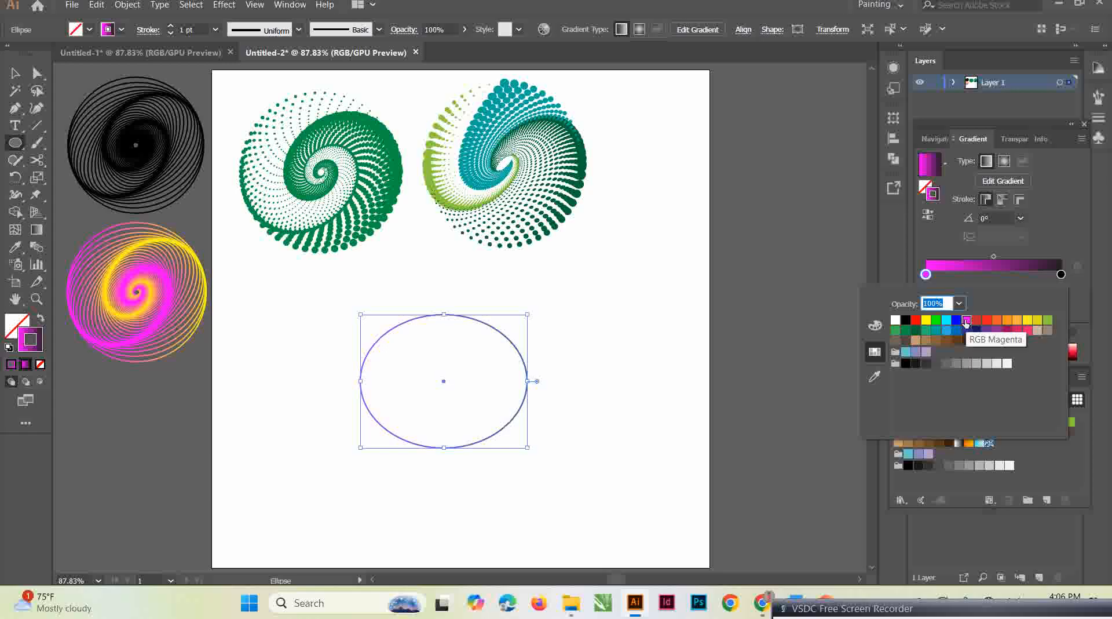
Set the end colour of the ellipse's stroke gradient to yellow FCEE21
left_click(1063, 275)
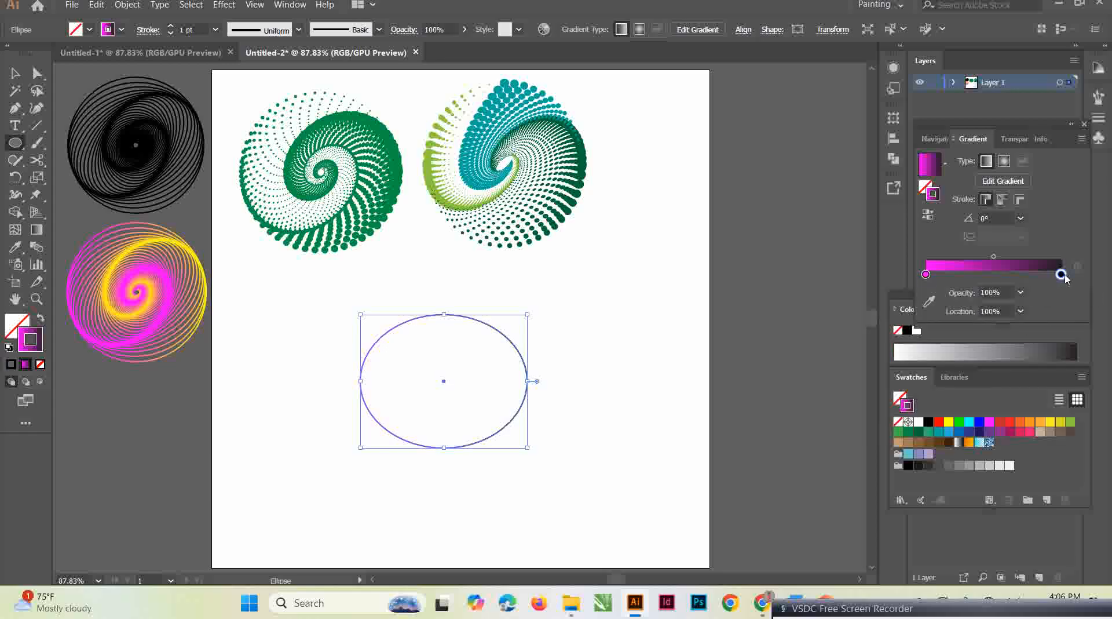
double_click(1062, 275)
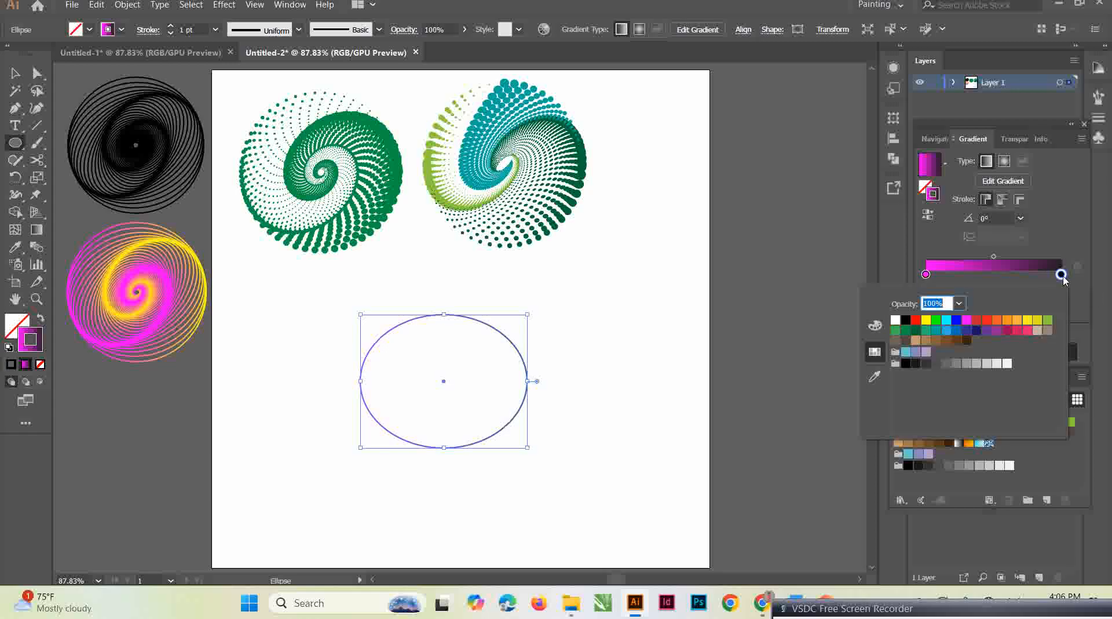
left_click(1028, 319)
key("Escape")
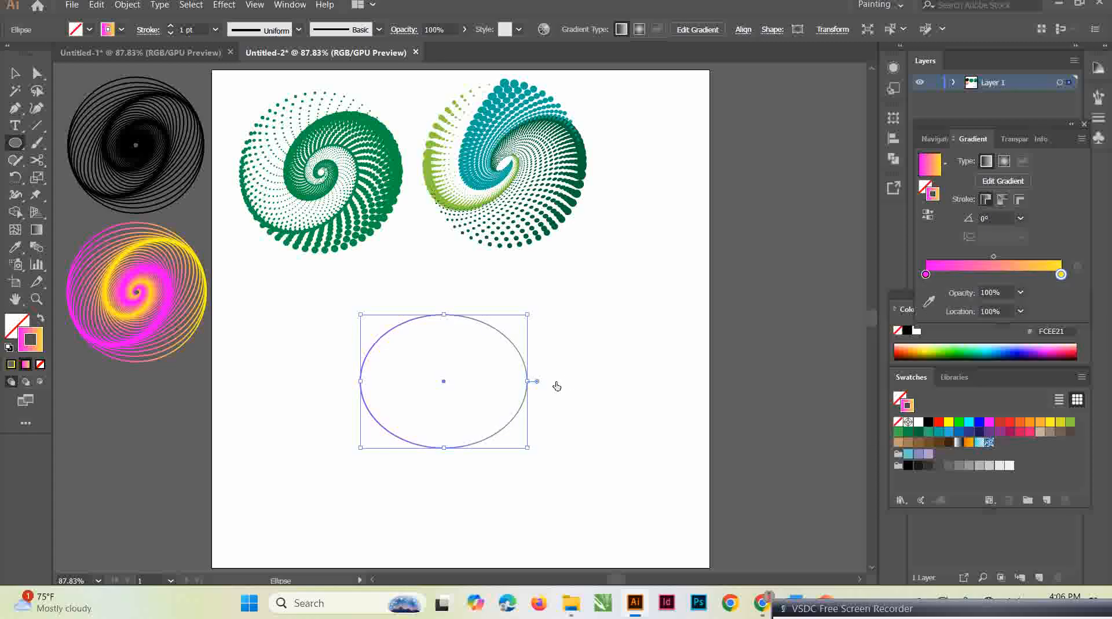
Check the overlapping rings in Untitled-1, and duplicate the gradient ellipse in Untitled-2 so the copy overlaps its right half
left_click(178, 53)
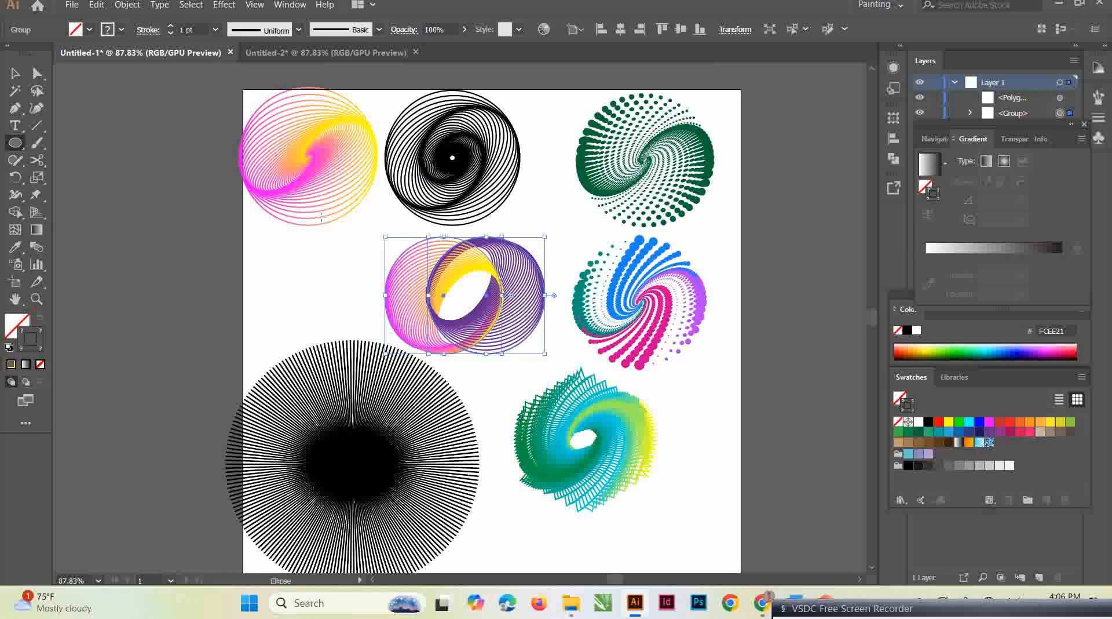
left_click(314, 58)
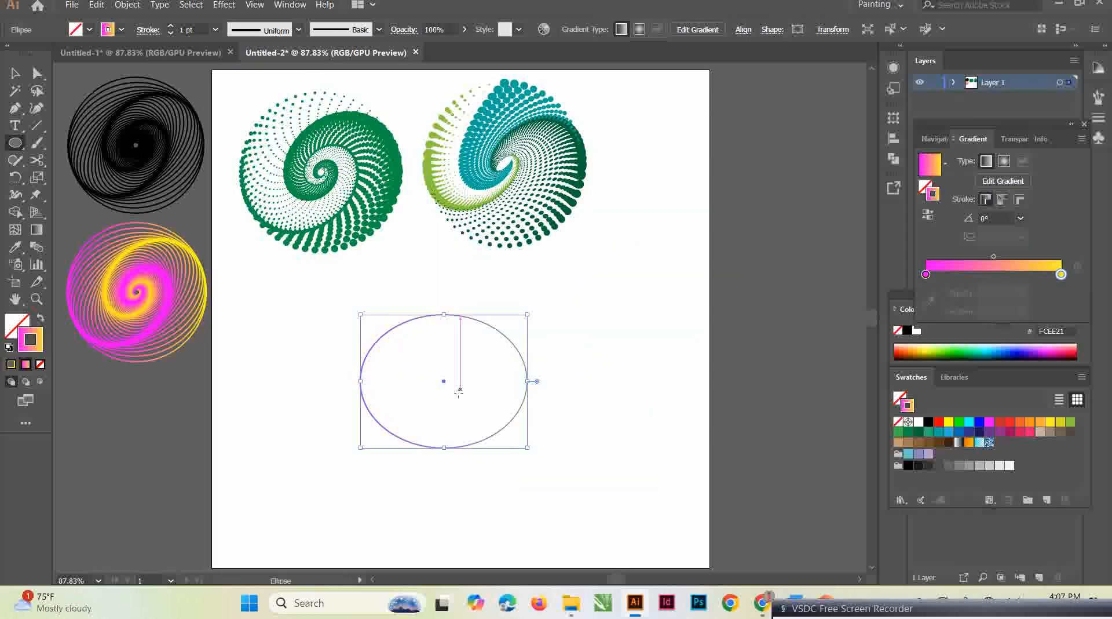
left_click(16, 73)
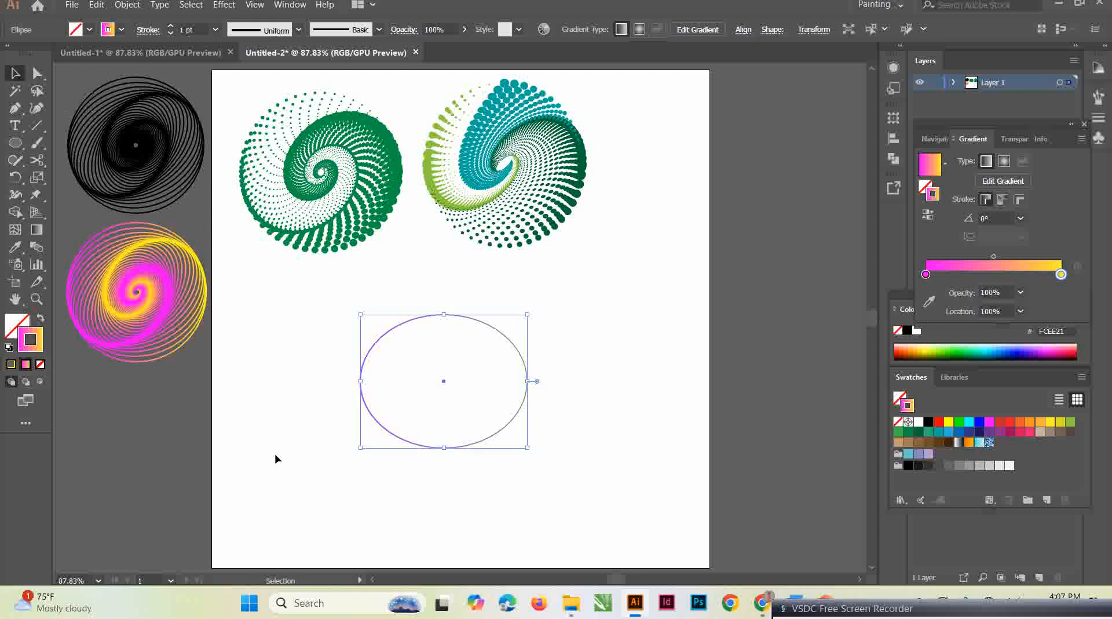
key("a")
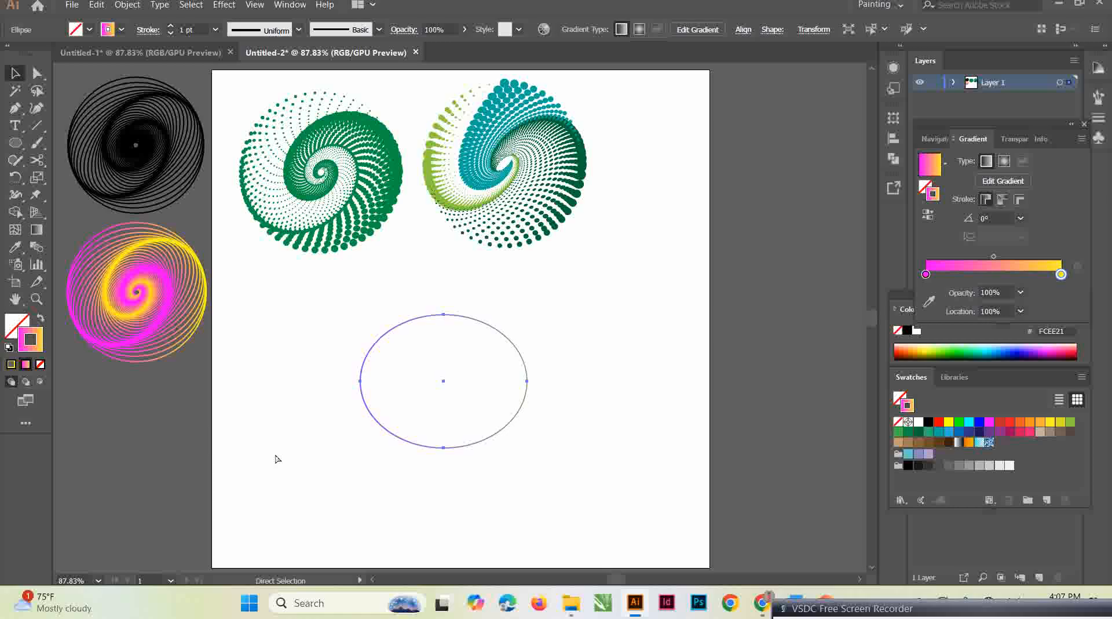
key("v")
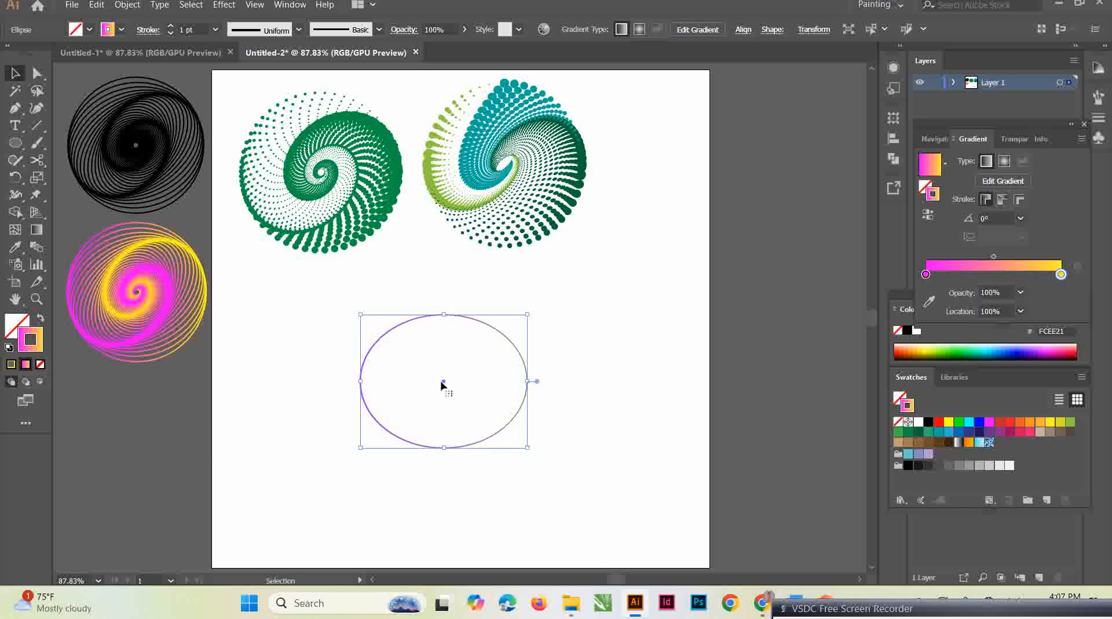
left_click_drag(444, 382, 504, 389)
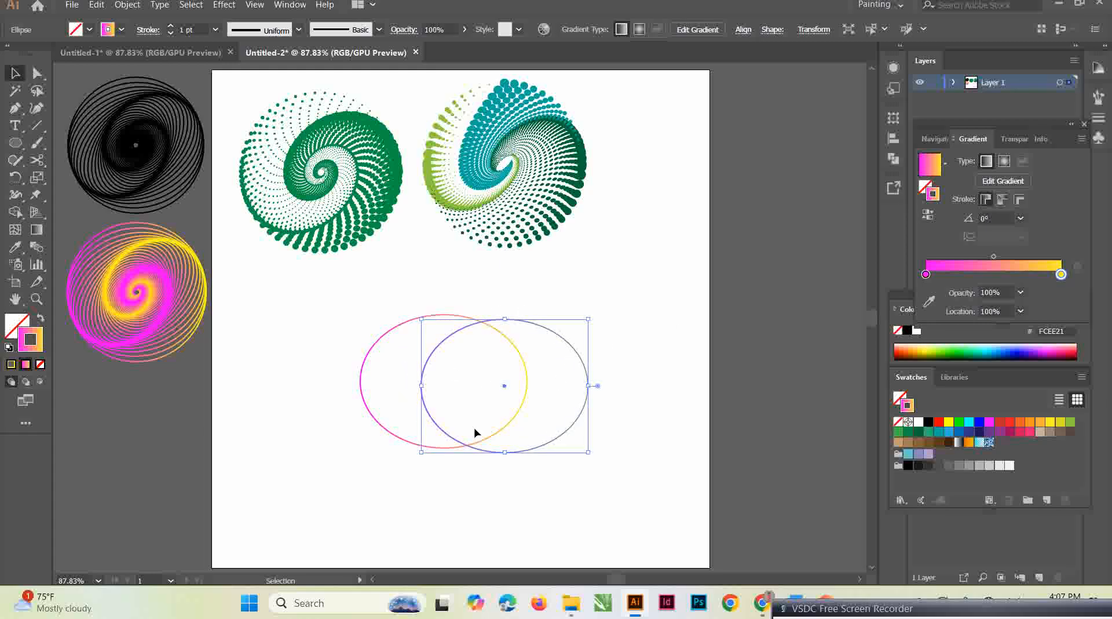
Colour the duplicated ellipse's stroke solid purple 662D91
left_click(121, 30)
left_click(142, 64)
left_click(646, 436)
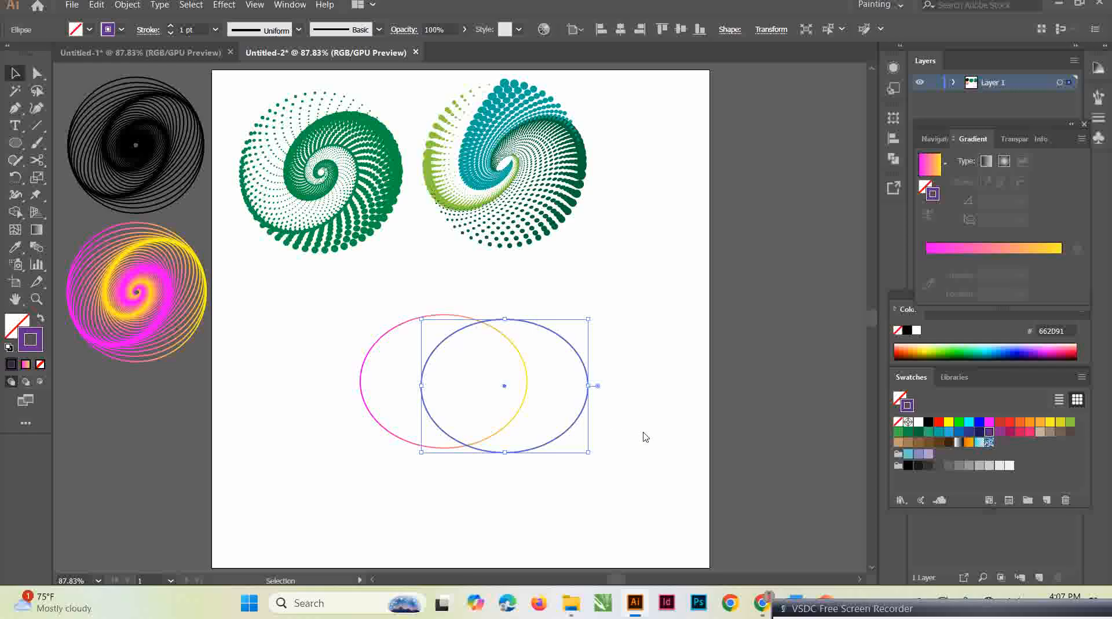
Select the gradient and purple ellipses together and group them
left_click(643, 436)
left_click_drag(355, 312, 618, 462)
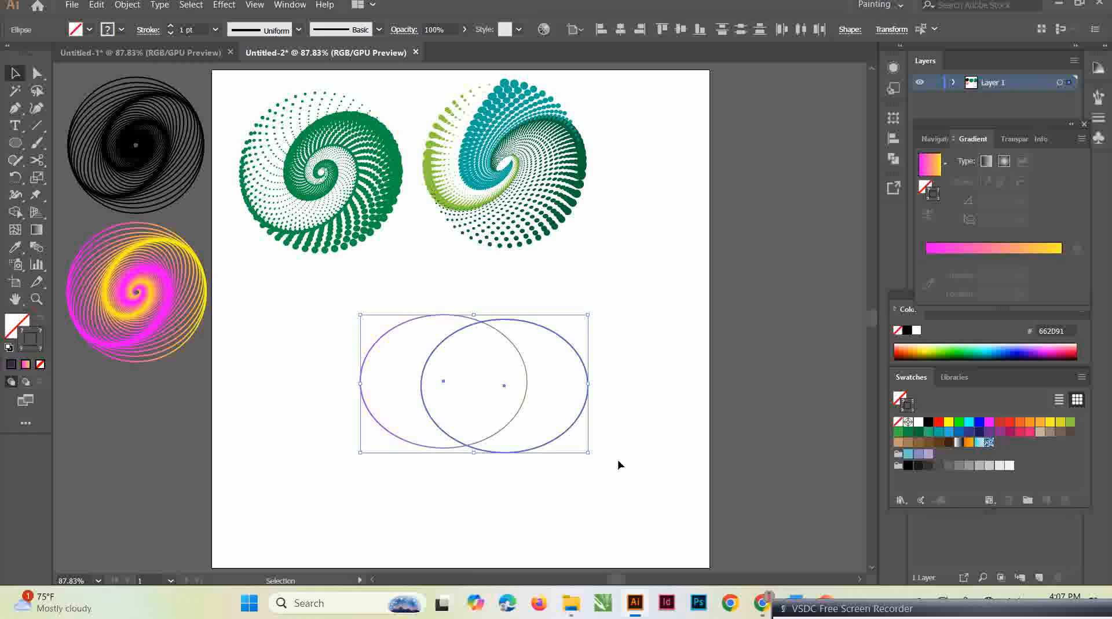
key("ctrl+g")
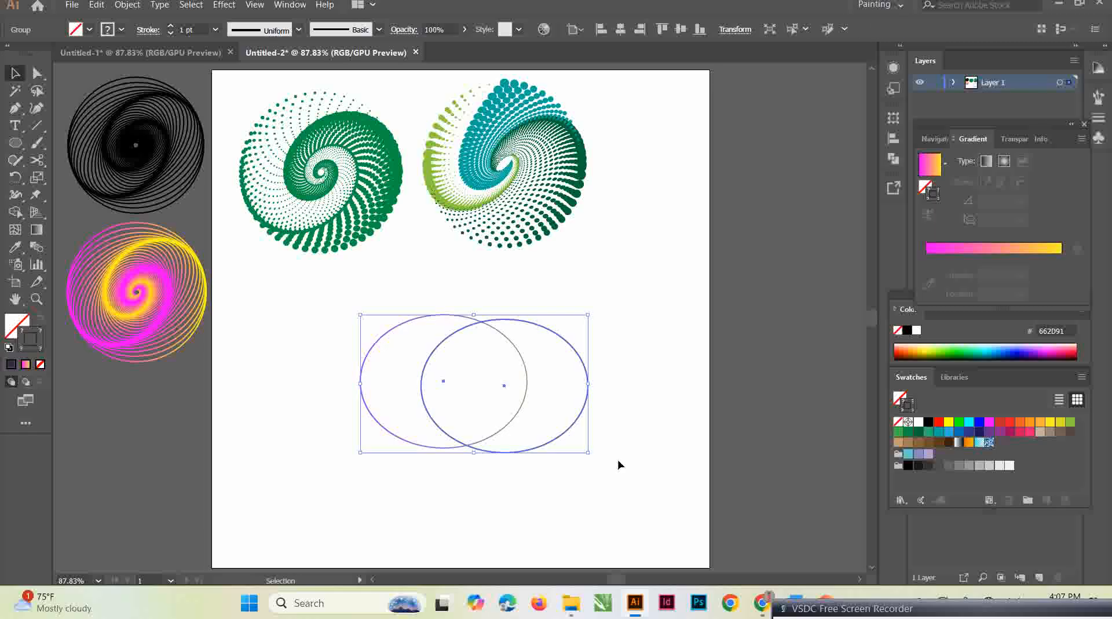
Try reapplying the last-used Transform effect to the ellipse group, and undo it
left_click(224, 5)
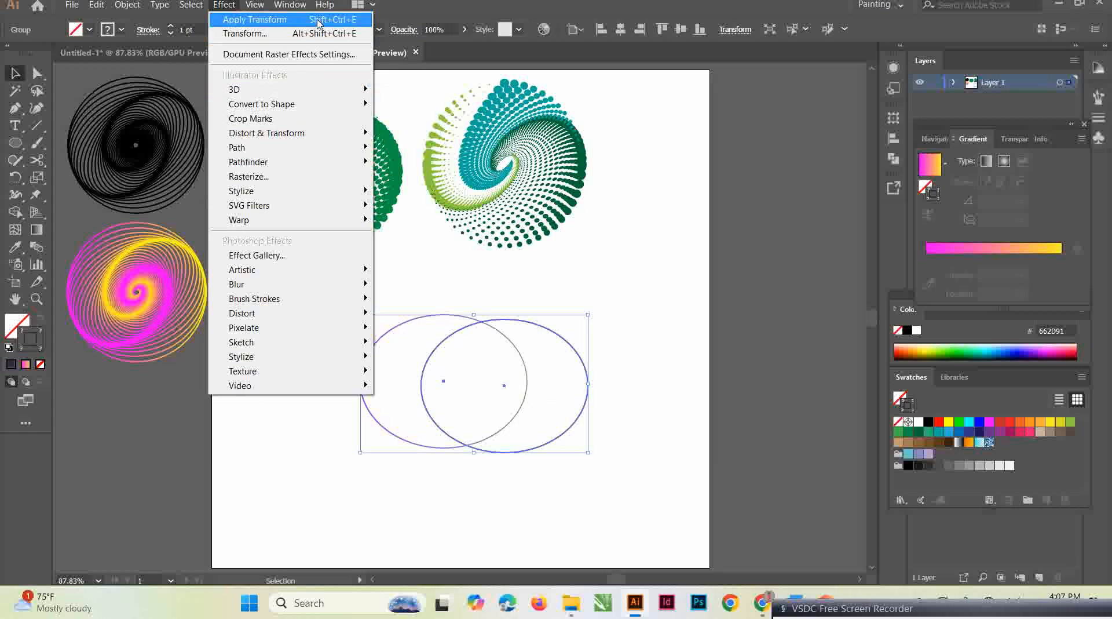
mouse_move(314, 133)
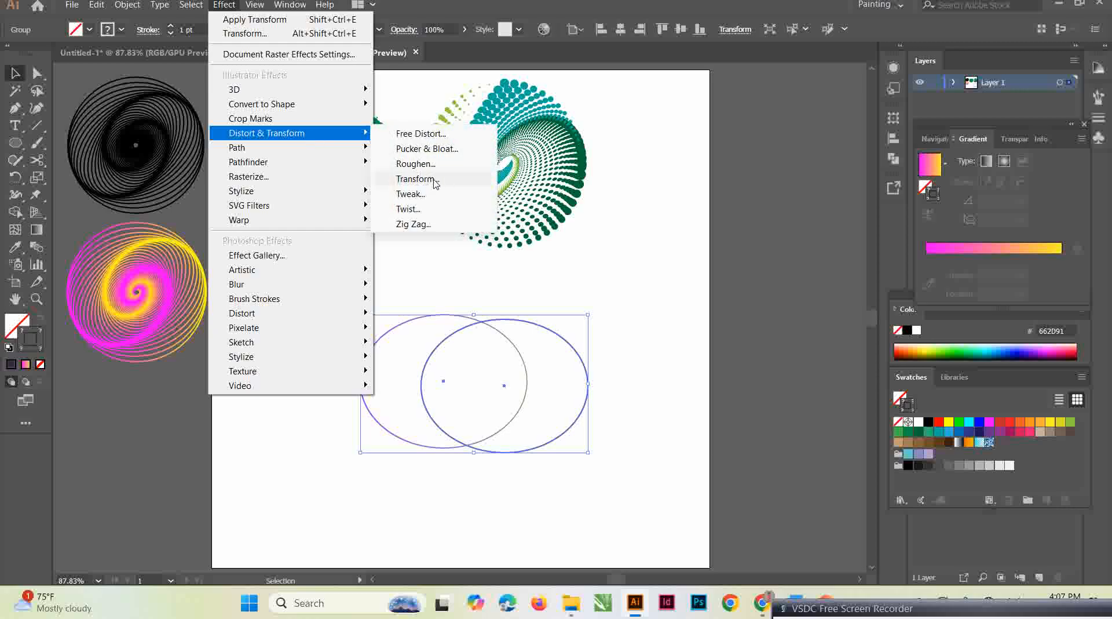
left_click(288, 21)
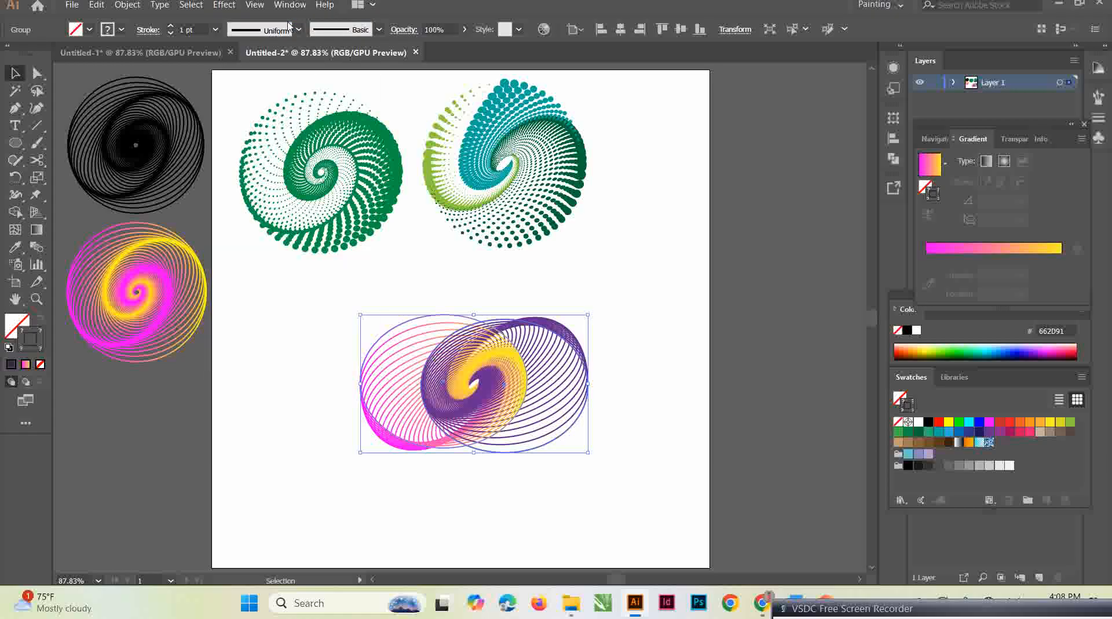
left_click(96, 5)
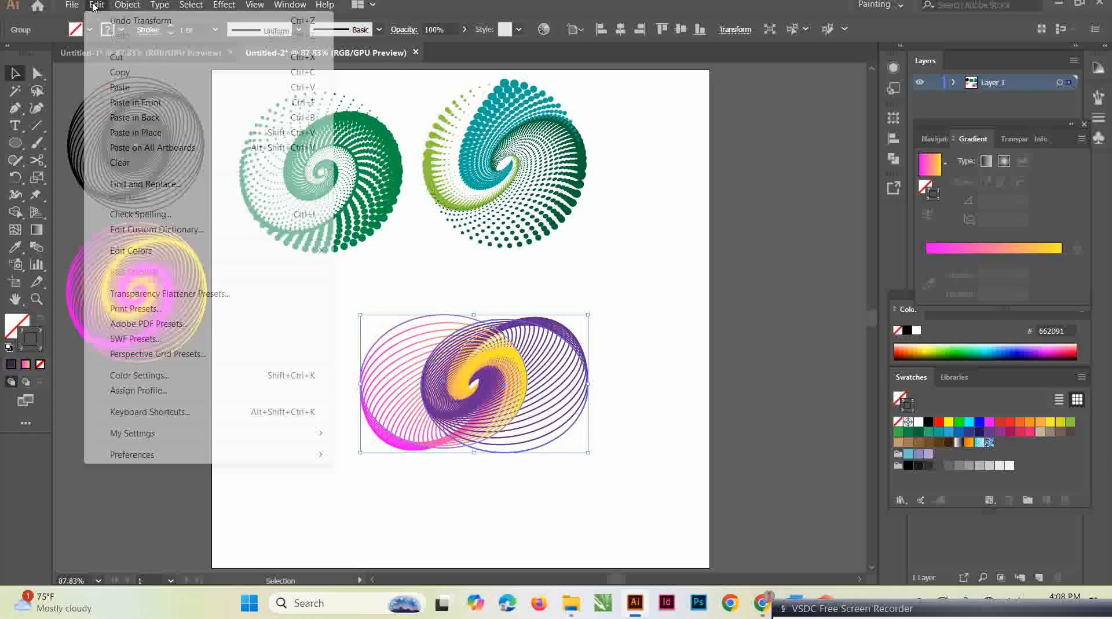
left_click(133, 22)
Start a new Transform effect on the ellipse group with preview enabled and a vertical scale of 97%
left_click(224, 5)
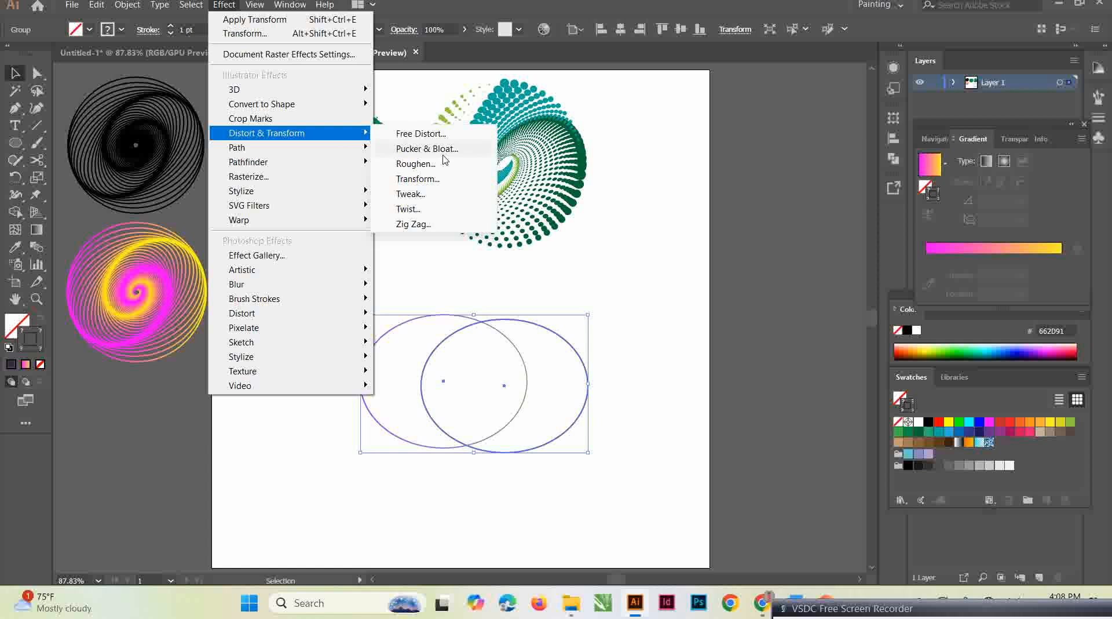
left_click(463, 181)
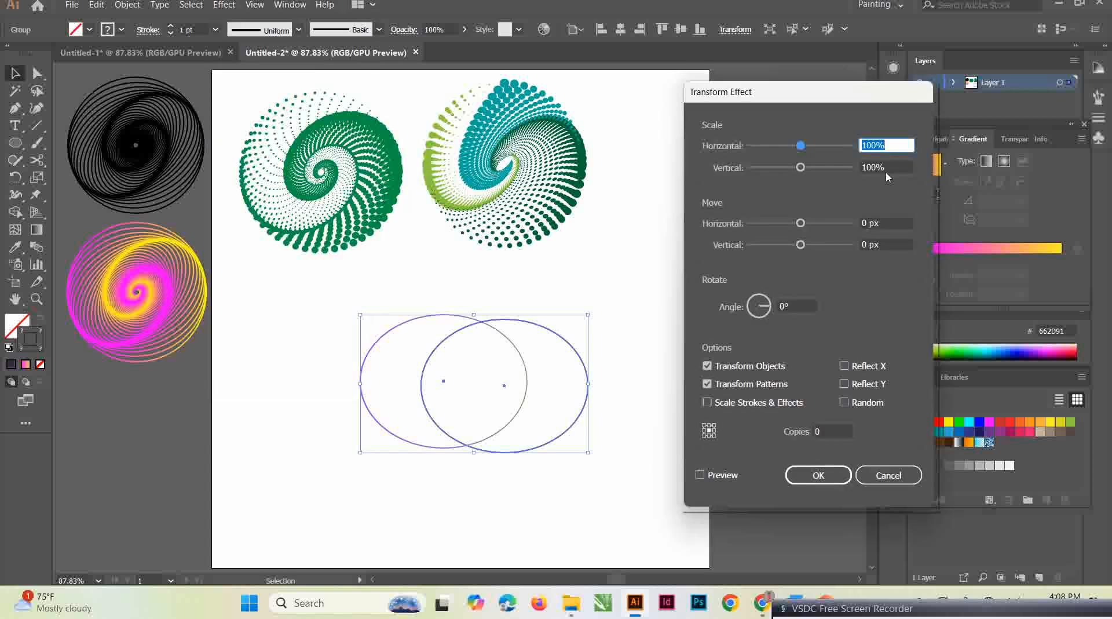
left_click(878, 168)
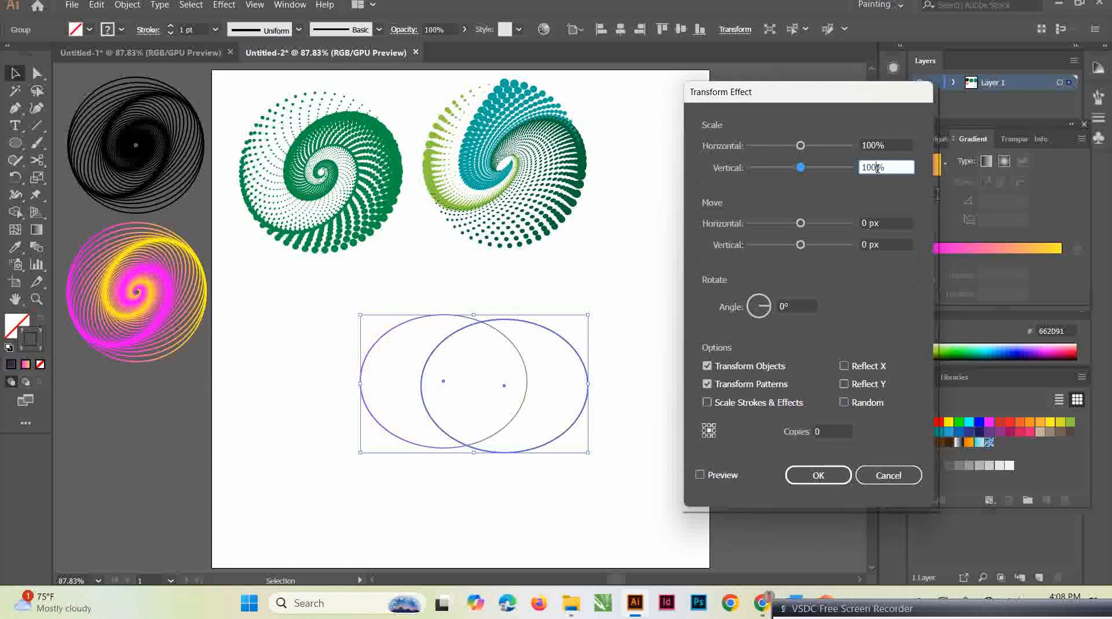
left_click(700, 476)
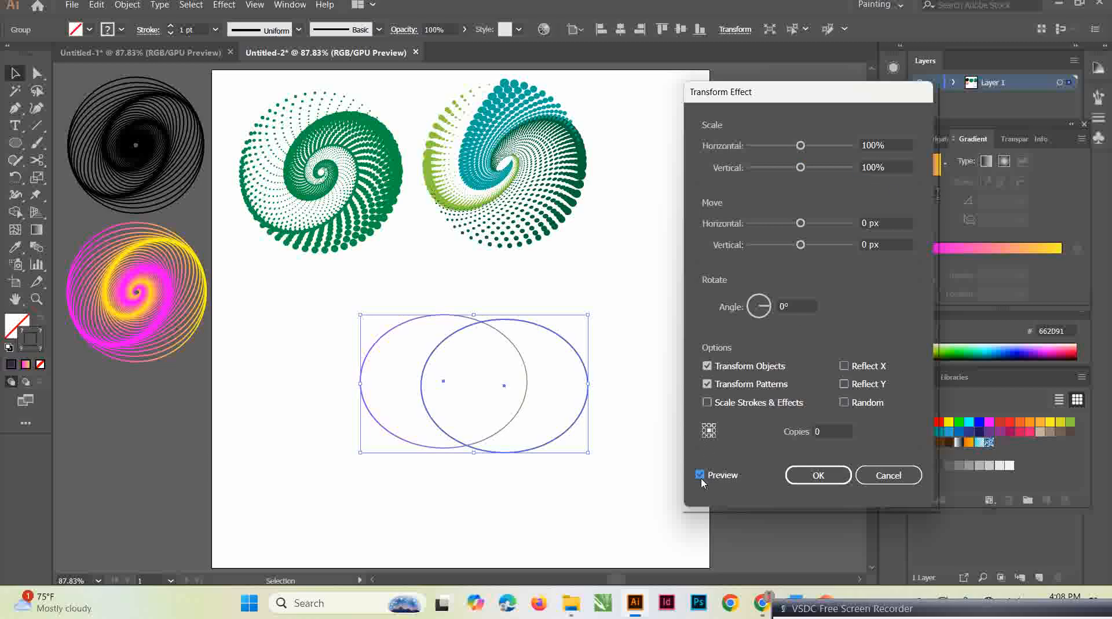
left_click(875, 167)
key("BackSpace")
key("BackSpace")
key("BackSpace")
type("92")
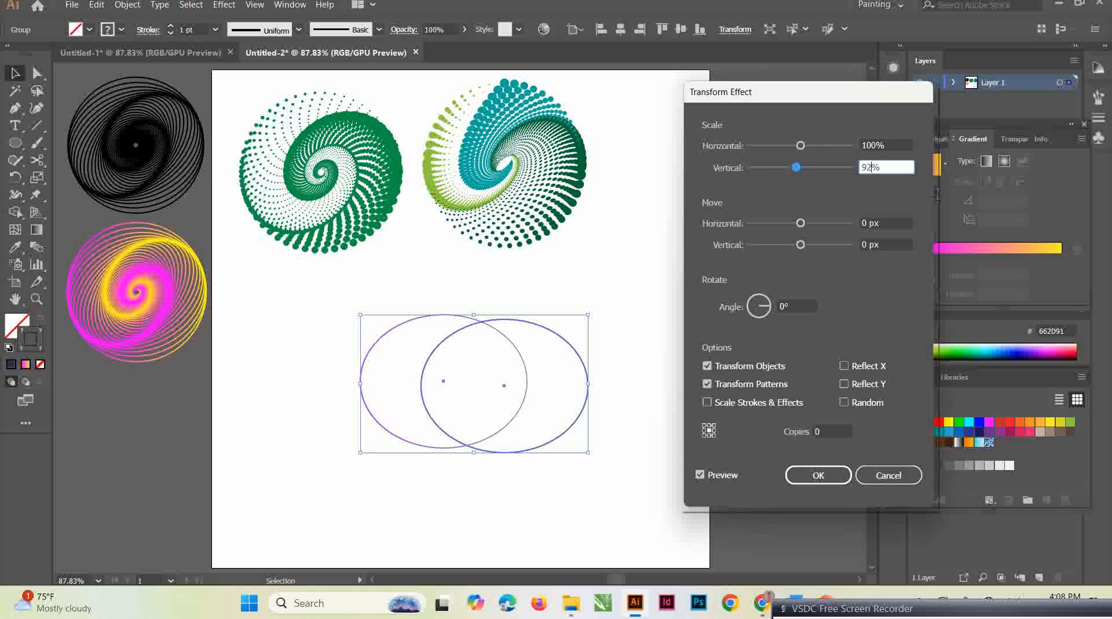
key("BackSpace")
type("7")
Try a rotation angle of 3° with 55 copies and refresh the preview
left_click(787, 307)
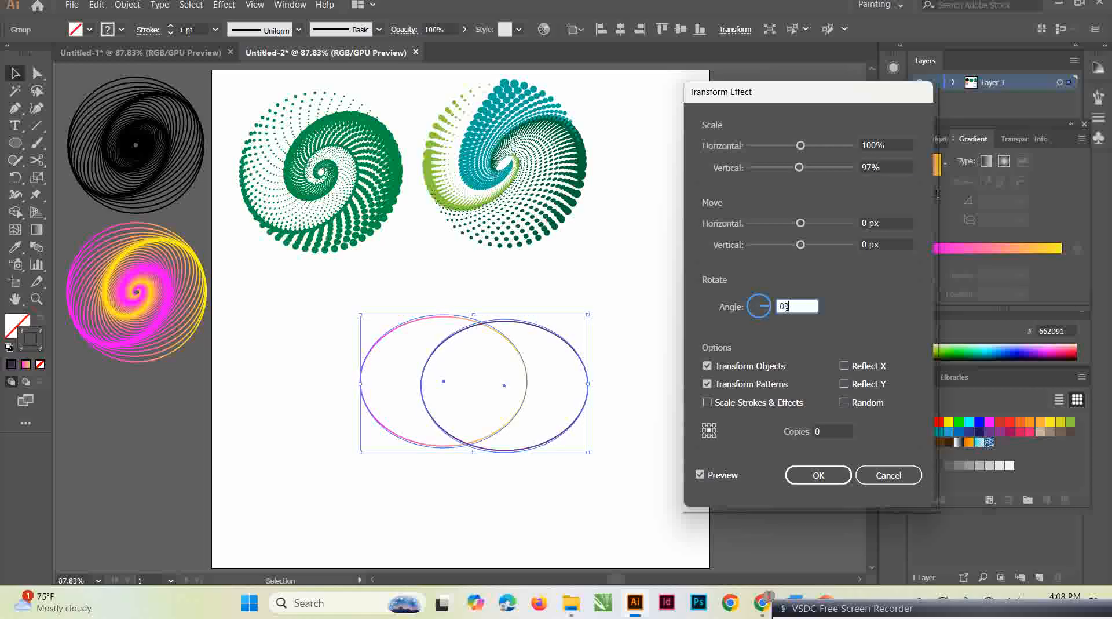
key("BackSpace")
type("3")
left_click(825, 425)
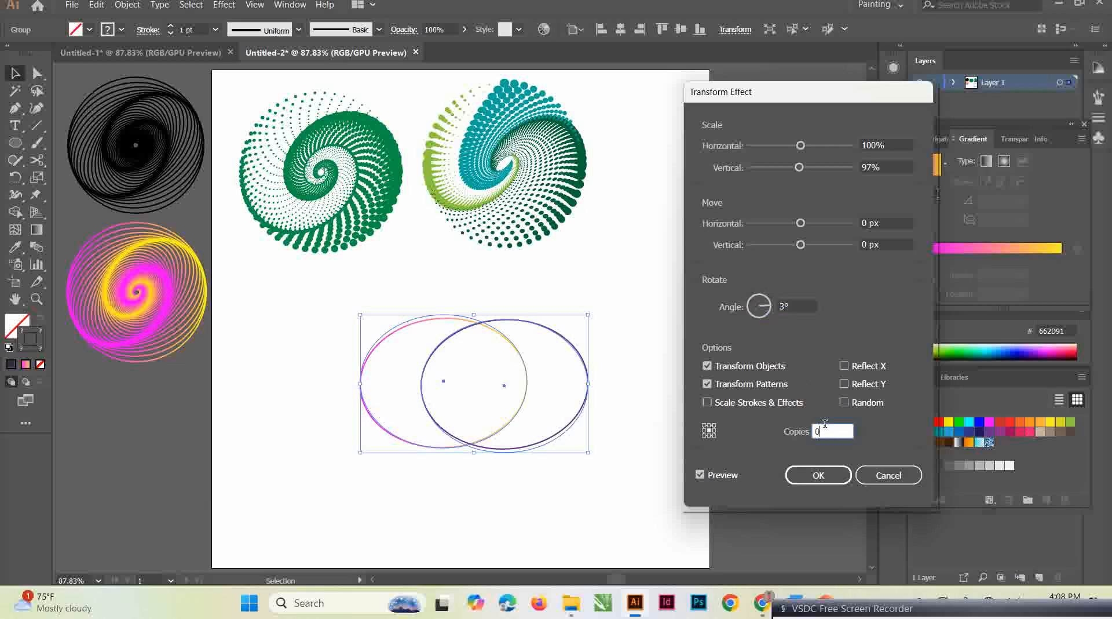
type("55")
left_click(700, 474)
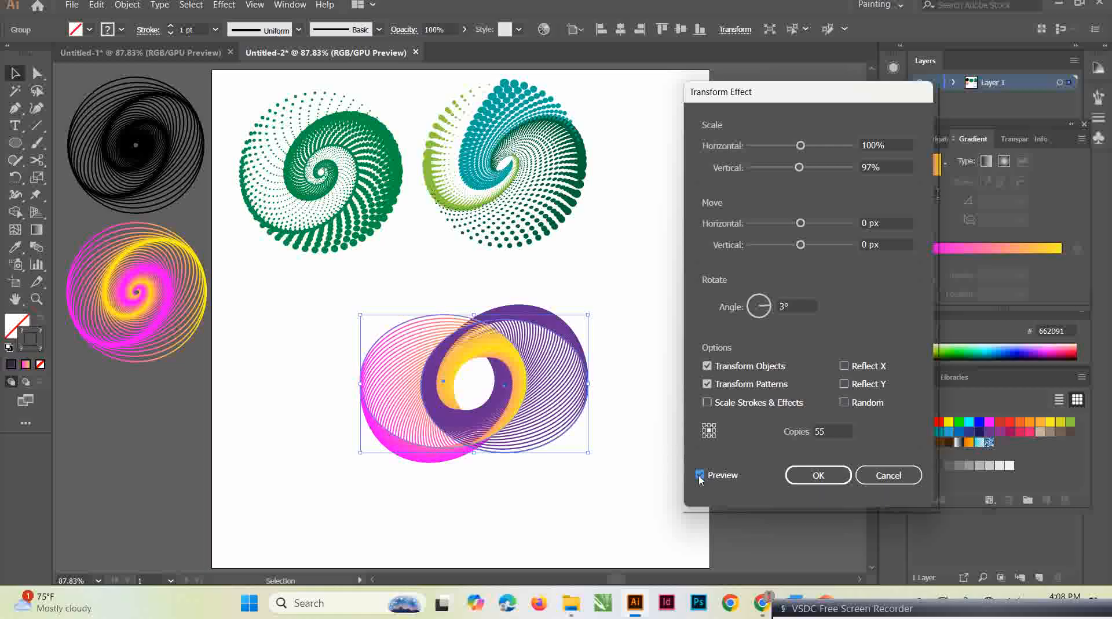
Compare the ring pattern in the preview with 40 copies and with 60 copies
left_click(828, 431)
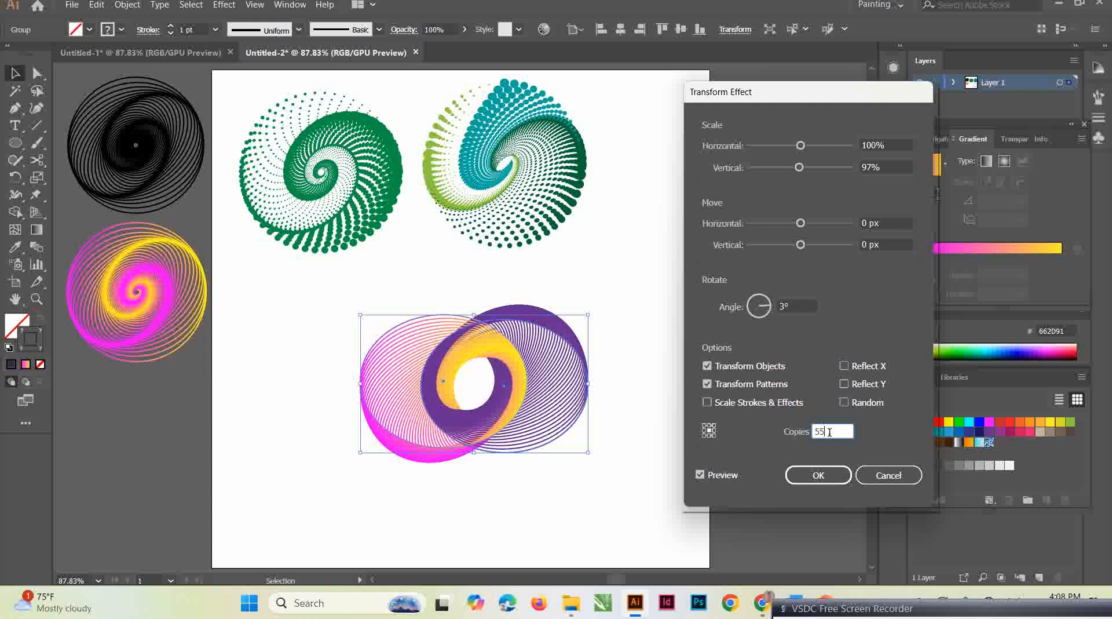
key("BackSpace")
key("BackSpace")
type("40")
left_click(700, 475)
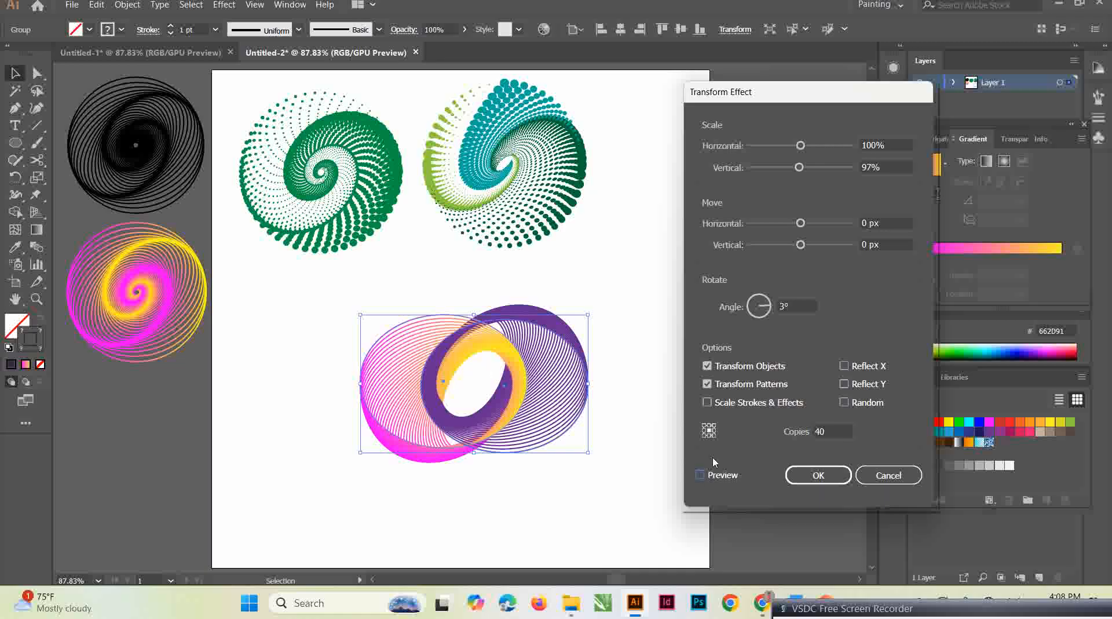
double_click(832, 431)
key("BackSpace")
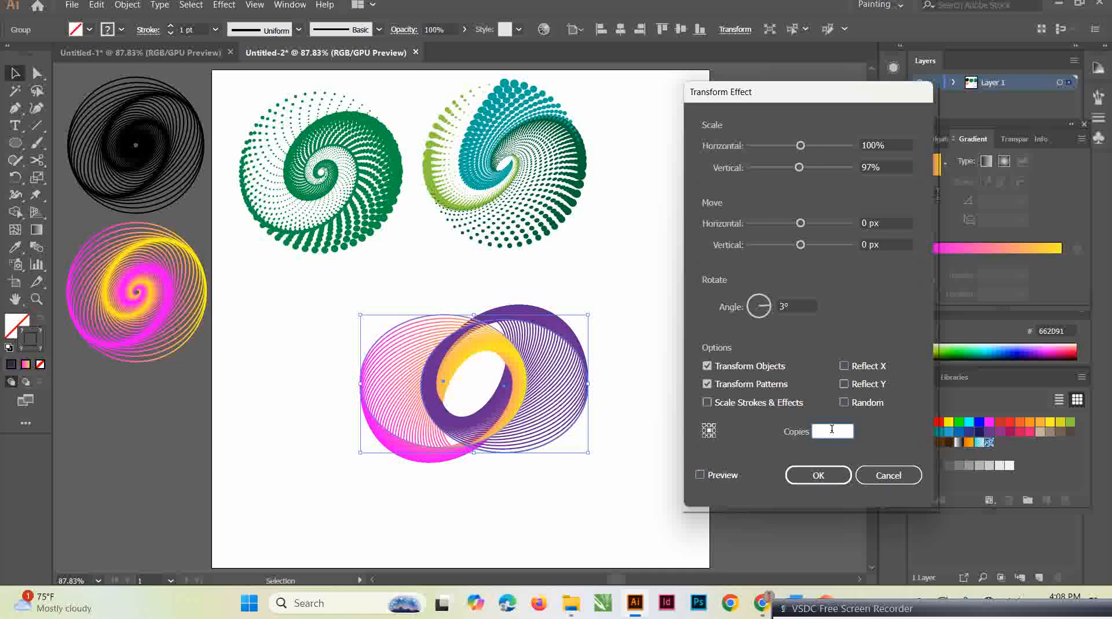
type("60")
left_click(702, 475)
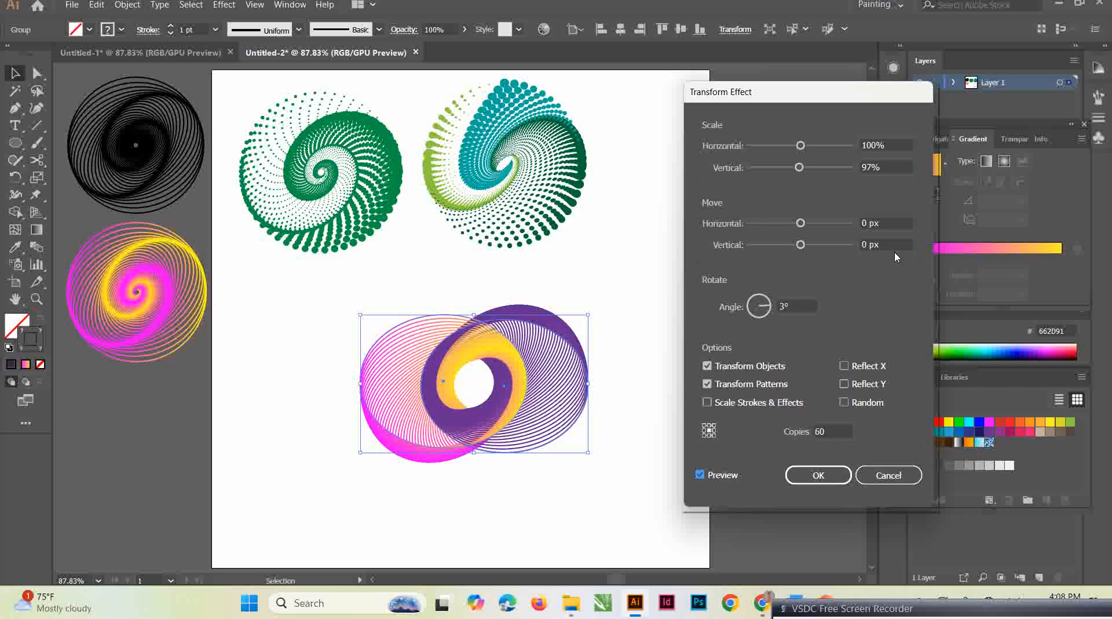
Test the vertical scale at 100%, return it to 97%, and try a 5° rotation angle
left_click_drag(801, 168, 804, 168)
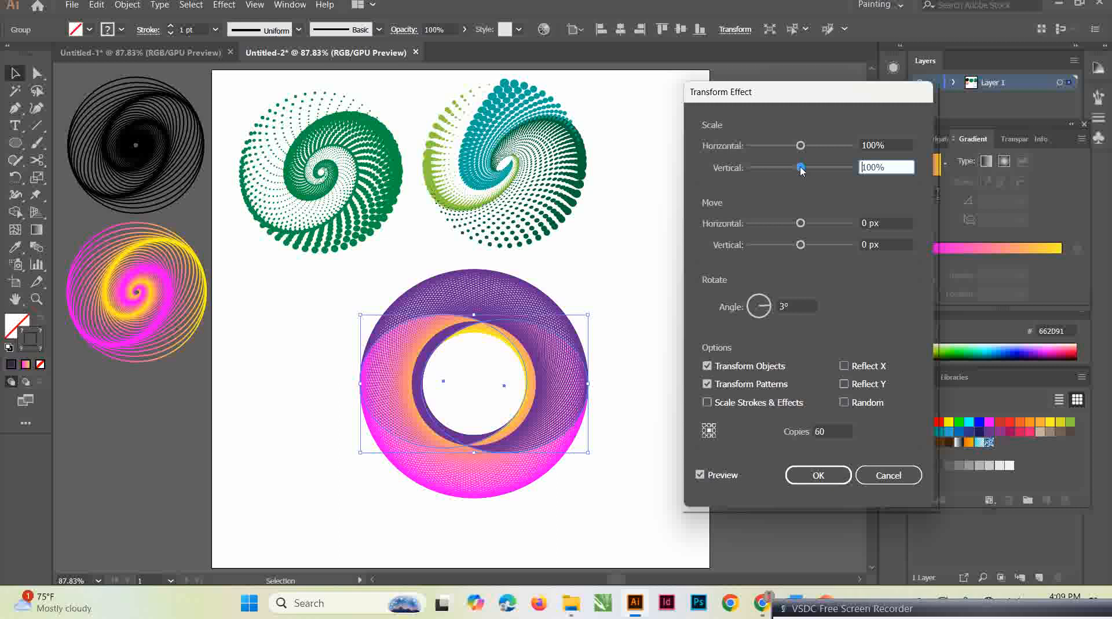
mouse_move(801, 167)
left_mouse_down()
mouse_move(789, 169)
mouse_move(800, 169)
left_mouse_up()
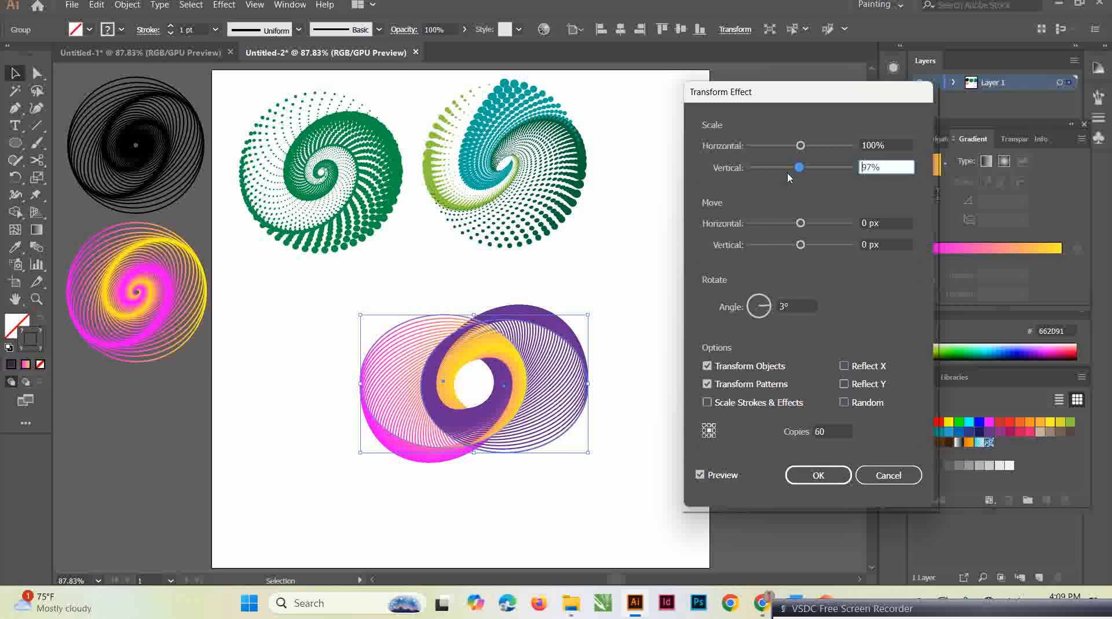
left_click(783, 306)
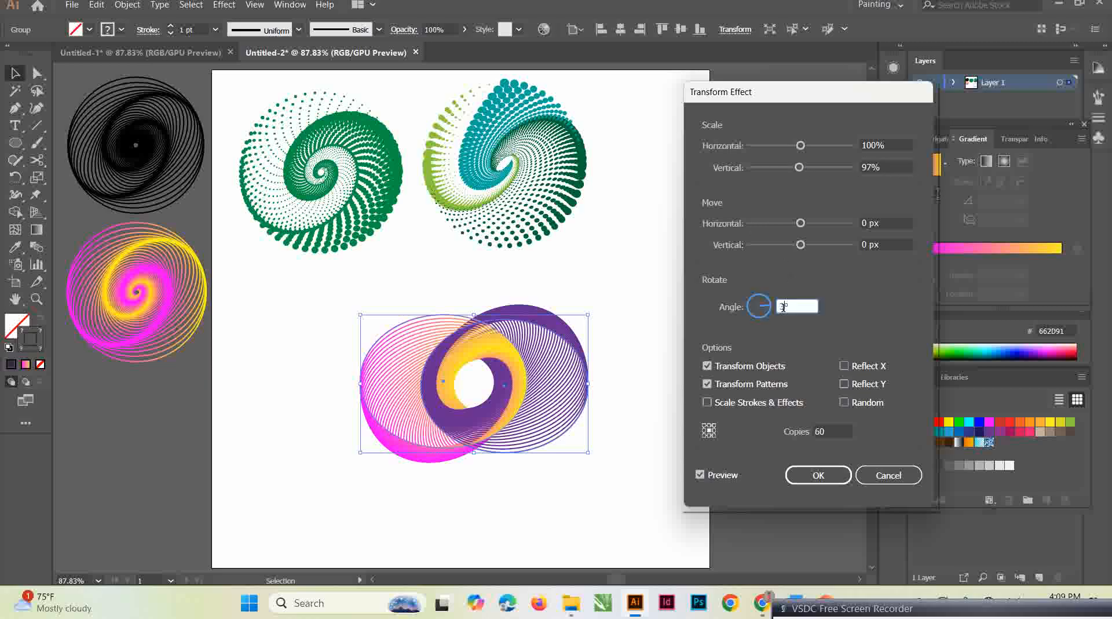
key("BackSpace")
type("5")
left_click(825, 430)
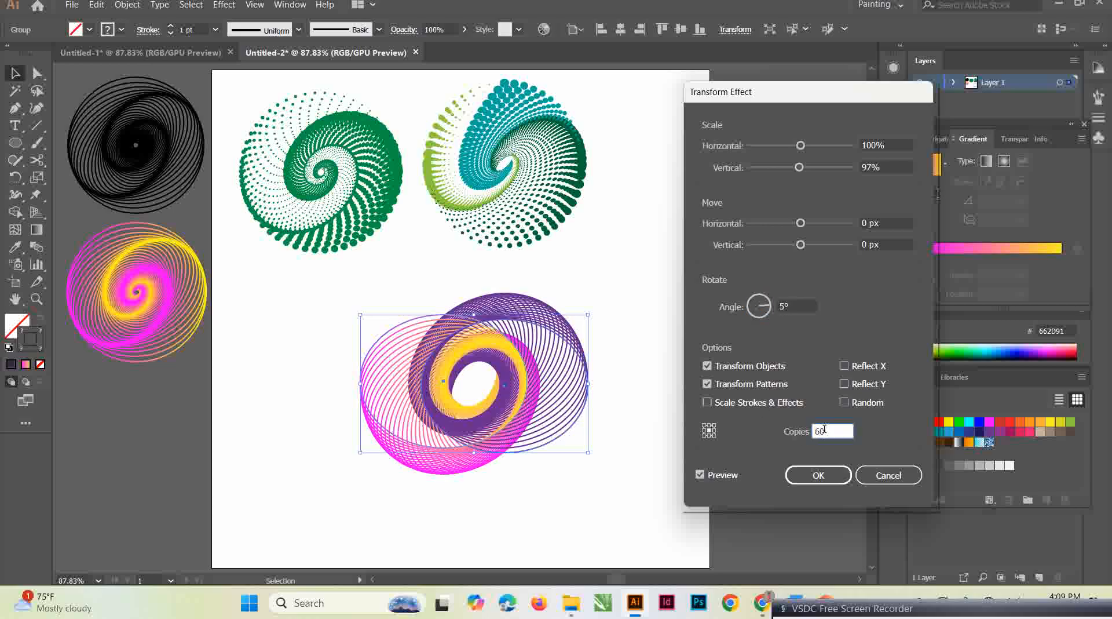
Set the Transform effect's rotation angle to 2° and its vertical scale to 98%
left_click(785, 303)
type("2")
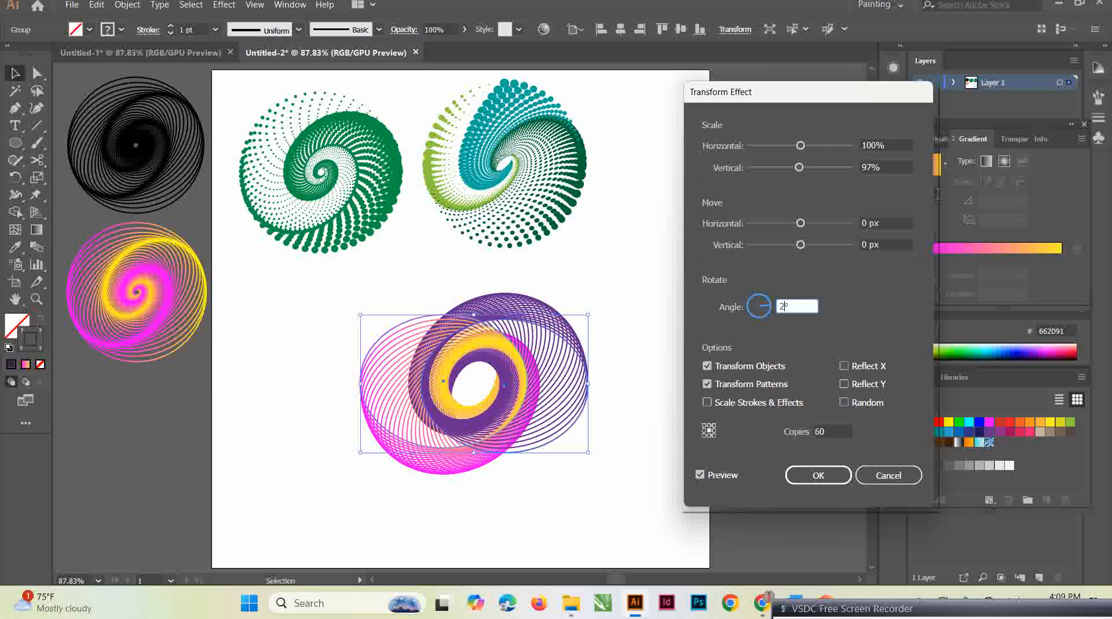
left_click(830, 430)
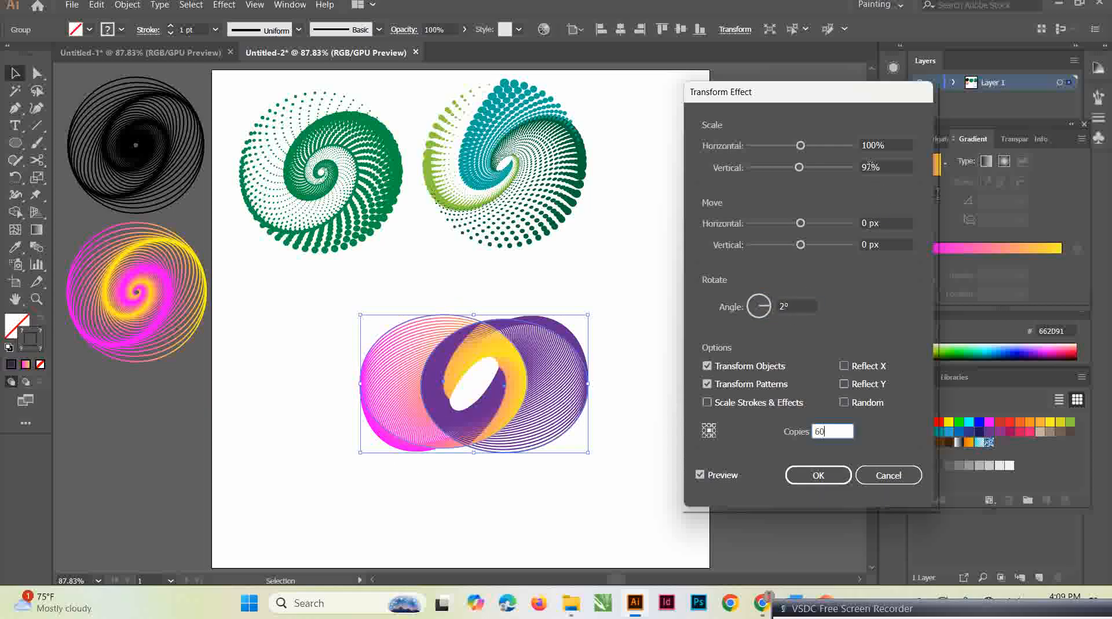
left_click(871, 167)
key("BackSpace")
type("8")
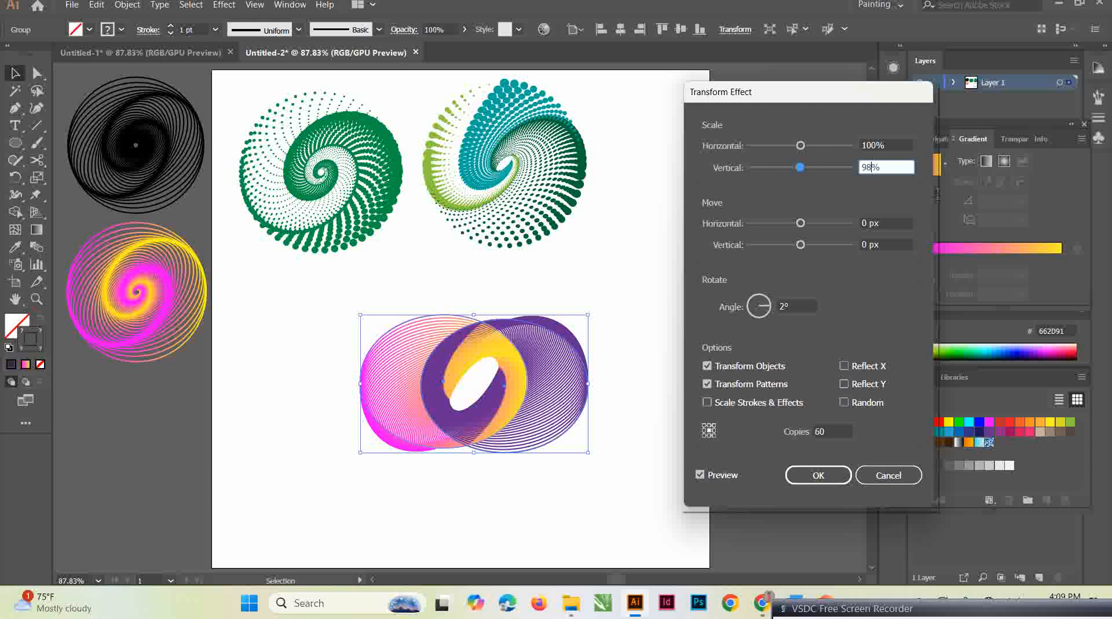
Set the Transform effect to 75 copies and a rotation angle of 5°
left_click(833, 430)
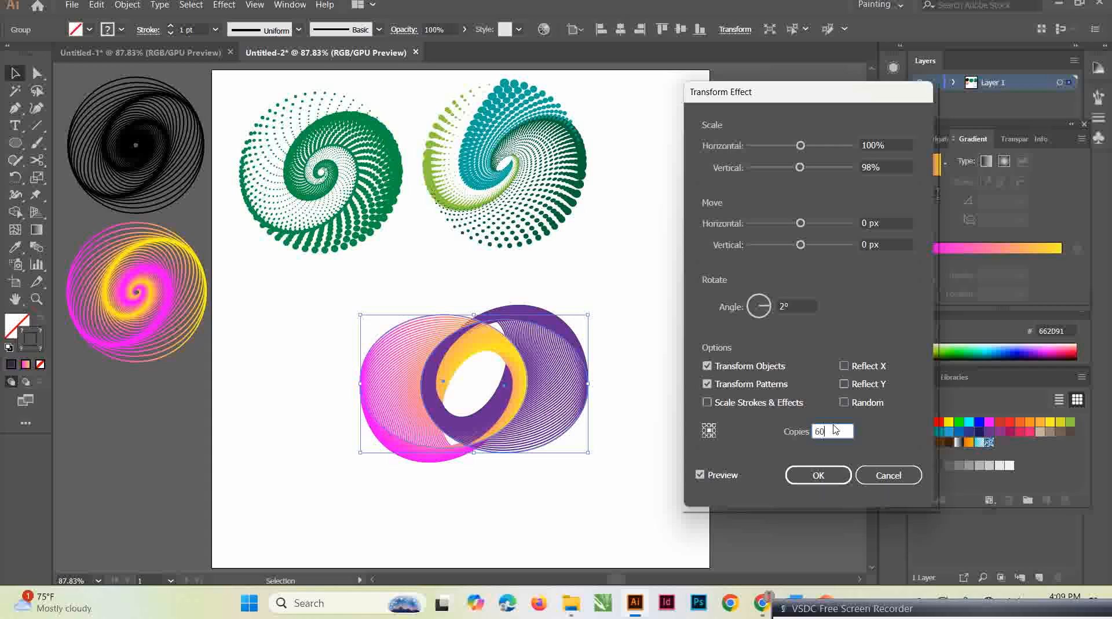
type("75")
left_click(702, 476)
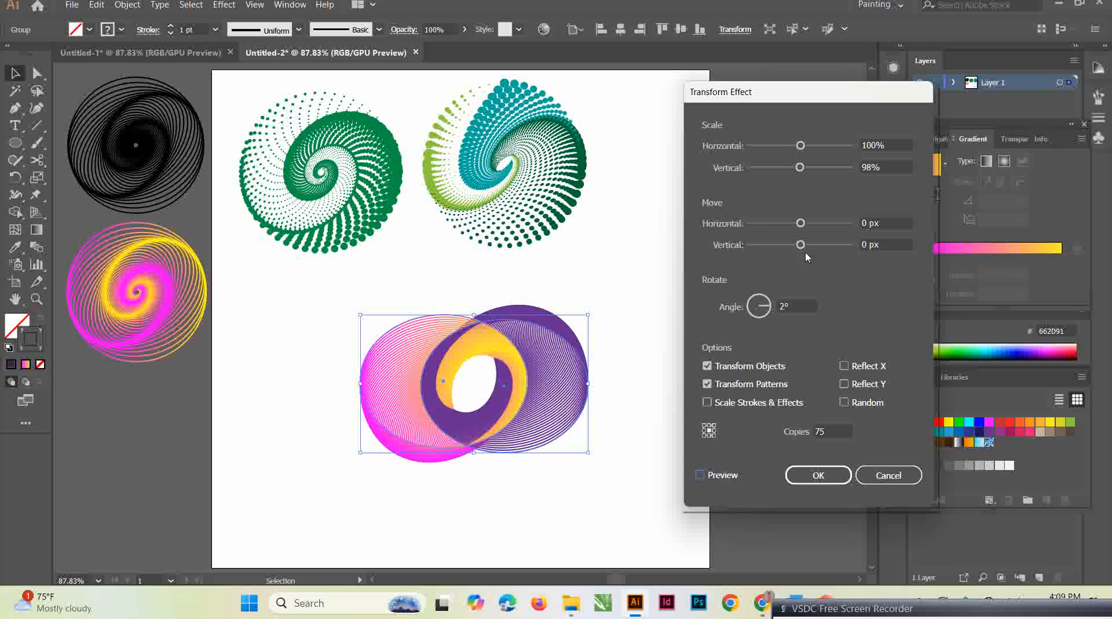
left_click(783, 304)
type("5")
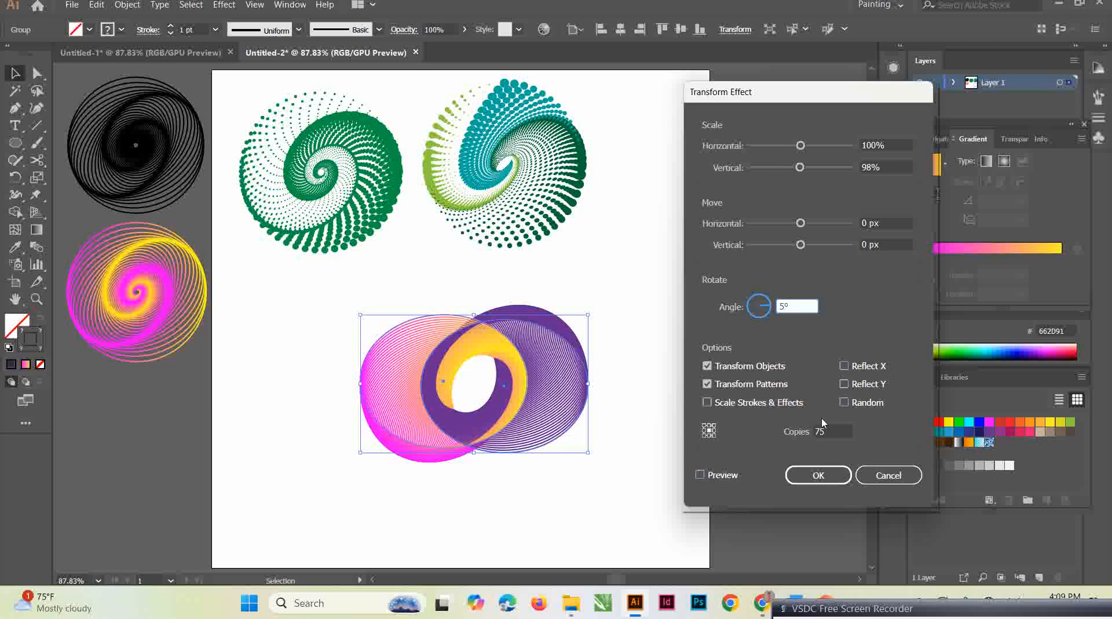
Apply the Transform effect to the grouped ellipses, undo it, and check the reference ring pattern in Untitled-1
left_click(818, 478)
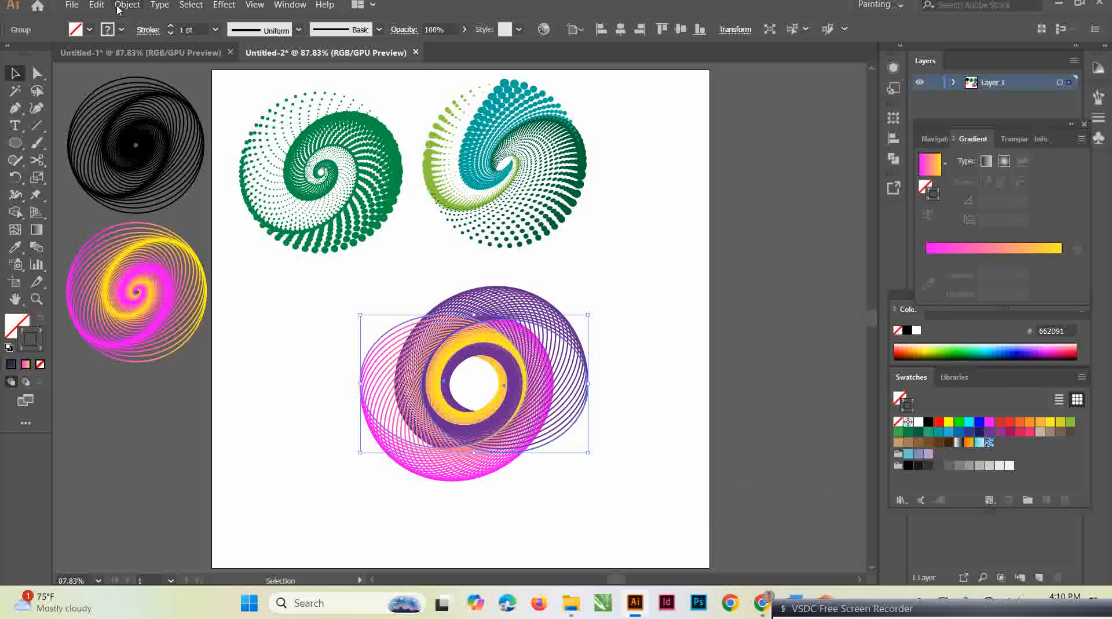
left_click(96, 5)
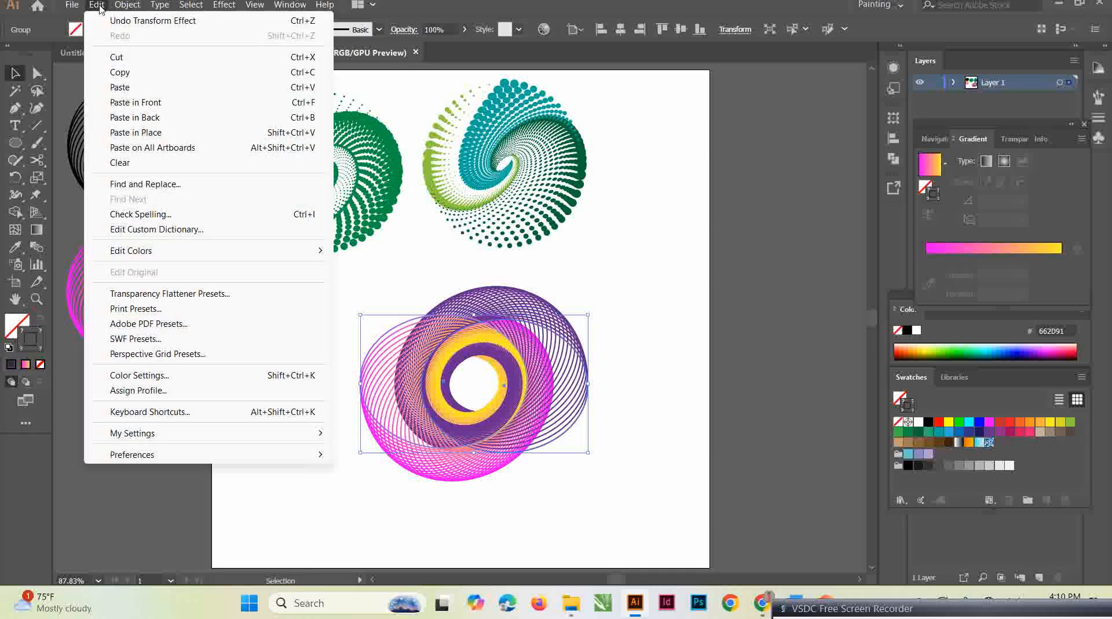
left_click(113, 21)
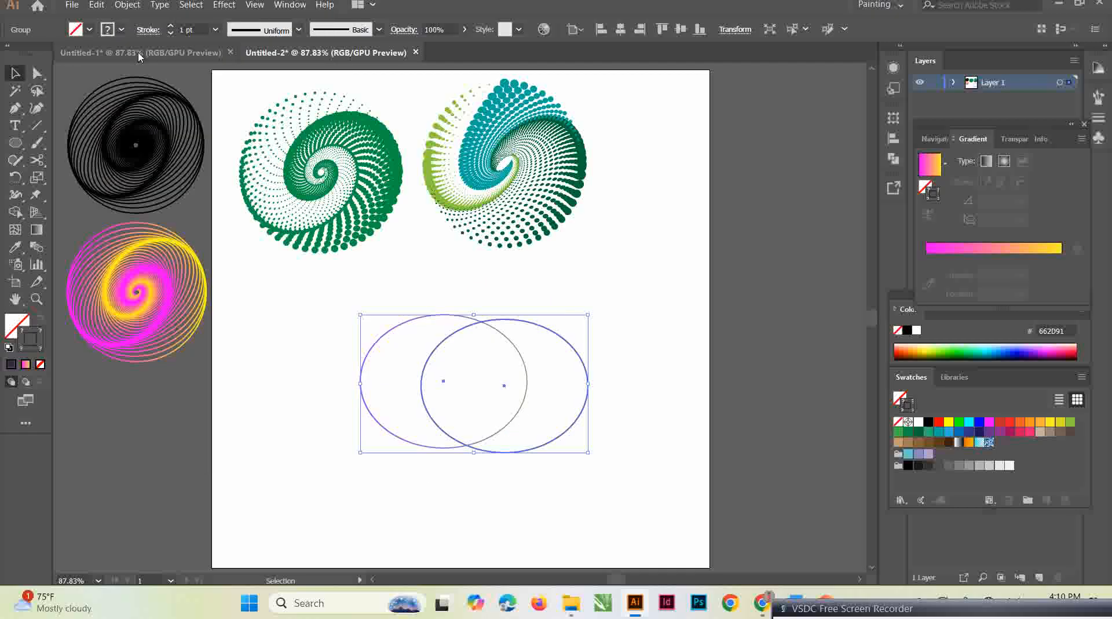
left_click(140, 52)
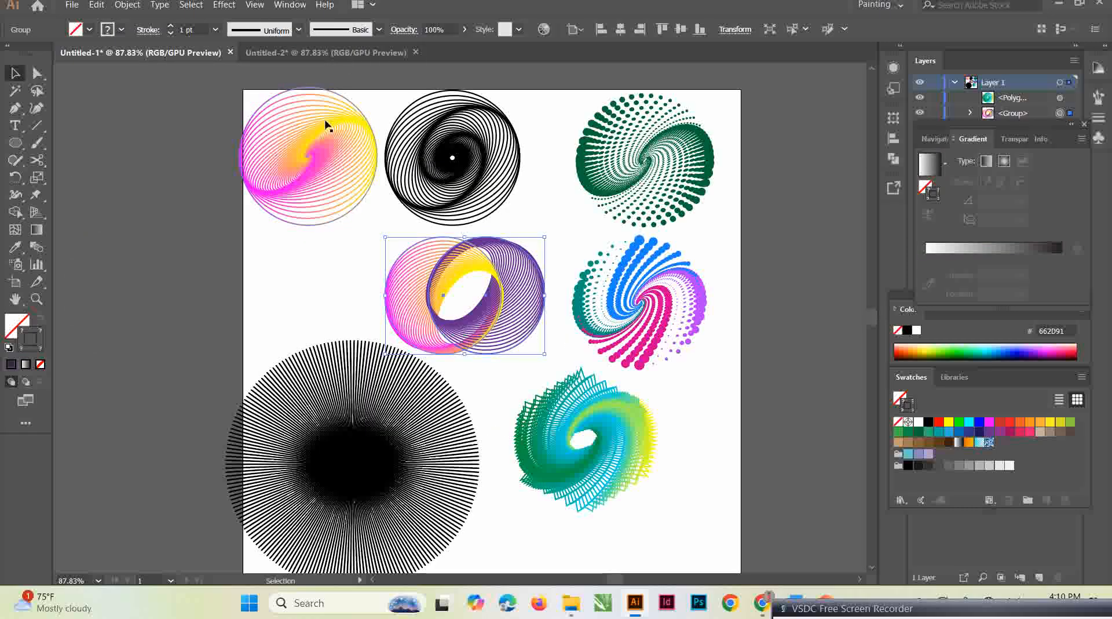
left_click(336, 53)
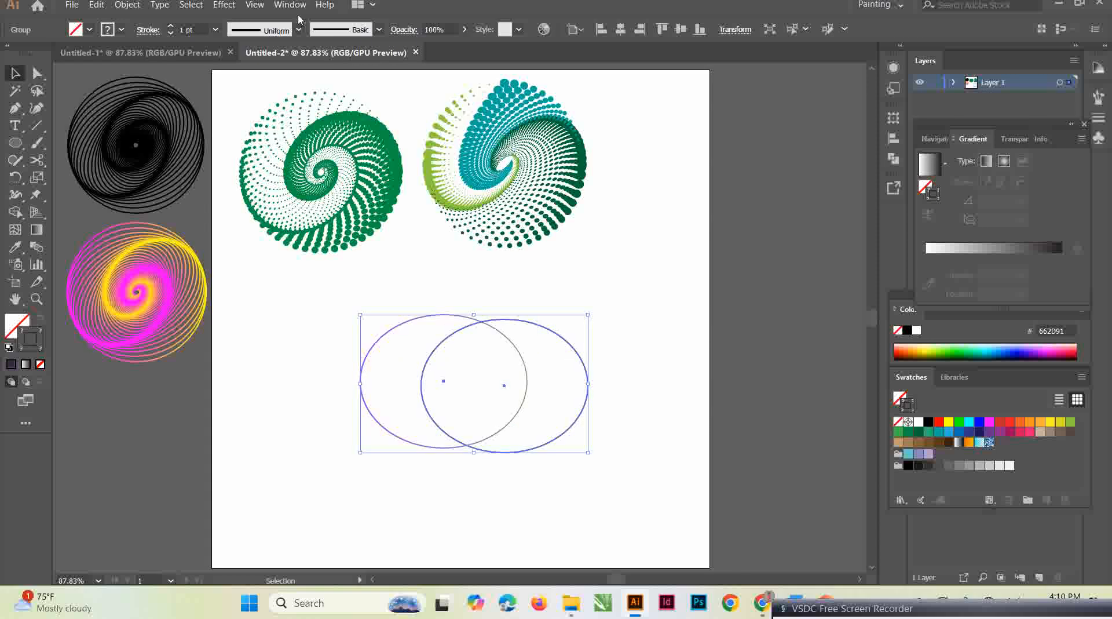
Start a new Transform effect on the grouped ellipses in Untitled-2 with a vertical scale of 92%
left_click(226, 5)
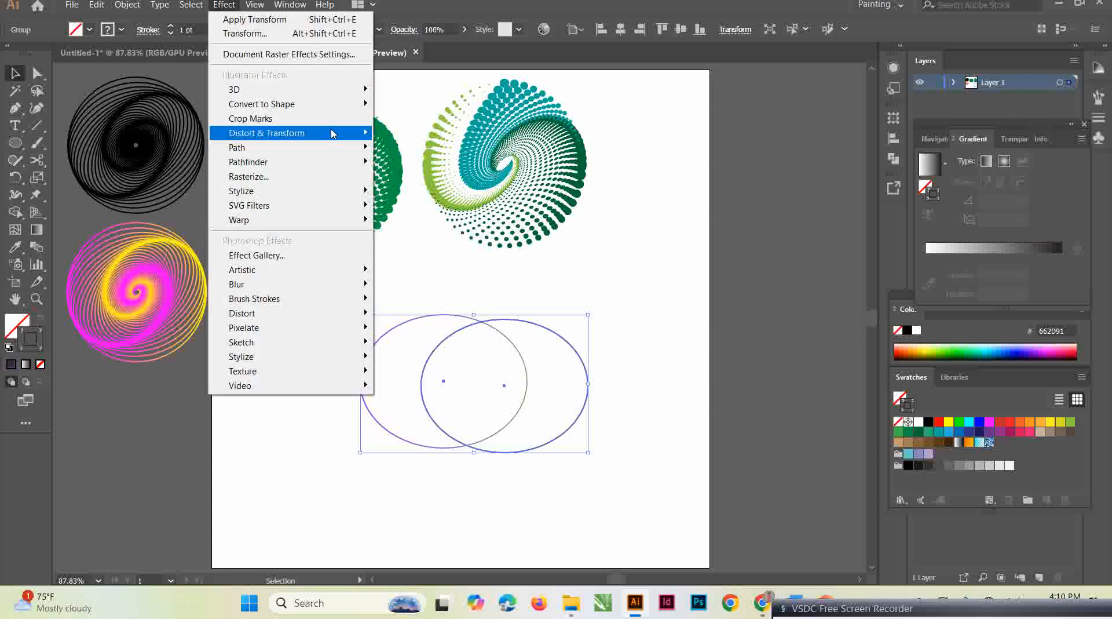
mouse_move(333, 134)
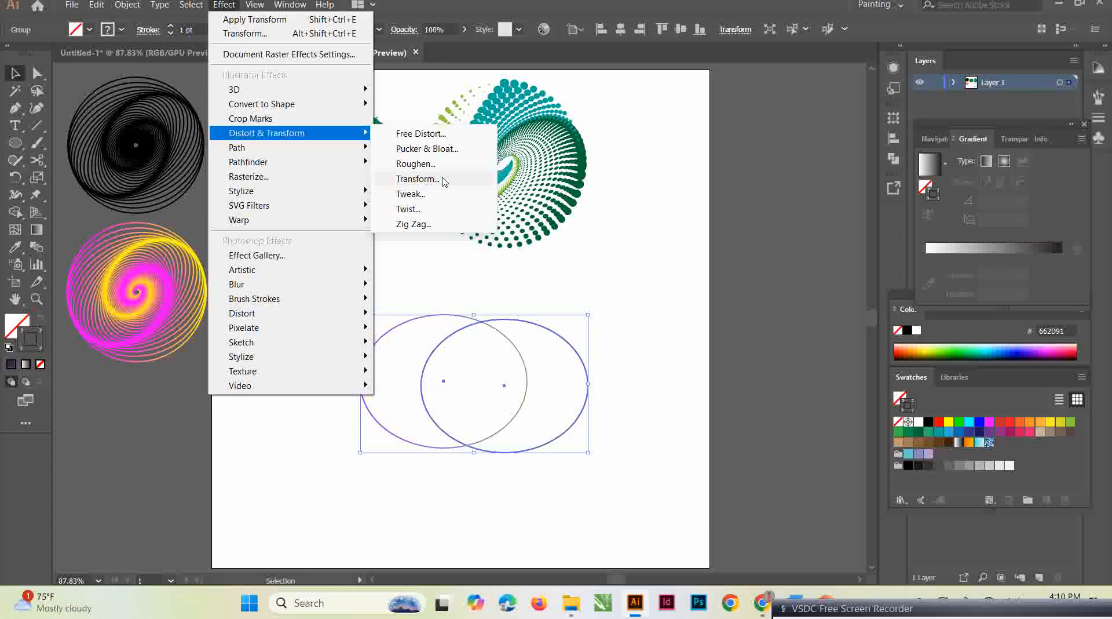
left_click(418, 179)
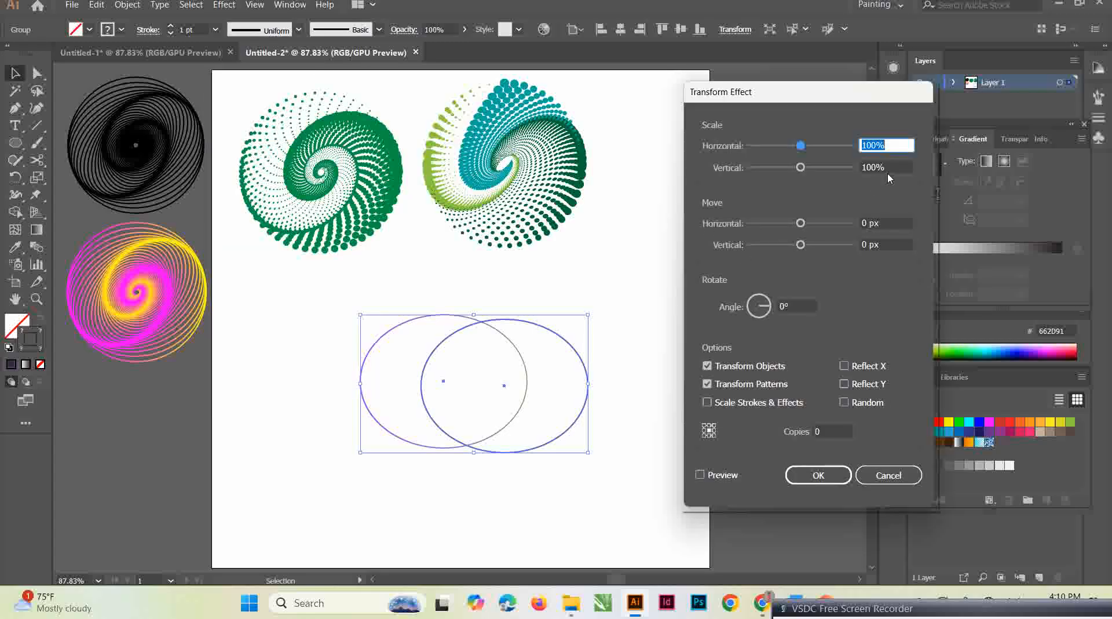
left_click(888, 167)
key("BackSpace")
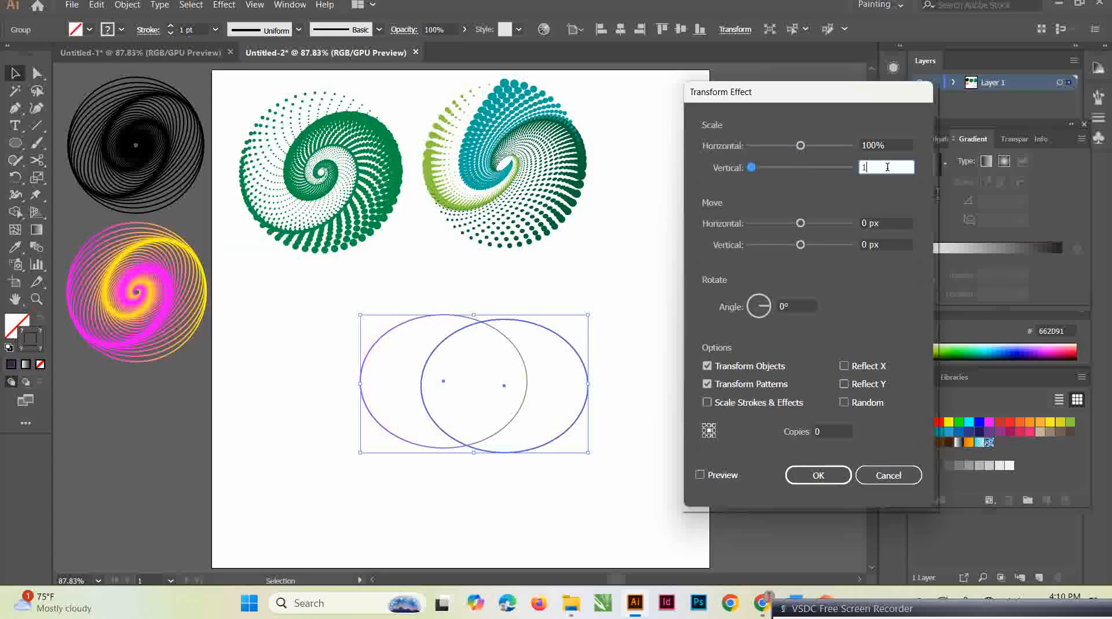
type("92")
Preview the Transform effect with a rotation angle of 5° and 90 copies
left_click(787, 306)
key("BackSpace")
type("5")
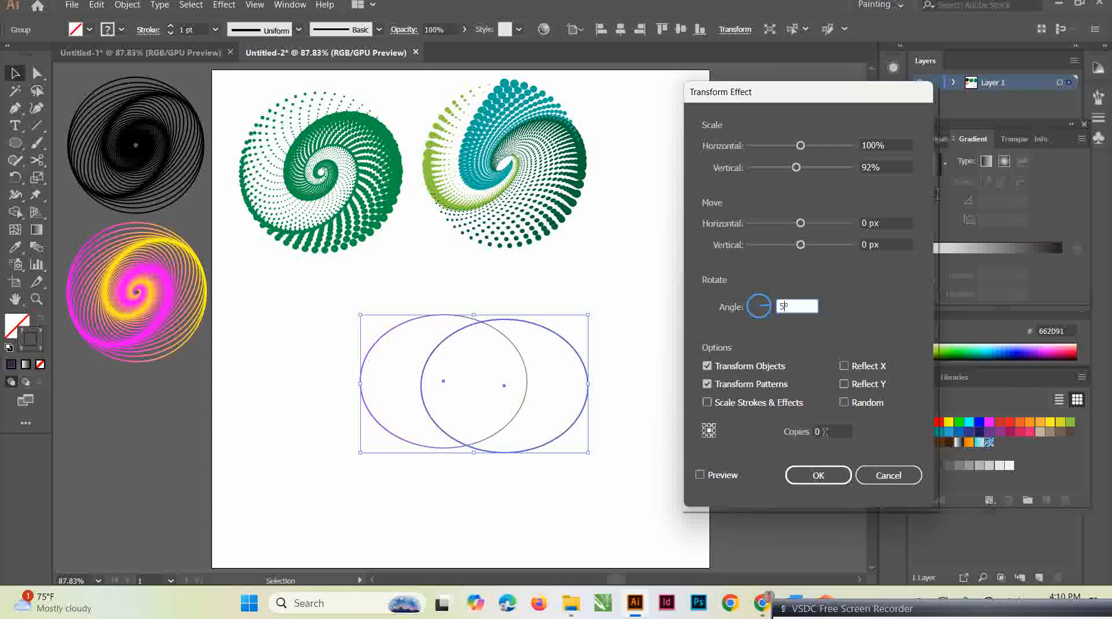
left_click(825, 430)
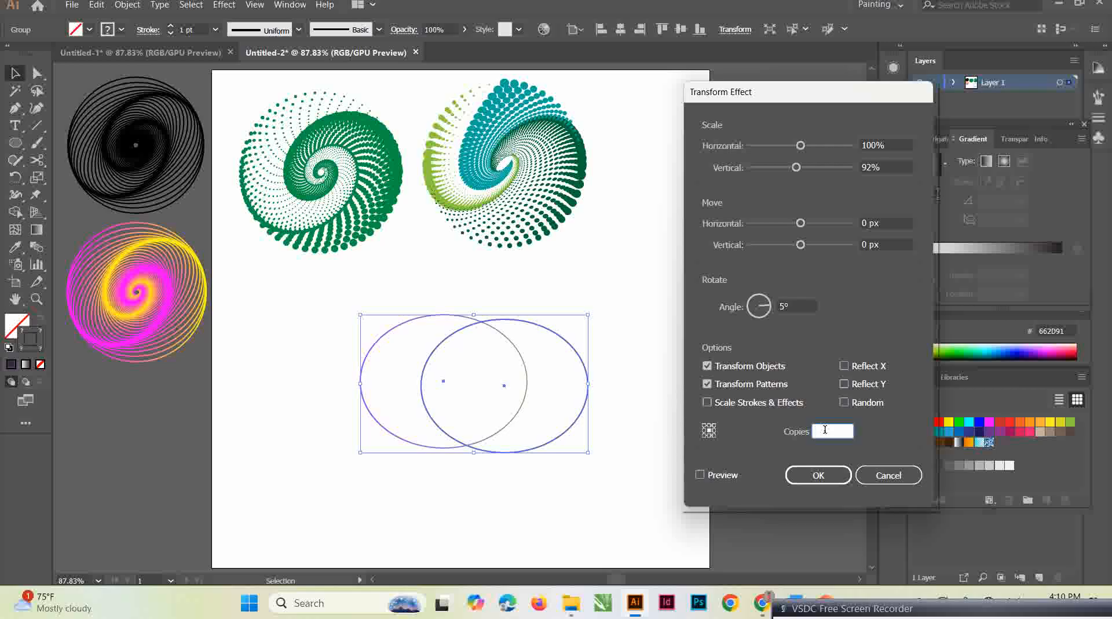
type("90")
left_click(702, 475)
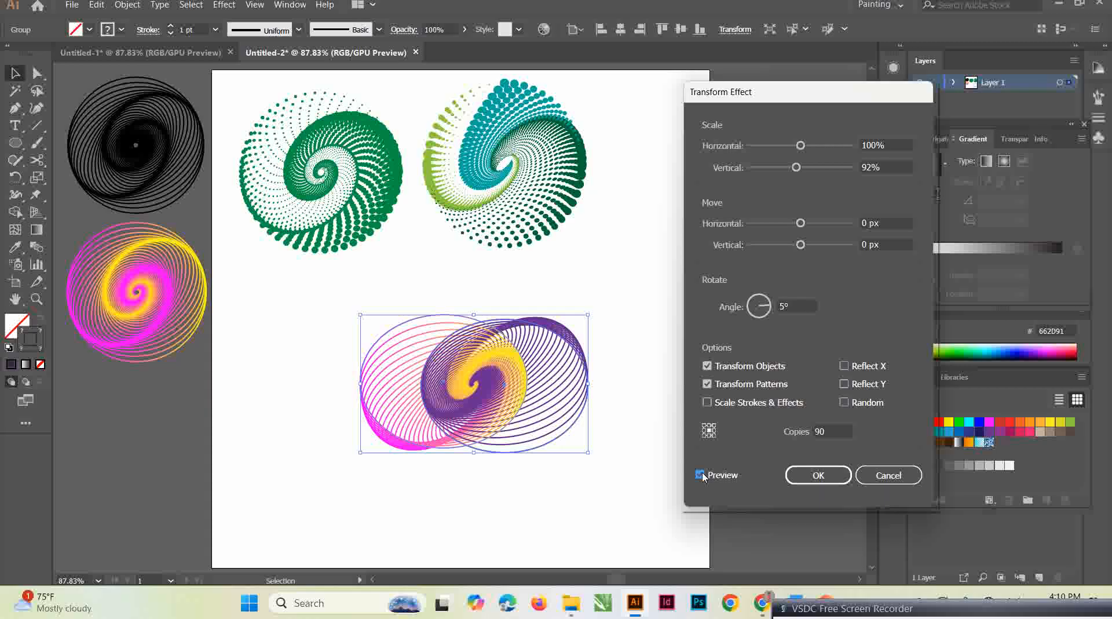
Try 70 copies with a rotation angle of 10° in the Transform effect
left_click(832, 428)
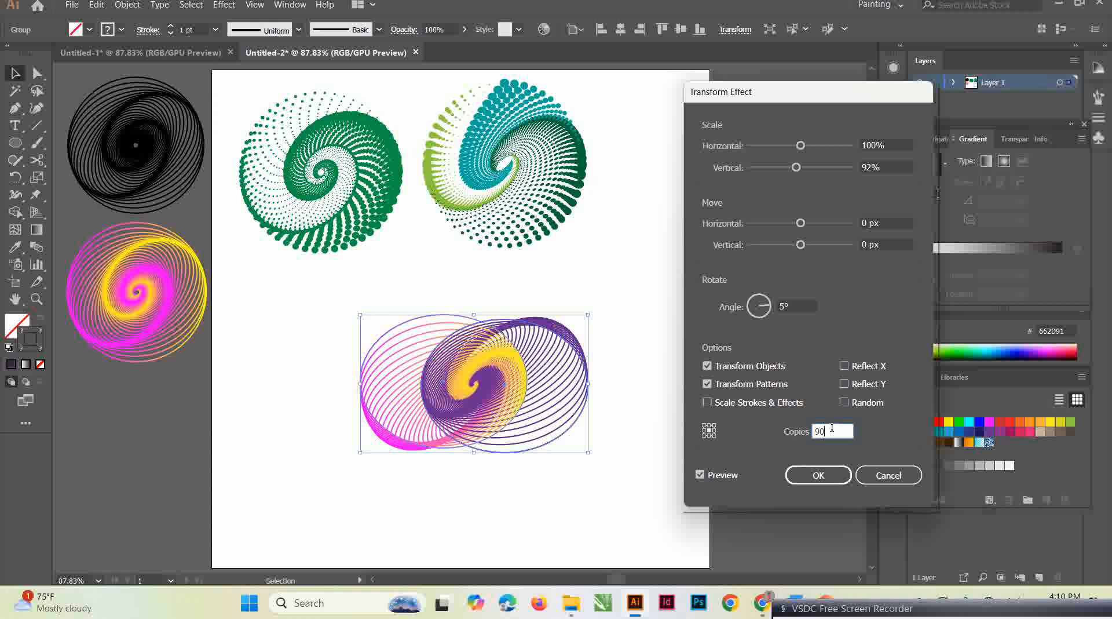
key("BackSpace")
type("70")
left_click(794, 306)
key("BackSpace")
key("BackSpace")
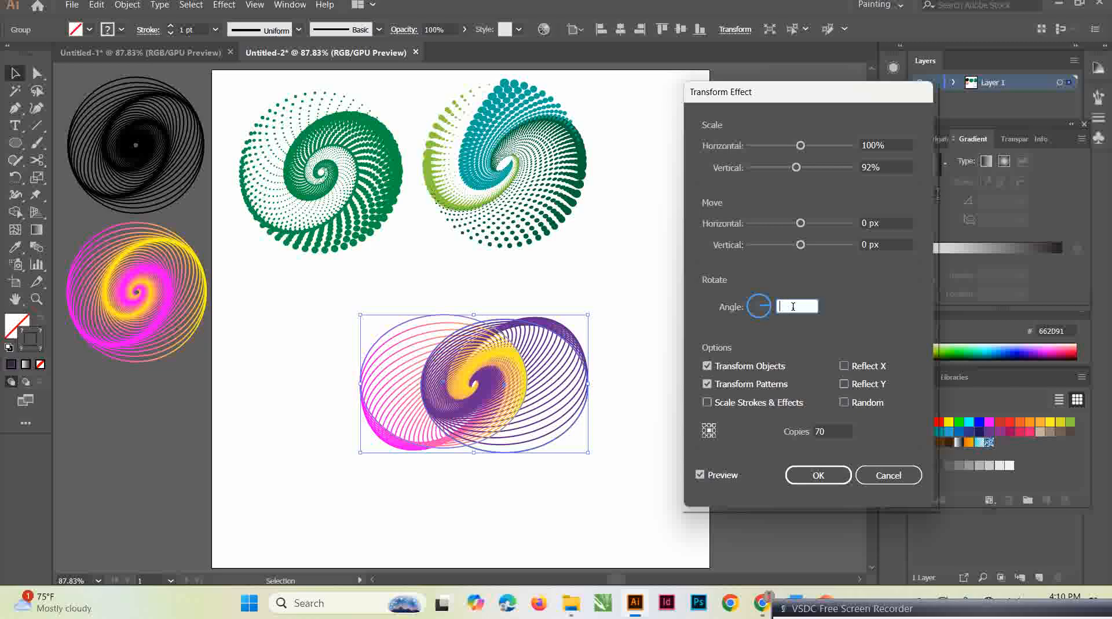
type("10")
left_click(702, 475)
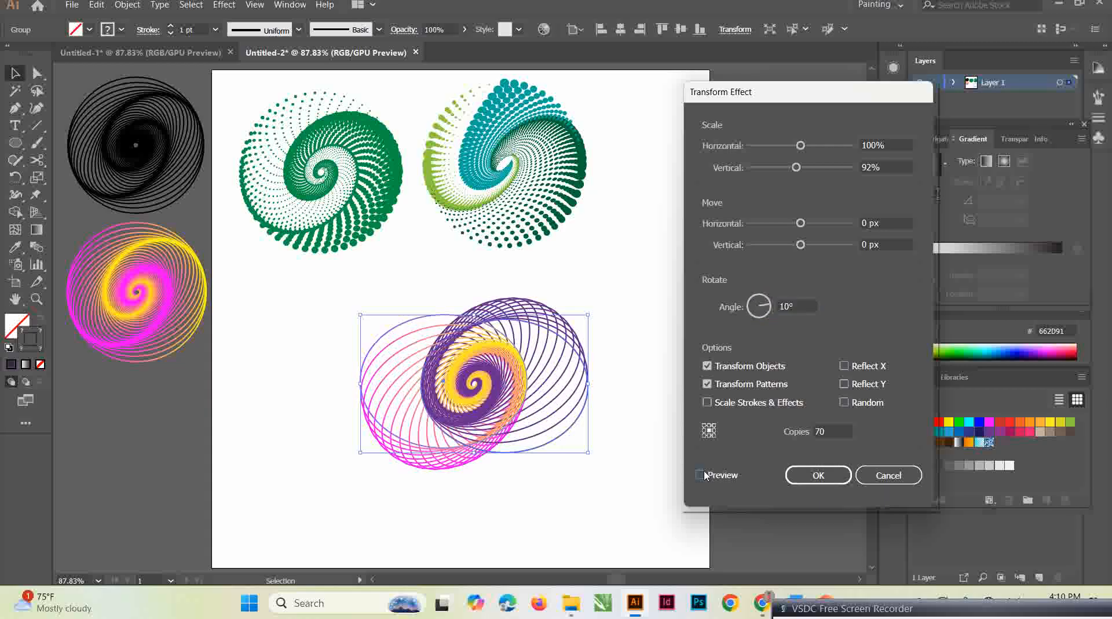
Set the Transform effect's rotation angle to 4° and preview the rings
left_click(792, 306)
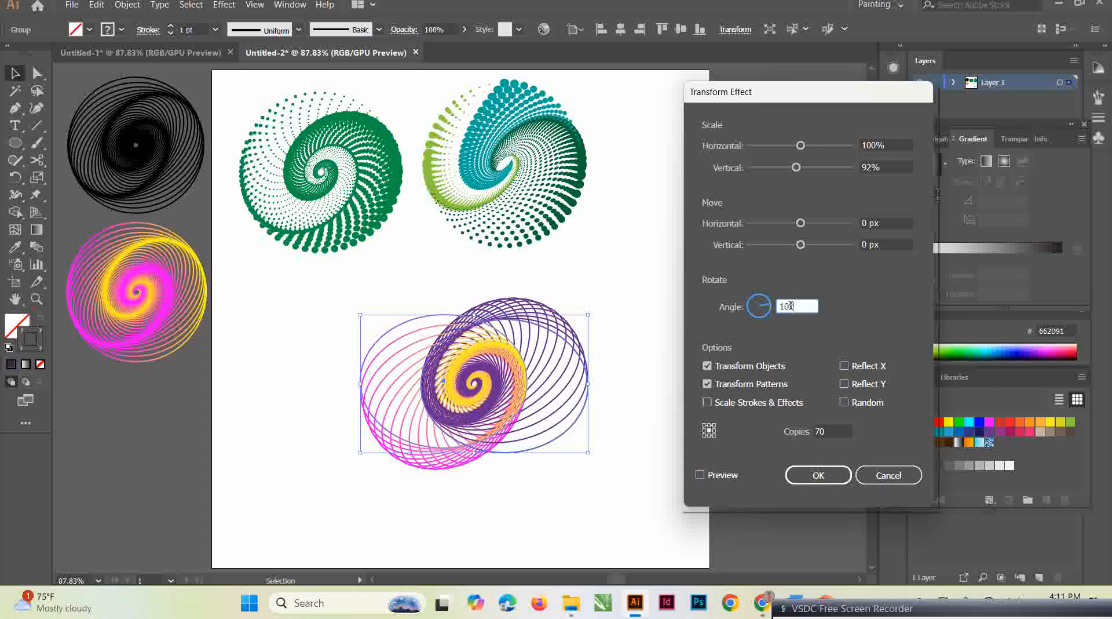
key("BackSpace")
key("BackSpace")
type("4")
left_click(833, 427)
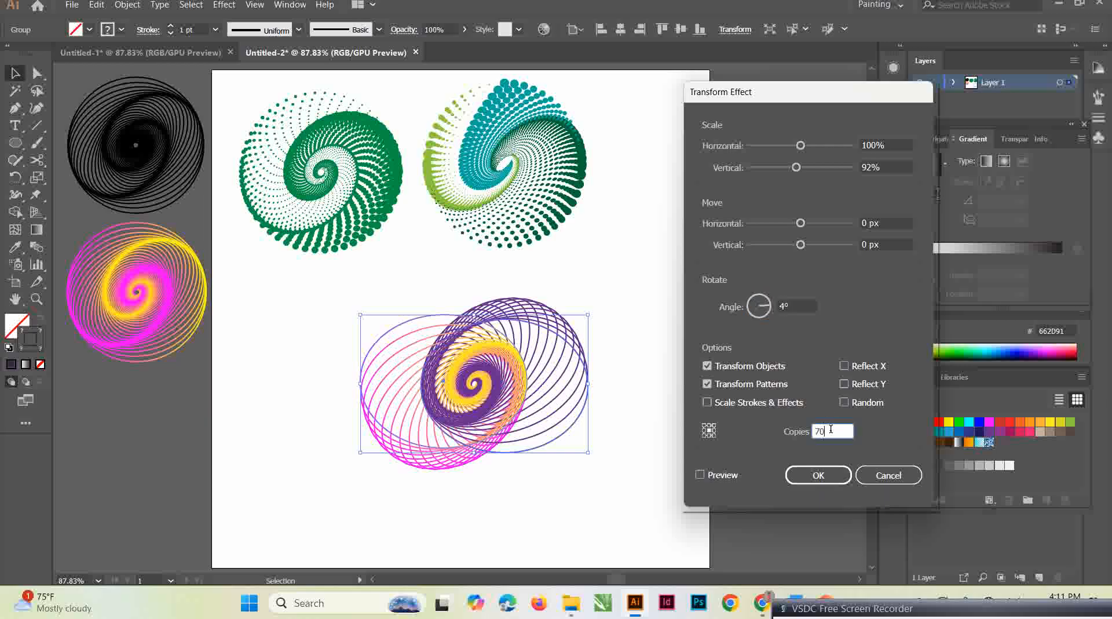
left_click(700, 475)
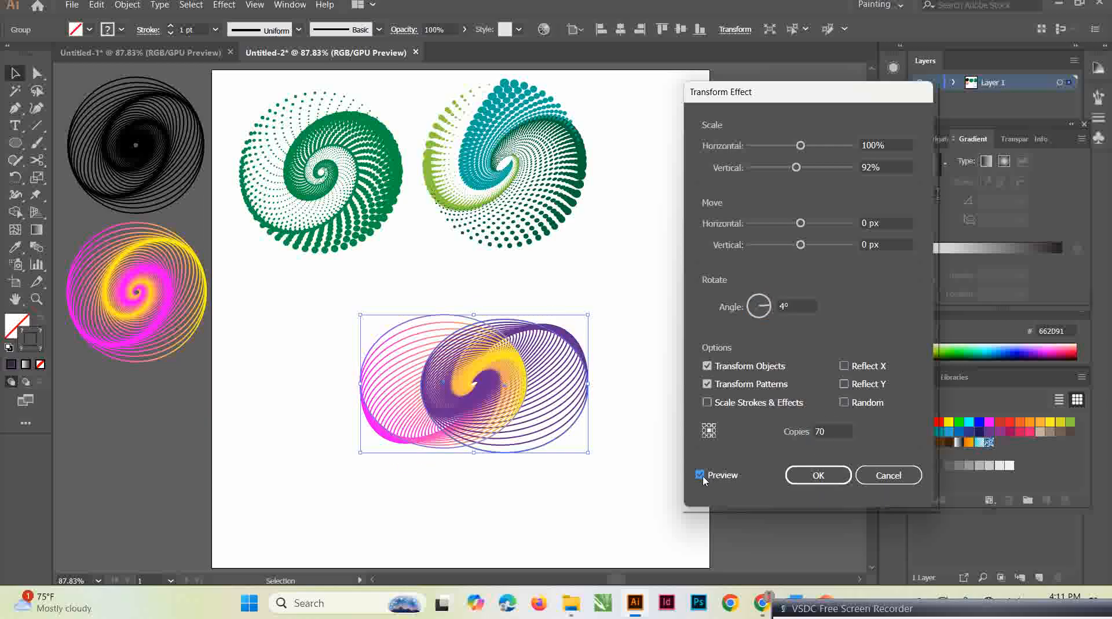
Set the number of copies to 80 and apply the Transform effect to the grouped ellipses
double_click(829, 433)
key("BackSpace")
type("80")
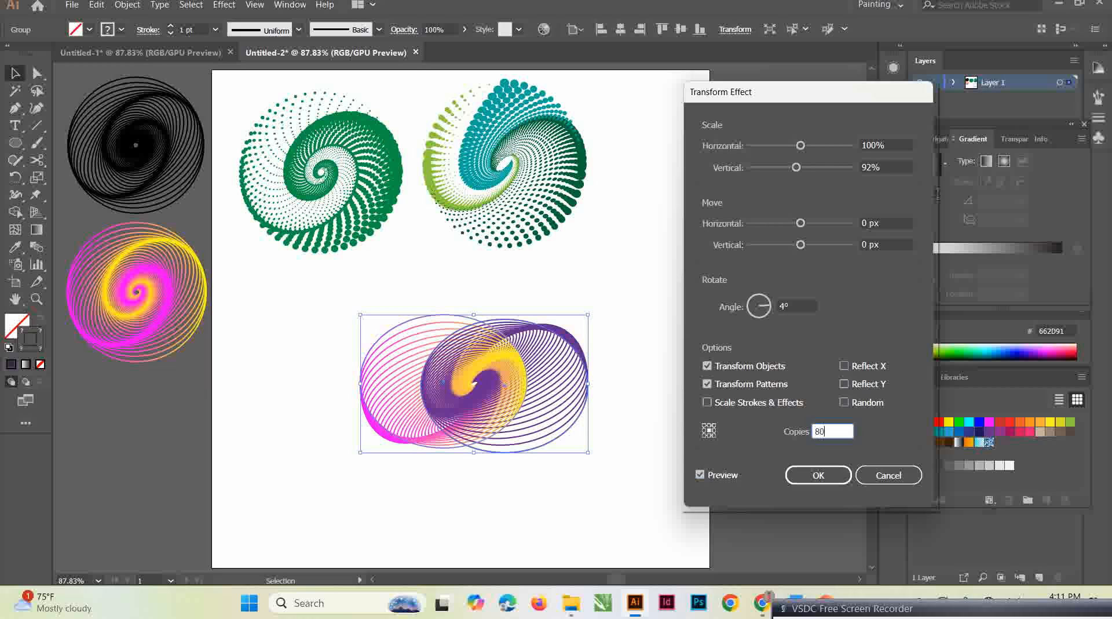
left_click(701, 475)
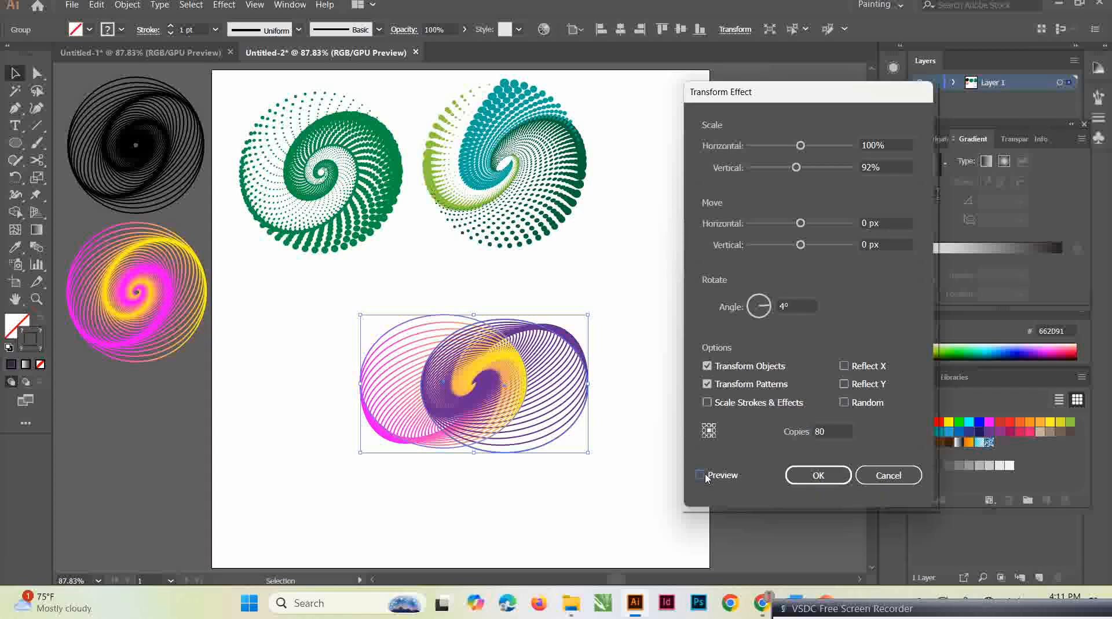
left_click(587, 388)
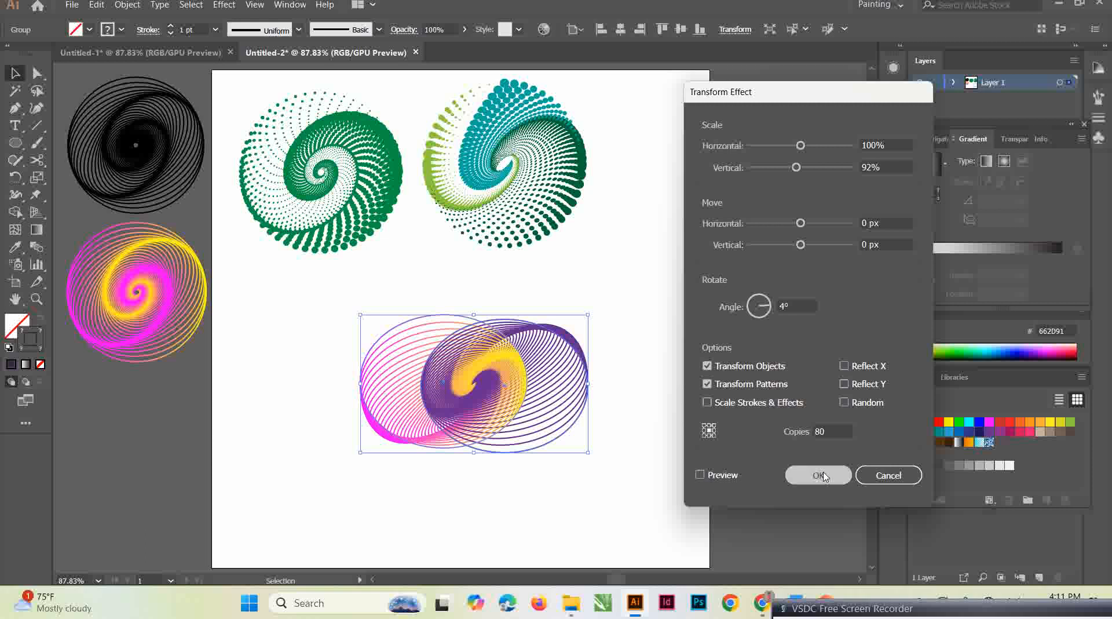
left_click(814, 475)
Narrow the grouped rings to about 181 px wide so they look circular, and compare them with the rings in Untitled-1
left_click_drag(588, 383, 528, 379)
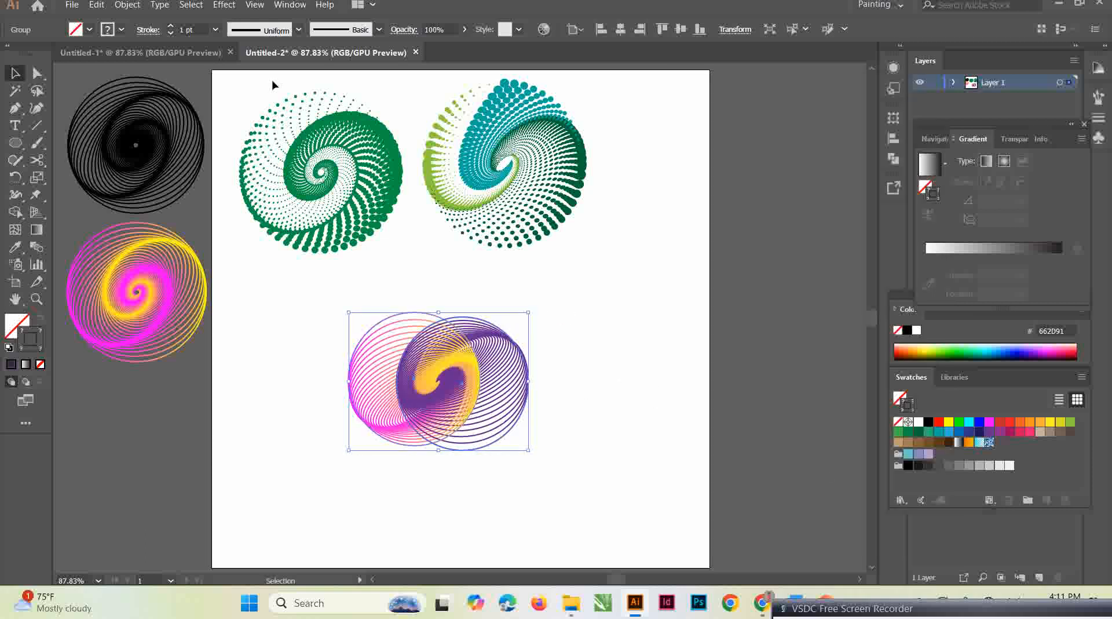
left_click(193, 58)
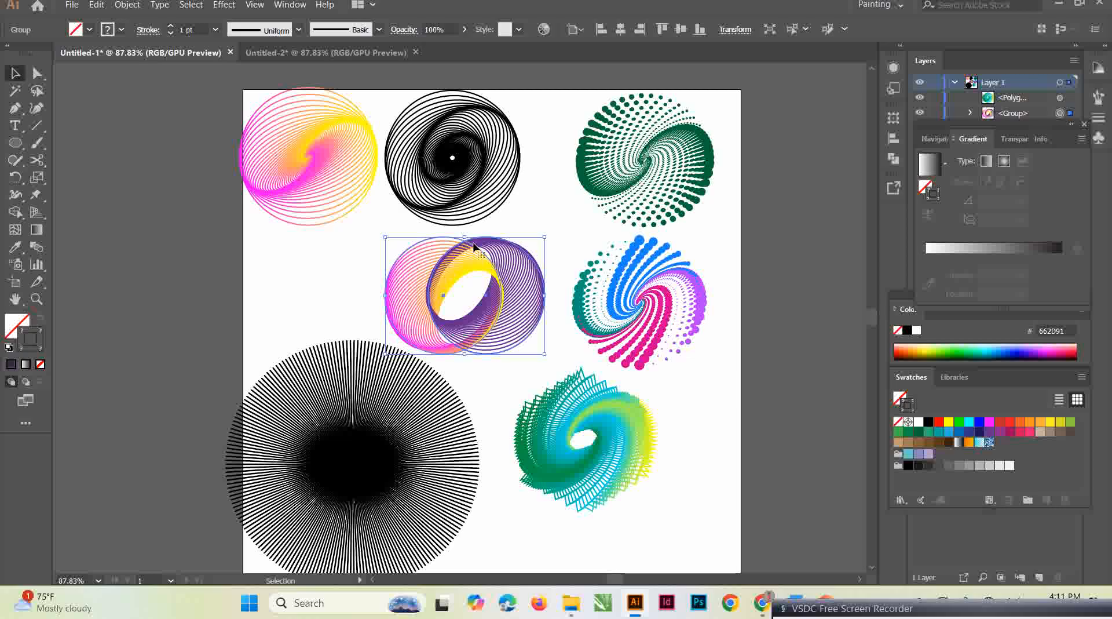
left_click(323, 53)
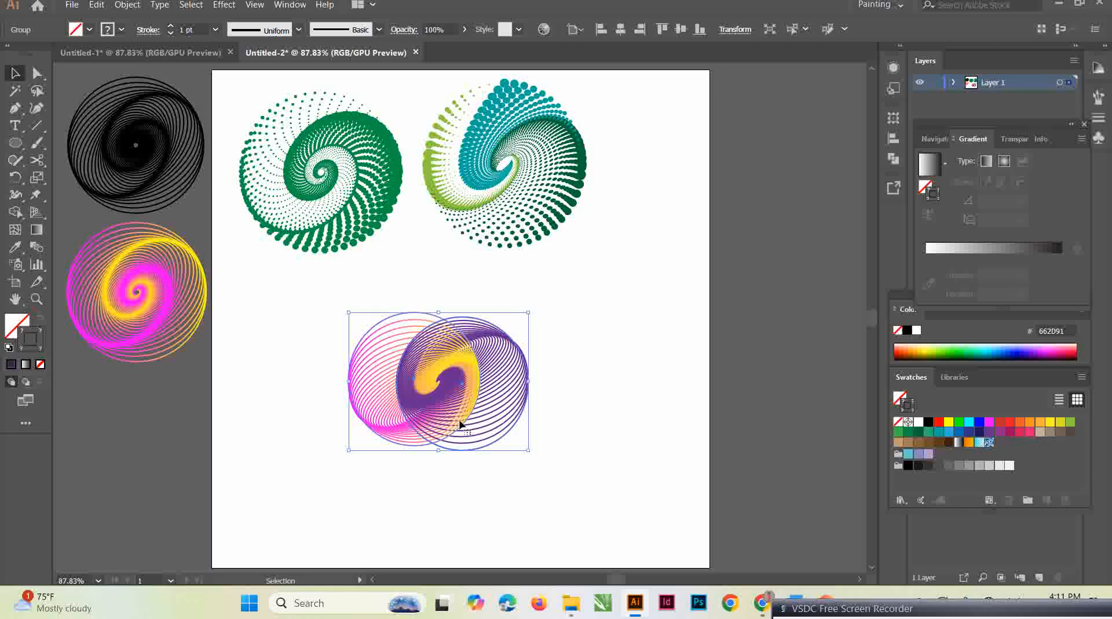
Save the overlapping rings as a new pattern swatch and open that swatch for pattern editing
left_click_drag(441, 394, 1001, 444)
left_click(1001, 444)
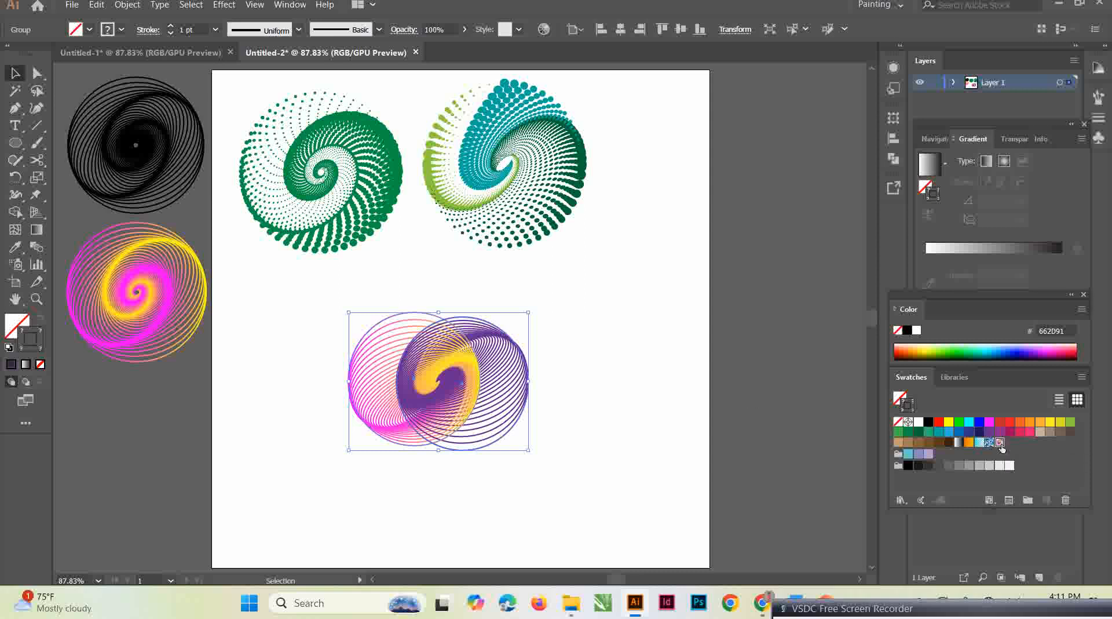
double_click(1001, 443)
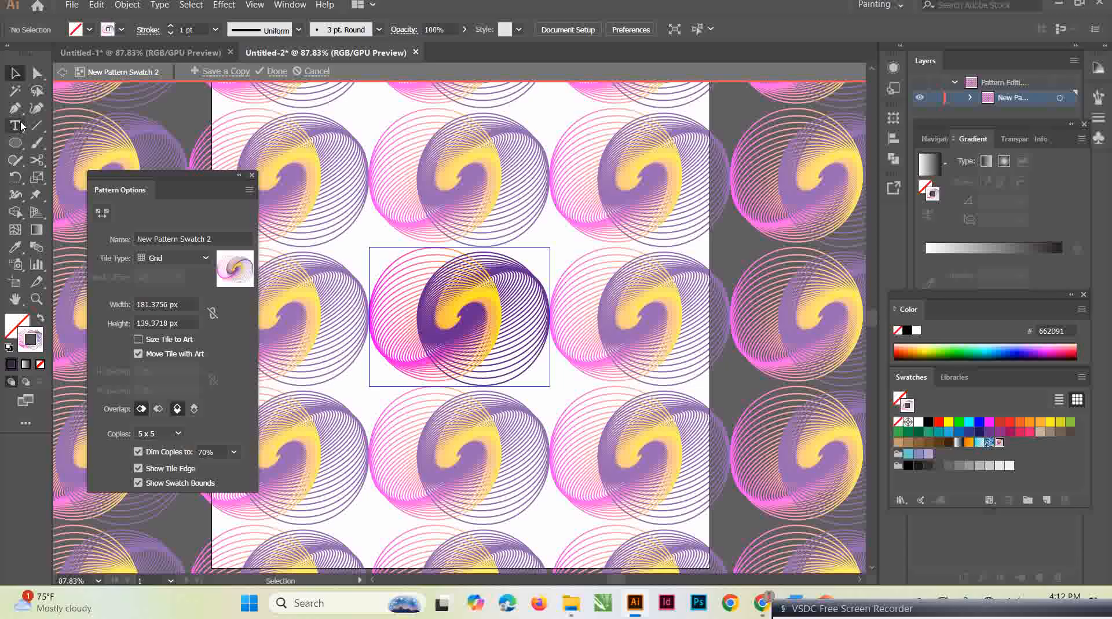
Try drawing a rectangle from the corner of the pattern tile, and undo it
left_click(16, 142)
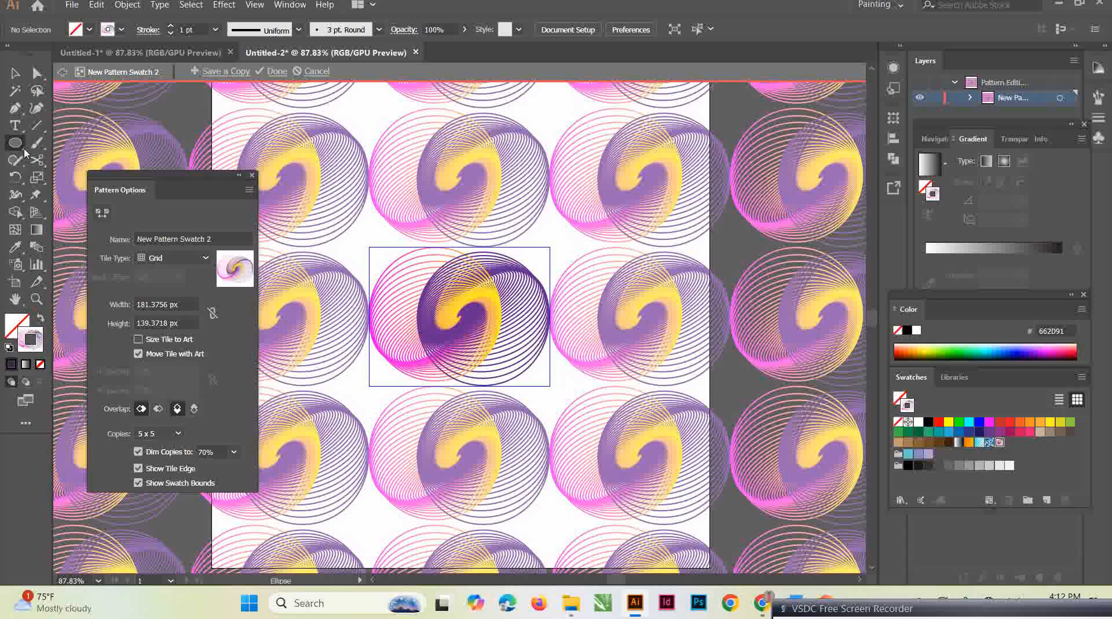
left_click(24, 152)
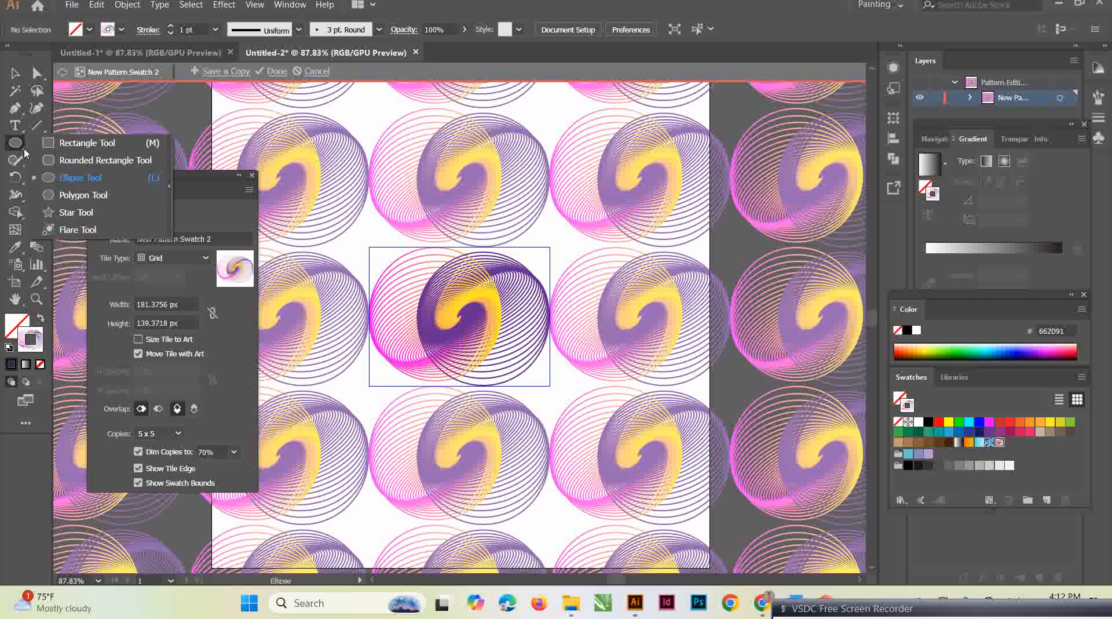
left_click(83, 144)
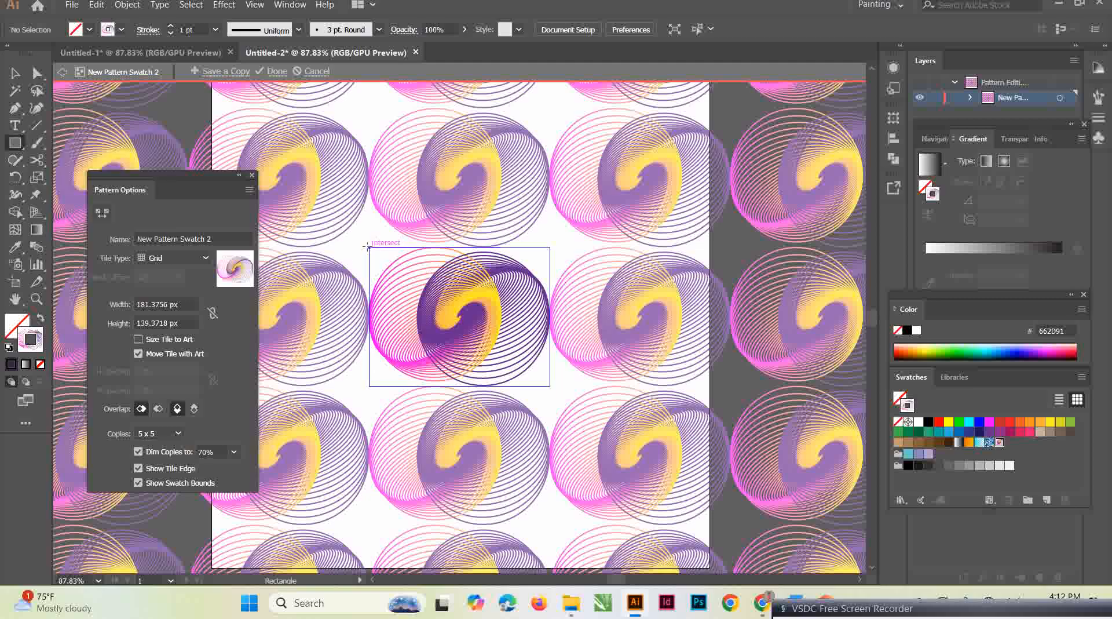
mouse_move(368, 247)
left_mouse_down()
mouse_move(545, 385)
mouse_move(503, 369)
mouse_move(373, 267)
left_mouse_up()
left_click(96, 5)
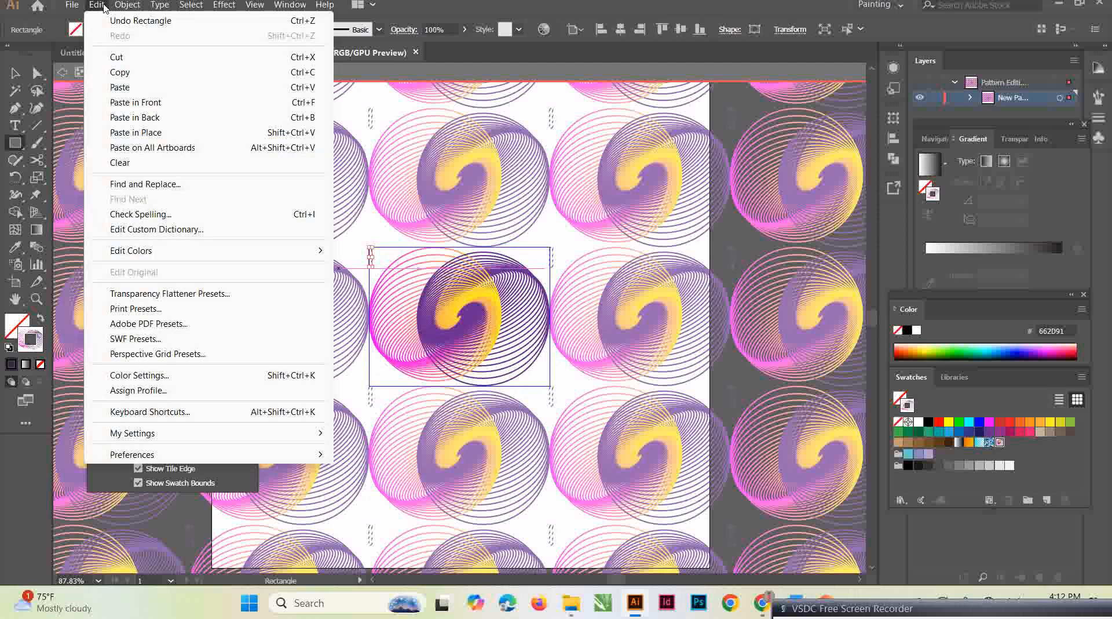
left_click(116, 22)
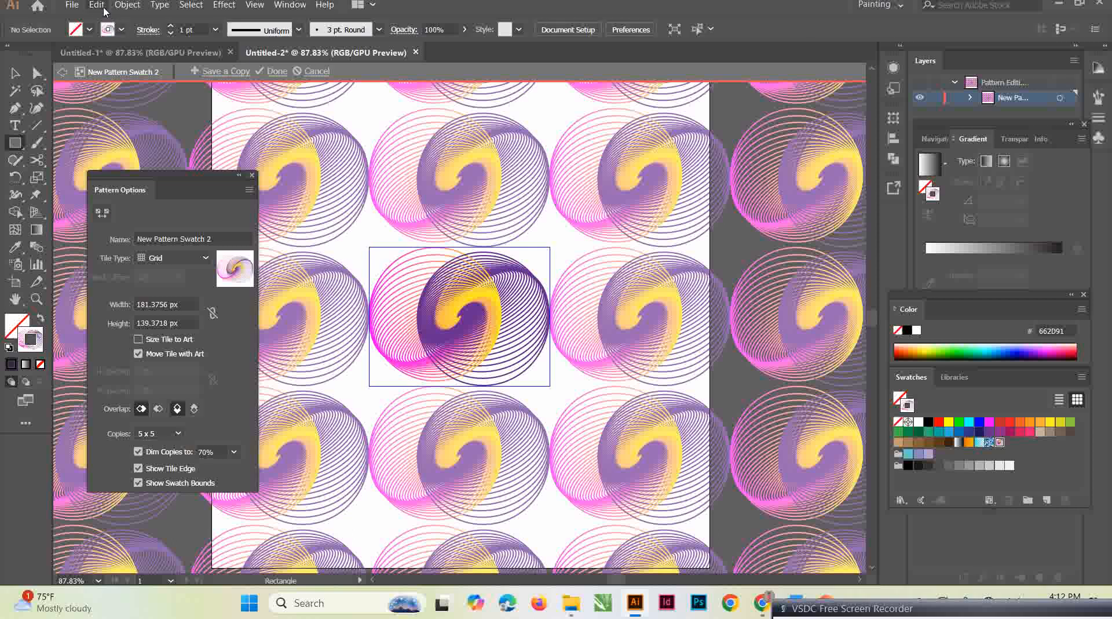
Set the fill to purple and the stroke to None for the Rectangle tool
left_click(90, 31)
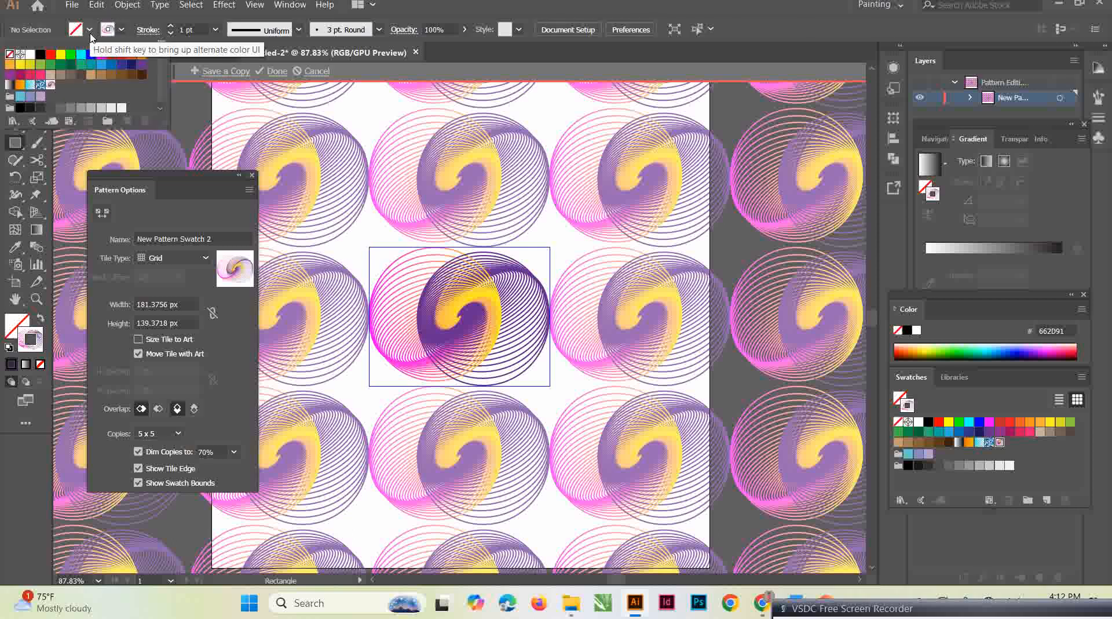
left_click(141, 65)
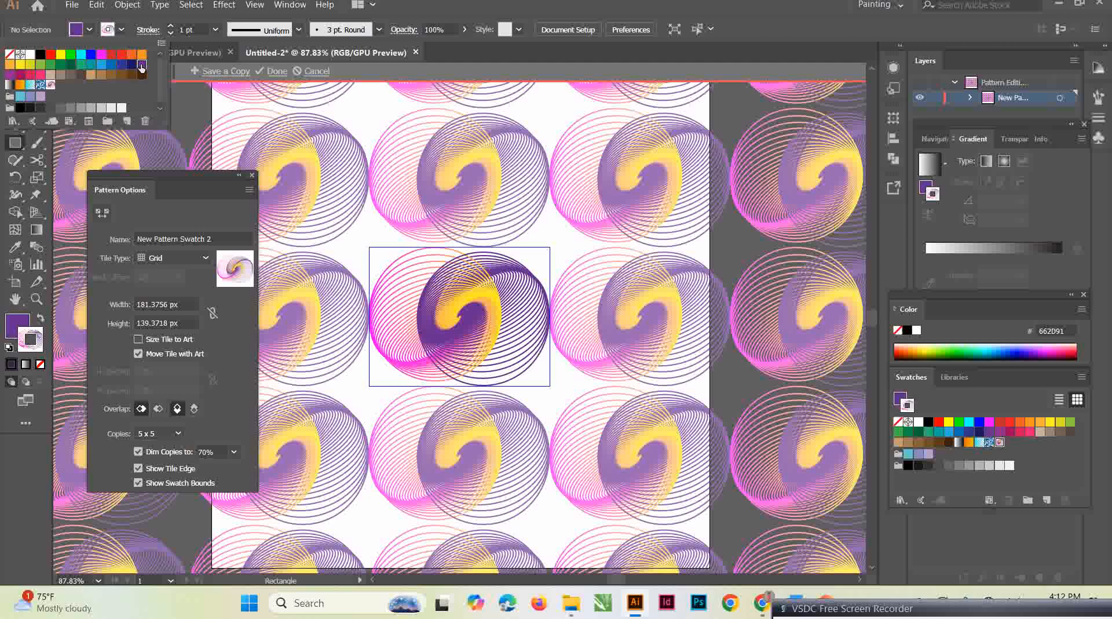
left_click(122, 30)
left_click(122, 30)
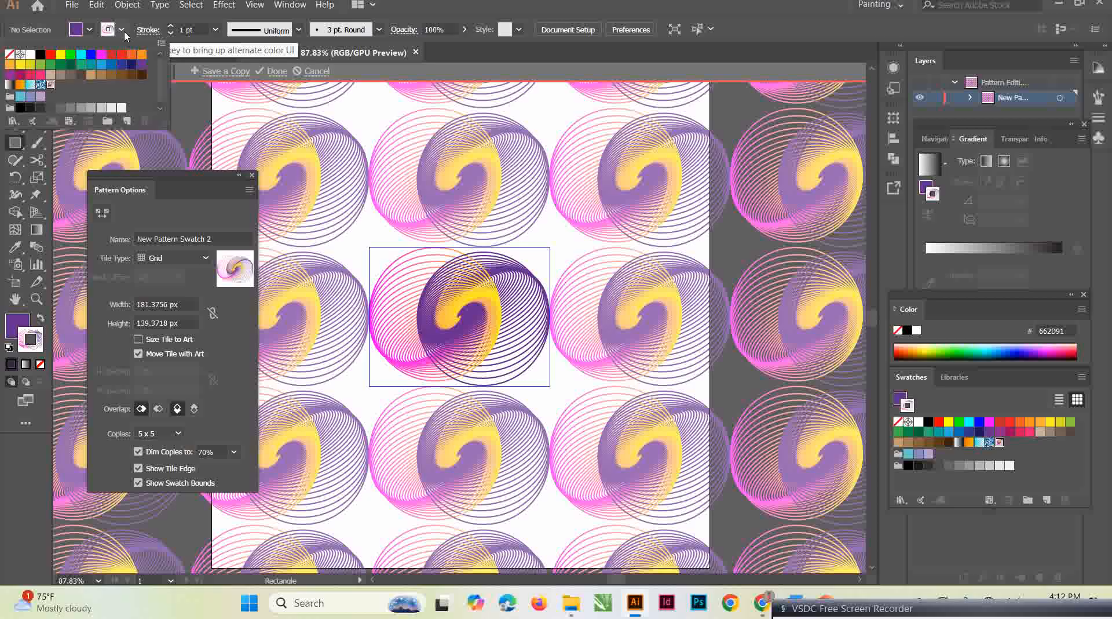
left_click(10, 55)
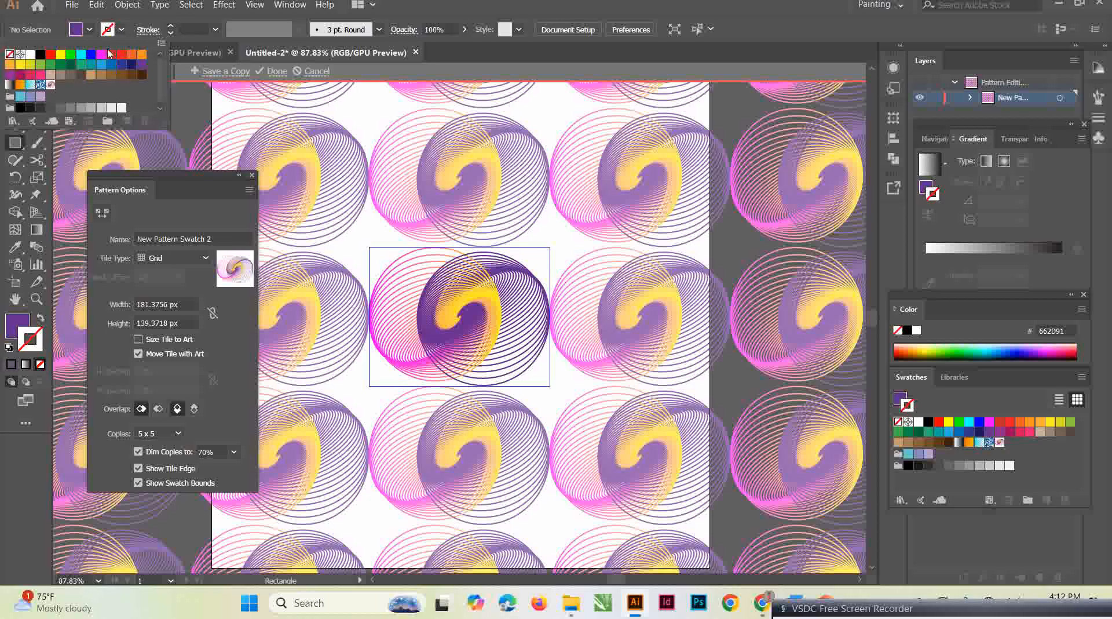
Draw a purple rectangle over the whole pattern tile and send it backward behind the spiral rings
left_click(16, 143)
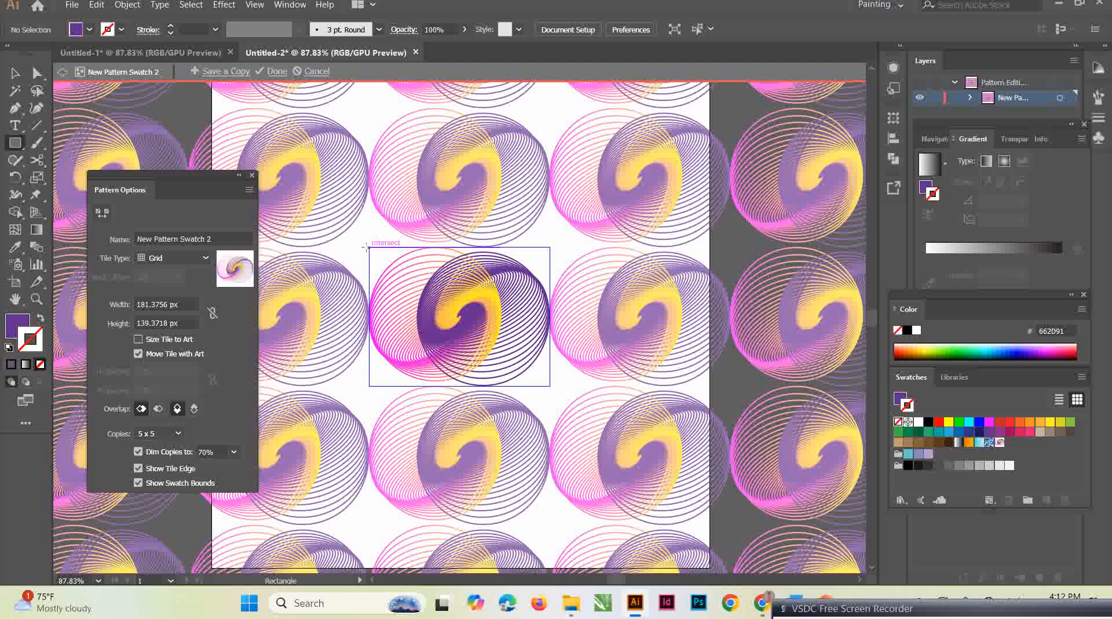
left_click_drag(368, 247, 552, 384)
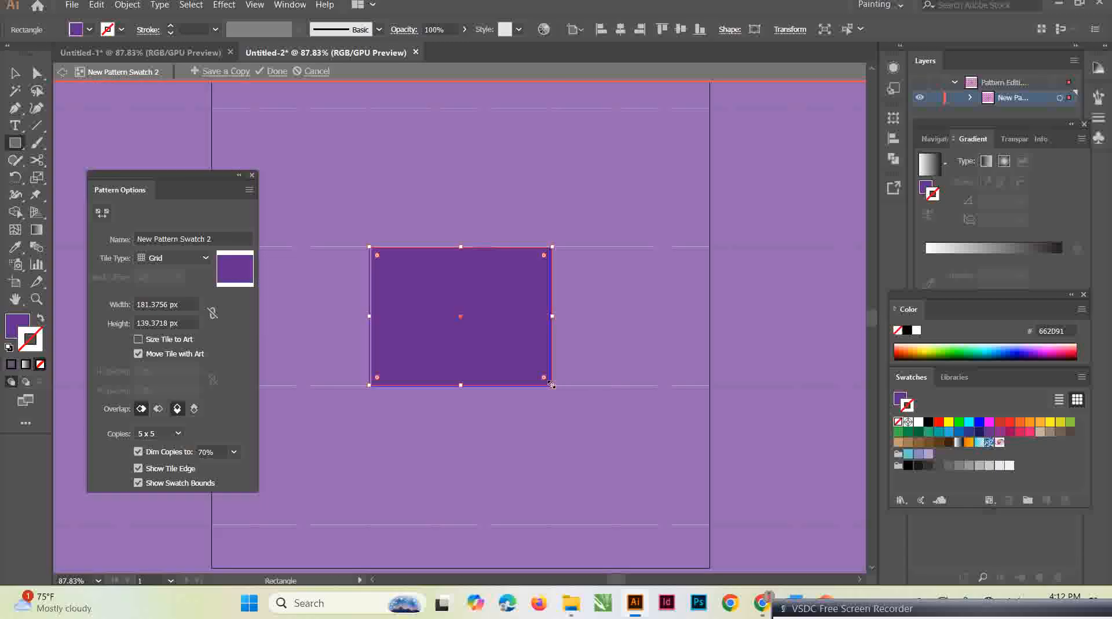
right_click(444, 302)
mouse_move(582, 239)
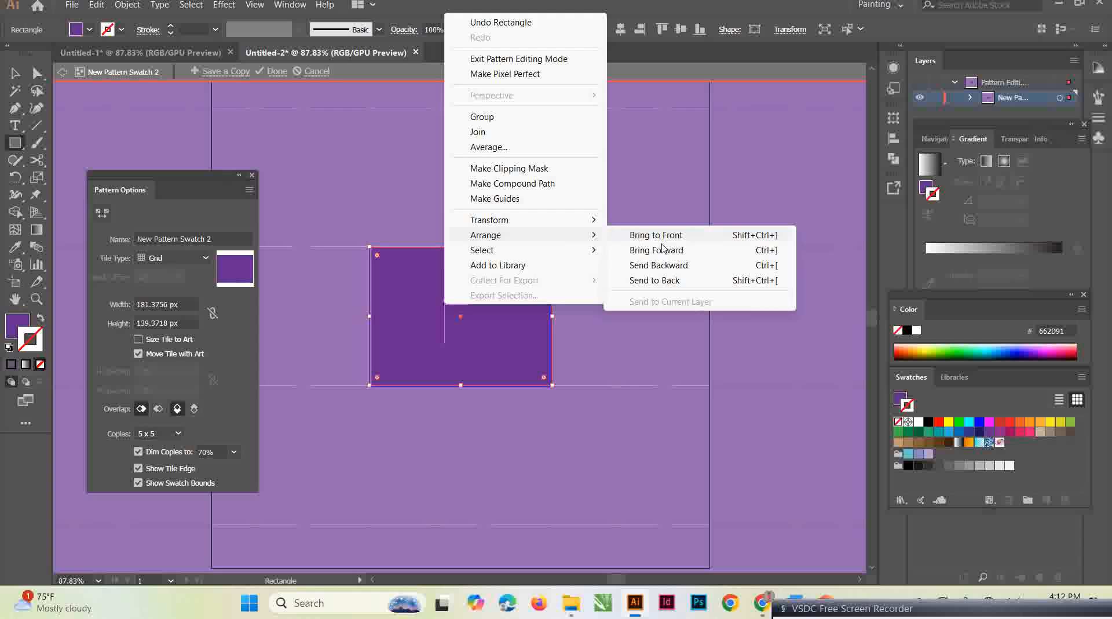
left_click(692, 267)
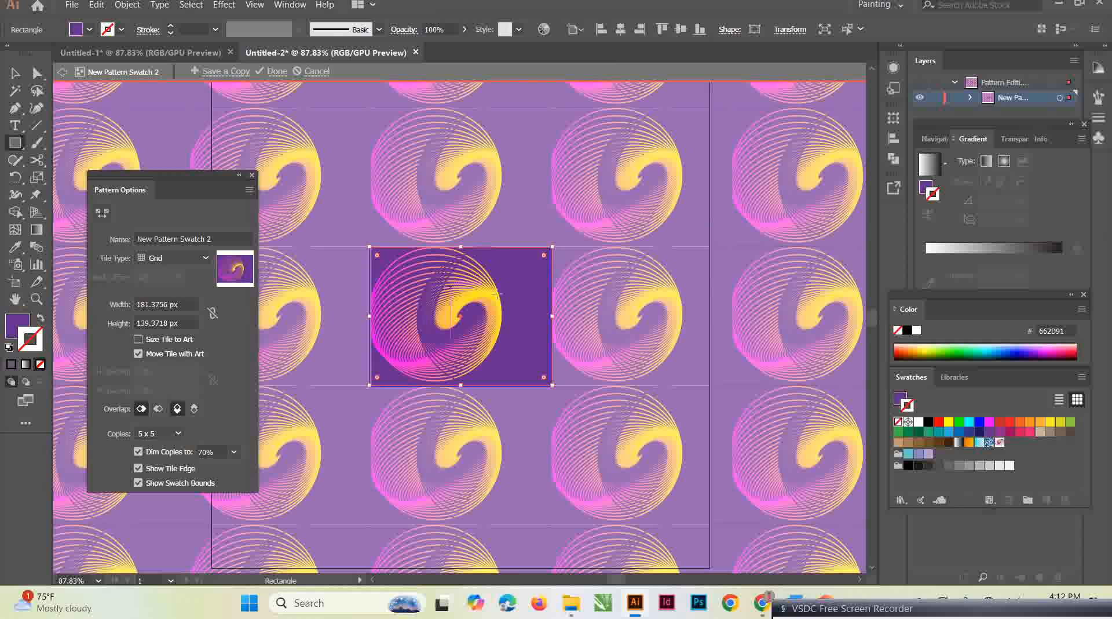
Try several fill swatches on the tile's background rectangle, including red, purple, green and cyan, and settle on medium blue
left_click(90, 30)
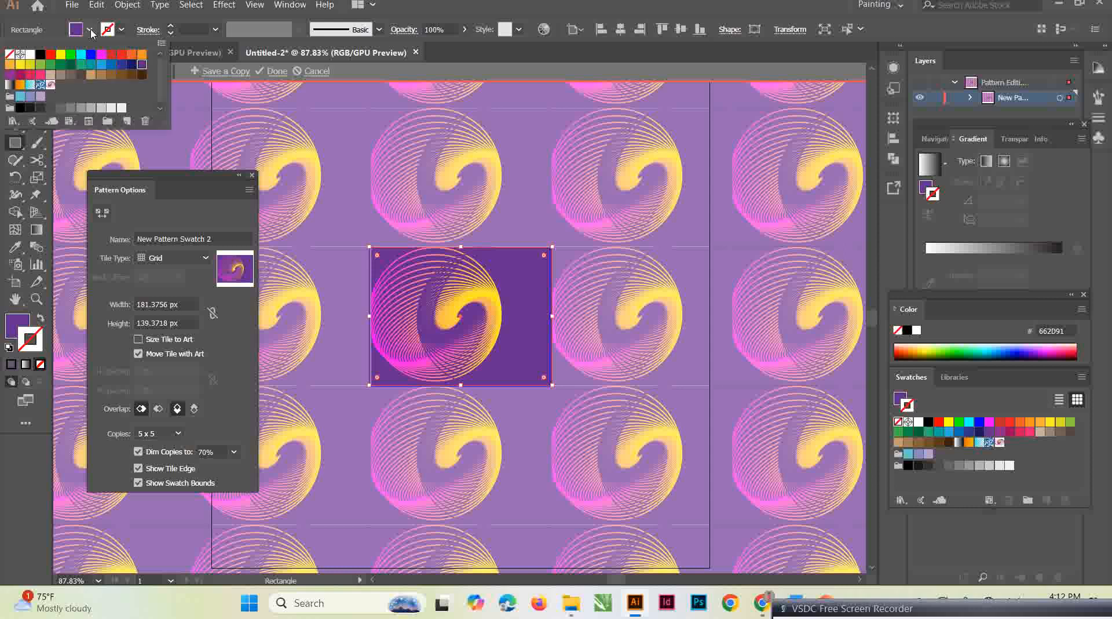
left_click(112, 56)
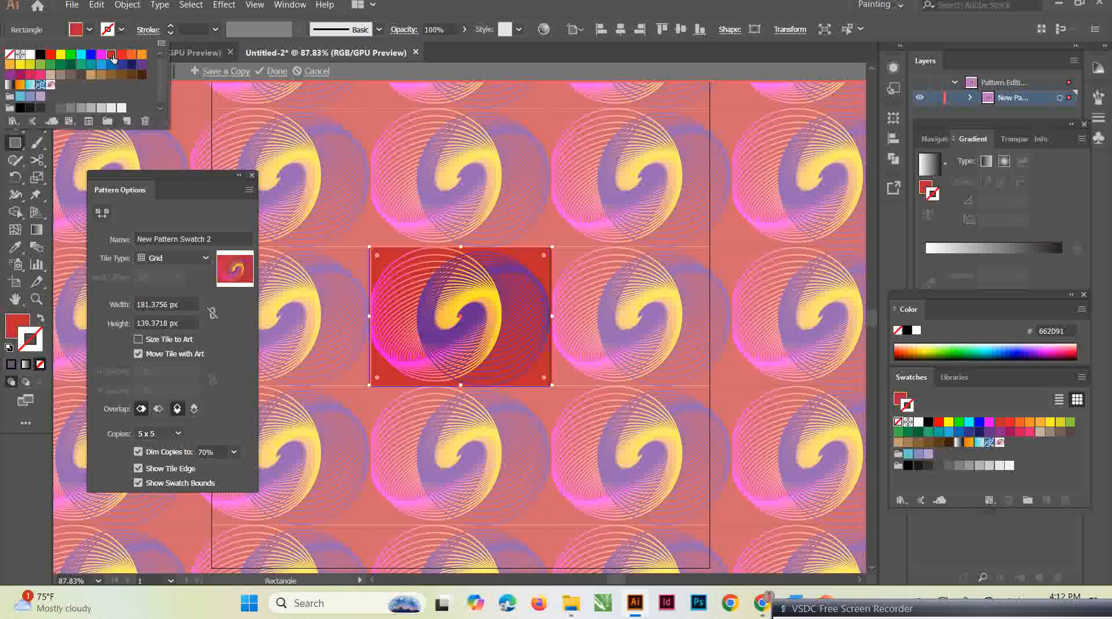
left_click(131, 54)
left_click(123, 69)
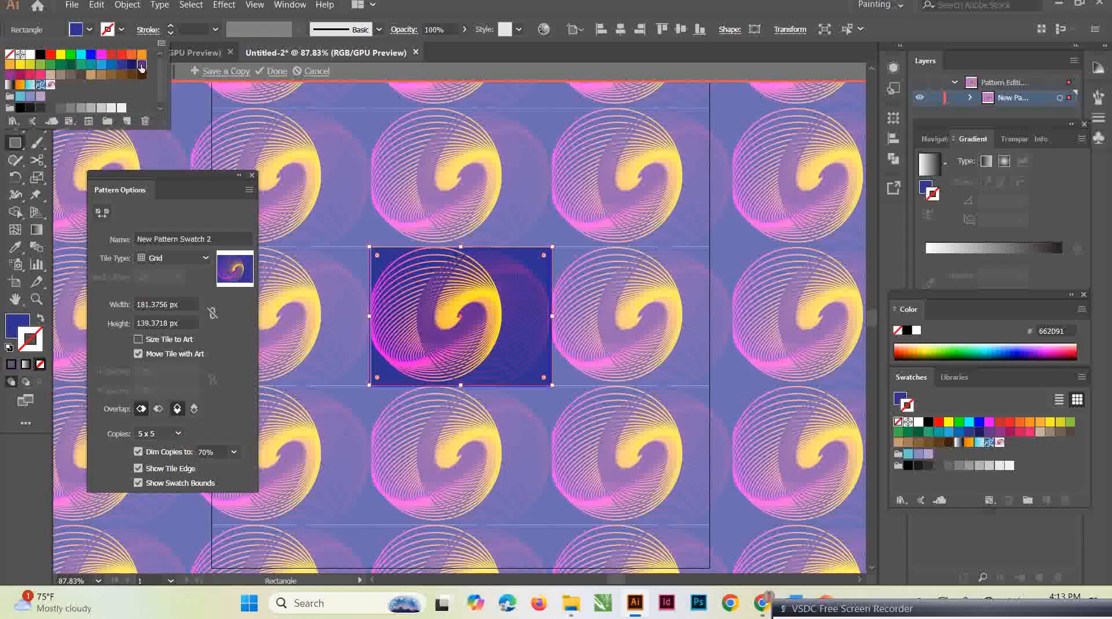
left_click(140, 66)
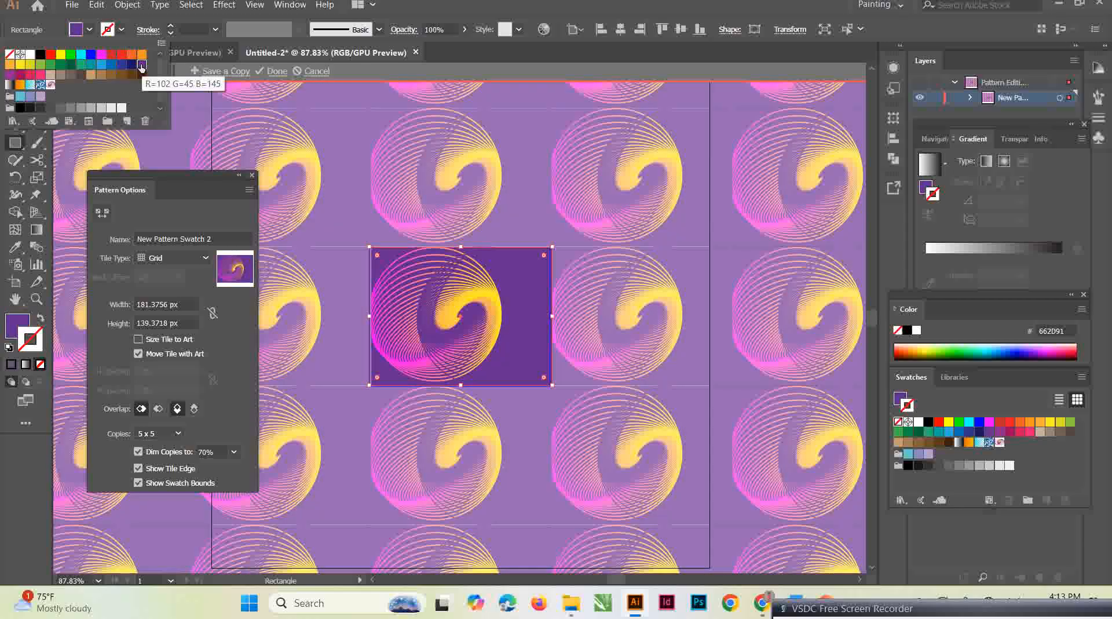
left_click(9, 76)
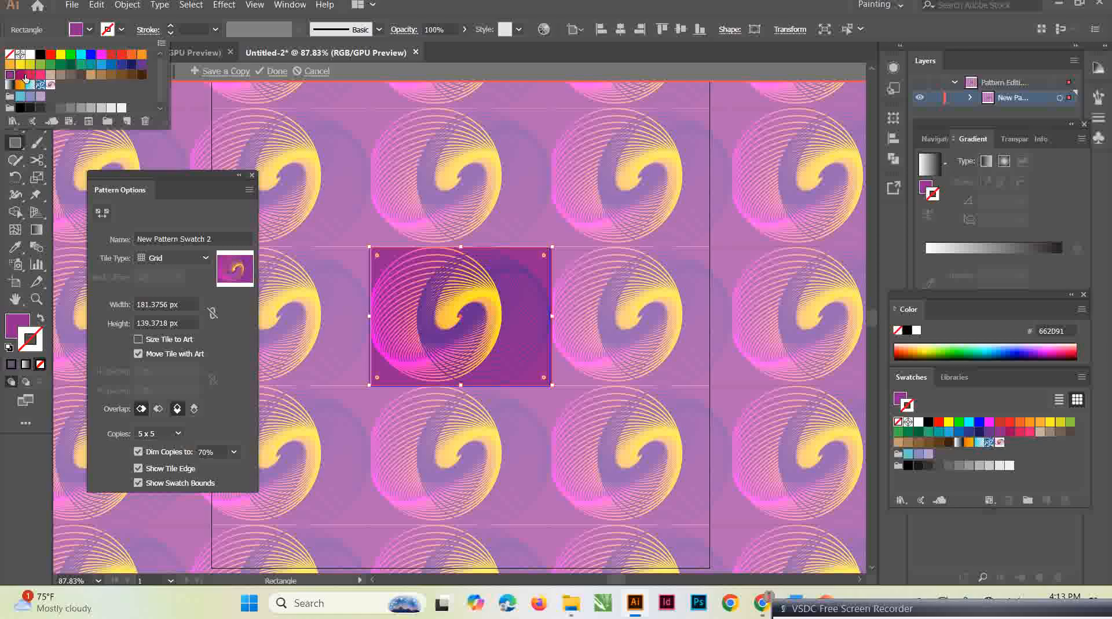
left_click(61, 65)
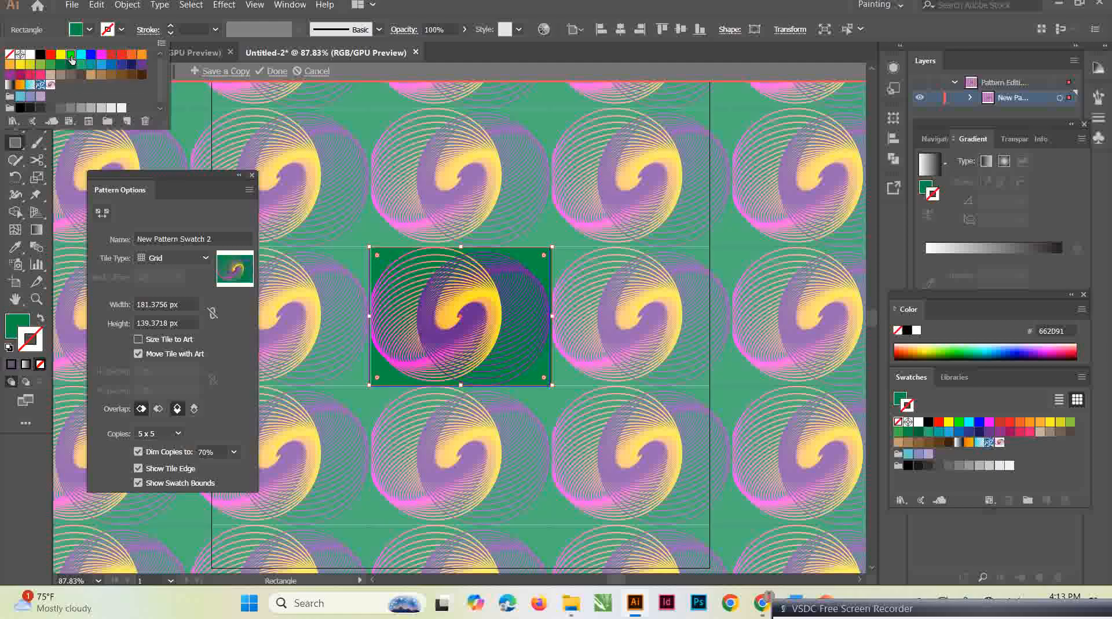
left_click(71, 59)
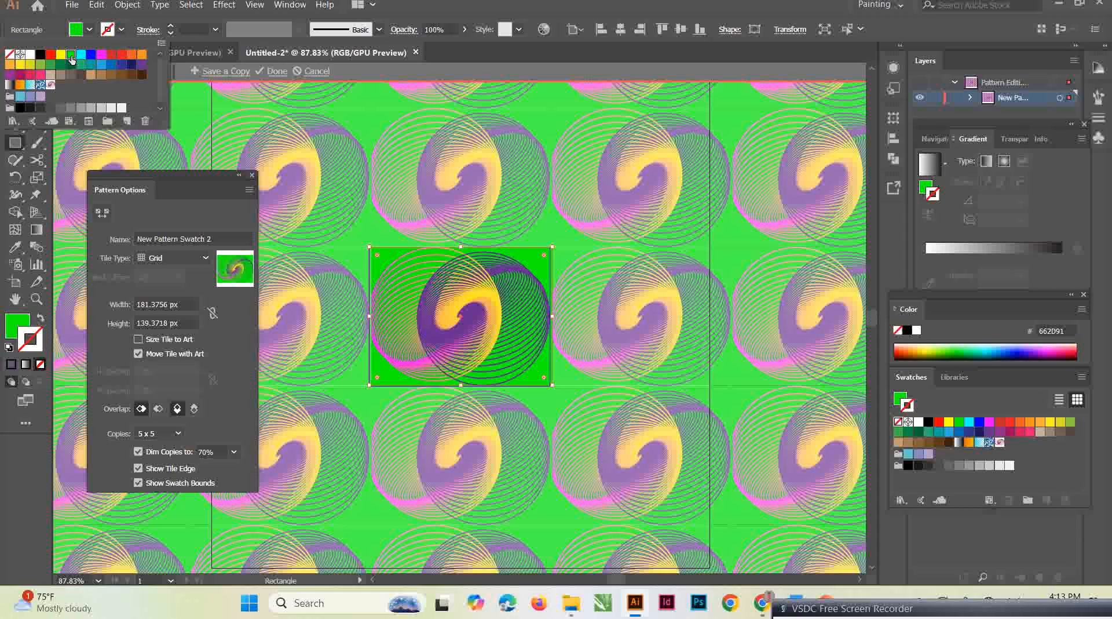
left_click(81, 55)
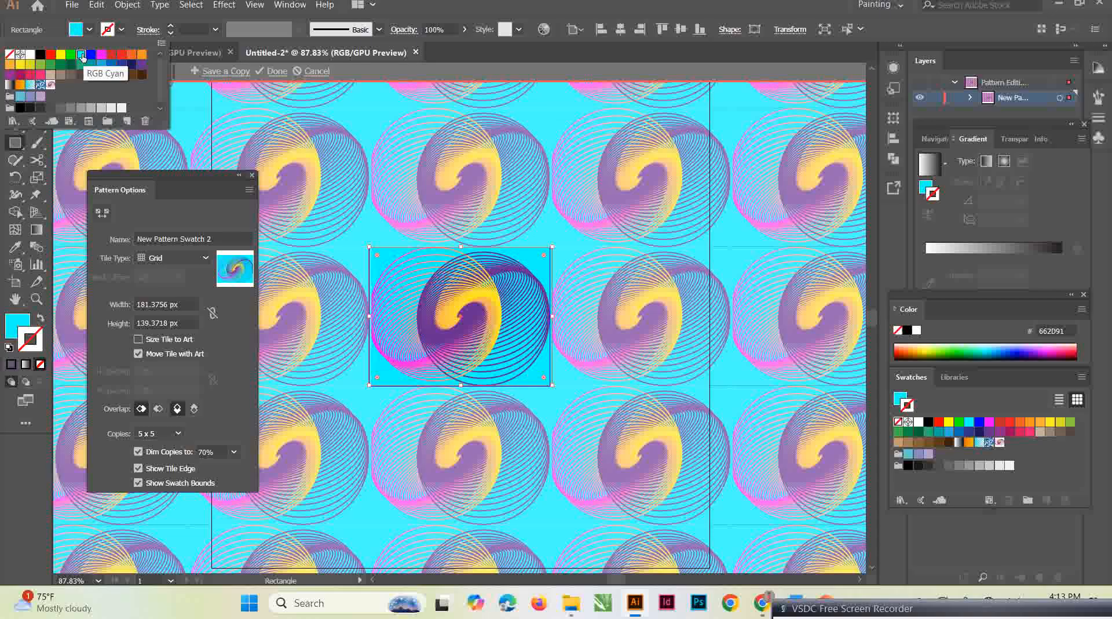
left_click(110, 67)
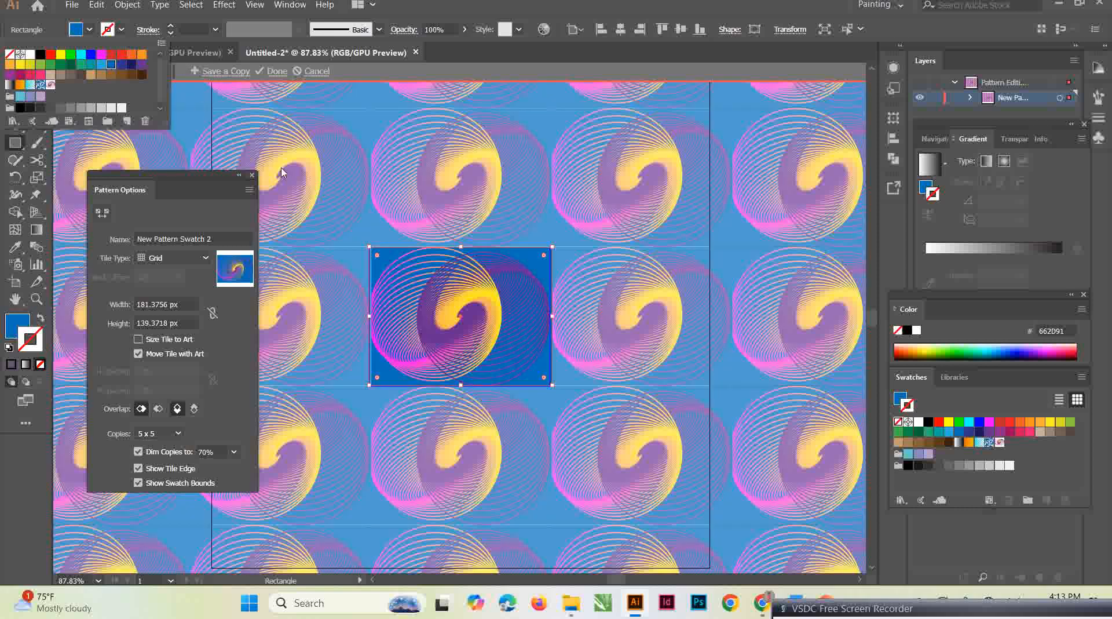
Close the Pattern Options and finish editing the pattern swatch
left_click(253, 175)
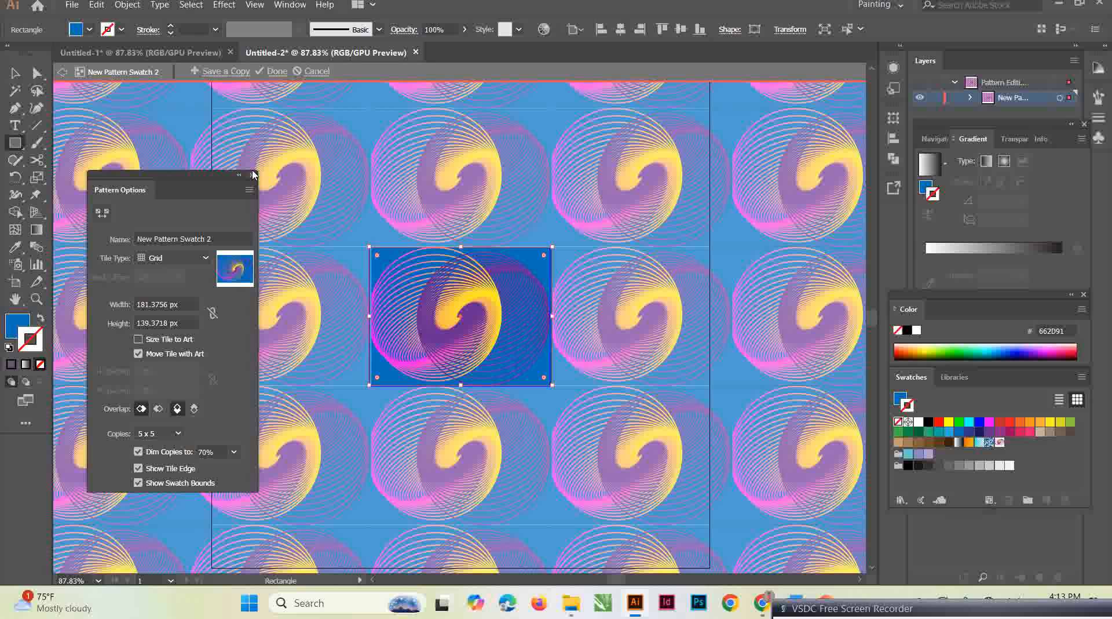
left_click(253, 175)
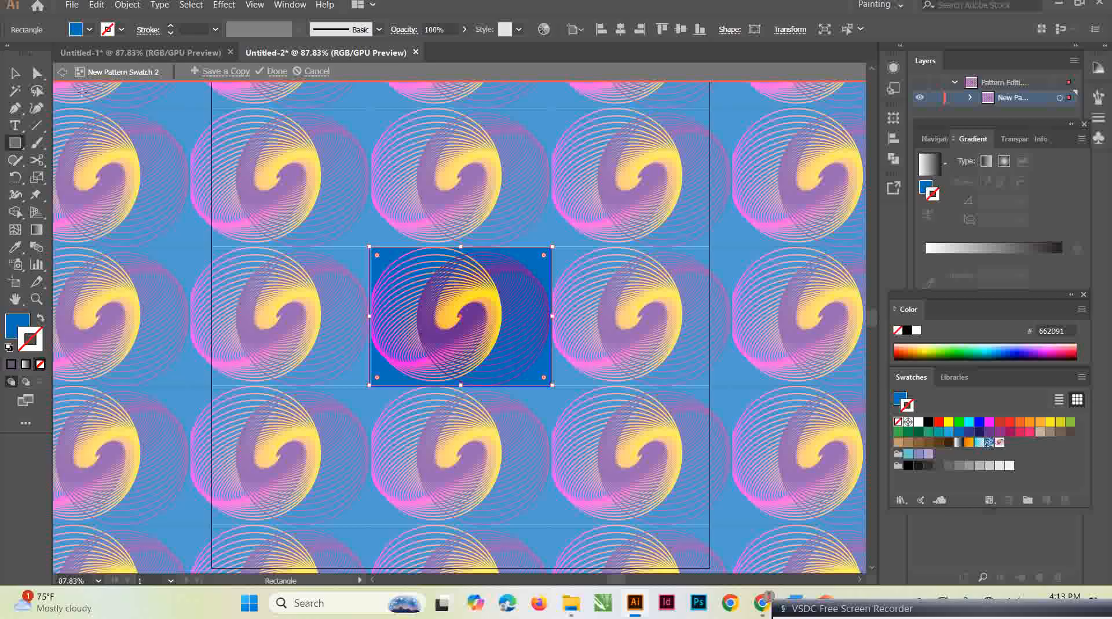
left_click(273, 71)
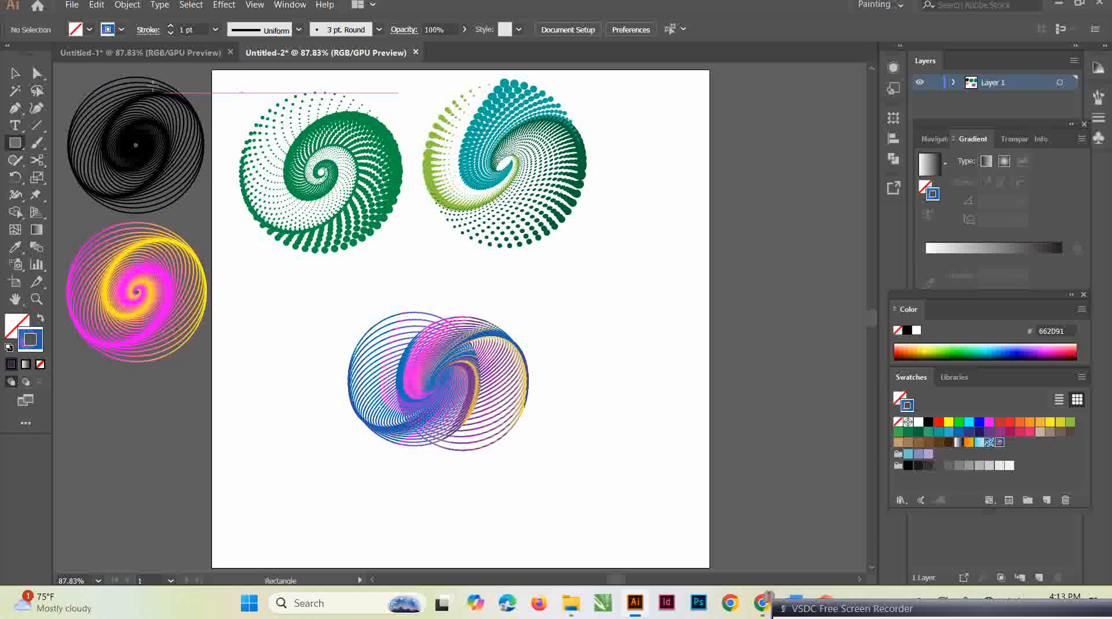
Check the designs in Untitled-1, and move the overlapping rings in Untitled-2 off the artboard, below the pink and yellow spiral
left_click(122, 52)
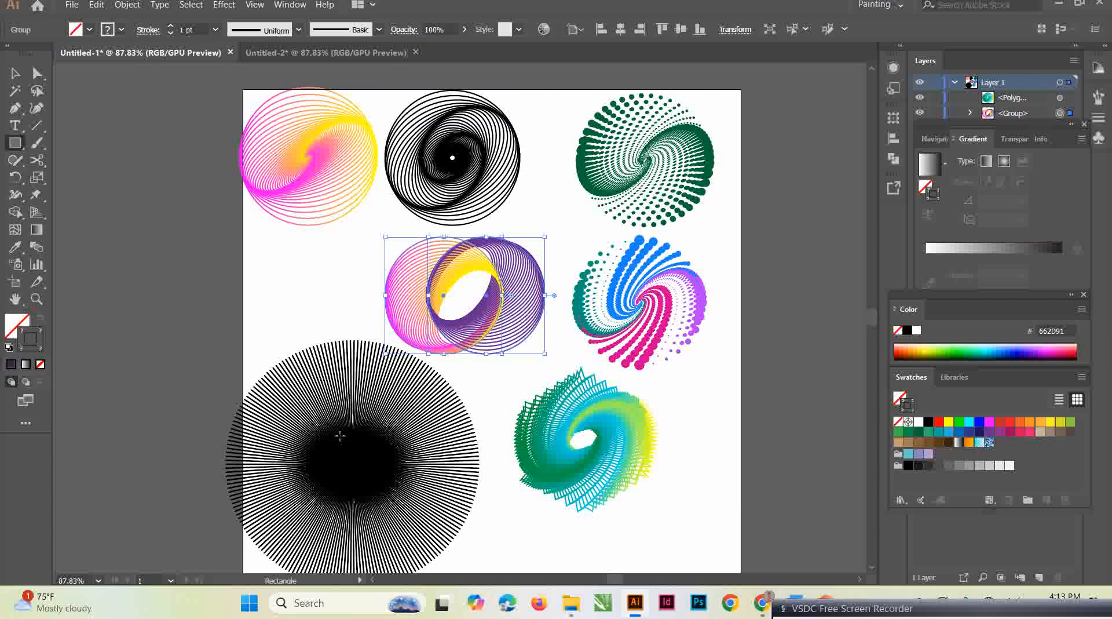
left_click(327, 53)
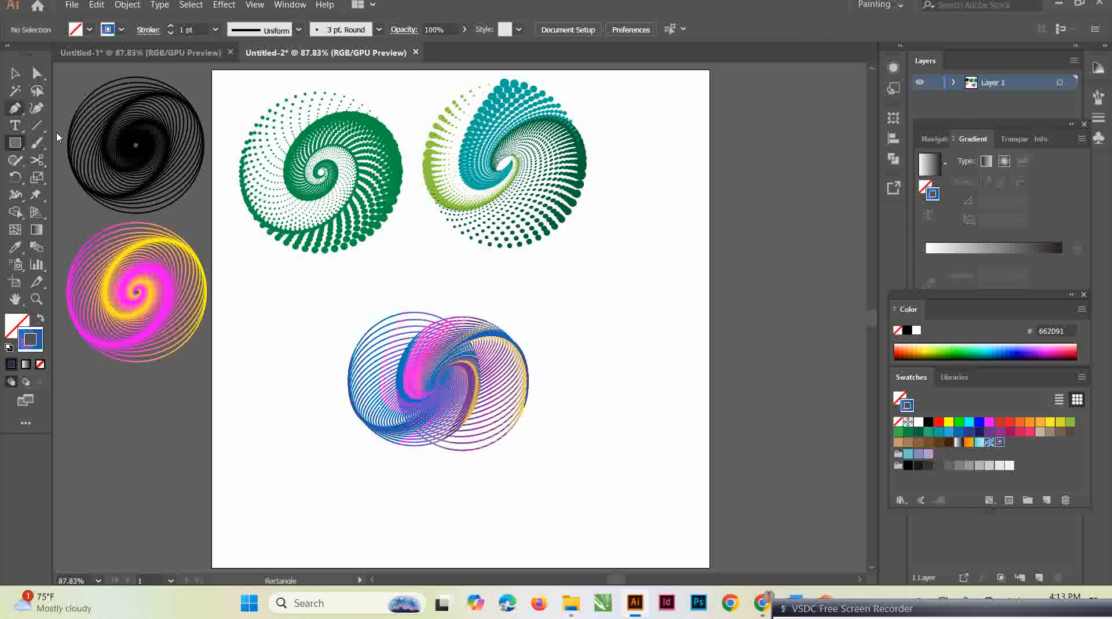
left_click(15, 73)
left_click_drag(413, 383, 125, 439)
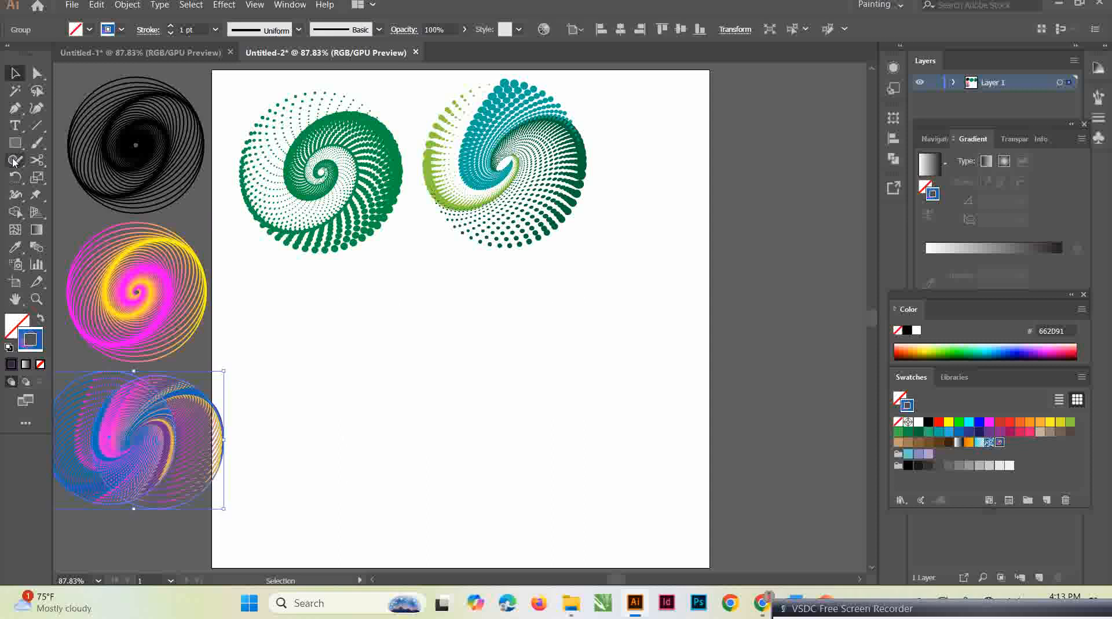
Draw a circle with the Ellipse tool in the empty lower half of the artboard
left_click_drag(23, 150, 74, 177)
left_click_drag(405, 302, 555, 450)
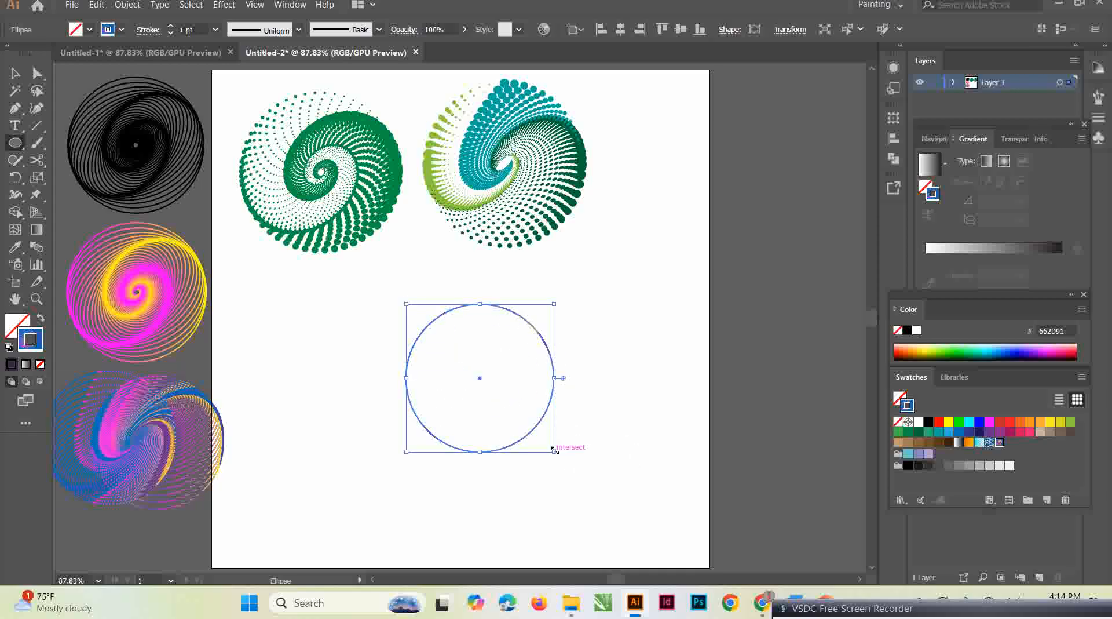
left_click(183, 52)
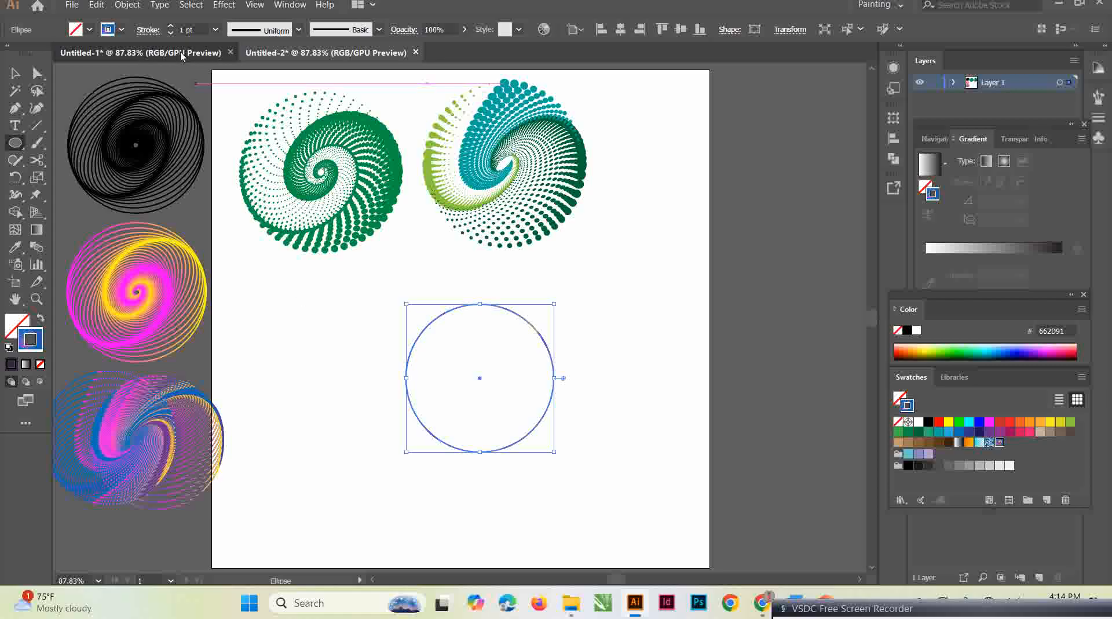
left_click(275, 53)
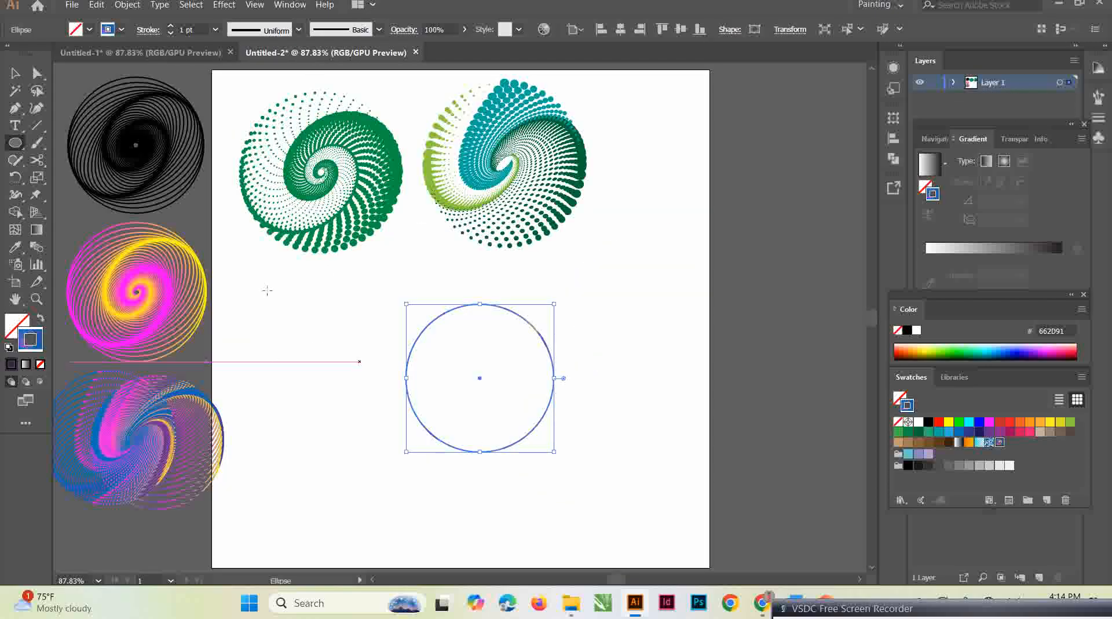
Set the new circle's fill to None and its stroke to black
left_click(90, 29)
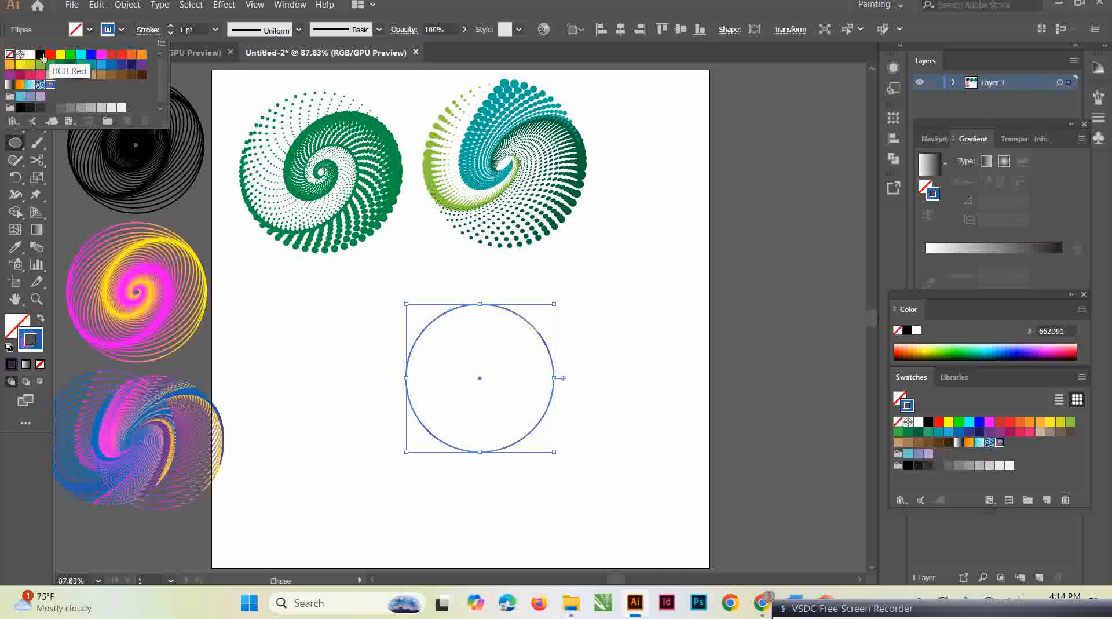
left_click(40, 54)
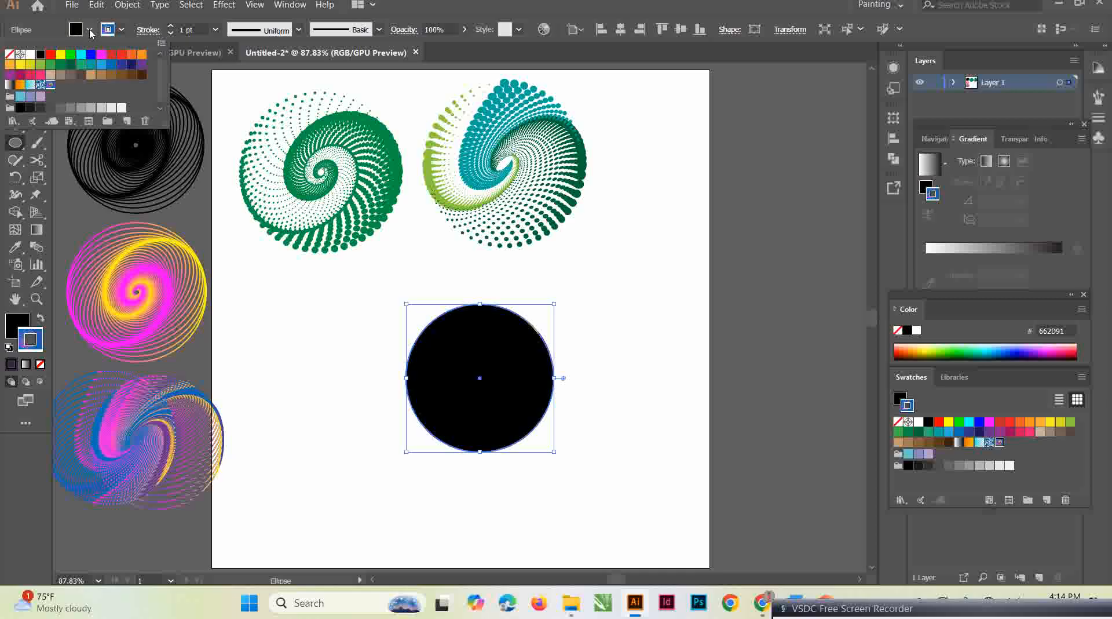
left_click(9, 54)
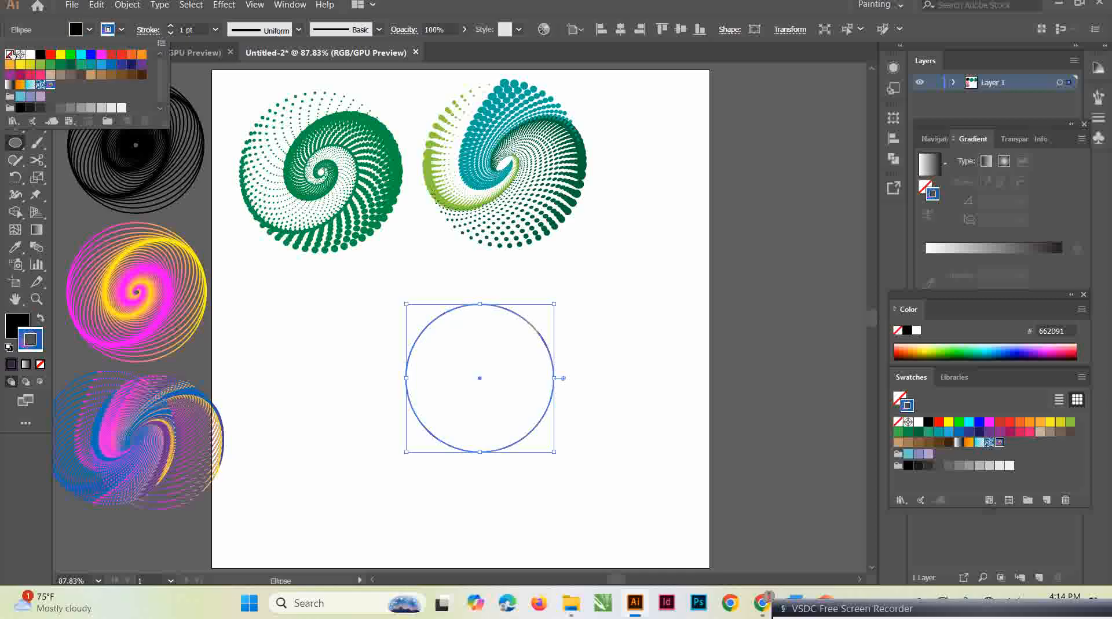
left_click(122, 30)
left_click(126, 33)
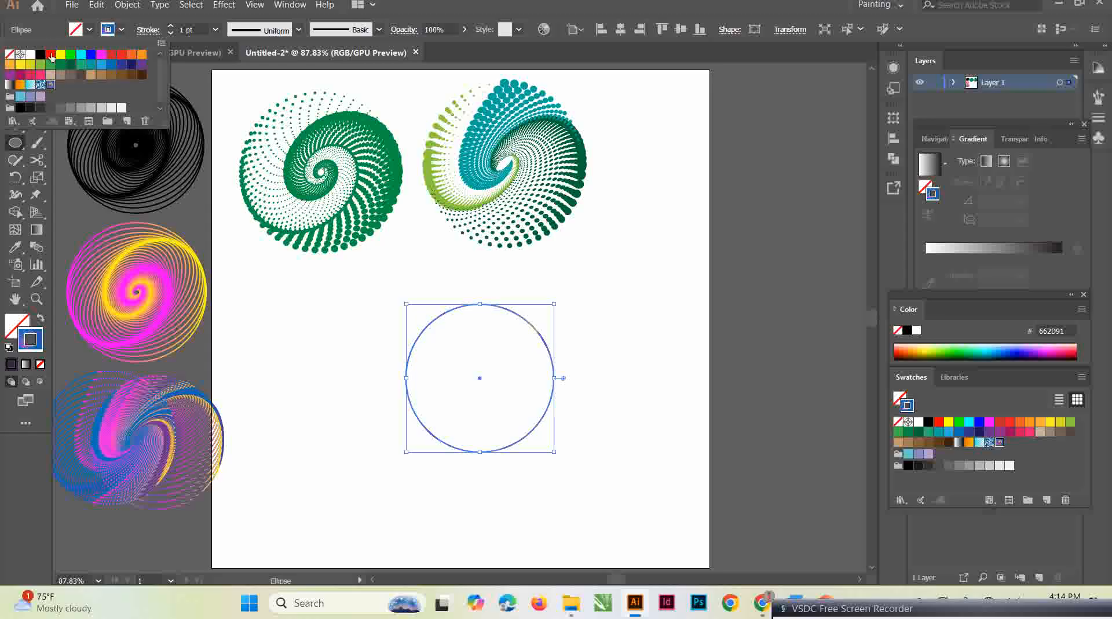
left_click(40, 55)
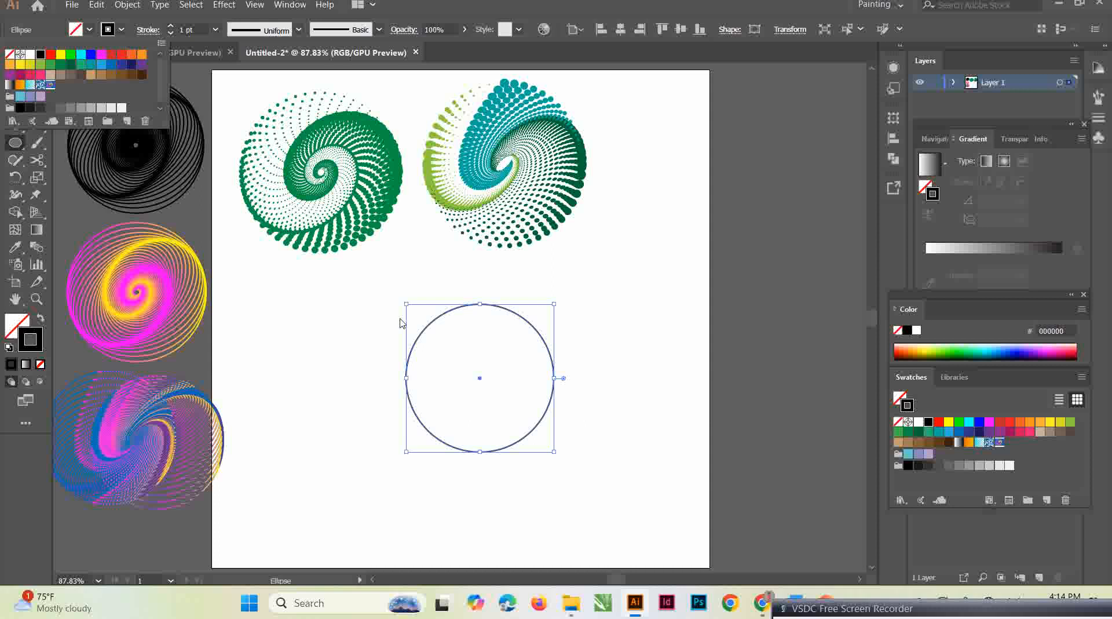
left_click(427, 371)
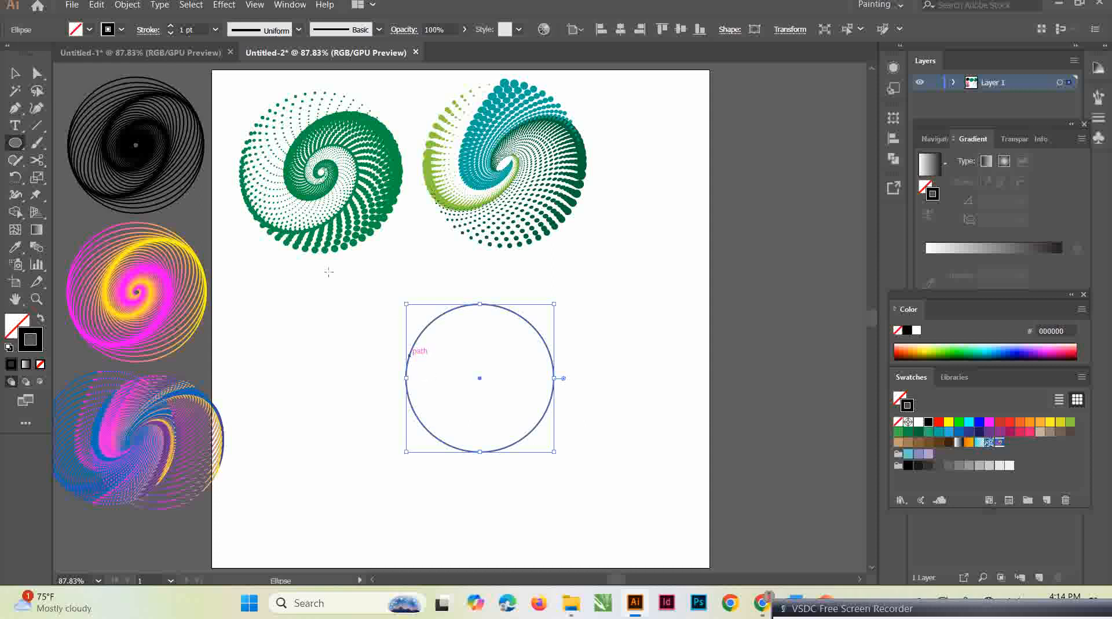
Start a Zig Zag effect on the circle with a size of 29 px and the preview turned on
left_click(225, 5)
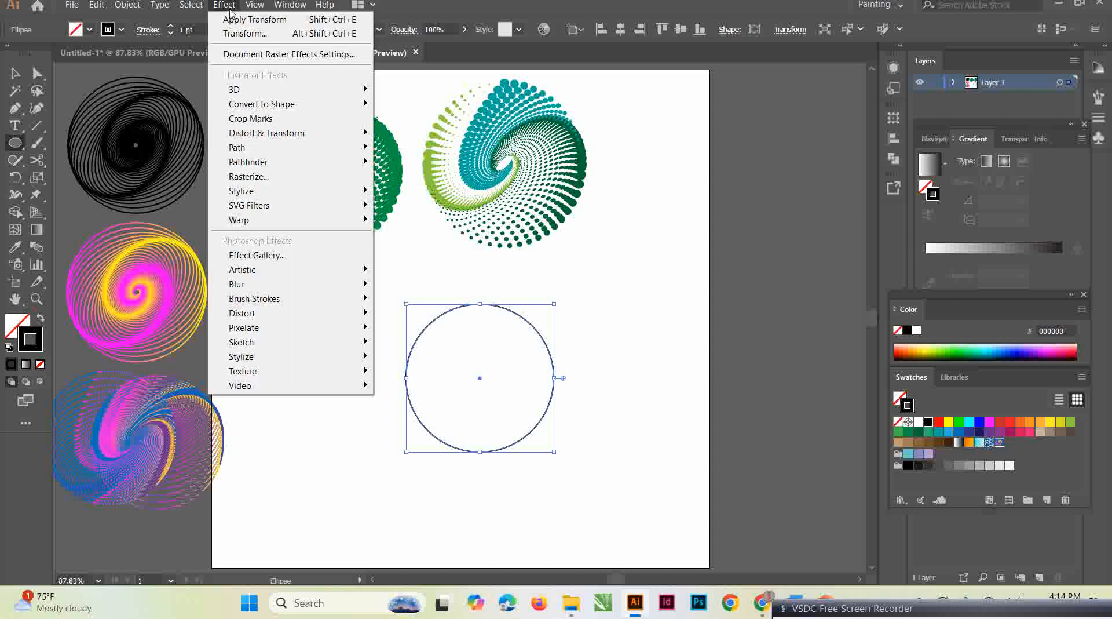
mouse_move(336, 139)
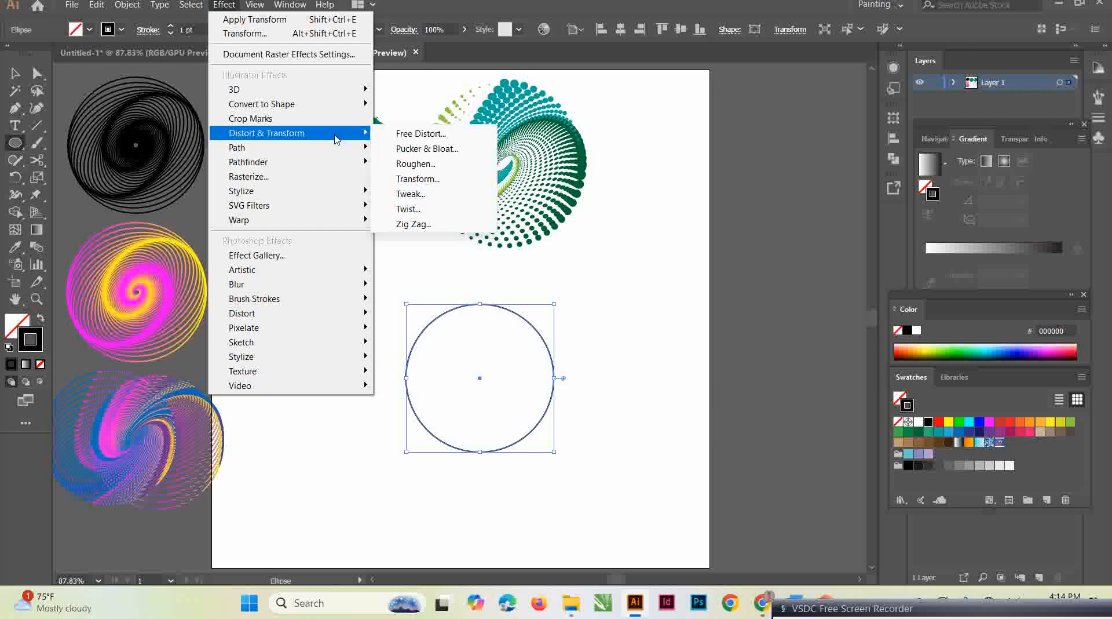
left_click(439, 228)
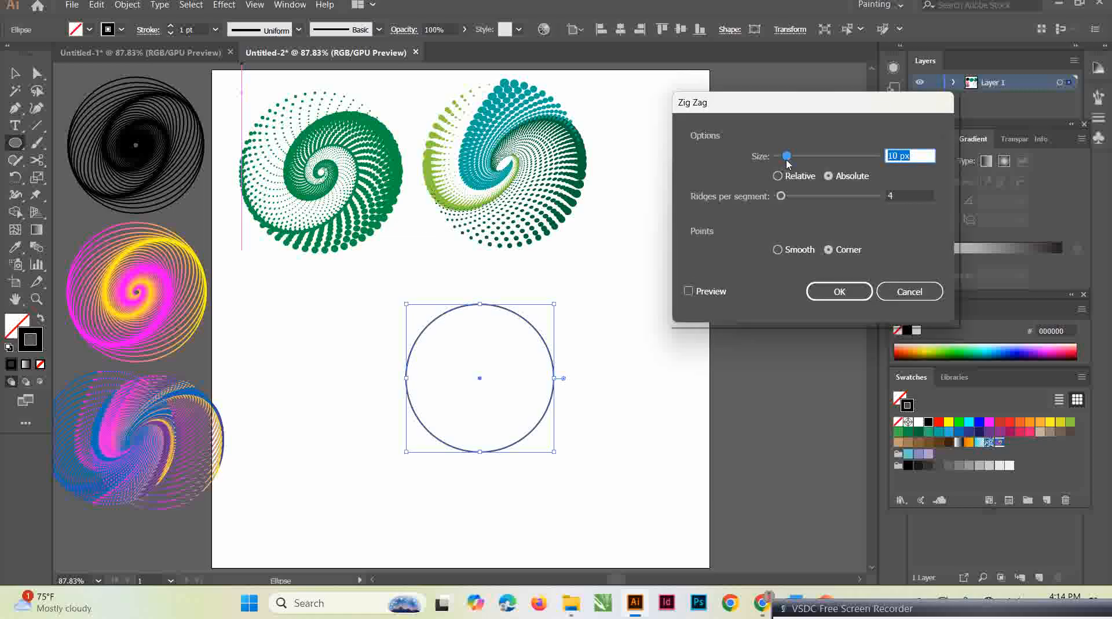
left_click_drag(788, 161, 806, 158)
left_click(689, 292)
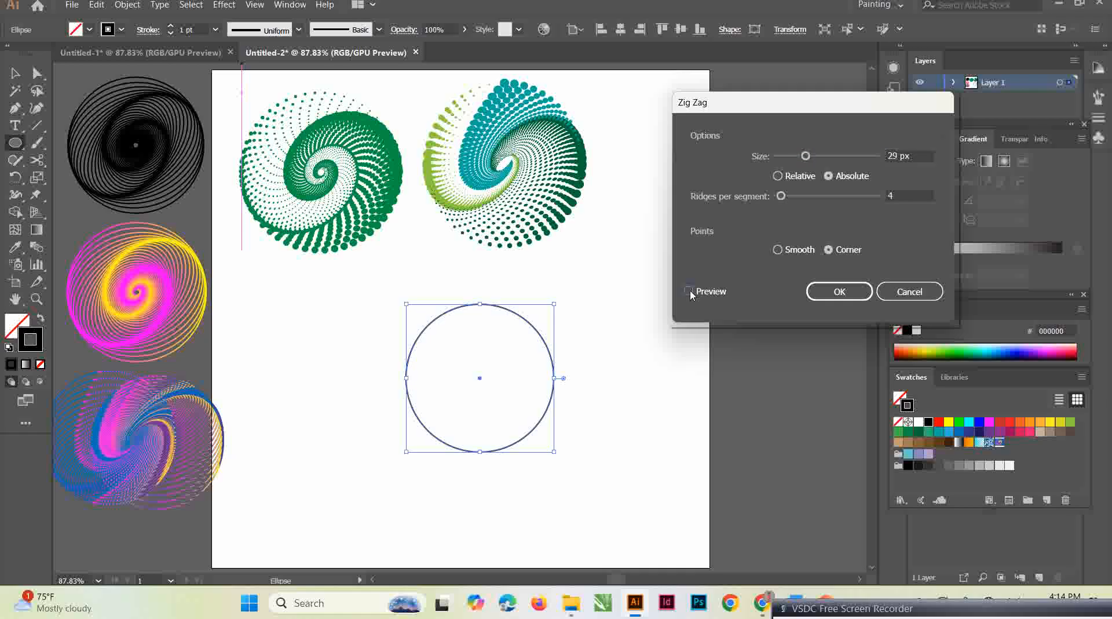
Set the Zig Zag size to 49 px with 97 ridges per segment and smooth points, and apply the effect
mouse_move(806, 156)
left_mouse_down()
mouse_move(829, 157)
mouse_move(815, 157)
left_mouse_up()
left_click(782, 197)
left_click_drag(783, 201, 821, 197)
left_click_drag(819, 196, 864, 199)
left_click_drag(815, 156, 830, 162)
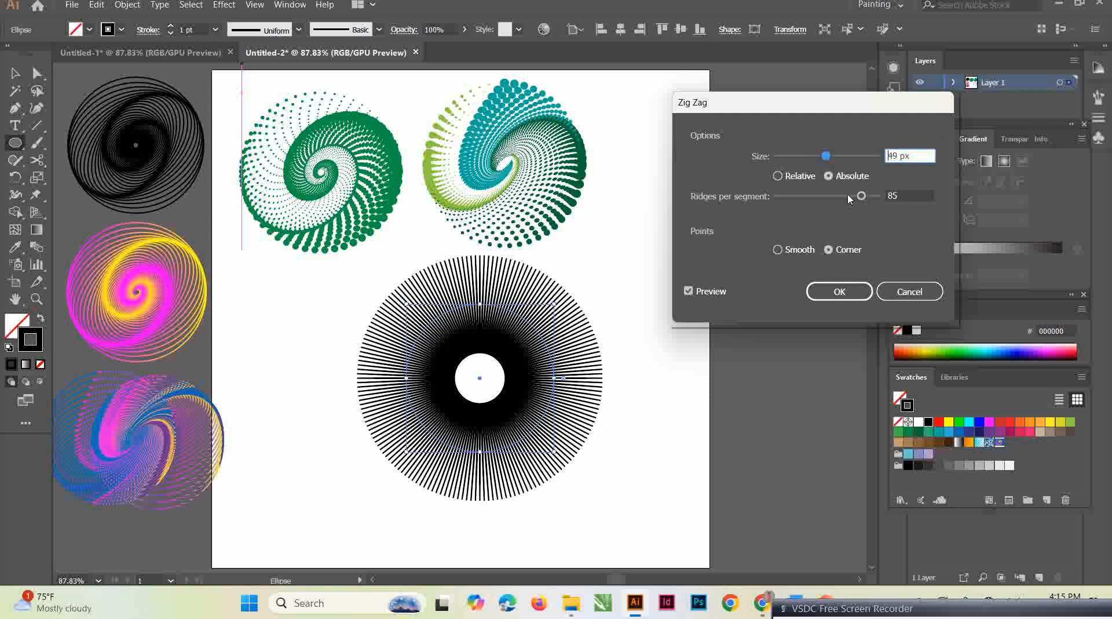
left_click_drag(861, 198, 875, 200)
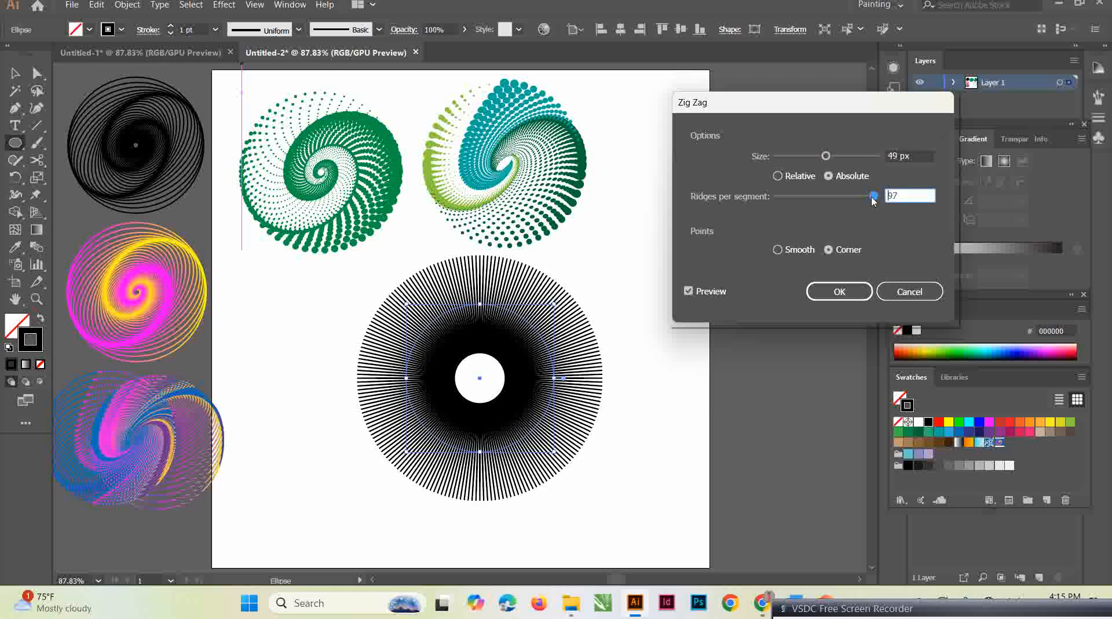
left_click(779, 249)
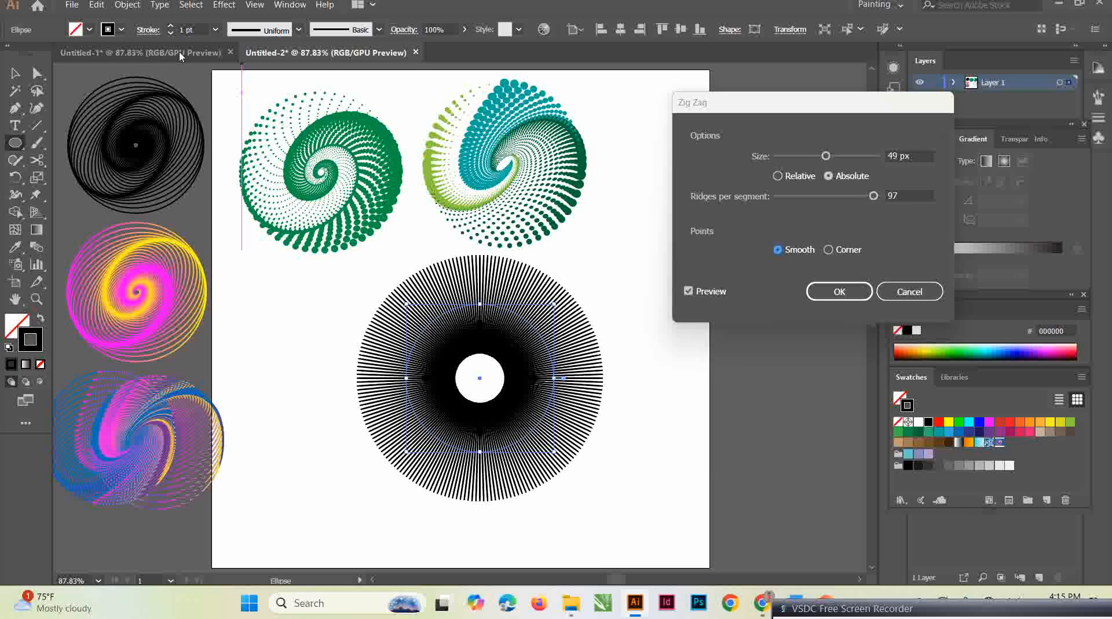
left_click(839, 292)
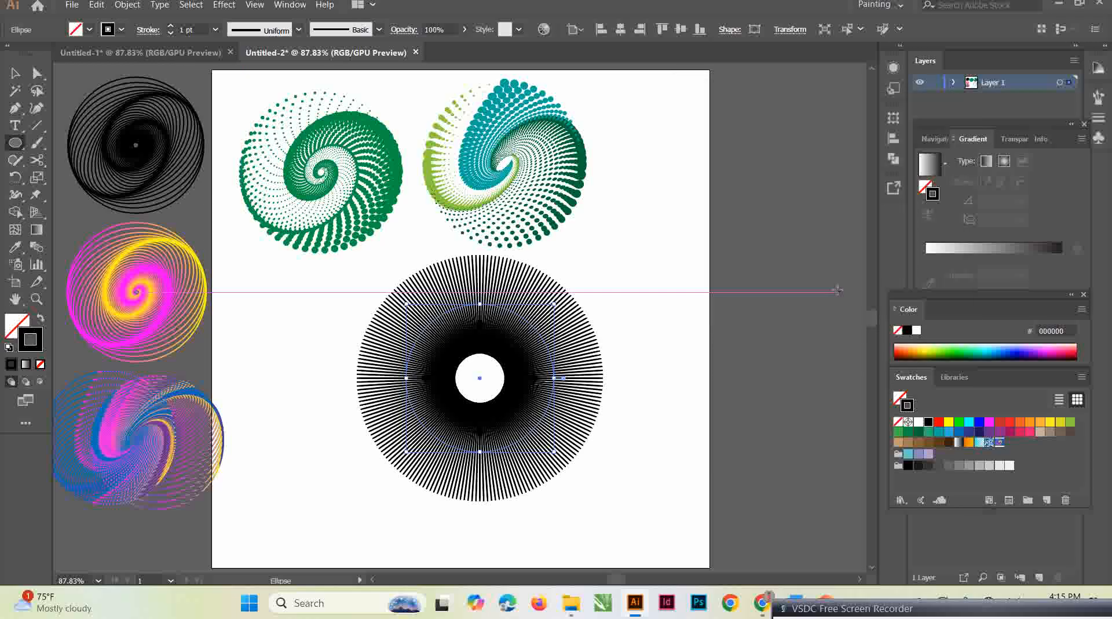
Compare the radial-line sunburst with the original in Untitled-1, and return to Untitled-2
left_click(133, 57)
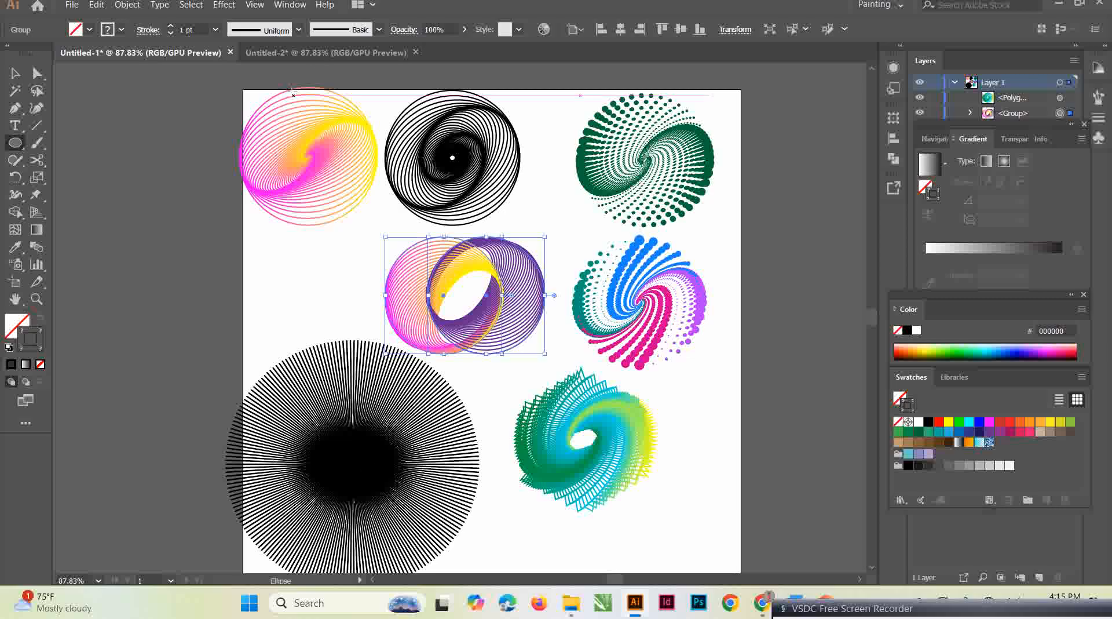
left_click(326, 52)
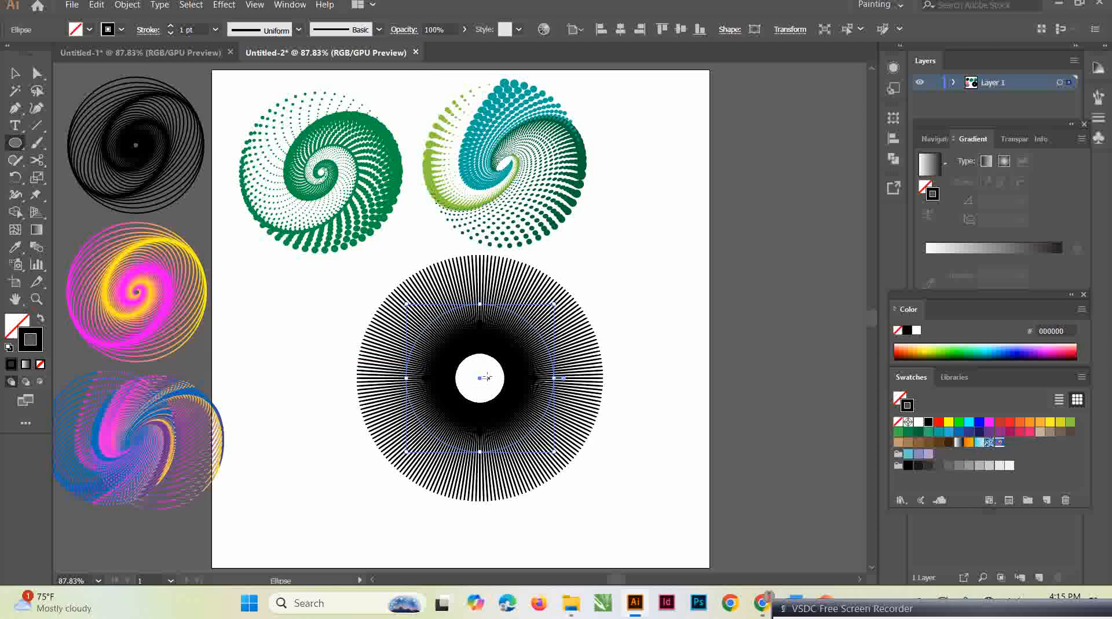
left_click(170, 52)
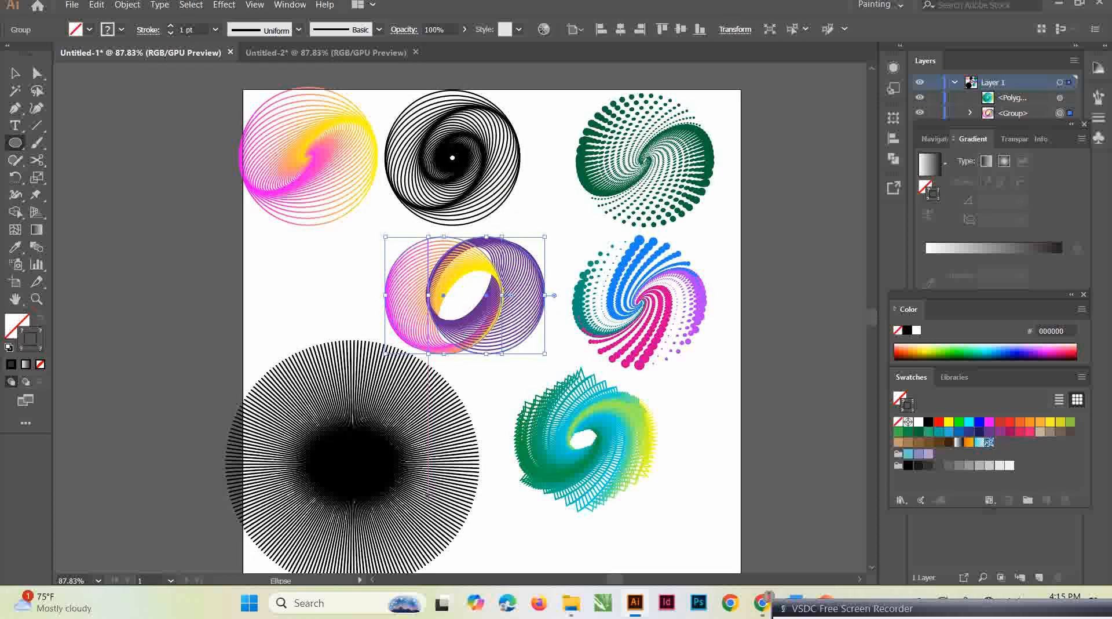
left_click(356, 53)
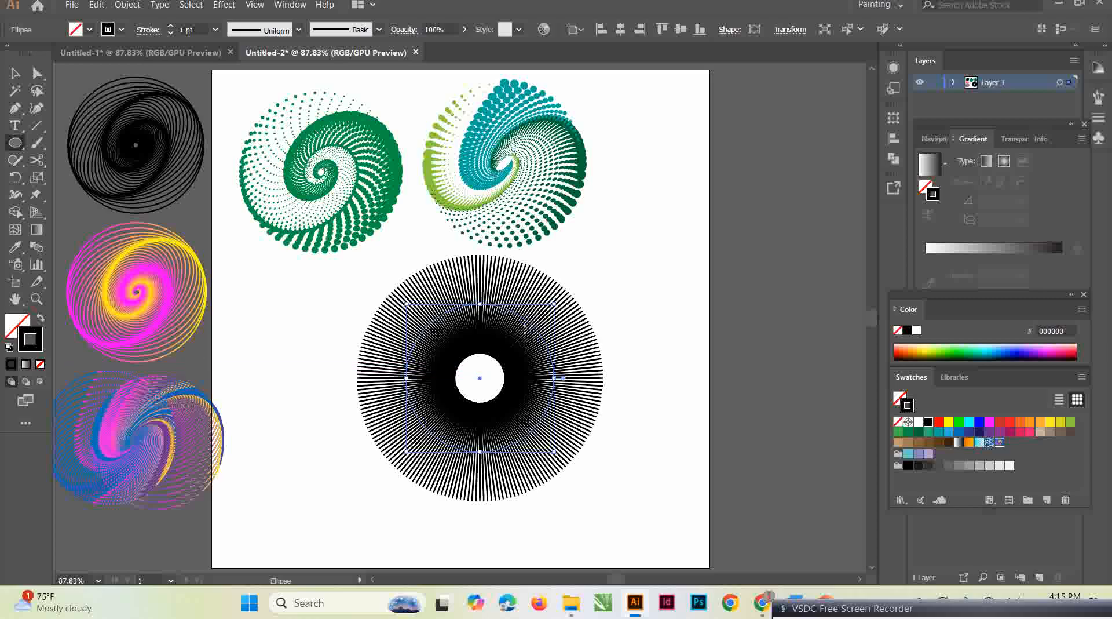
left_click_drag(534, 340, 370, 342)
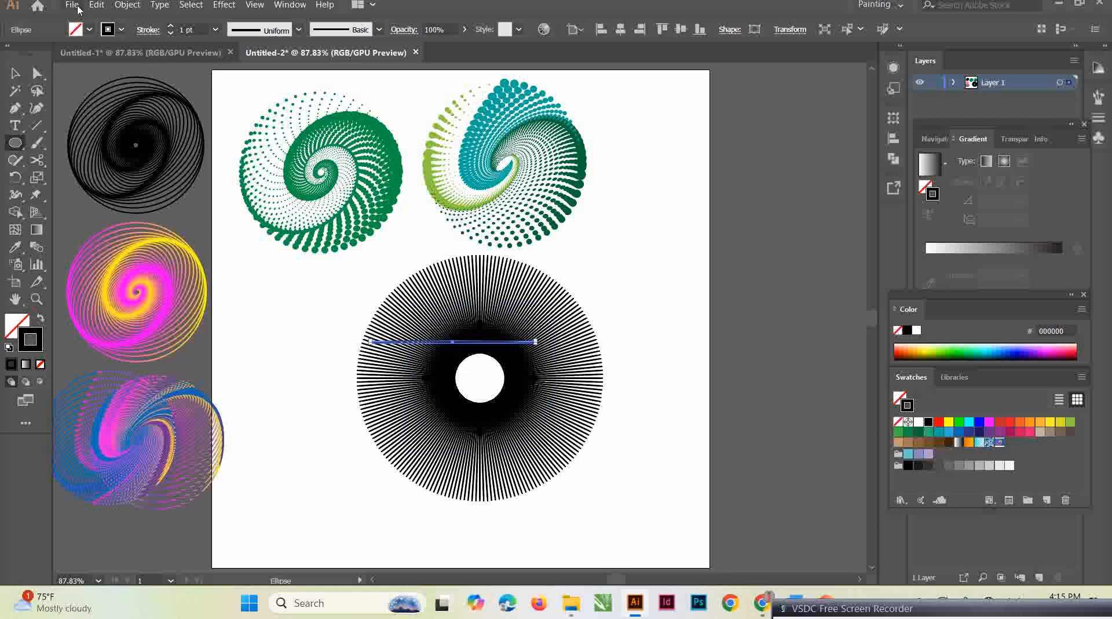
left_click(74, 8)
left_click(110, 22)
Move the black sunburst to the artboard's left edge, just below the green dotted spiral
left_click(15, 73)
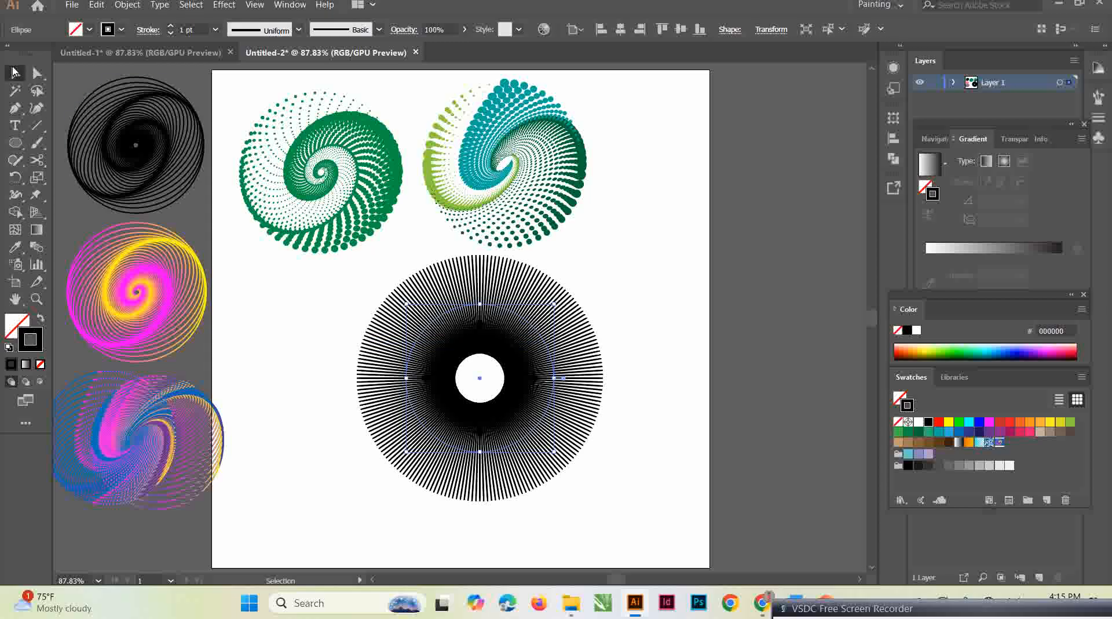
left_click(715, 284)
left_click_drag(481, 377, 283, 356)
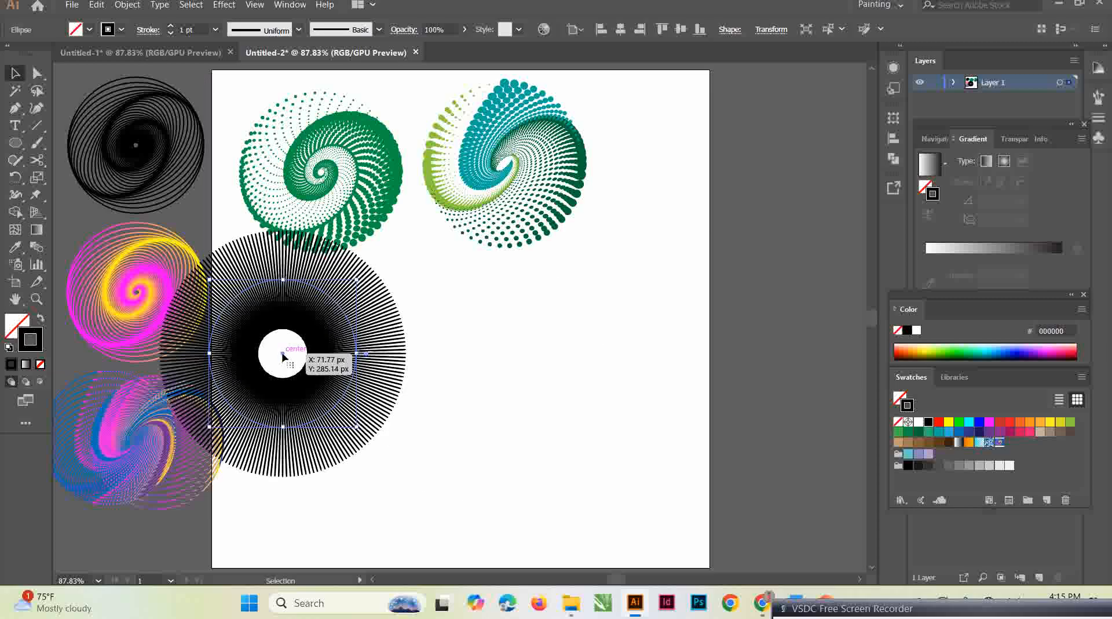
Check the designs in Untitled-1, and draw a tilted hexagon in Untitled-2, placed in the empty area right of the sunburst
left_click(158, 53)
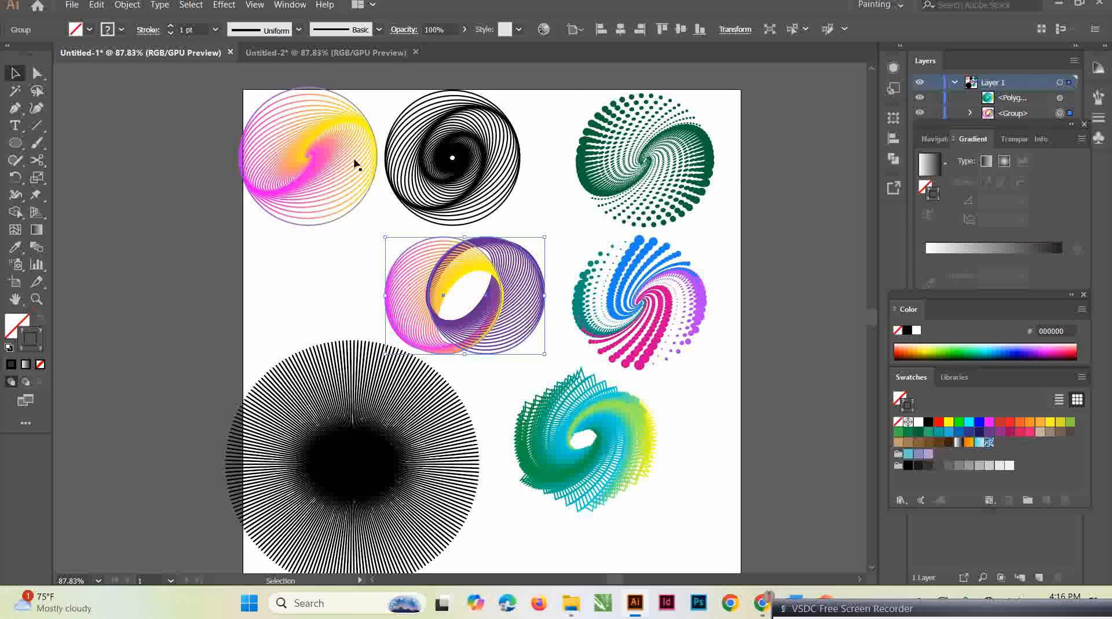
left_click(342, 57)
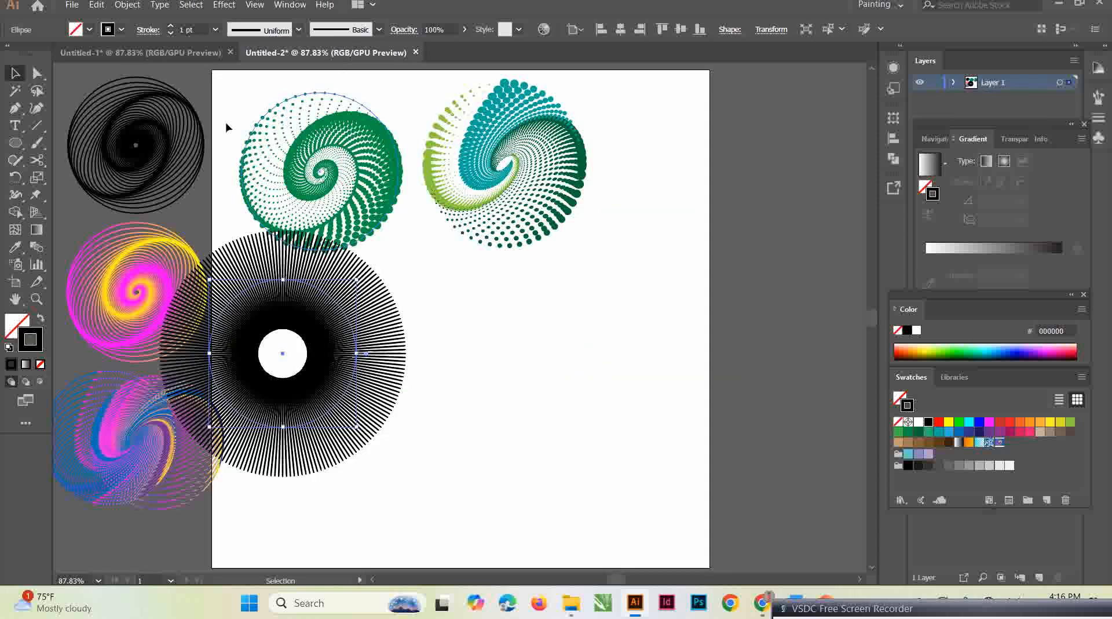
left_click(19, 149)
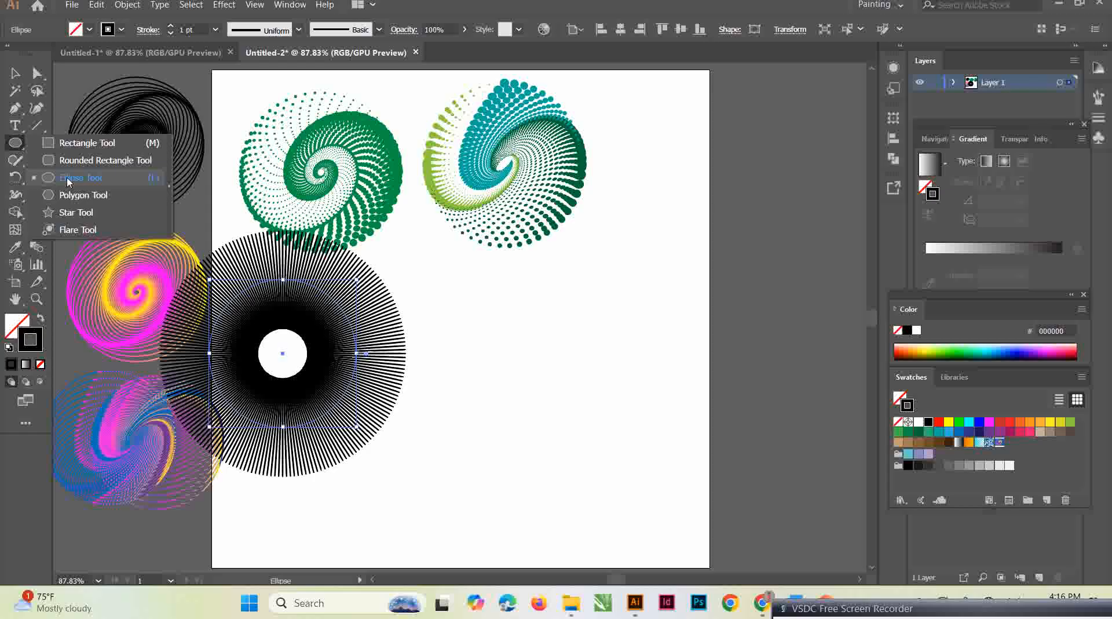
left_click(93, 196)
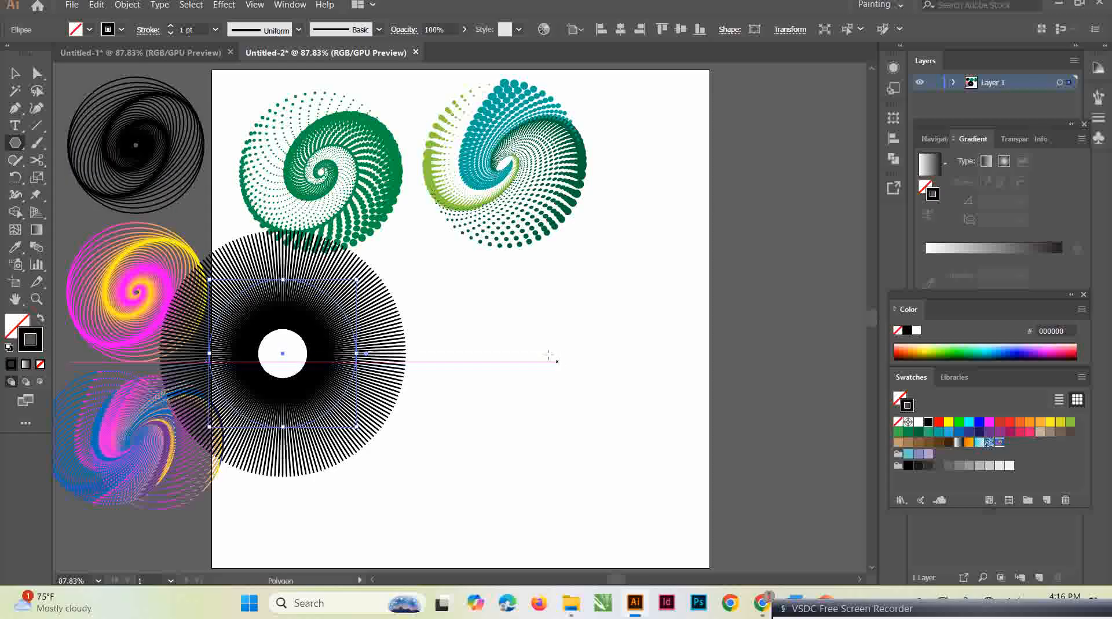
mouse_move(528, 307)
left_mouse_down()
mouse_move(608, 397)
mouse_move(585, 389)
mouse_move(585, 362)
left_mouse_up()
left_click(16, 81)
left_click_drag(542, 336, 583, 385)
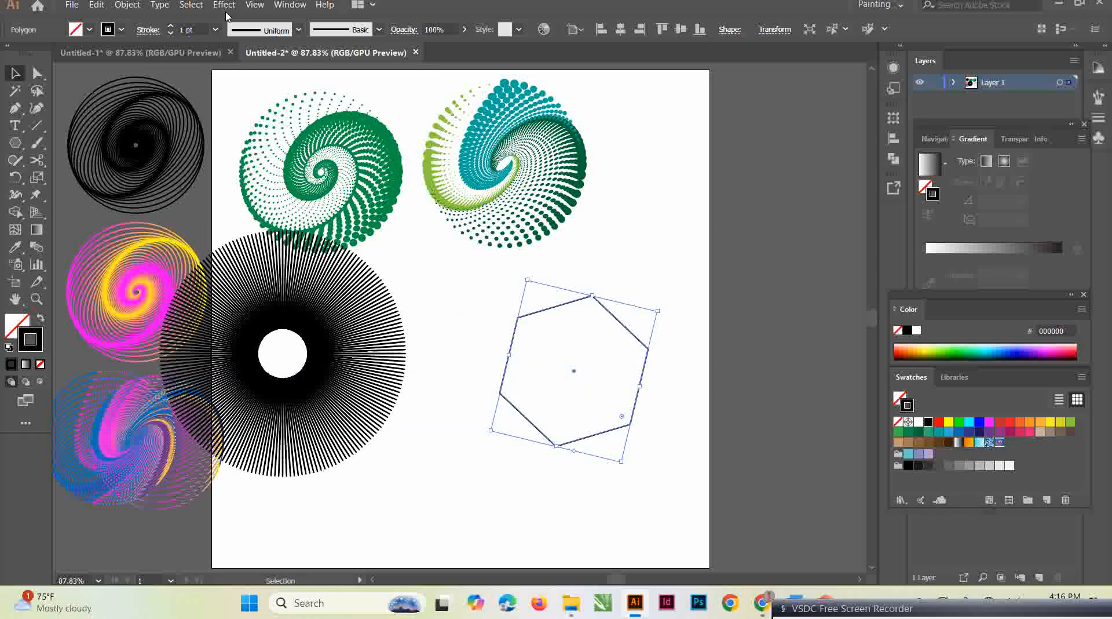
Check the polygon spiral in Untitled-1, and start a Transform effect on the hexagon with a vertical scale of 98%
left_click(158, 53)
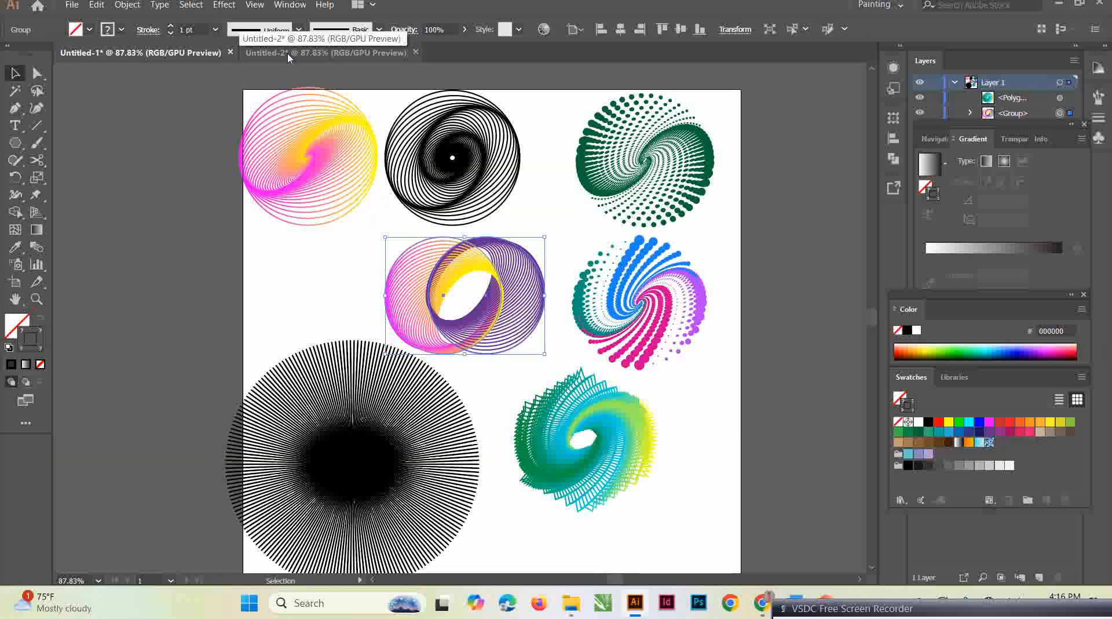
left_click(288, 55)
left_click(224, 4)
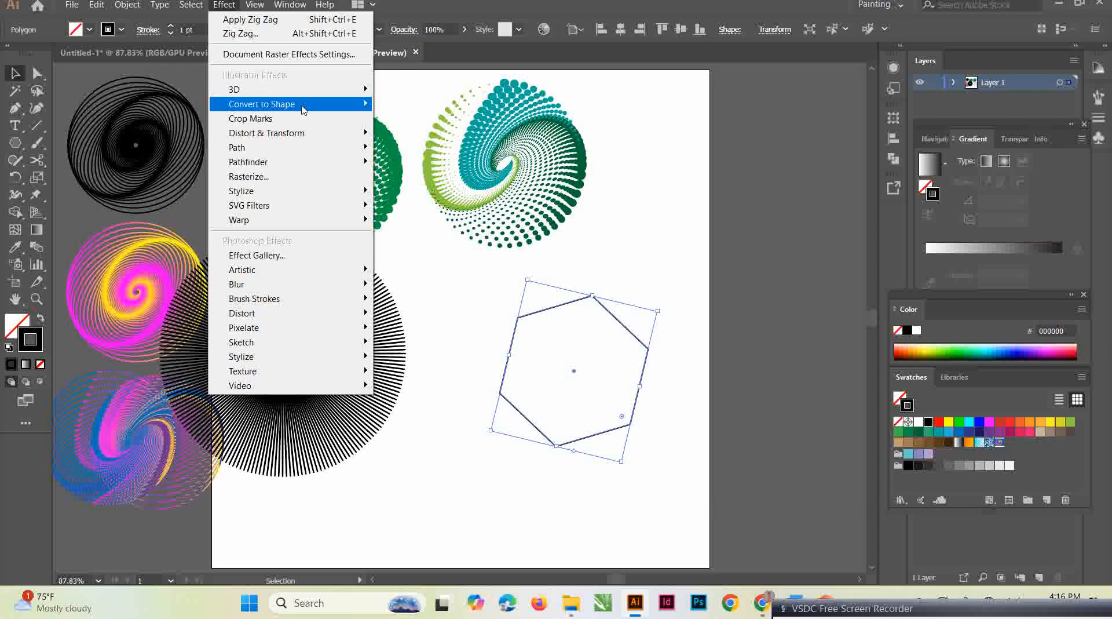
mouse_move(318, 133)
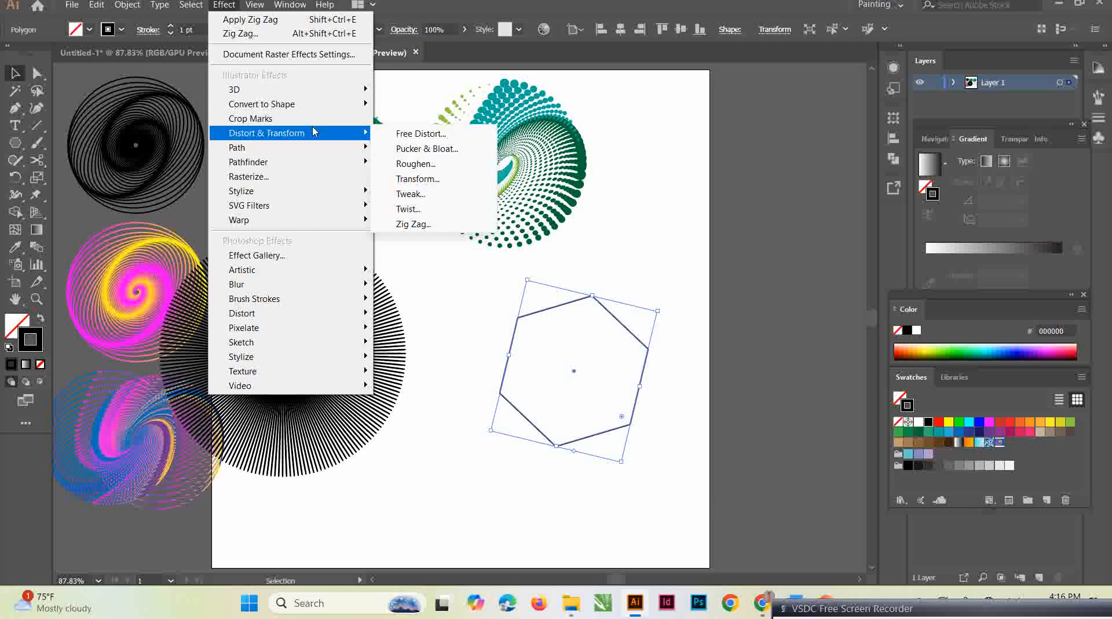
left_click(439, 183)
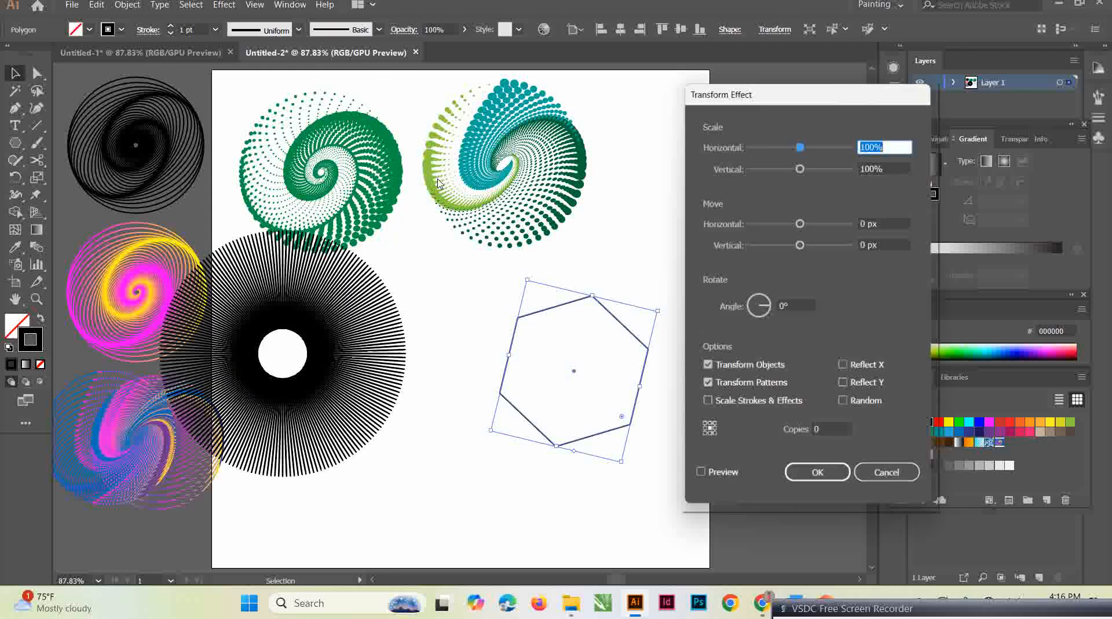
left_click(878, 168)
key("BackSpace")
key("BackSpace")
key("BackSpace")
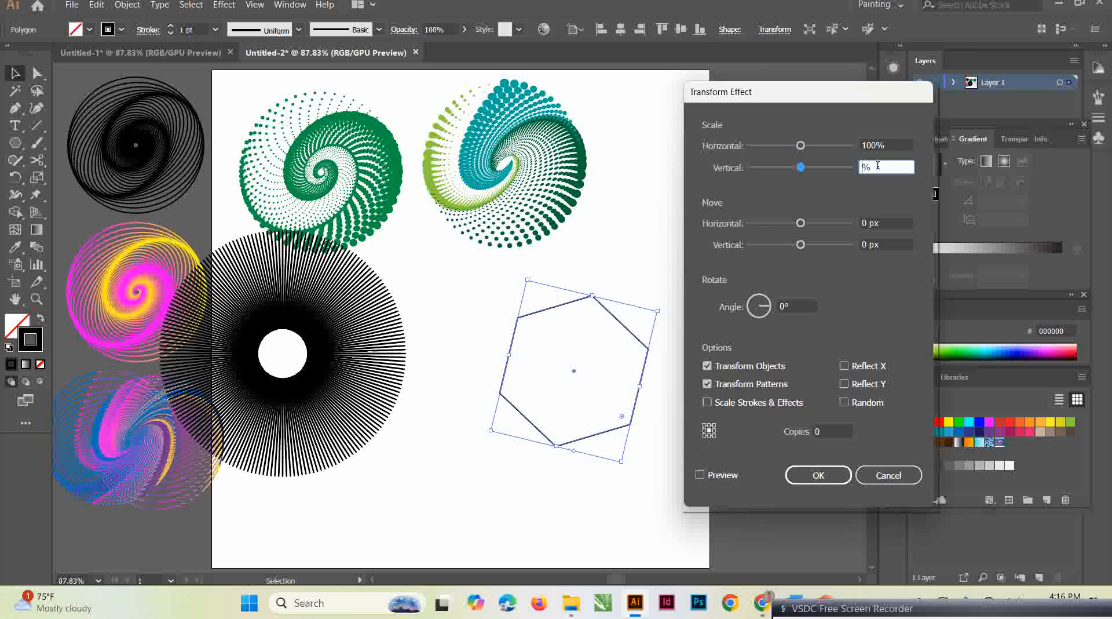
type("98")
Set the Transform effect's rotation angle to 2° and its copies to 50, and preview the result
left_click(784, 305)
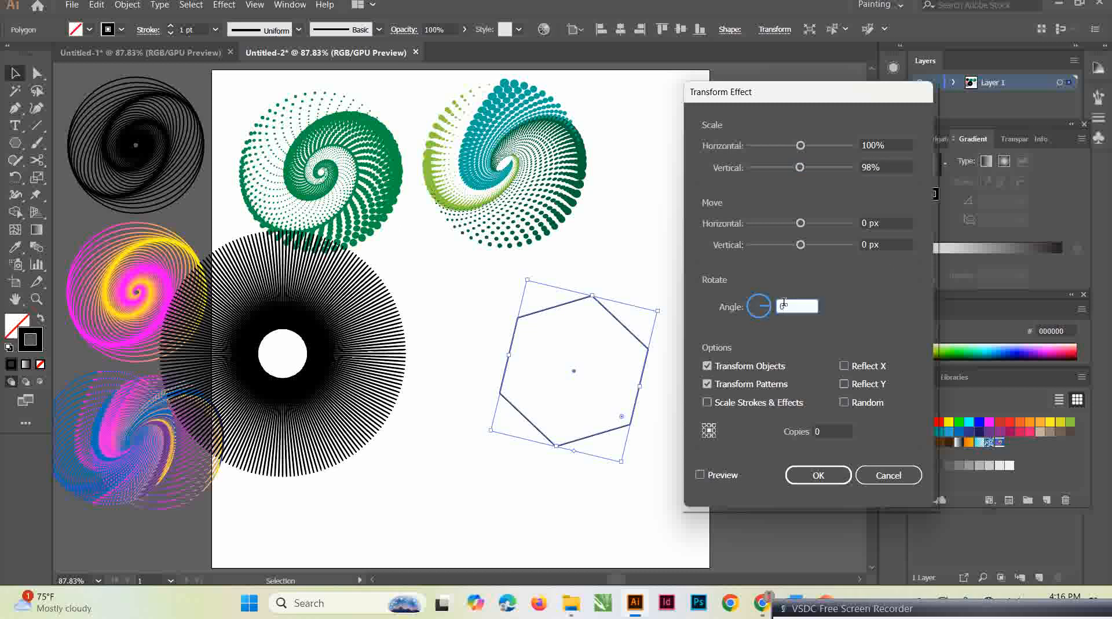
left_click(700, 474)
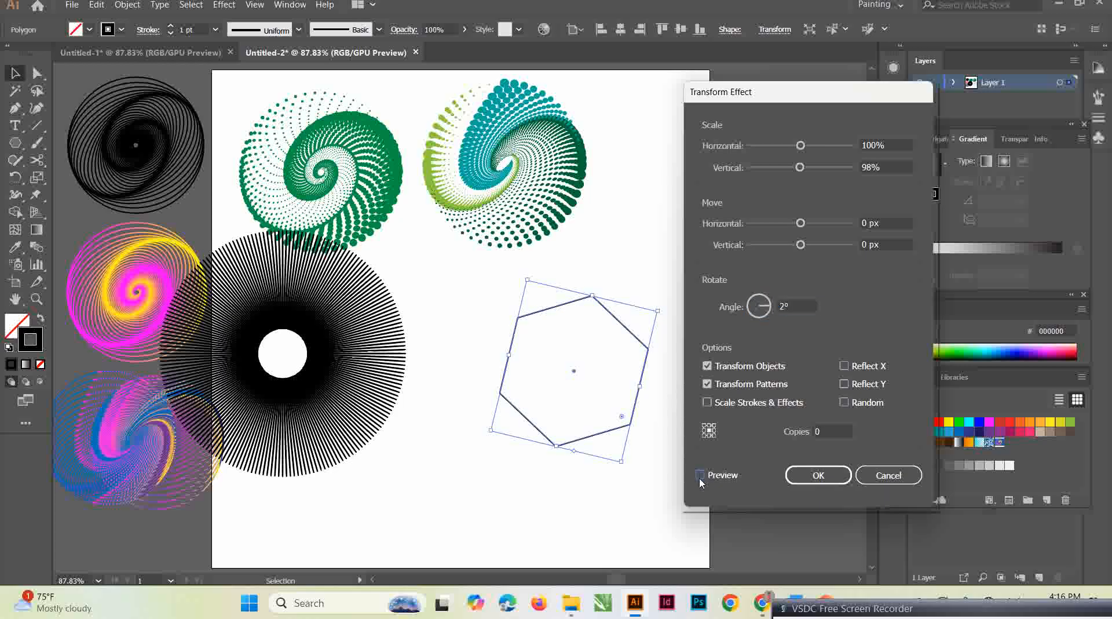
left_click(822, 431)
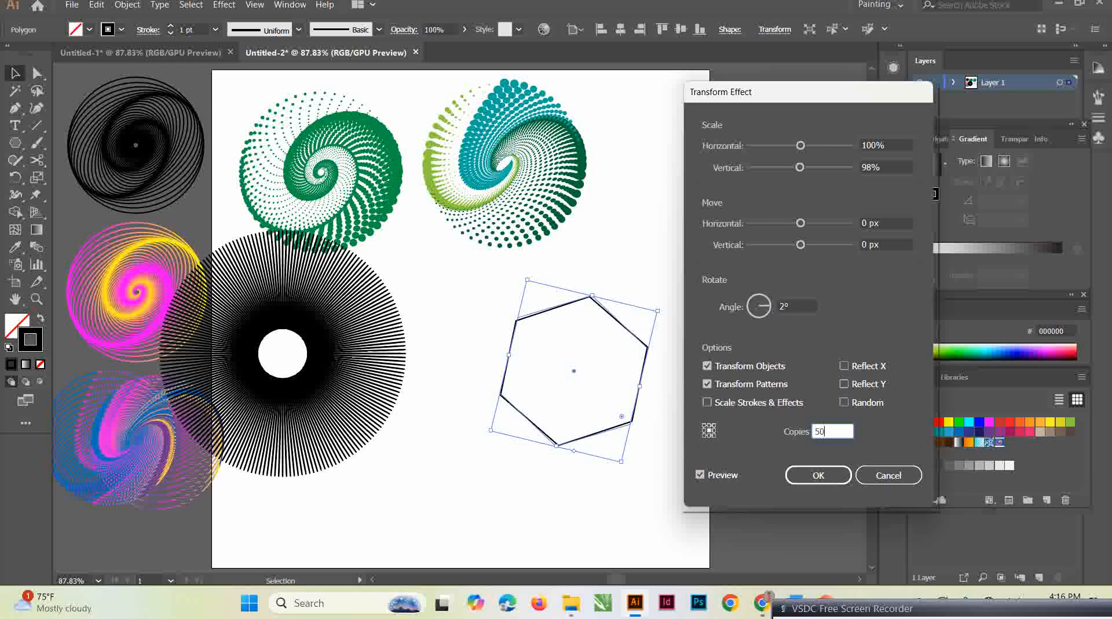
left_click(702, 475)
left_click(701, 475)
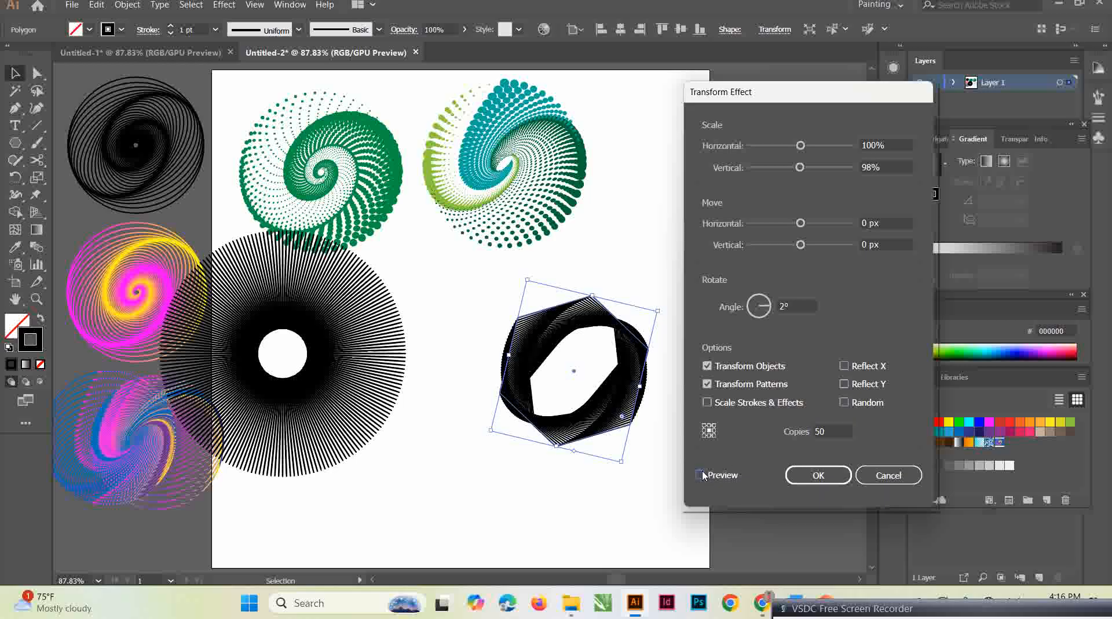
Raise the copies to 80, reduce the vertical scale to 94% and apply the Transform effect to the hexagon
left_click(829, 430)
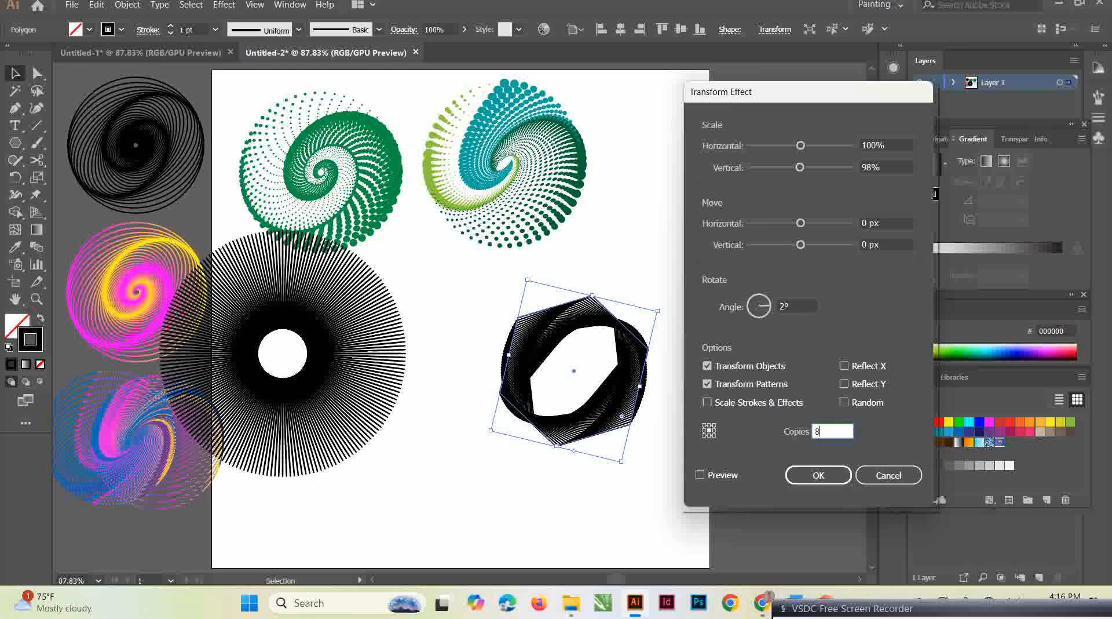
left_click(702, 475)
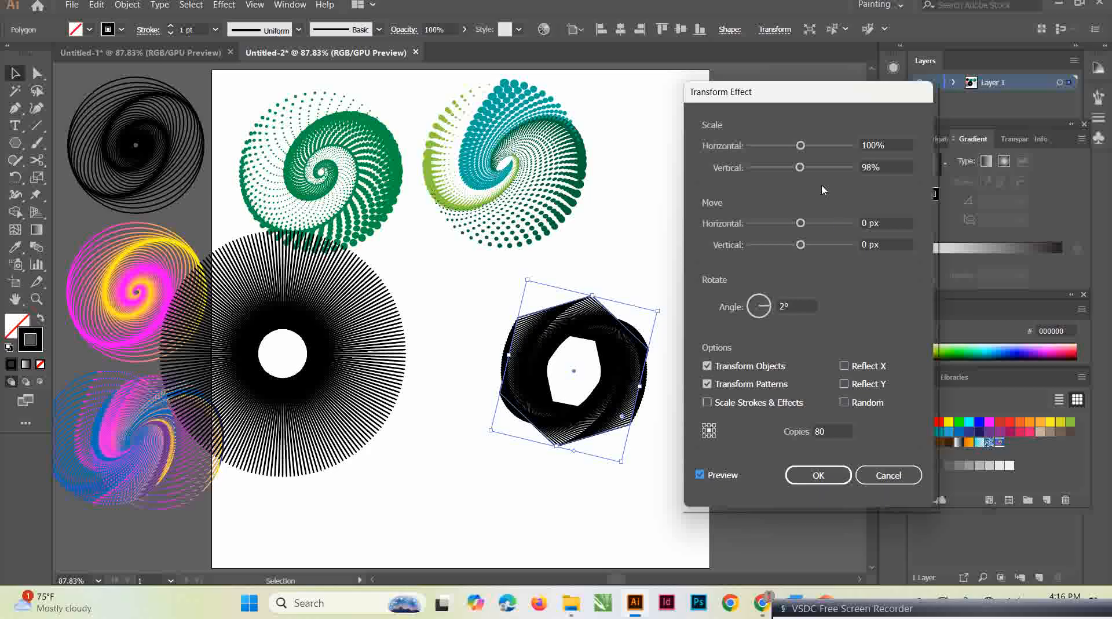
left_click_drag(802, 170, 794, 170)
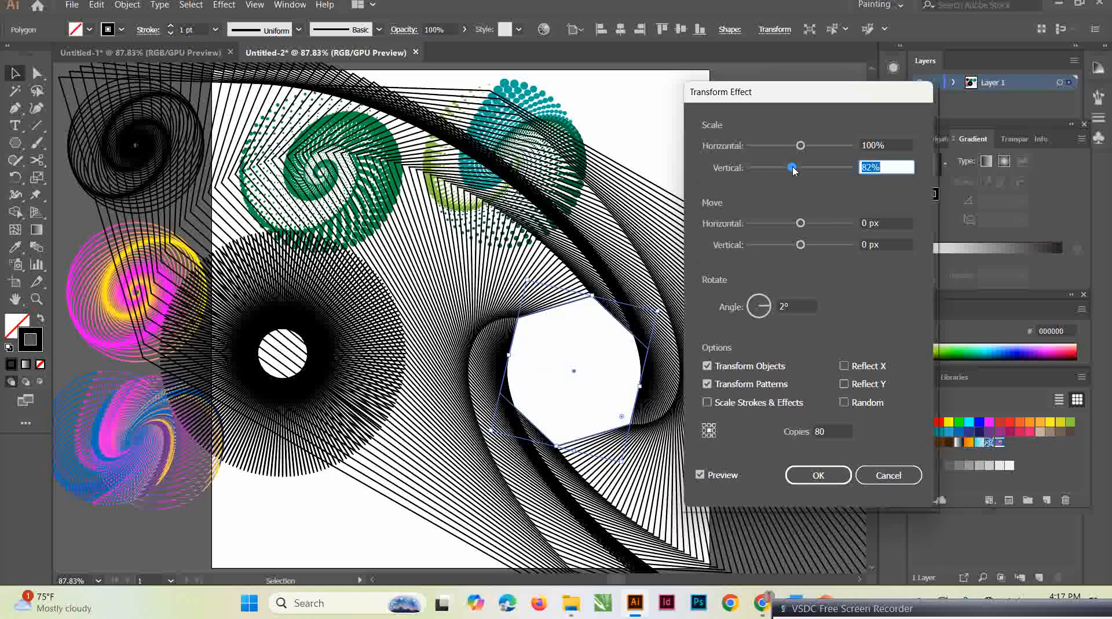
left_click_drag(794, 169, 799, 169)
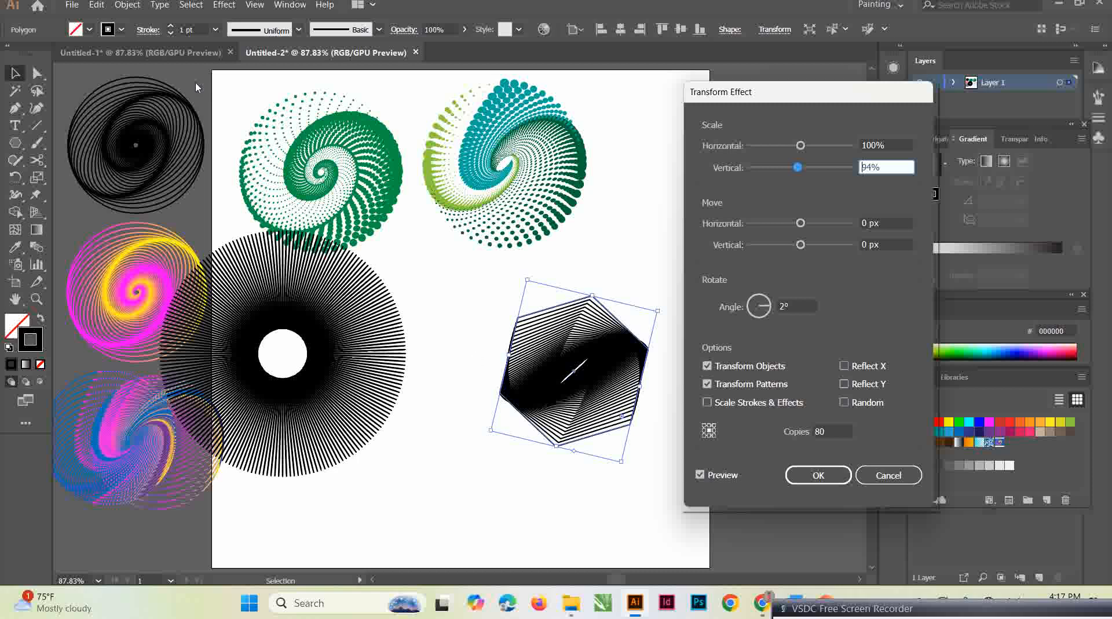
key("Return")
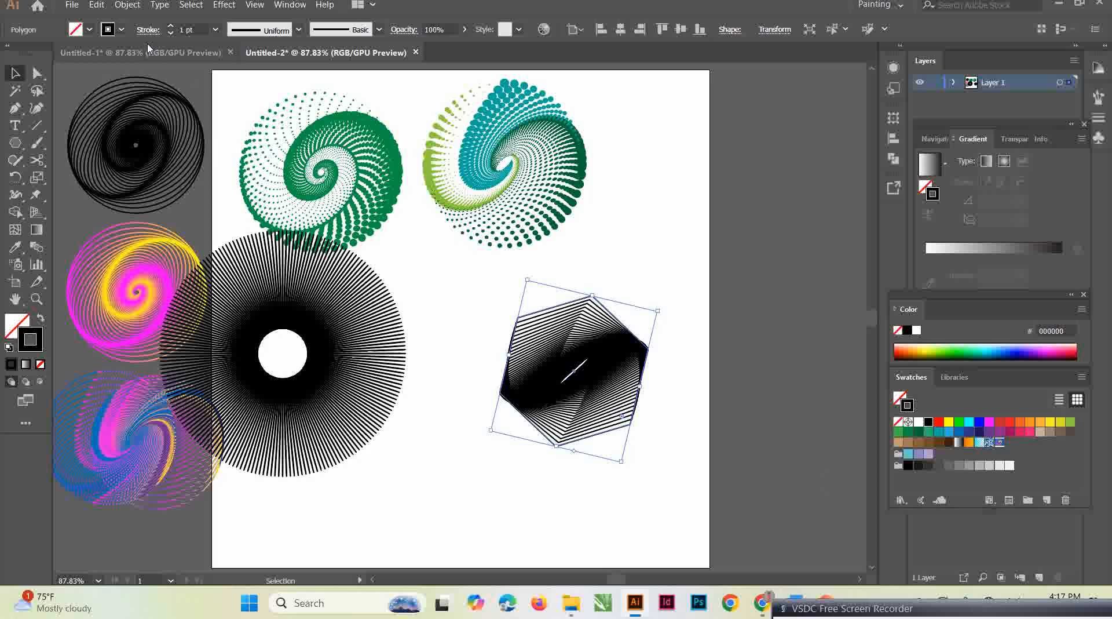
Color the hexagon spiral's stroke dark green (R=0 G=104 B=55) and preview a Zig Zag effect on it with a size of 25 px
left_click(121, 29)
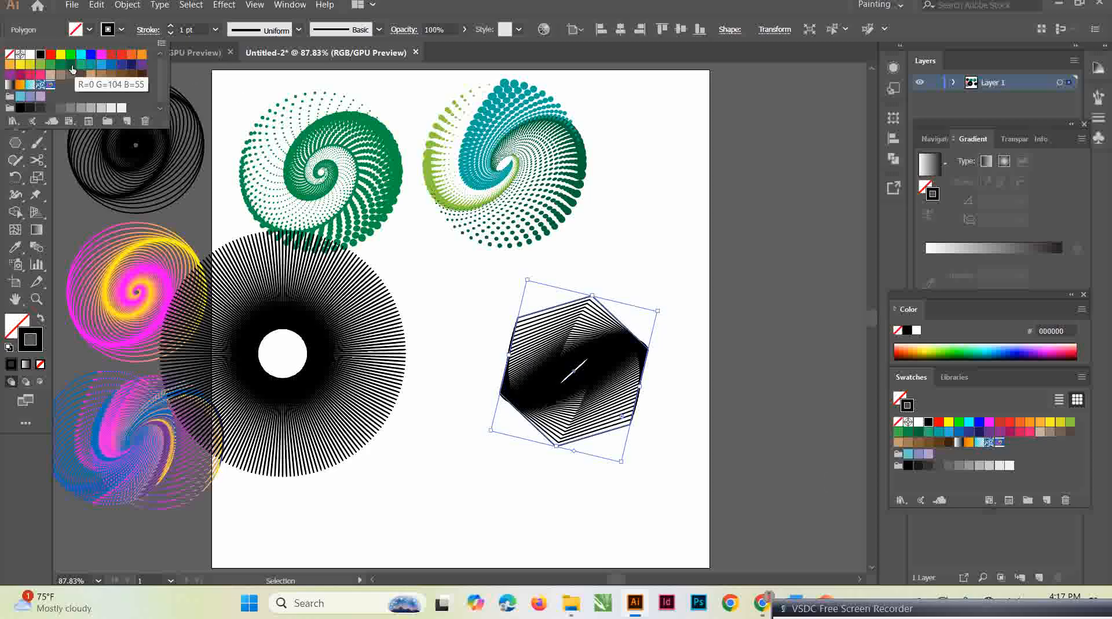
left_click(72, 65)
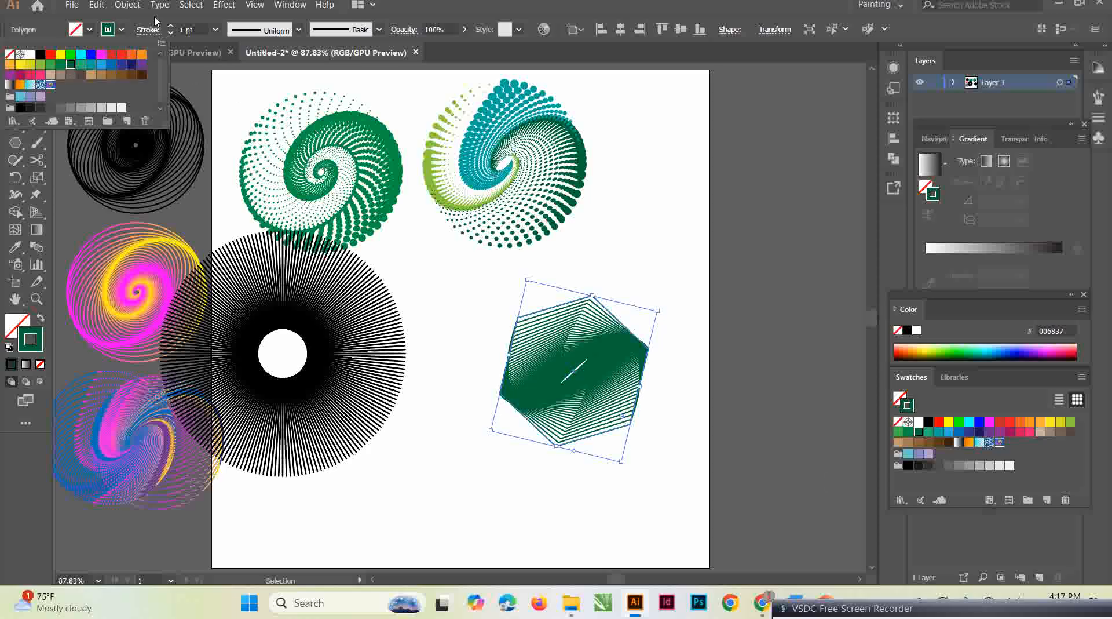
left_click(224, 5)
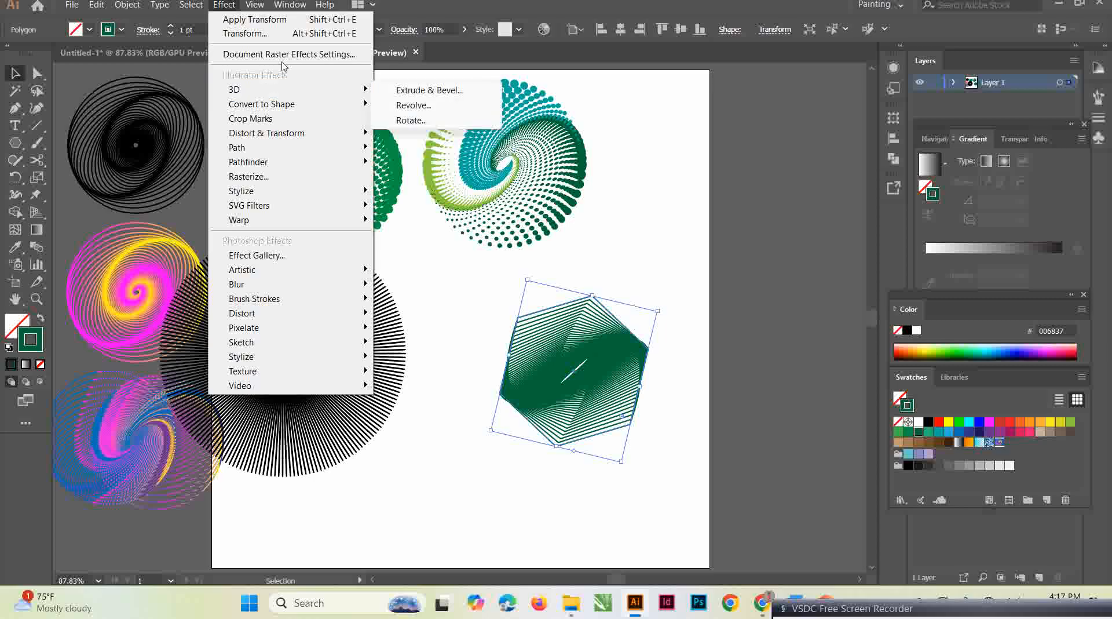
mouse_move(296, 133)
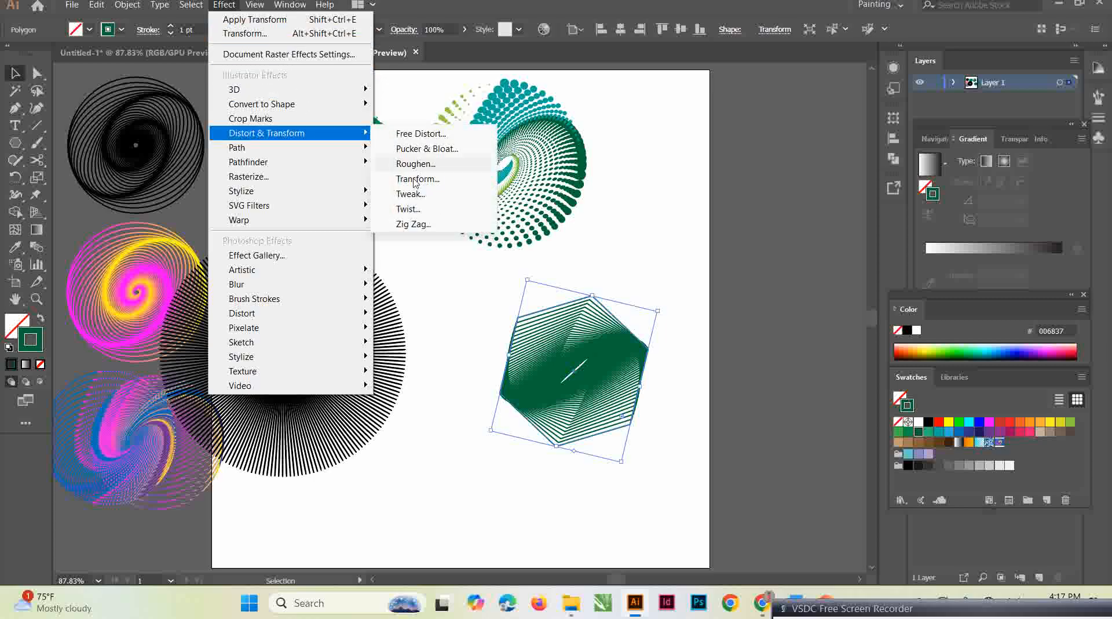
left_click(413, 224)
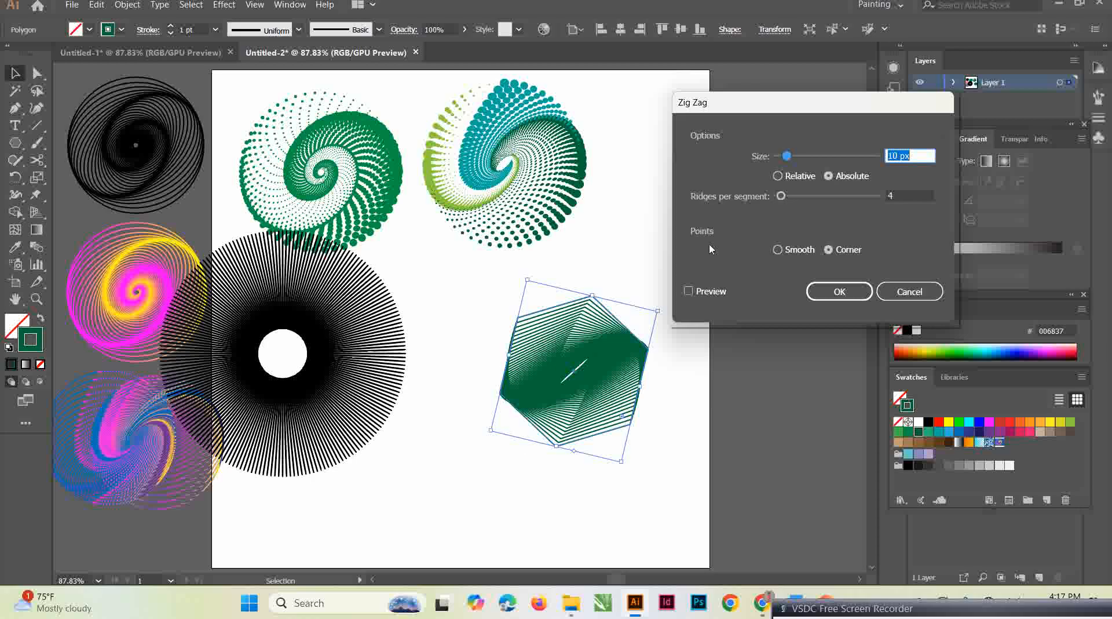
left_click_drag(788, 157, 803, 154)
left_click(689, 291)
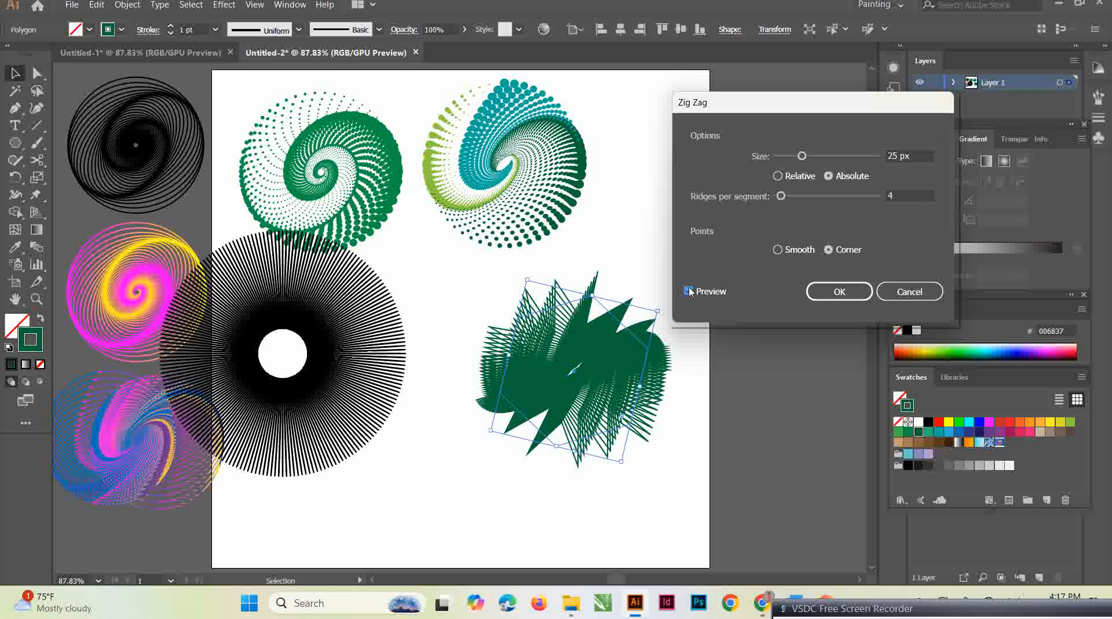
Set the Zig Zag size to 4 px with 5 ridges per segment and corner points, and apply the effect
left_click_drag(802, 156, 788, 198)
left_click(783, 197)
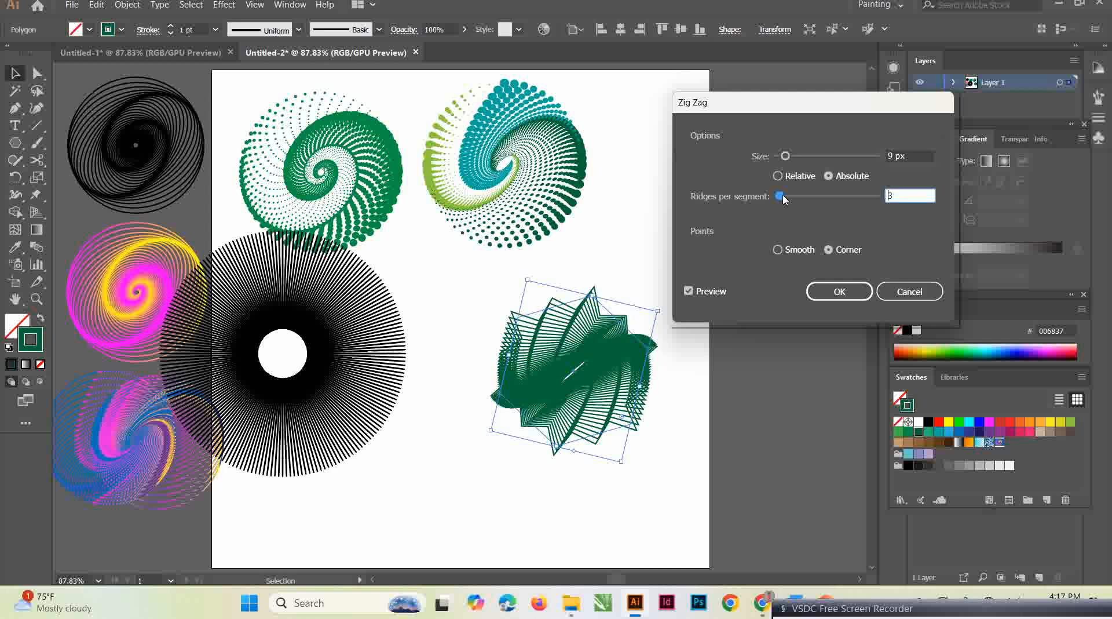
left_click_drag(784, 198, 786, 198)
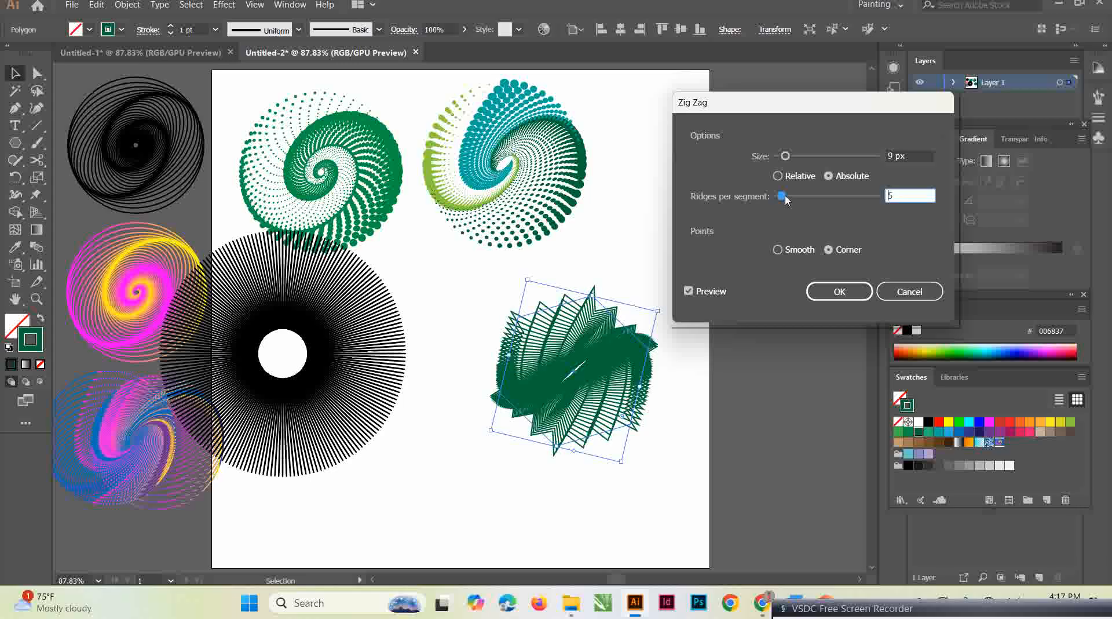
left_click(778, 251)
left_click(829, 249)
left_click_drag(784, 155, 782, 158)
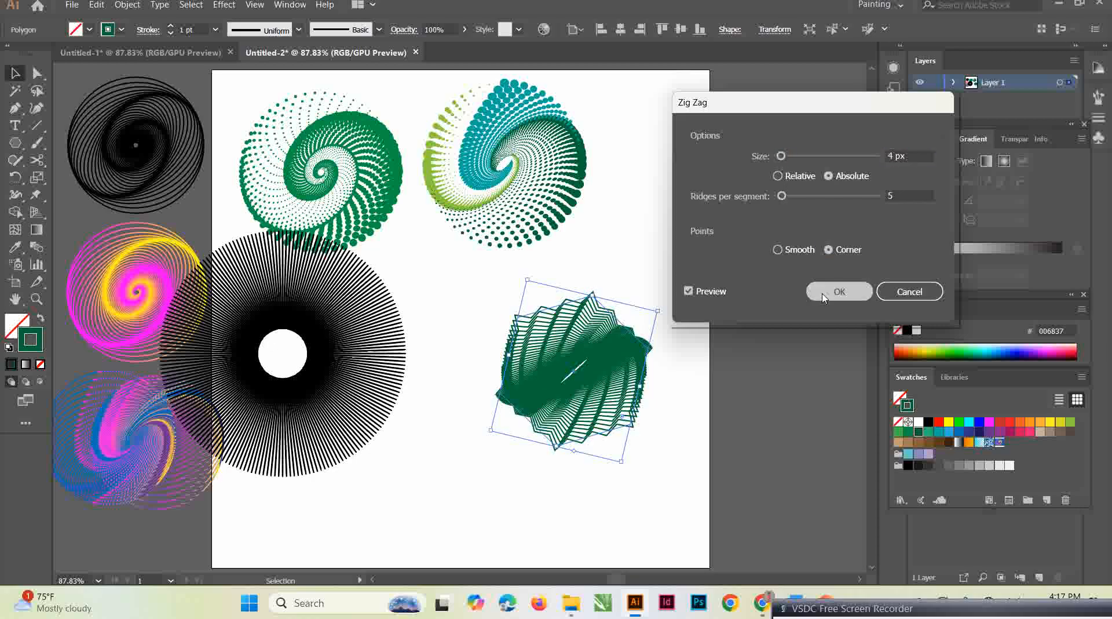
left_click(840, 292)
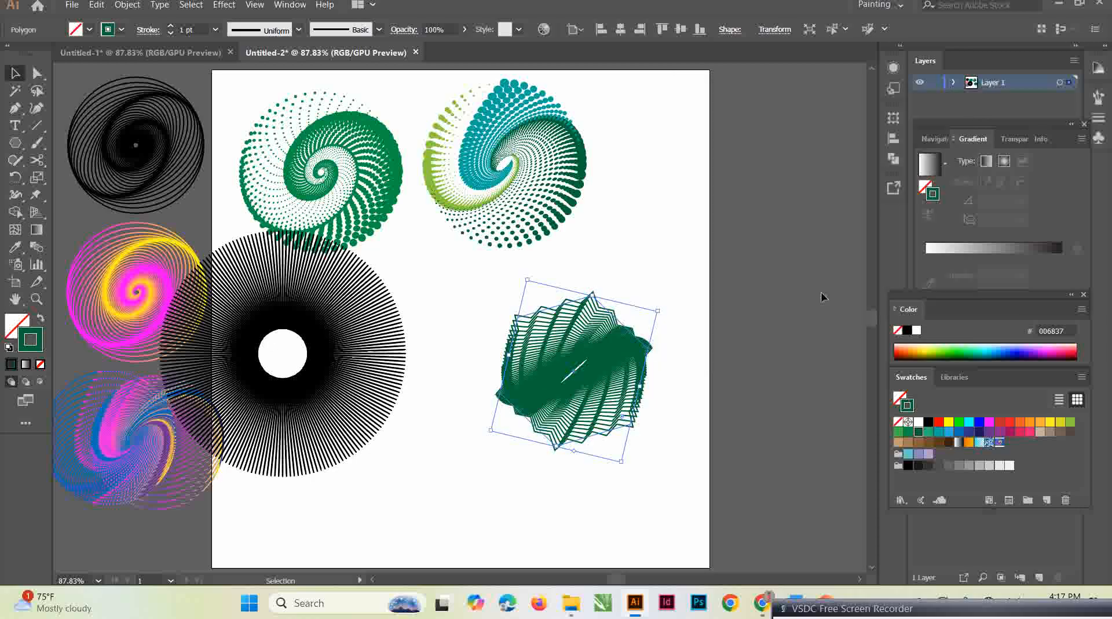
Compare the zigzag hexagon spiral in Untitled-2 with the coloured polygon spiral in Untitled-1
left_click(140, 53)
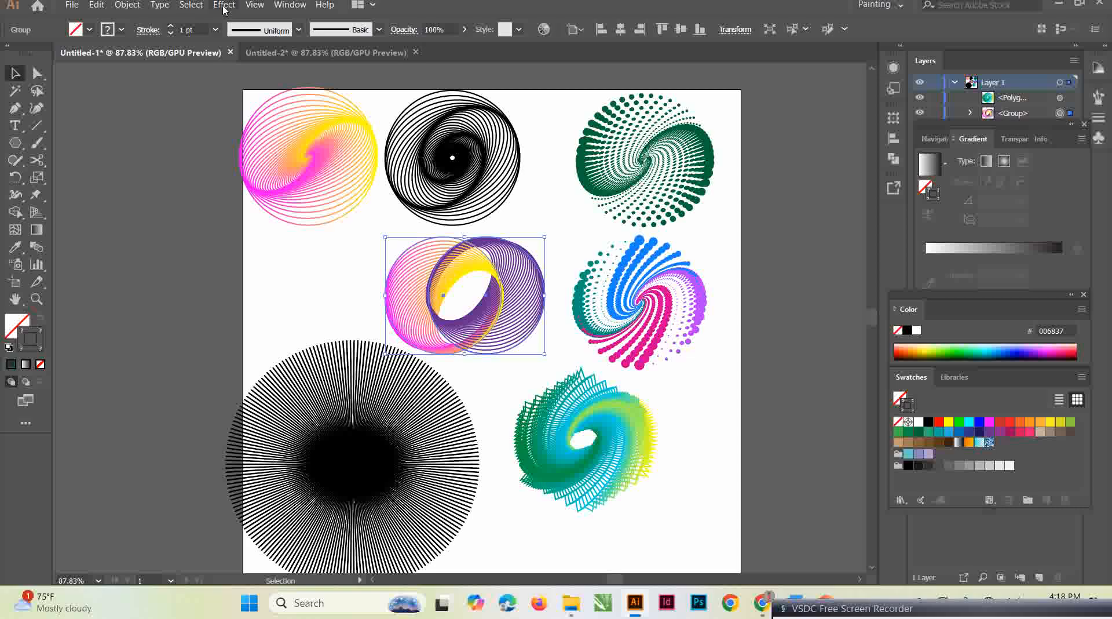
left_click(299, 52)
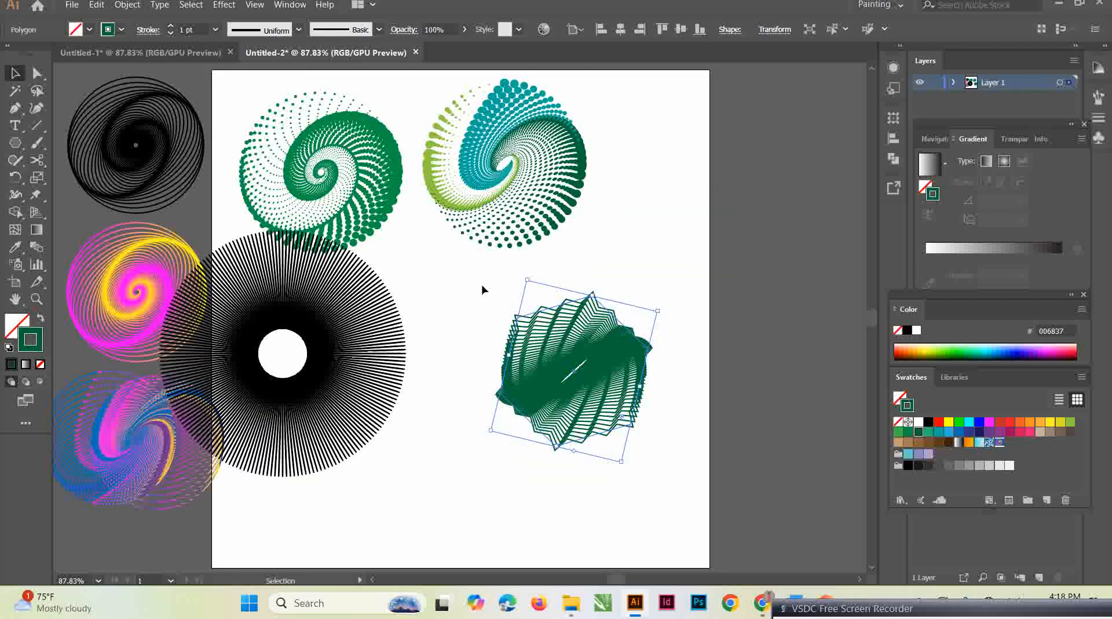
left_click(182, 53)
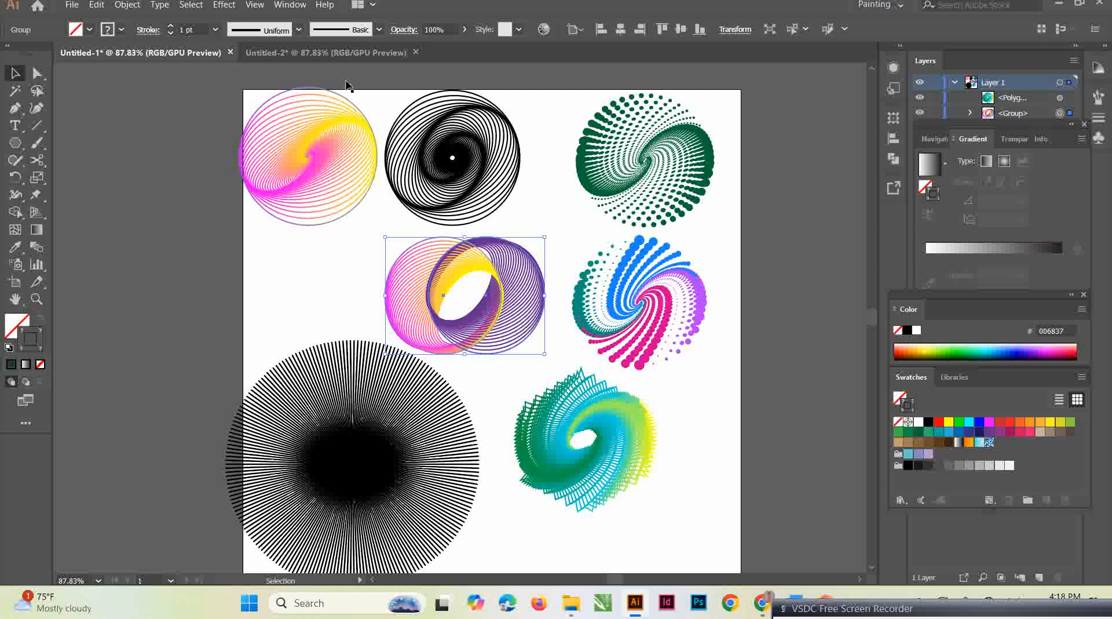
left_click(345, 52)
Apply a linear gradient to the hexagon spiral's stroke, running from dark green (R=0 G=104 B=55) to light green (8CC63F)
key("ctrl+shift+g")
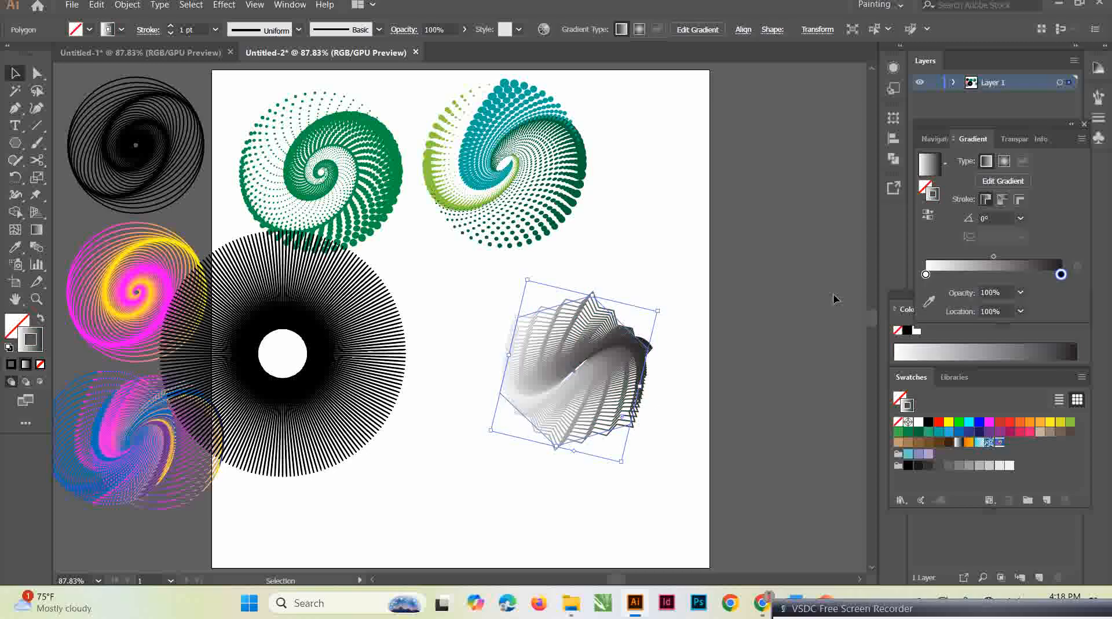
left_click(926, 274)
double_click(926, 275)
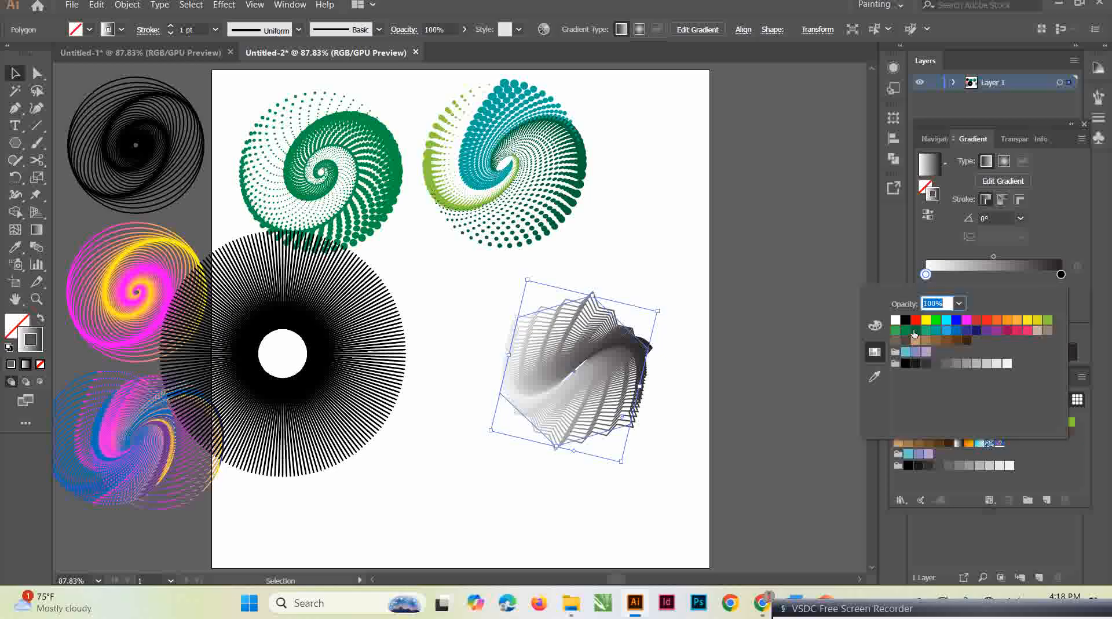
left_click(915, 331)
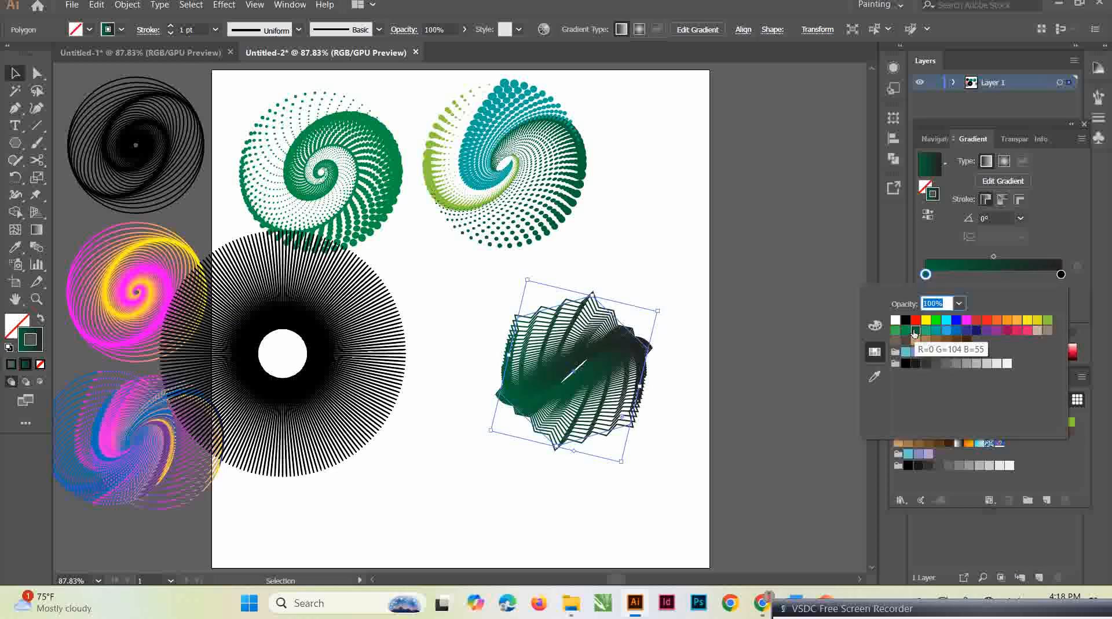
left_click(1061, 275)
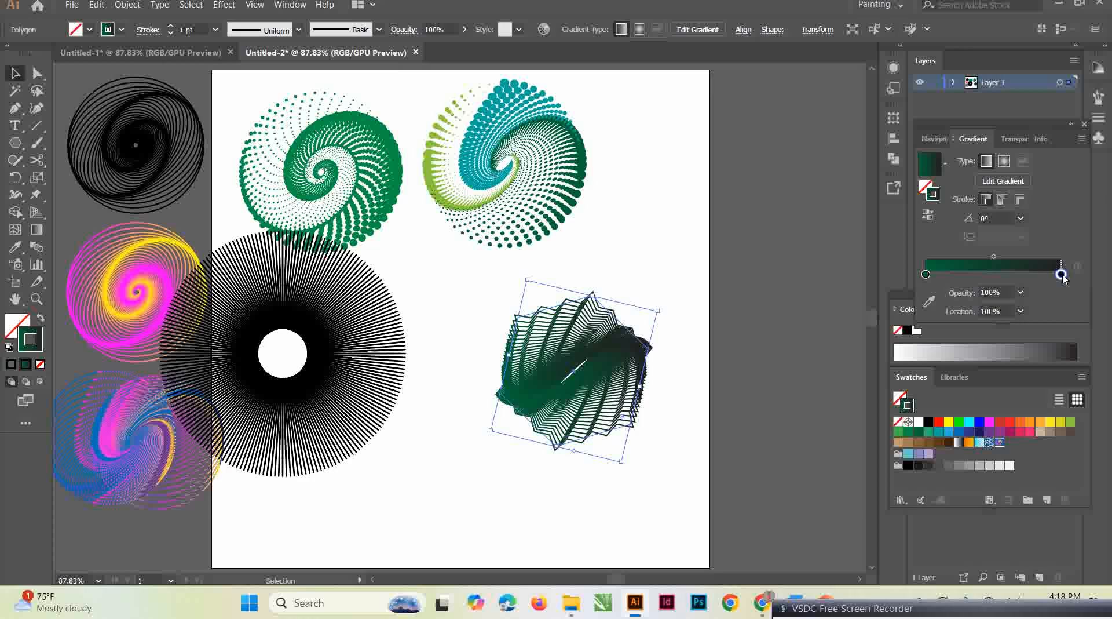
double_click(1061, 275)
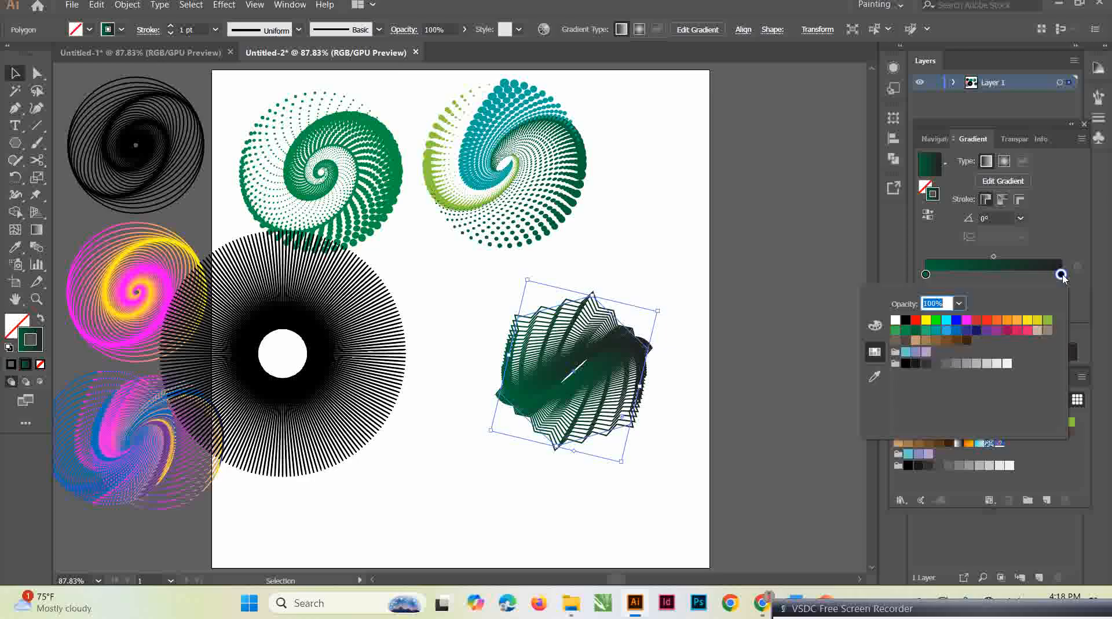
left_click(1049, 320)
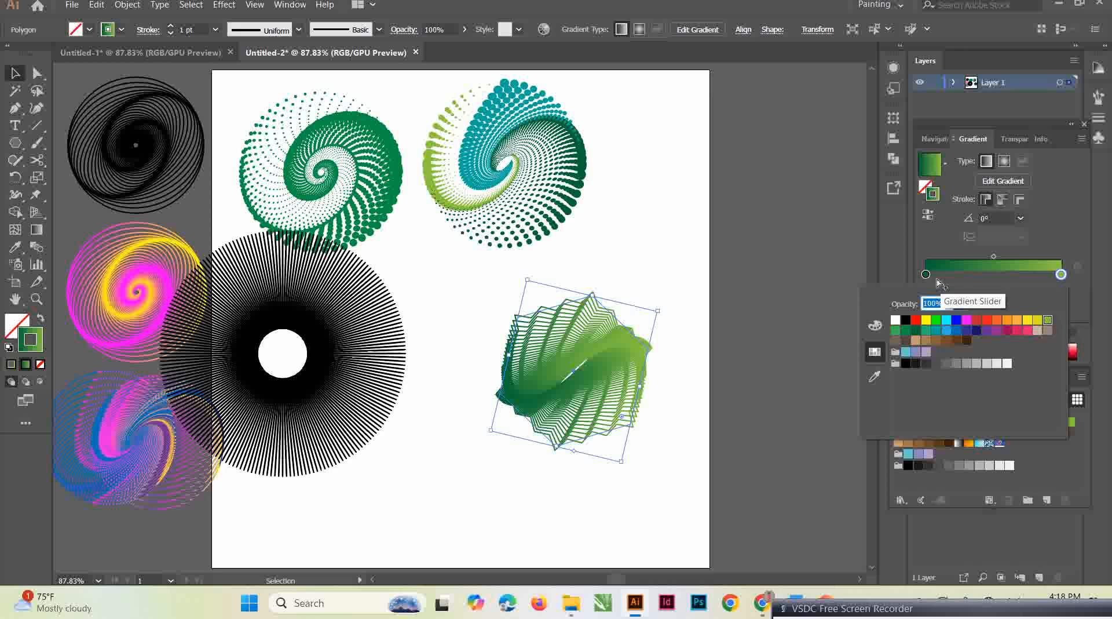
key("Escape")
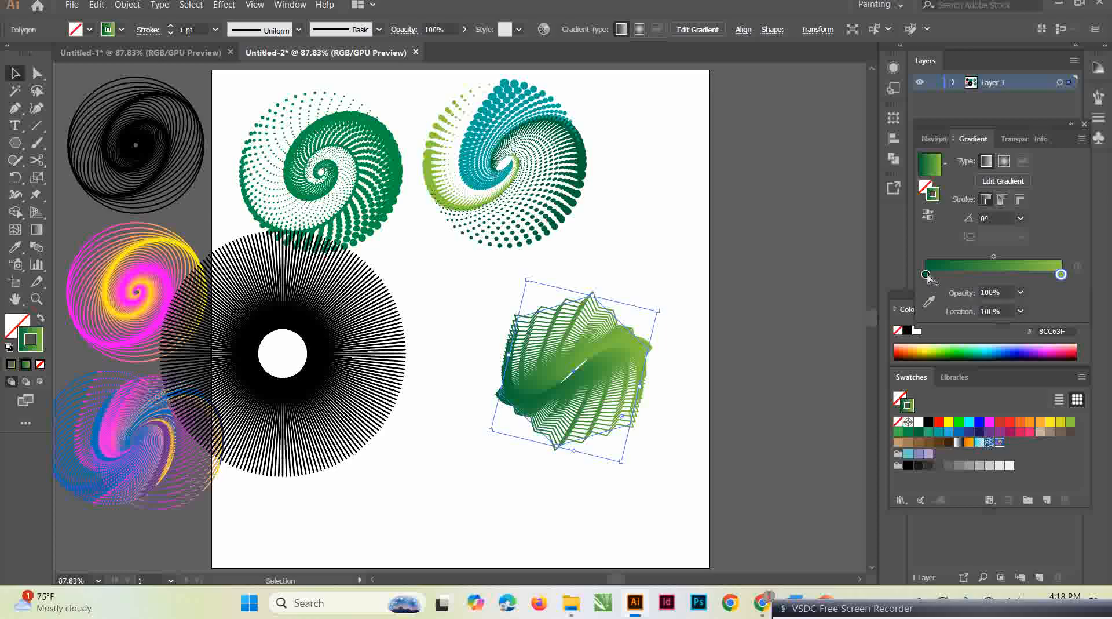
Add a middle stop to the stroke gradient at about 36%, try red and cyan on it, and color it yellow (FFFF00)
left_click_drag(929, 278, 977, 281)
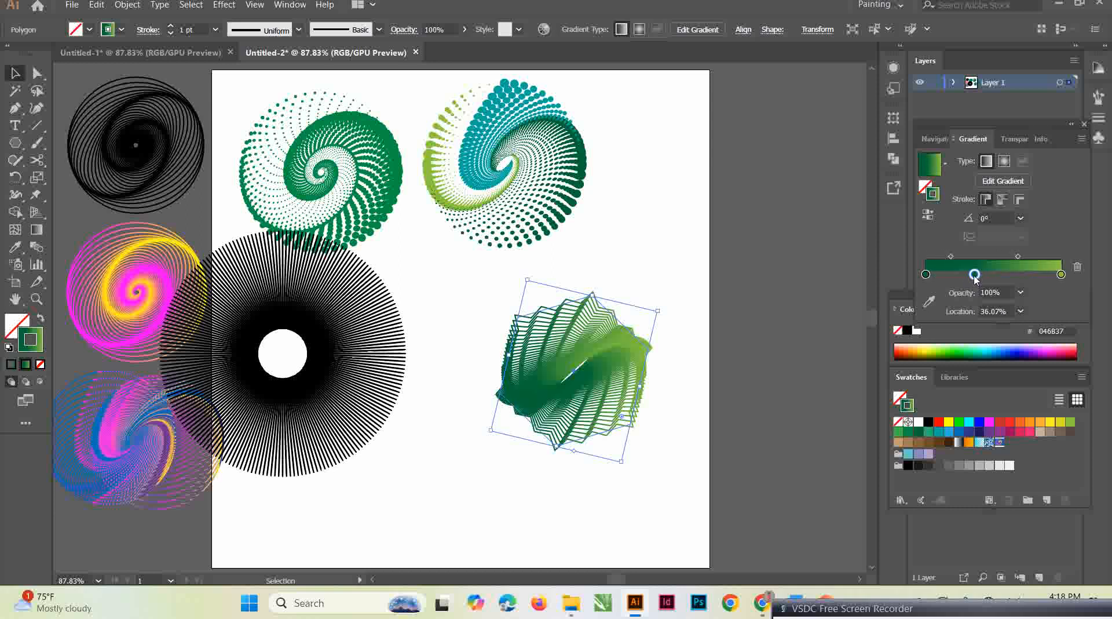
double_click(975, 276)
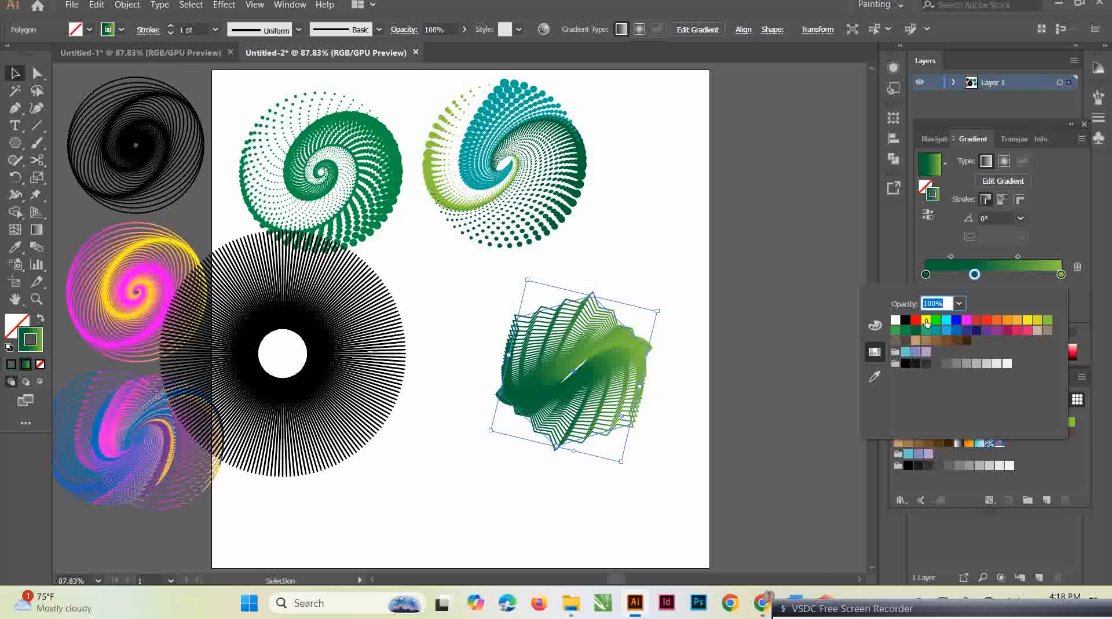
left_click(918, 322)
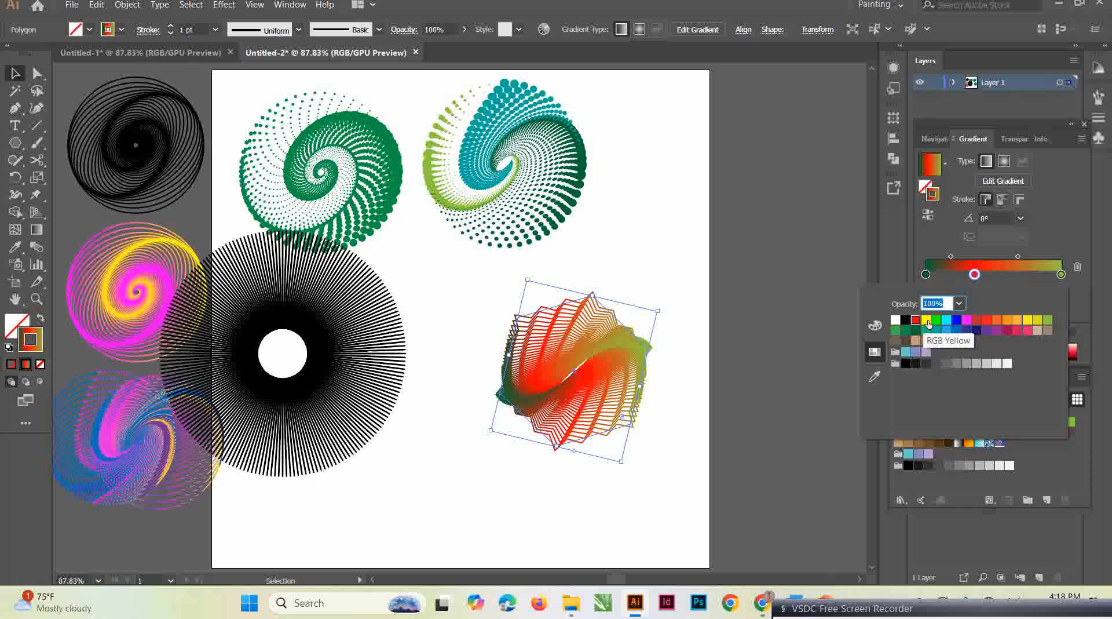
left_click(946, 322)
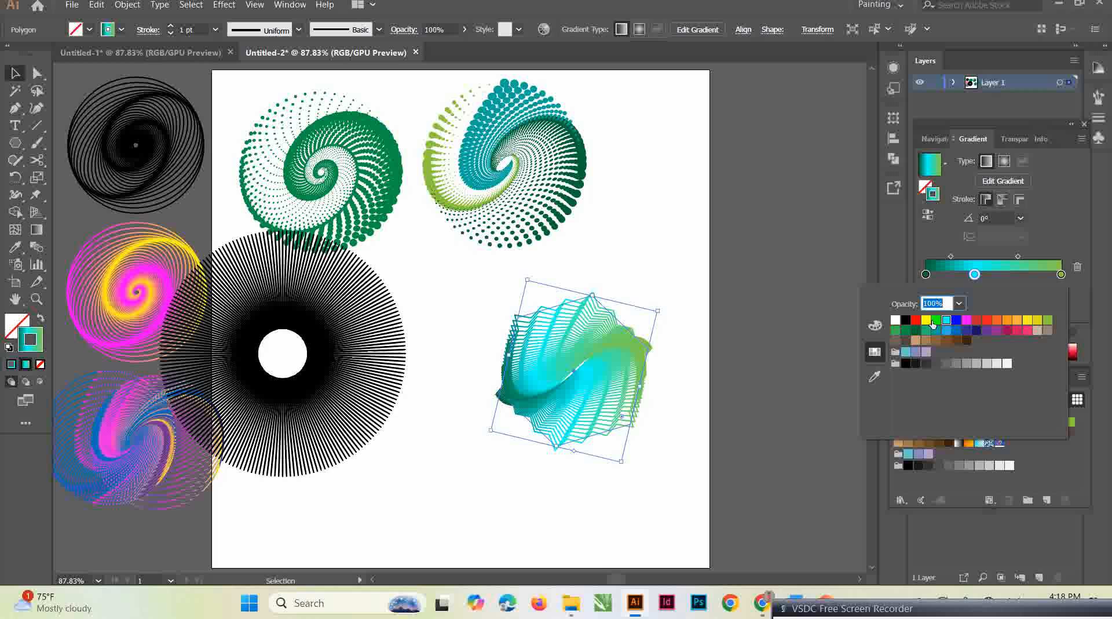
left_click(936, 321)
left_click(926, 320)
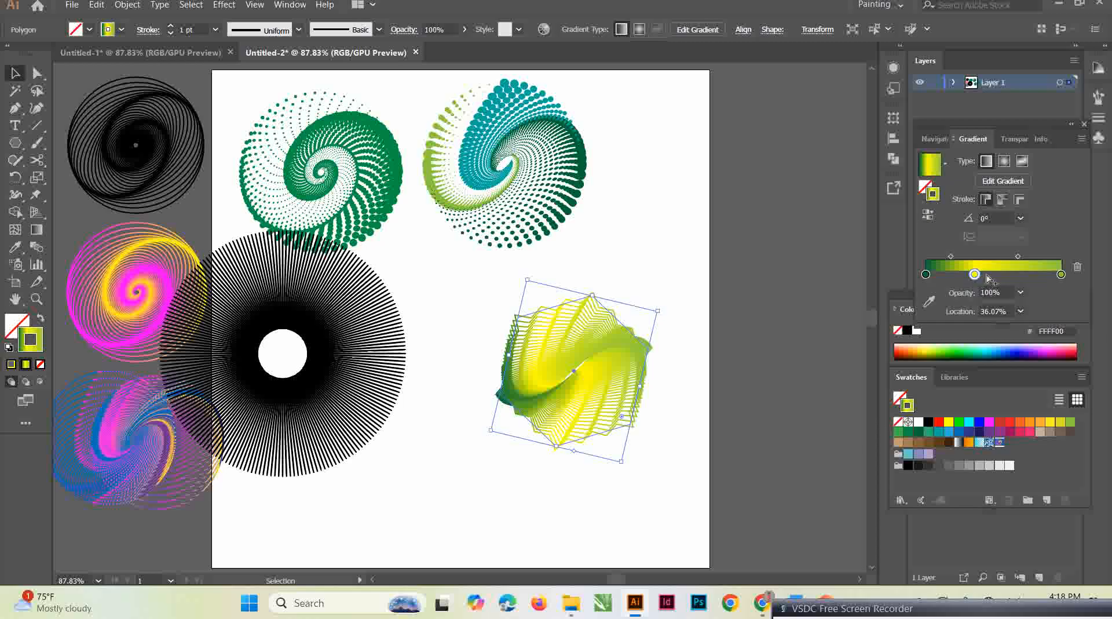
Reposition the gradient stops, with dark green at about 39%, yellow at about 52% and light green at about 61%, and deselect the spiral
left_click_drag(977, 275, 998, 276)
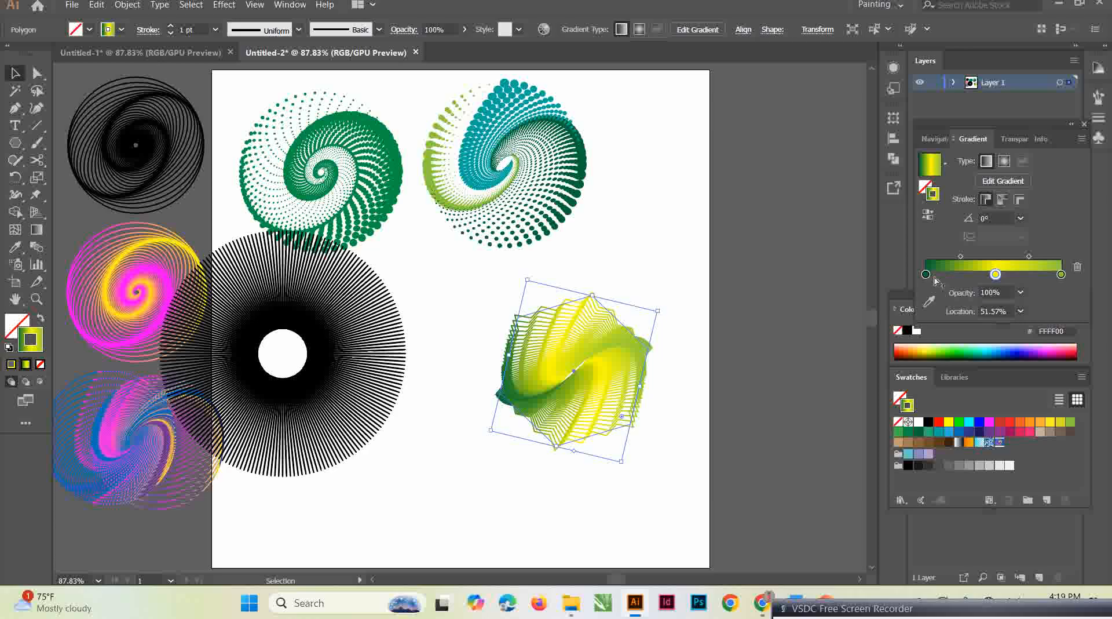
left_click_drag(928, 275, 980, 276)
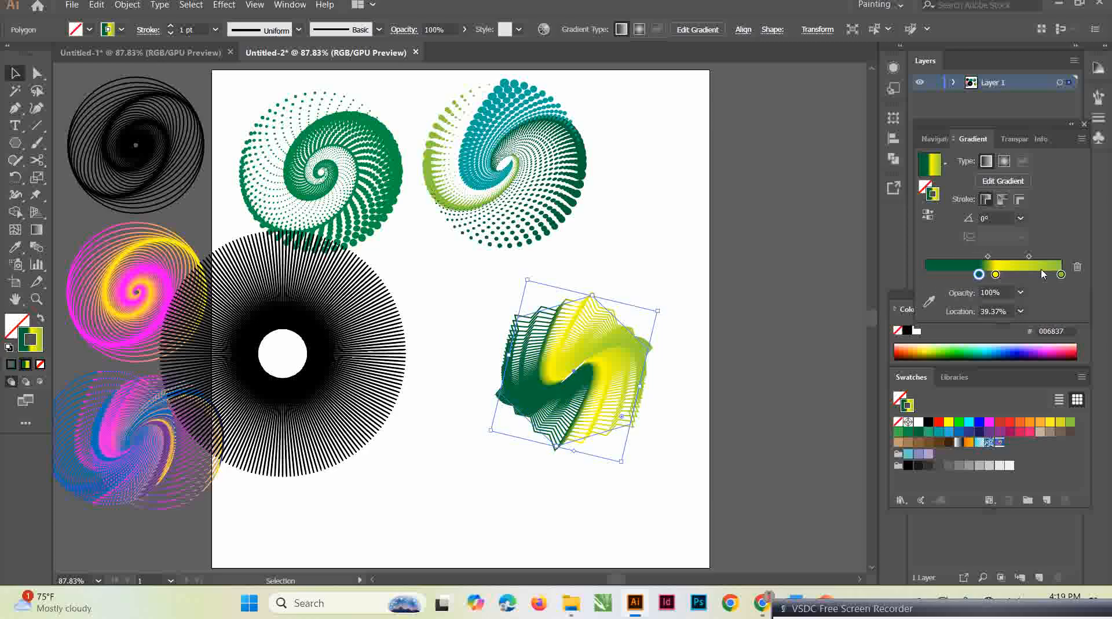
left_click(1062, 274)
left_click_drag(1061, 275, 1008, 276)
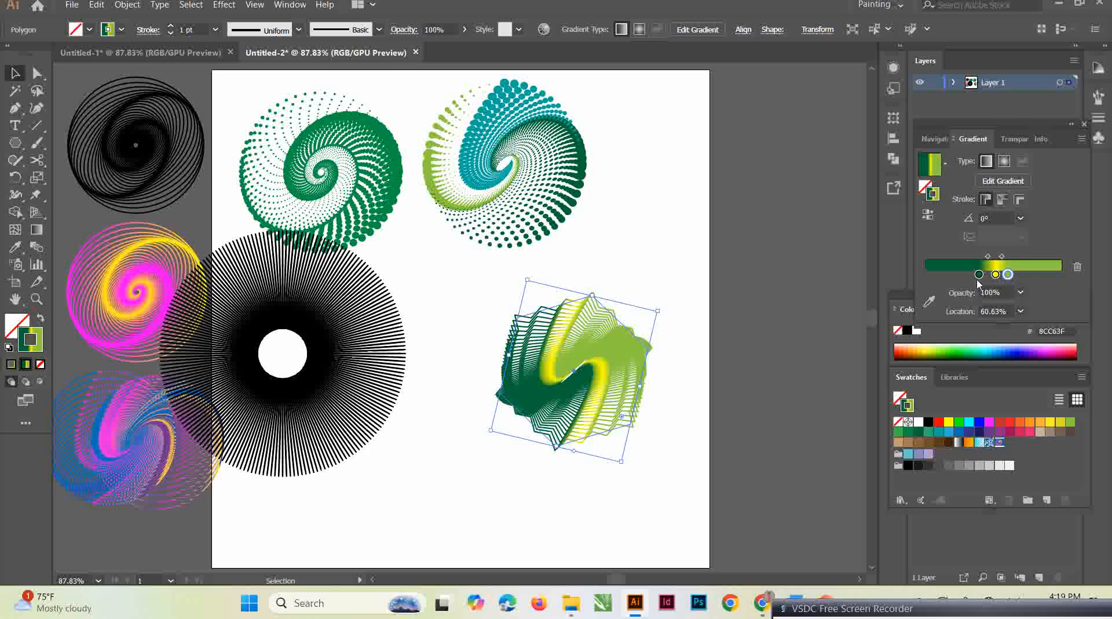
left_click(819, 303)
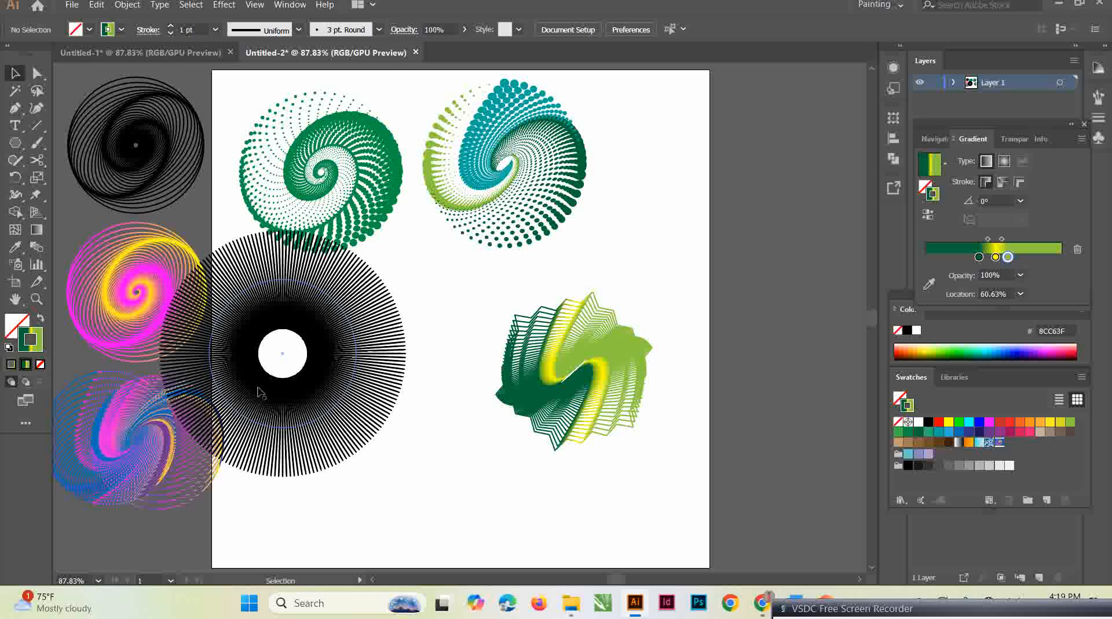
left_click(230, 8)
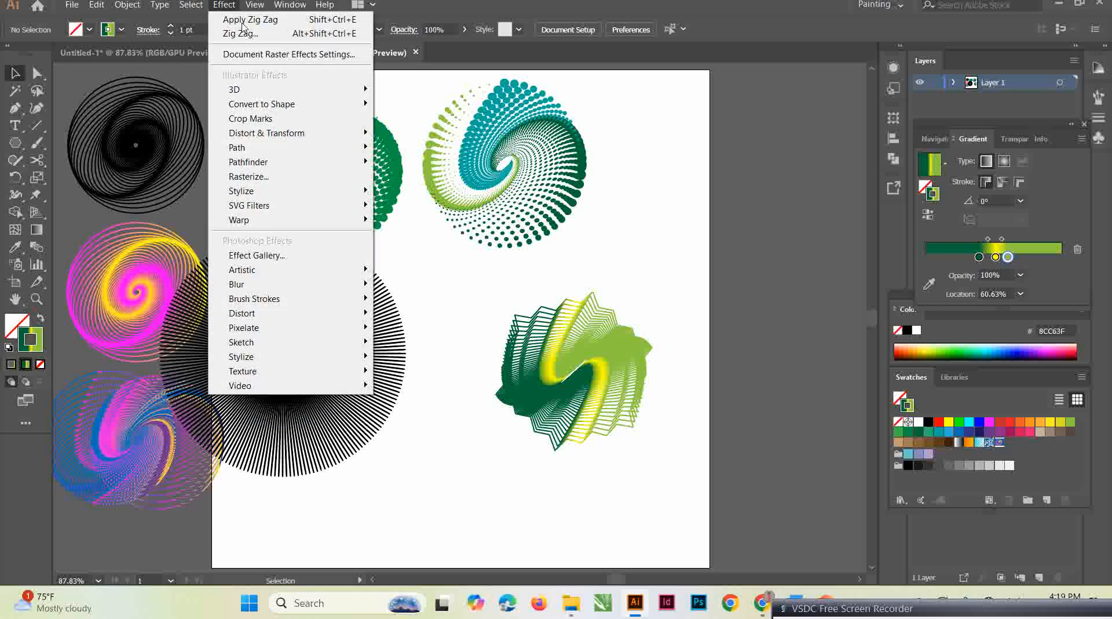
mouse_move(339, 136)
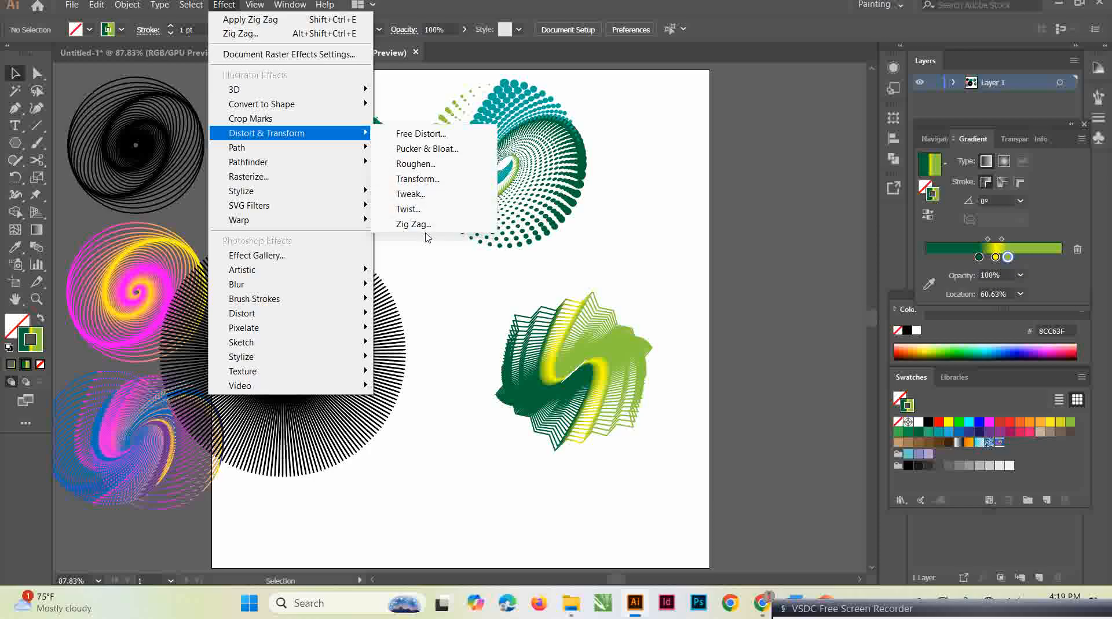
left_click(595, 389)
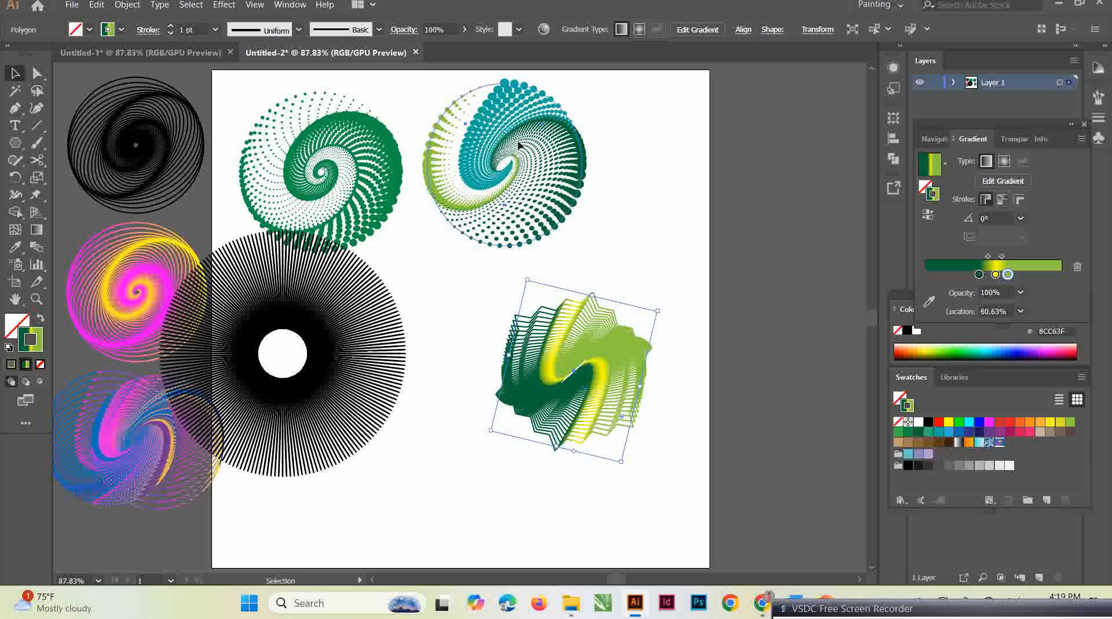
Shift both dotted spirals and the sunburst to the right, and place the hexagon spiral below the teal and lime dotted spiral
left_click_drag(521, 174, 637, 174)
left_click_drag(366, 168, 492, 168)
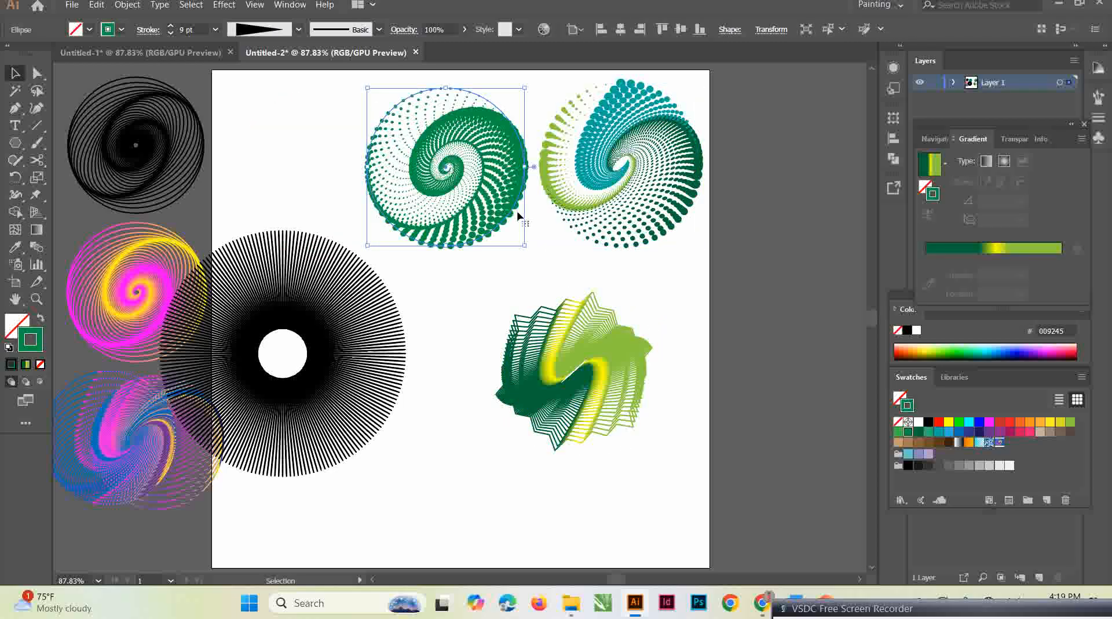
left_click_drag(597, 354, 630, 321)
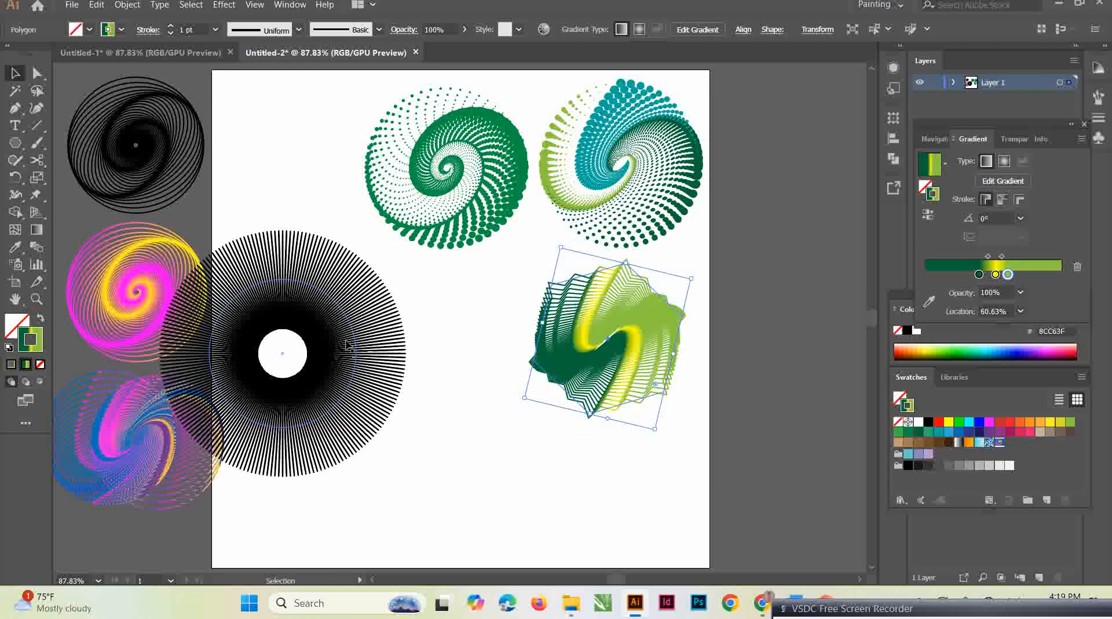
left_click_drag(311, 350, 521, 321)
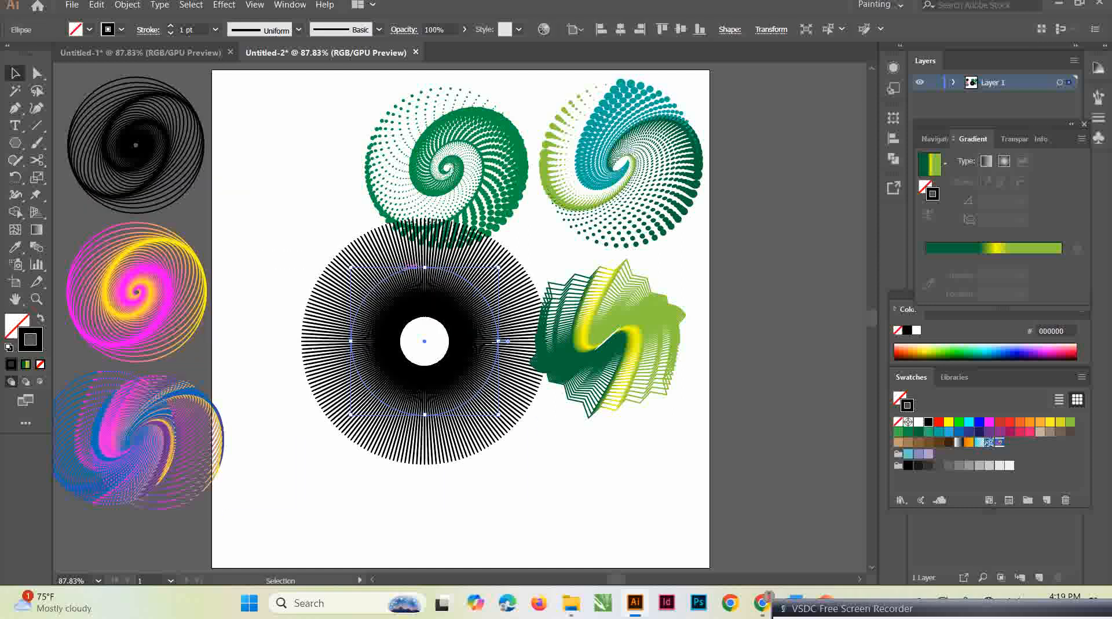
Shrink the black sunburst to roughly three quarters of its size and place it directly below the green dotted spiral
left_click(362, 234)
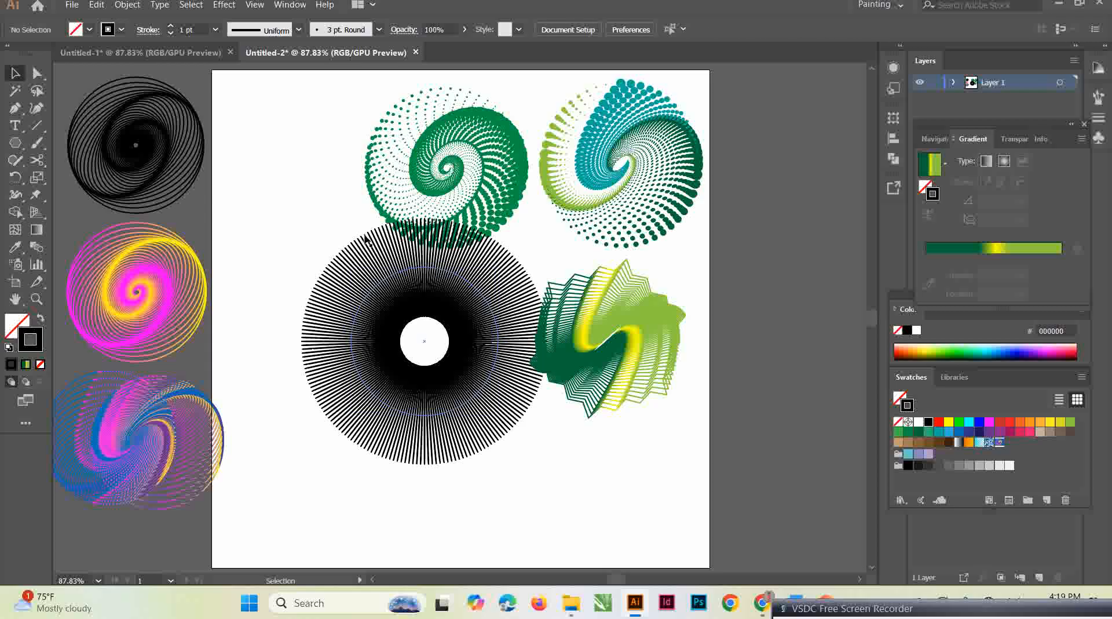
left_click(369, 241)
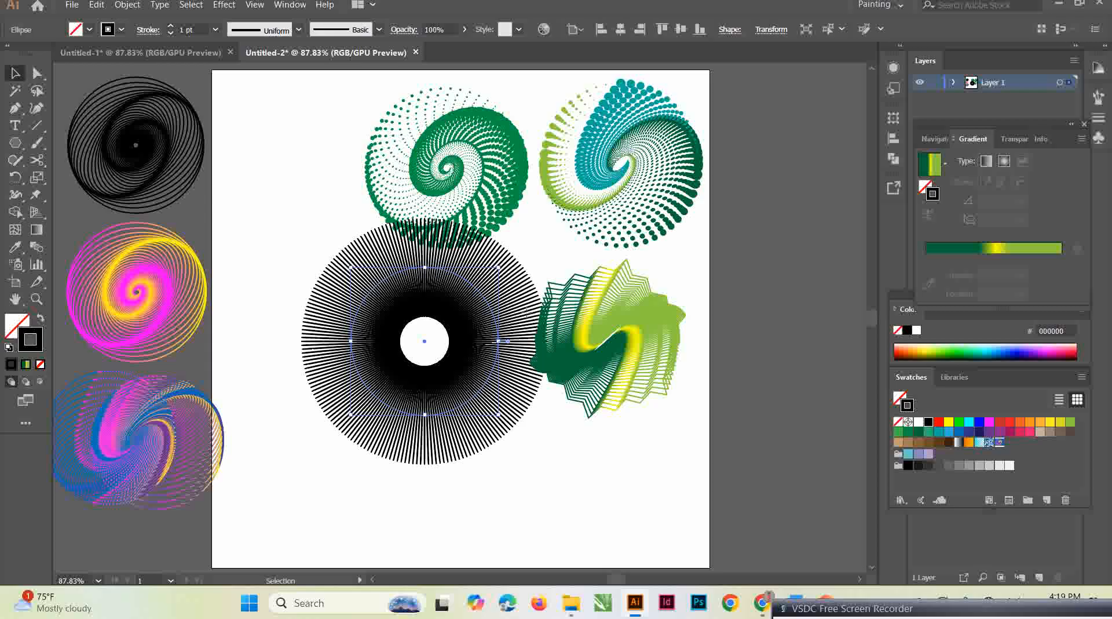
left_click(529, 267)
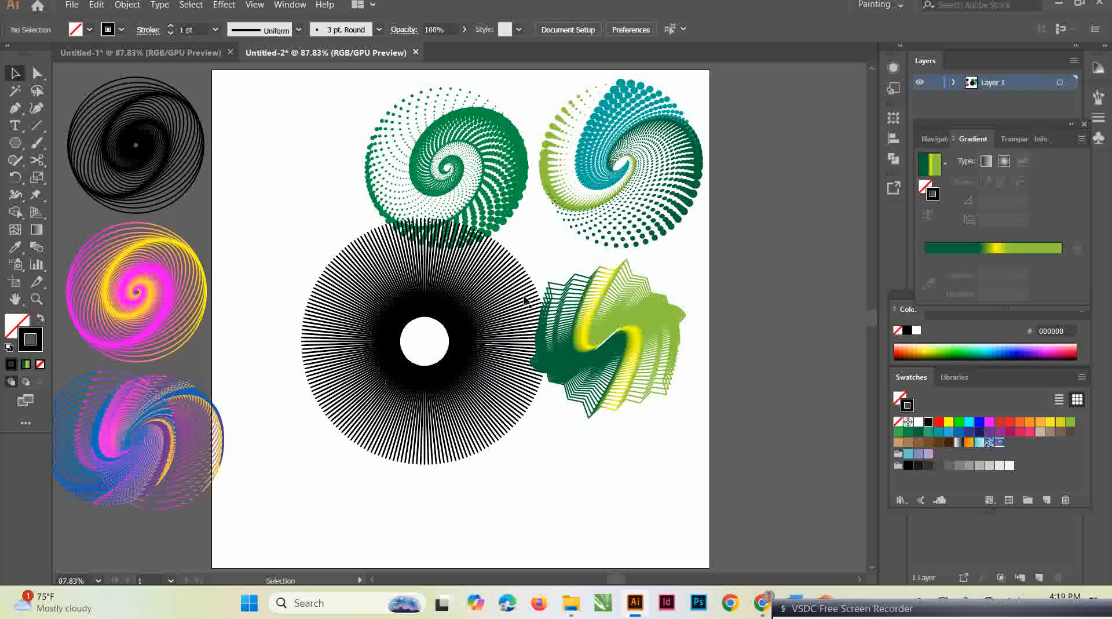
left_click(485, 436)
left_click_drag(497, 413, 453, 380)
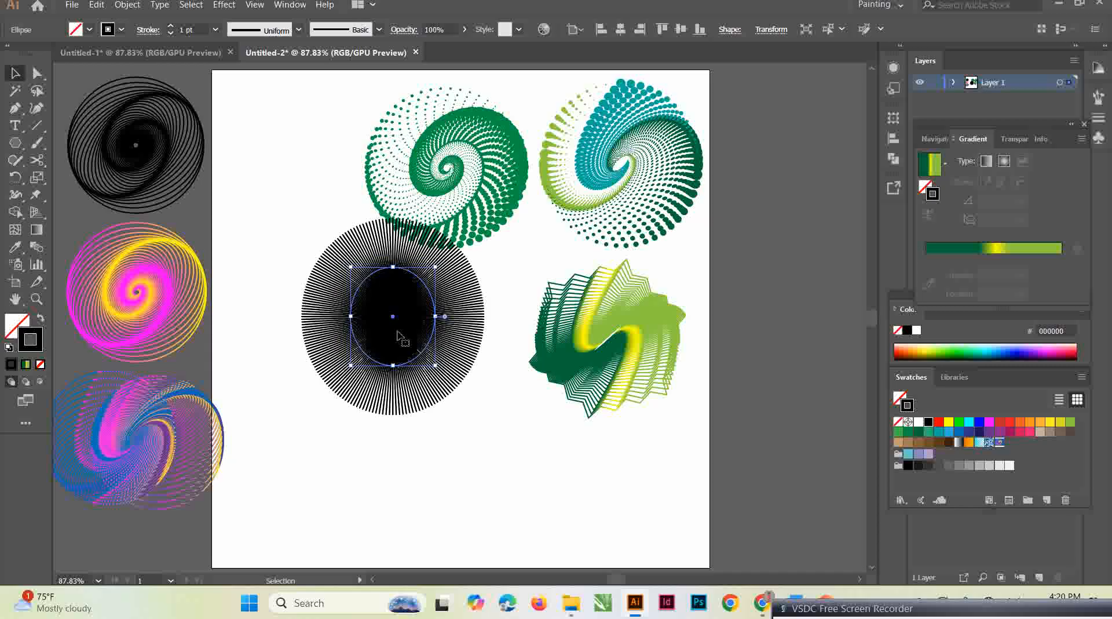
left_click_drag(424, 347, 453, 358)
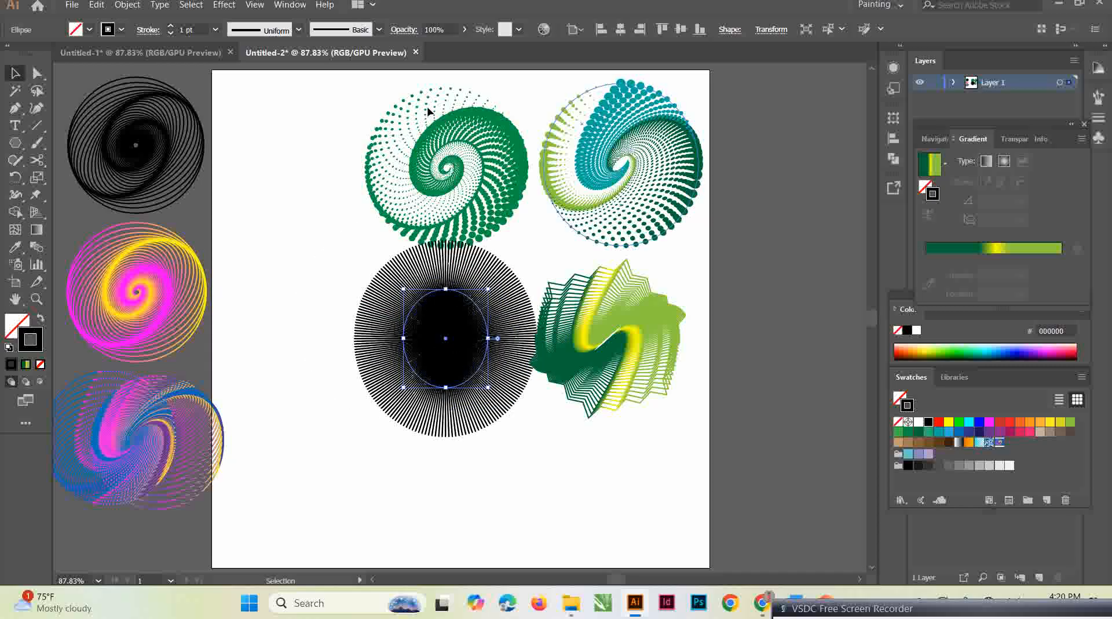
Select the two dotted spirals, the sunburst and the hexagon spiral on the artboard and group them
left_click_drag(340, 96, 746, 410)
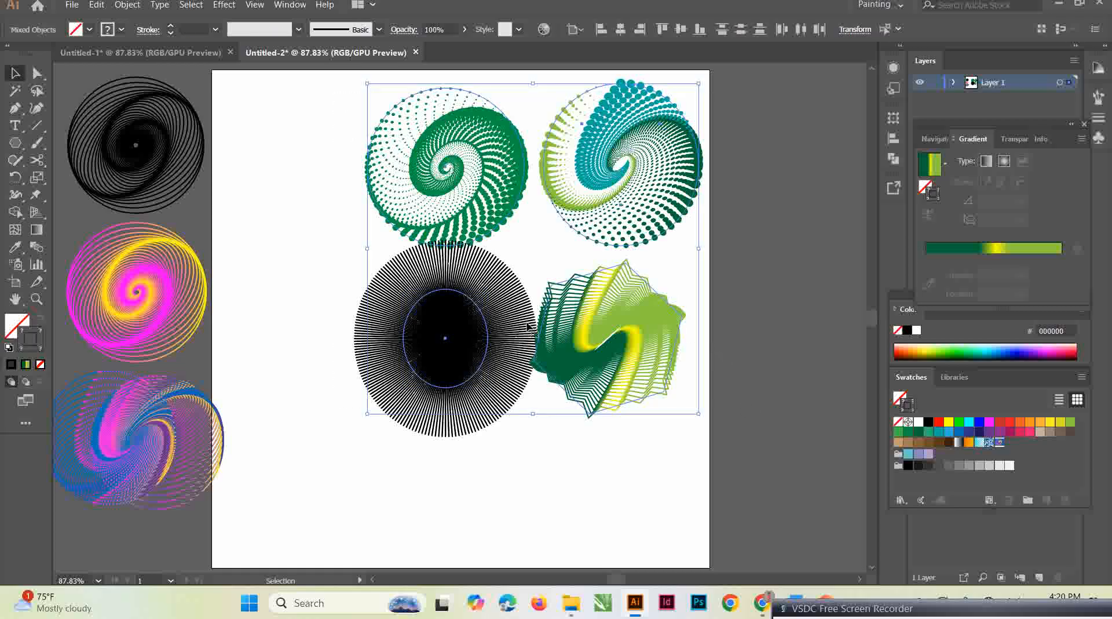
key("a")
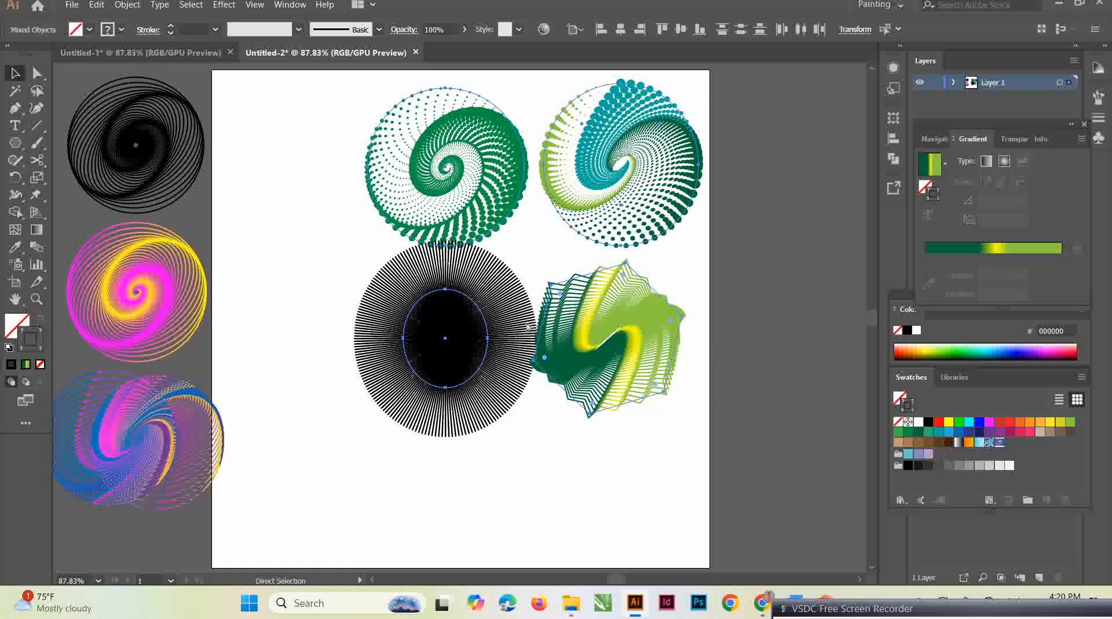
left_click_drag(485, 226, 1013, 446)
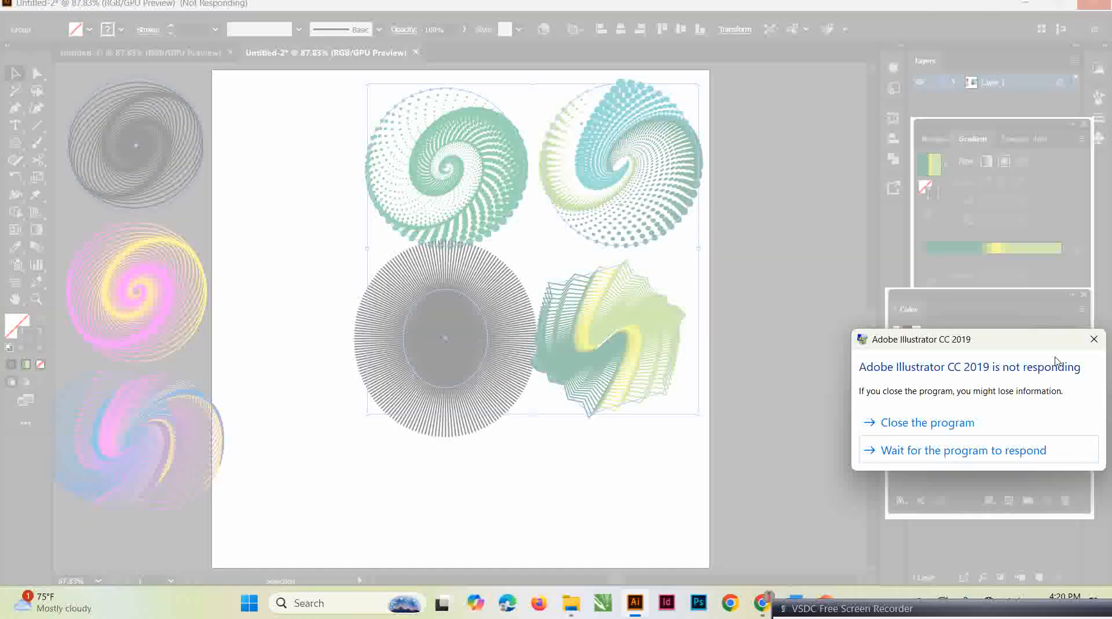
Close the unresponsive Adobe Illustrator CC 2019 program instead of waiting for it to respond
left_click(959, 423)
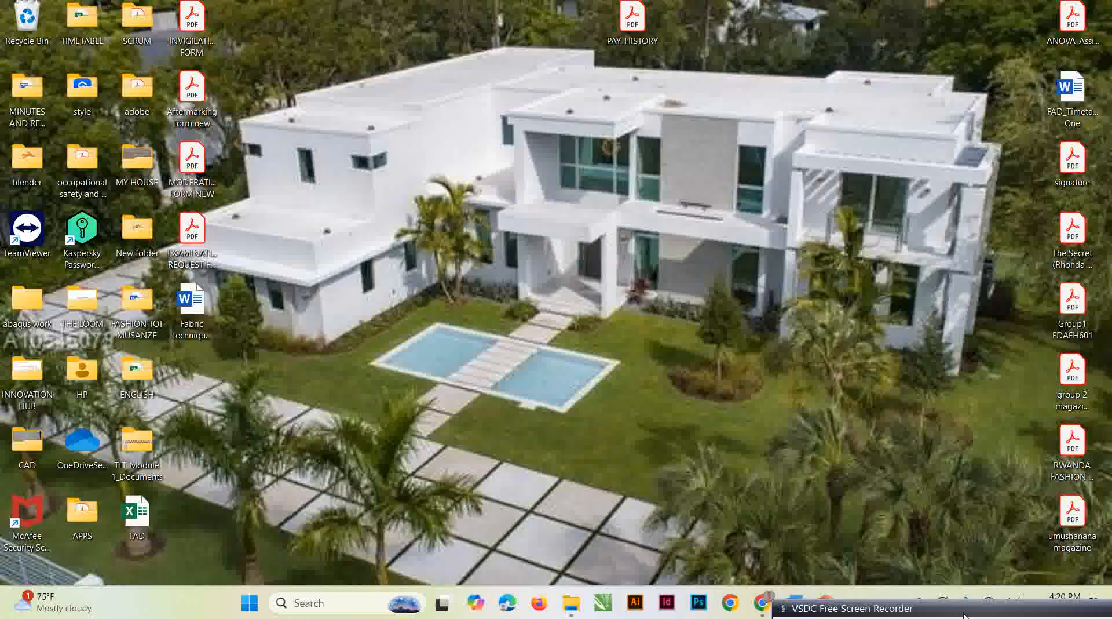
mouse_move(964, 616)
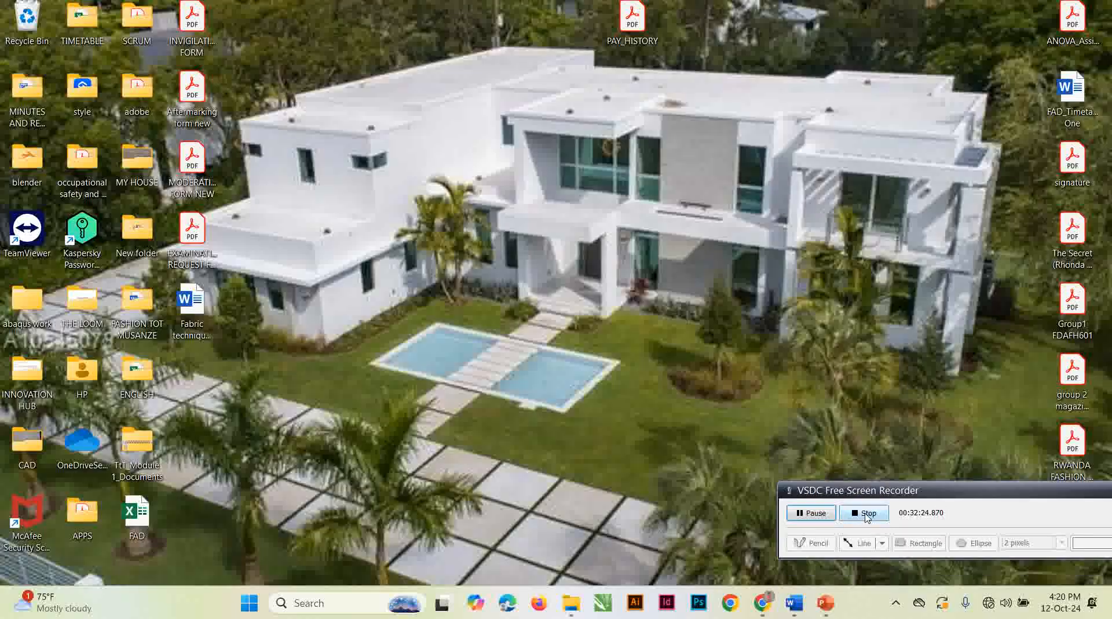